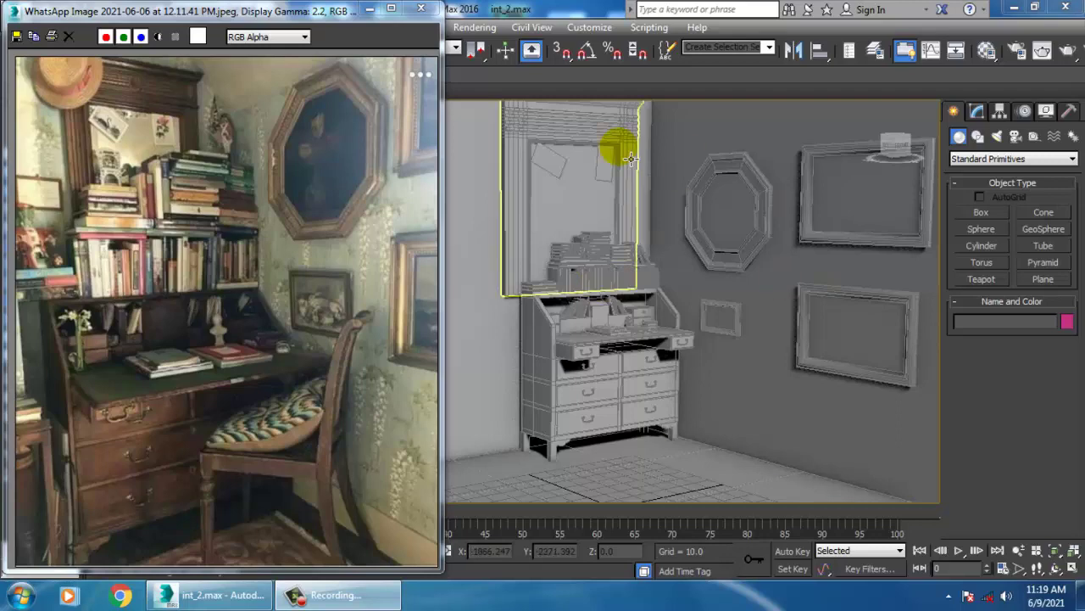
- Examine the mirror frame, desk and surrounding walls, comparing them with the reference photo to locate the hat beside the mirror
alt+middle_drag(781, 276, 821, 320)
scroll(756, 314, up, 3)
scroll(758, 315, down, 3)
scroll(785, 322, up, 3)
click(802, 268)
middle_drag(802, 266, 840, 279)
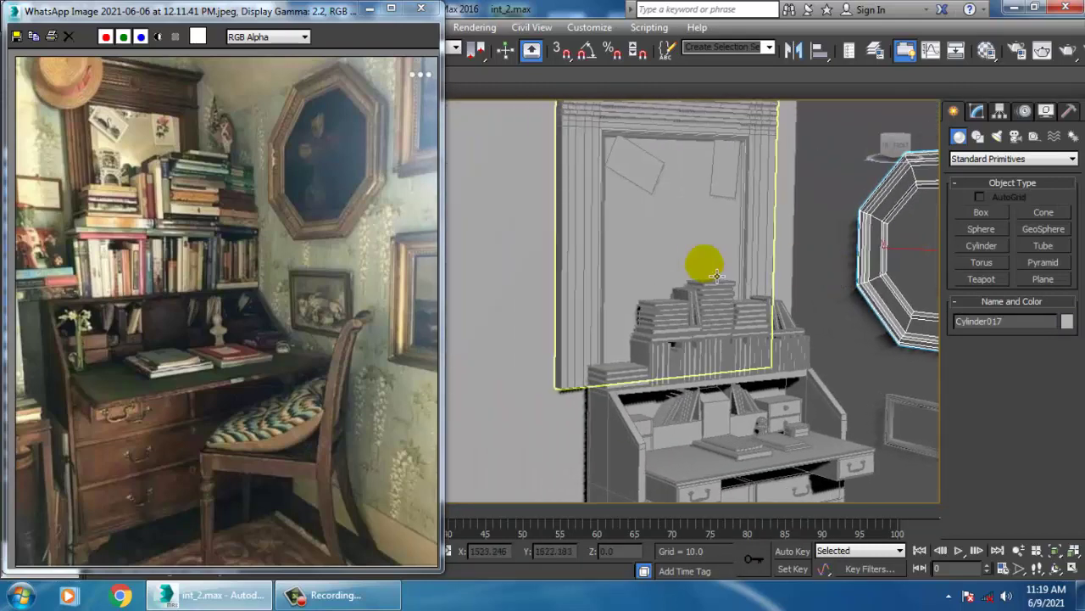
click(707, 271)
middle_drag(723, 235, 784, 327)
scroll(769, 262, down, 4)
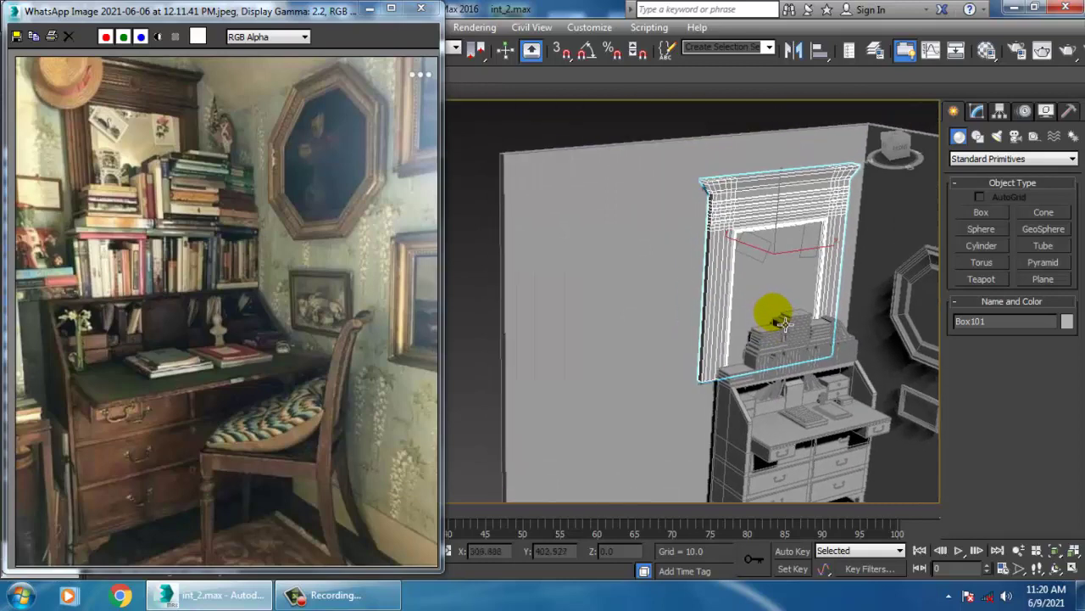
scroll(723, 303, up, 4)
middle_drag(740, 250, 673, 253)
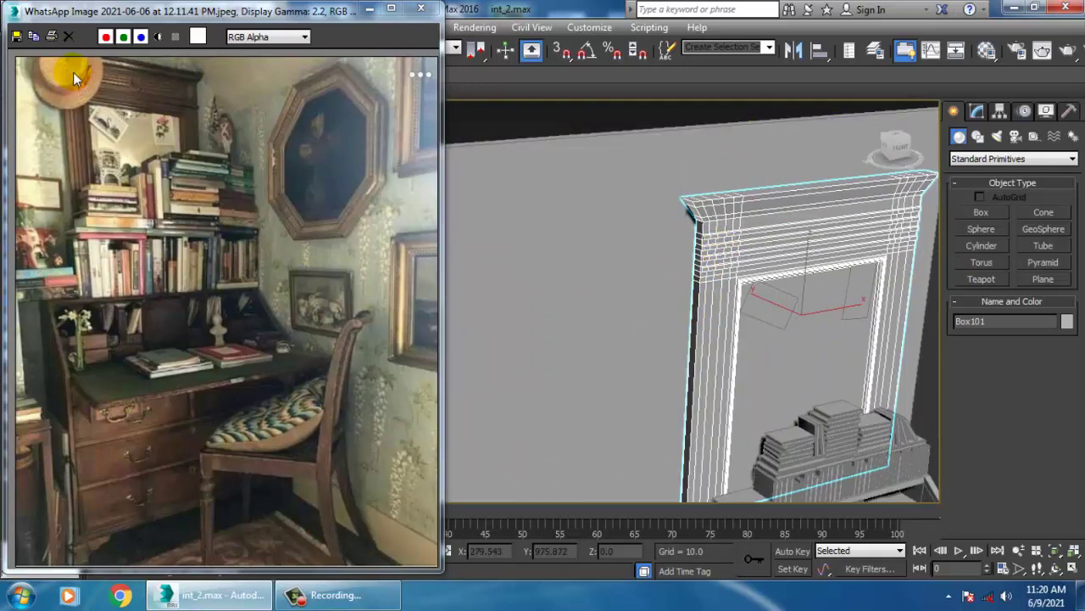
middle_drag(818, 386, 758, 359)
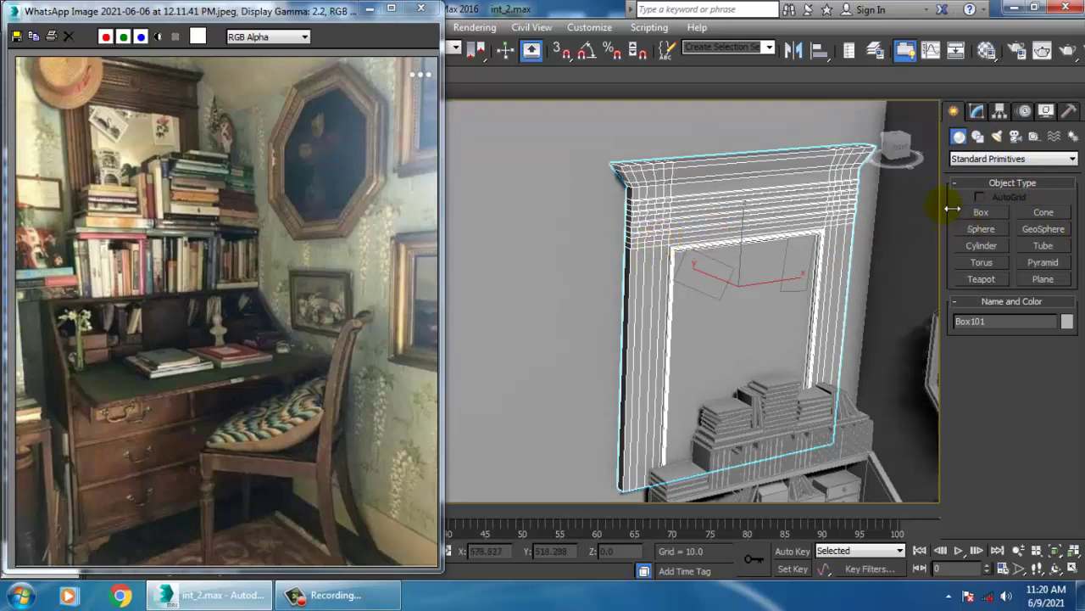
- Draw a small cylinder in the front view beside the mirror frame's upper-left corner, about 1.85 in radius and 7.4 long
click(982, 246)
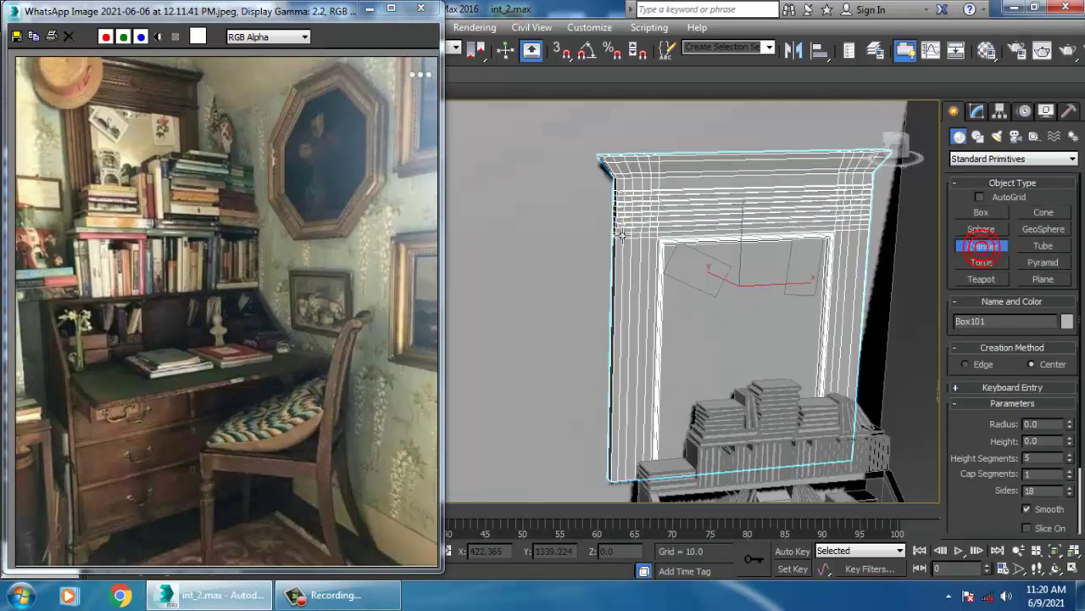
scroll(635, 242, up, 5)
key(alt+w)
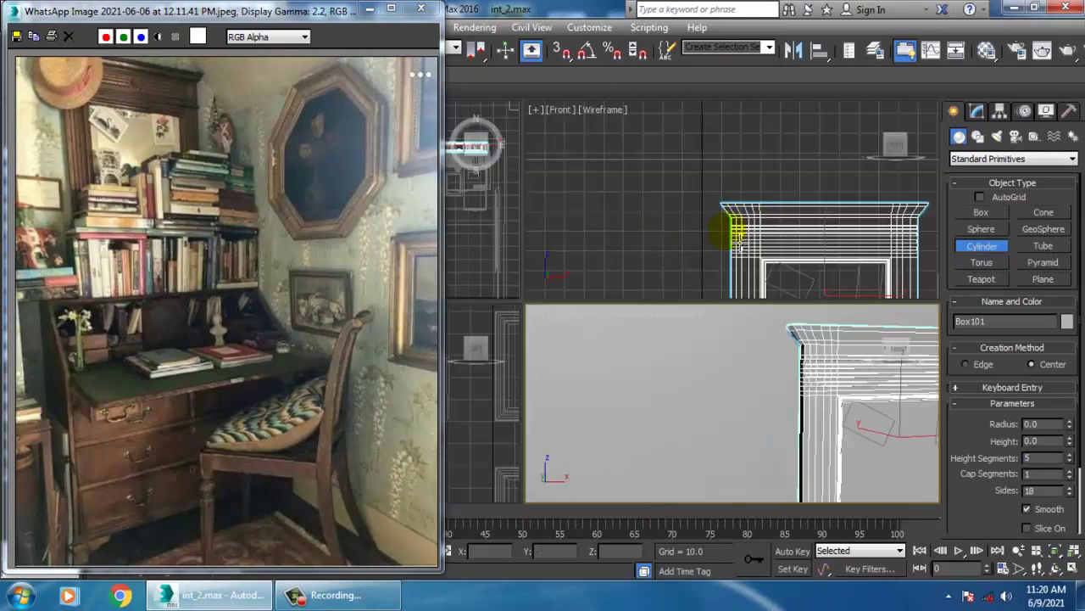
right_click(675, 245)
middle_drag(736, 239, 814, 203)
key(alt+w)
click(982, 245)
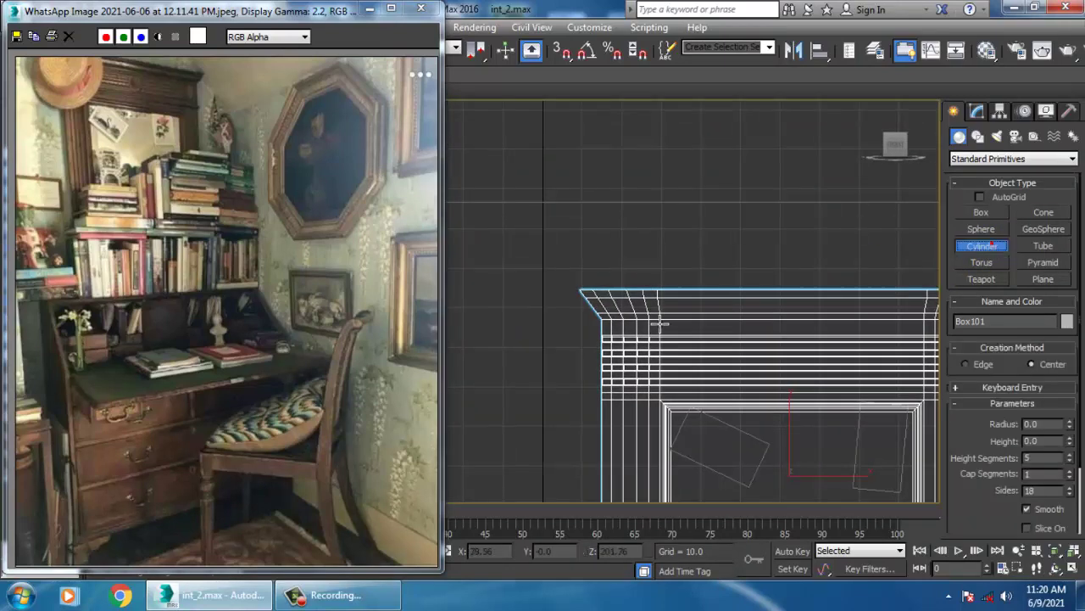
middle_drag(605, 335, 675, 299)
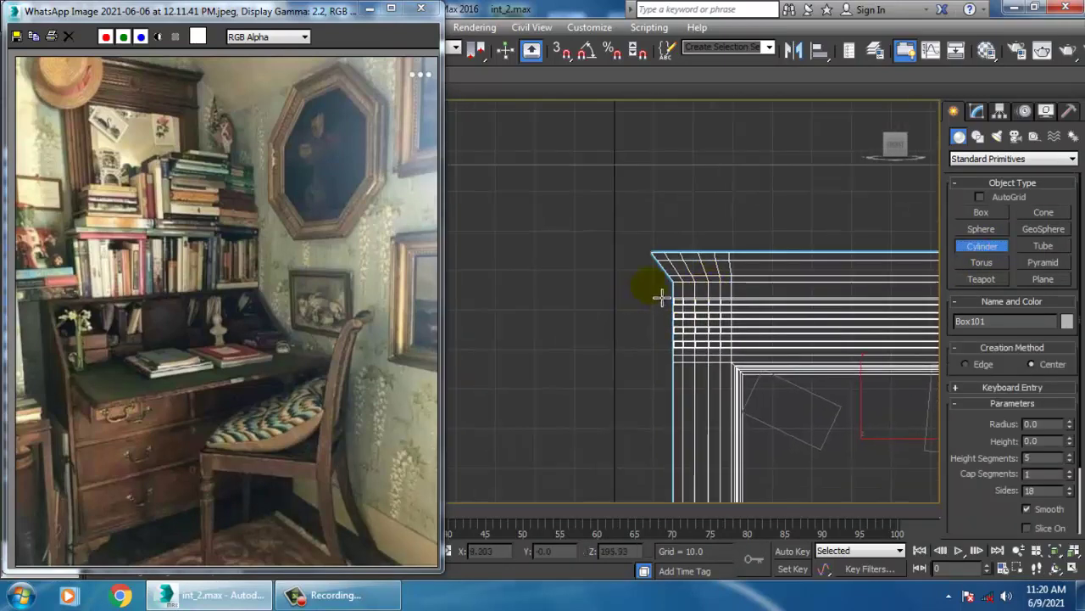
drag(661, 297, 667, 301)
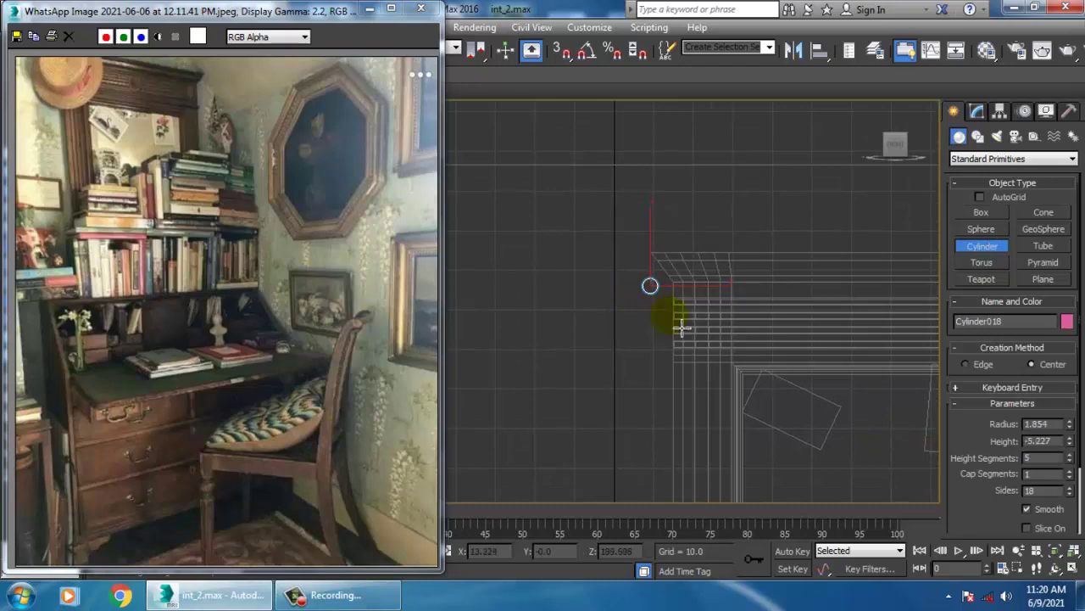
click(681, 329)
right_click(687, 332)
- Move the small cylinder along the Y axis so it protrudes from the wall beside the mirror frame
key(alt+w)
right_click(794, 375)
key(z)
key(alt+w)
scroll(747, 394, down, 5)
alt+middle_drag(736, 400, 768, 413)
scroll(765, 413, down, 4)
drag(739, 391, 608, 342)
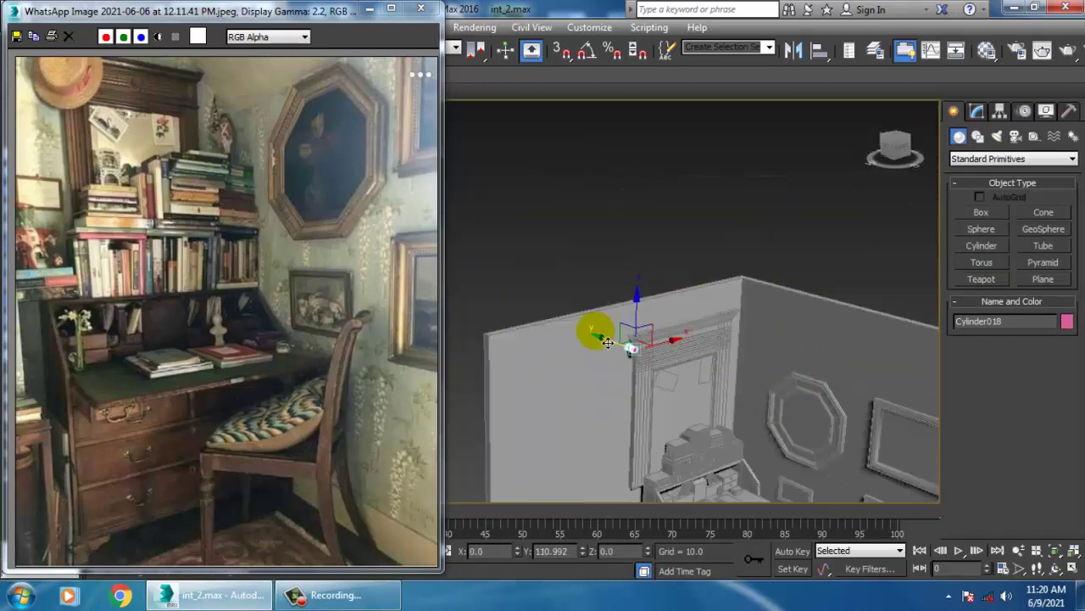
key(z)
alt+middle_drag(629, 373, 686, 376)
scroll(686, 376, down, 5)
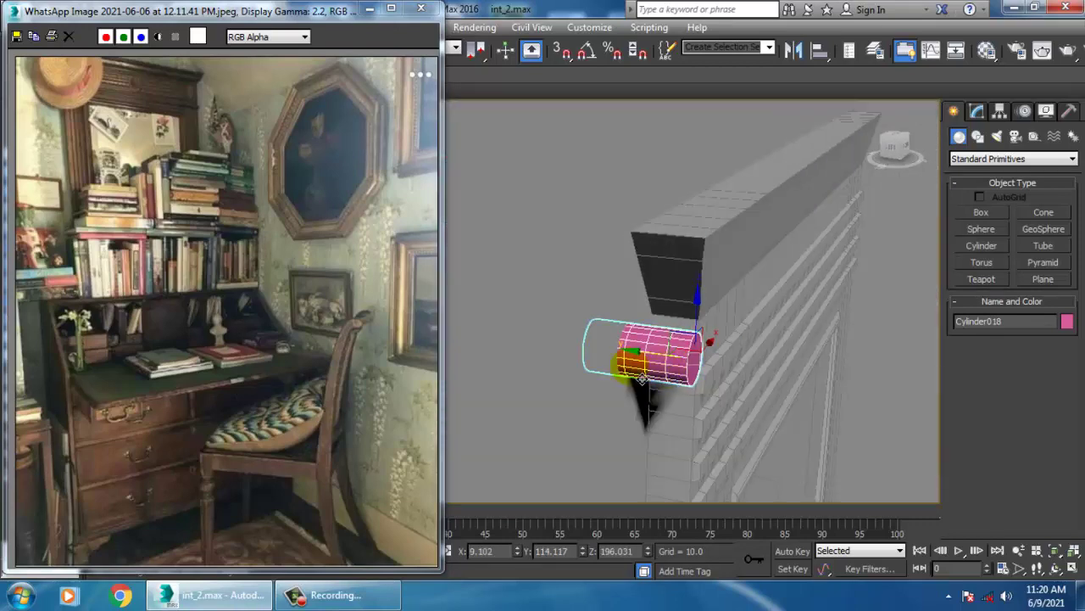
drag(643, 364, 663, 369)
alt+middle_drag(692, 374, 710, 356)
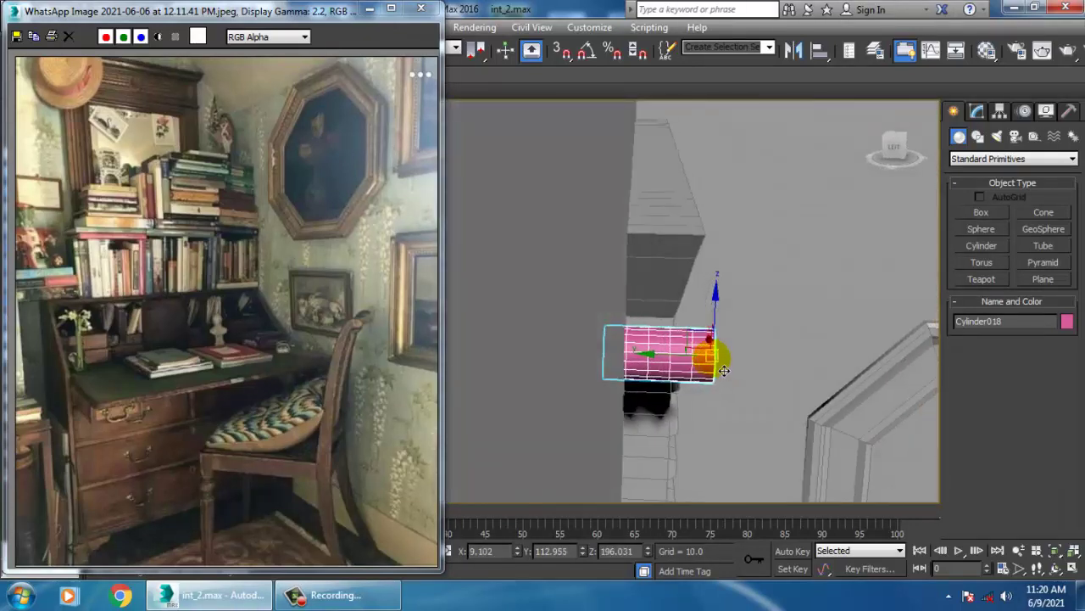
- Set the cylinder's height segments to 3 and convert it to an Editable Poly
click(977, 113)
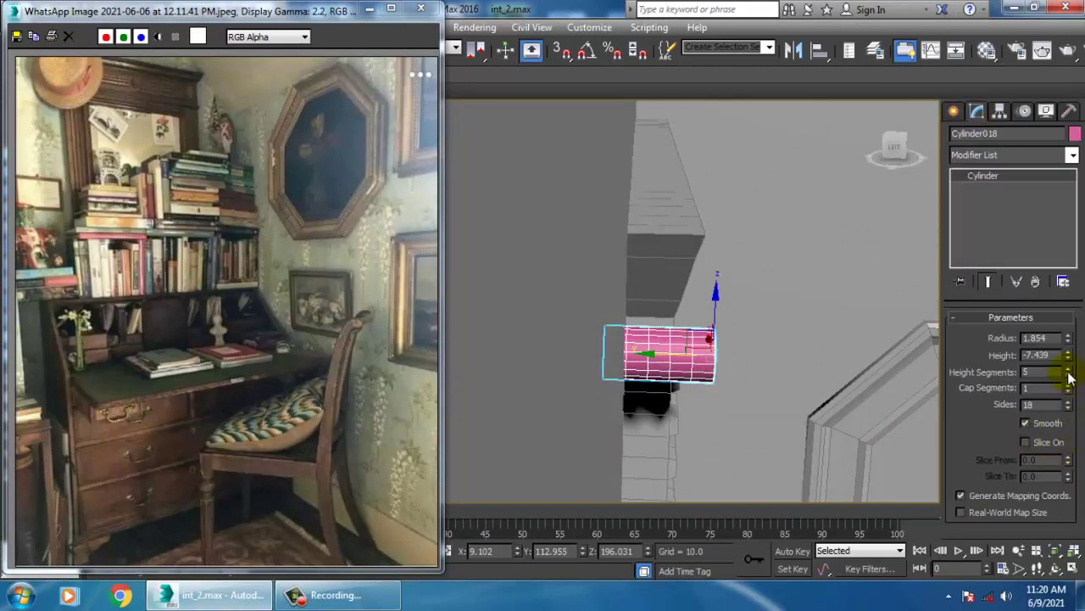
right_click(679, 329)
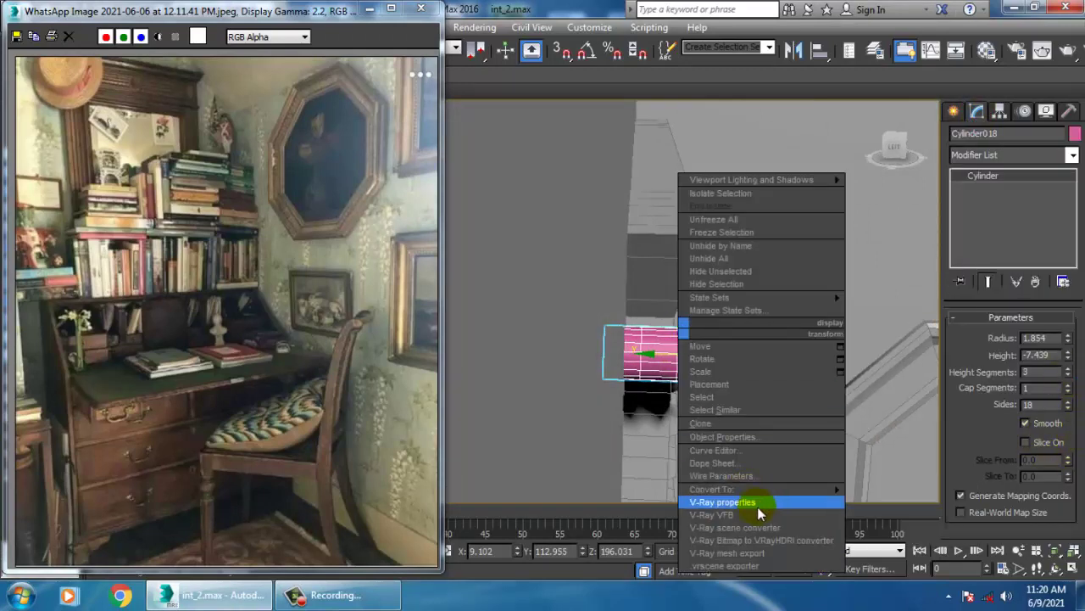
mouse_move(764, 490)
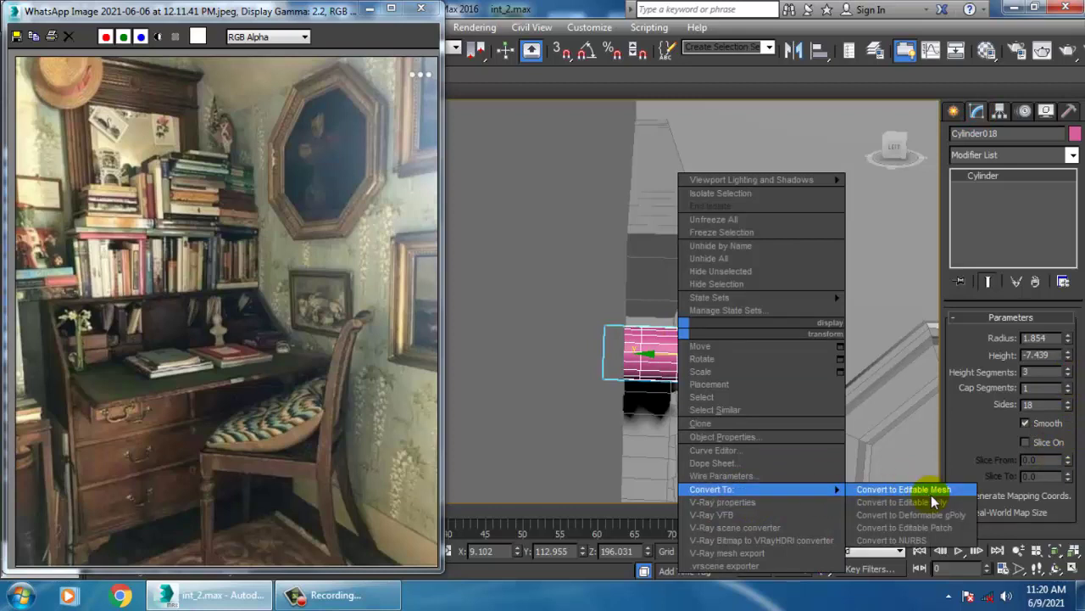
click(899, 501)
- Move the vertices of the cylinder's front end outward along Y to lengthen the peg
key(1)
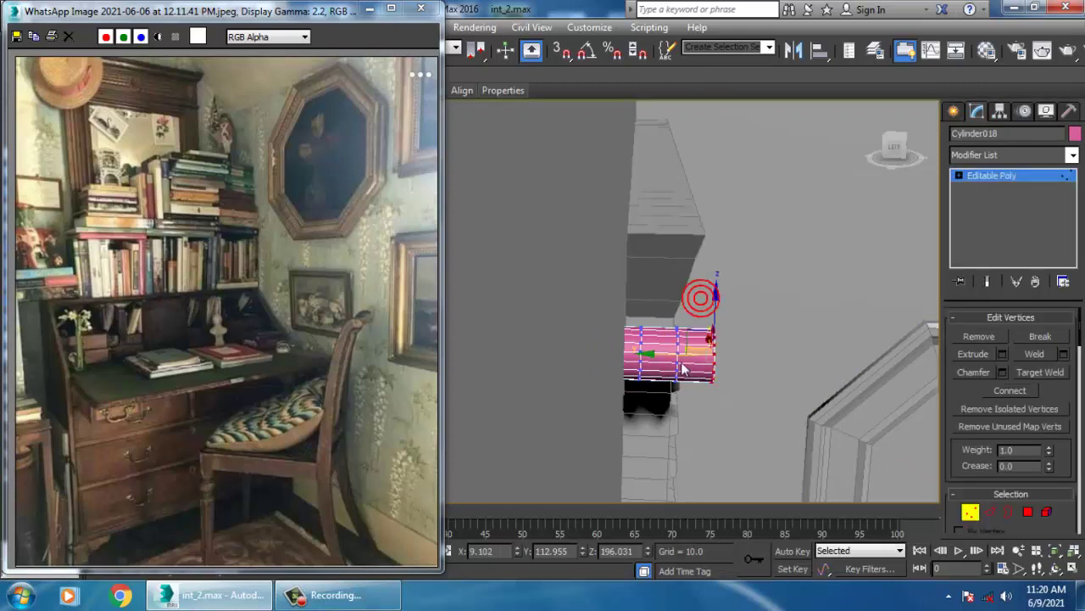
drag(684, 368, 722, 368)
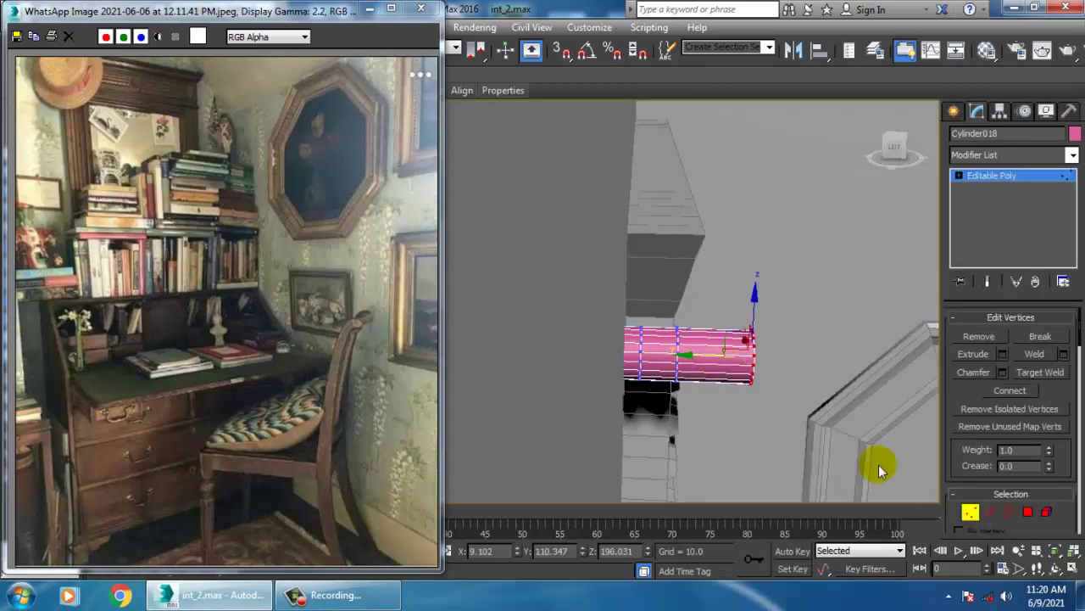
click(989, 512)
drag(720, 294, 794, 447)
alt+drag(629, 284, 743, 430)
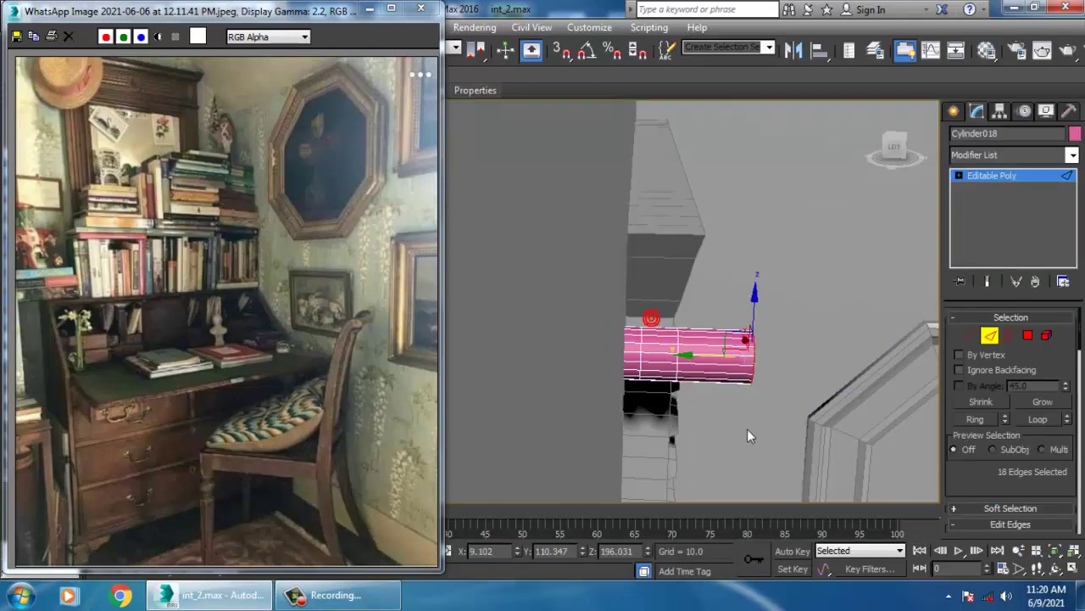
alt+middle_drag(747, 434, 771, 422)
drag(1005, 517, 996, 260)
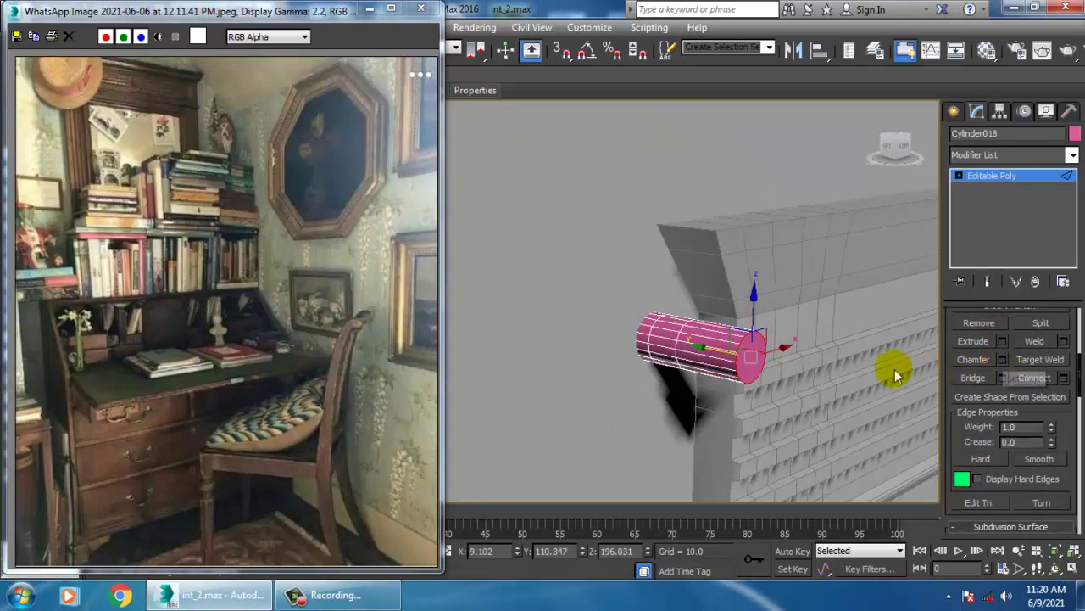
- Bevel the peg's front cap with a height of 4.139 and an outline of -1.0
key(4)
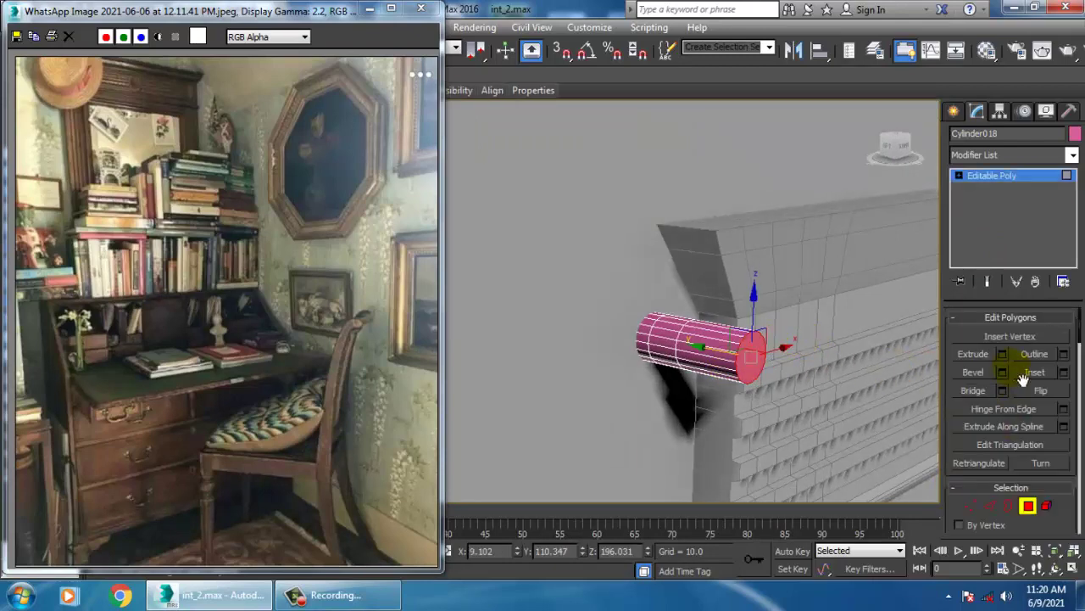
click(1001, 374)
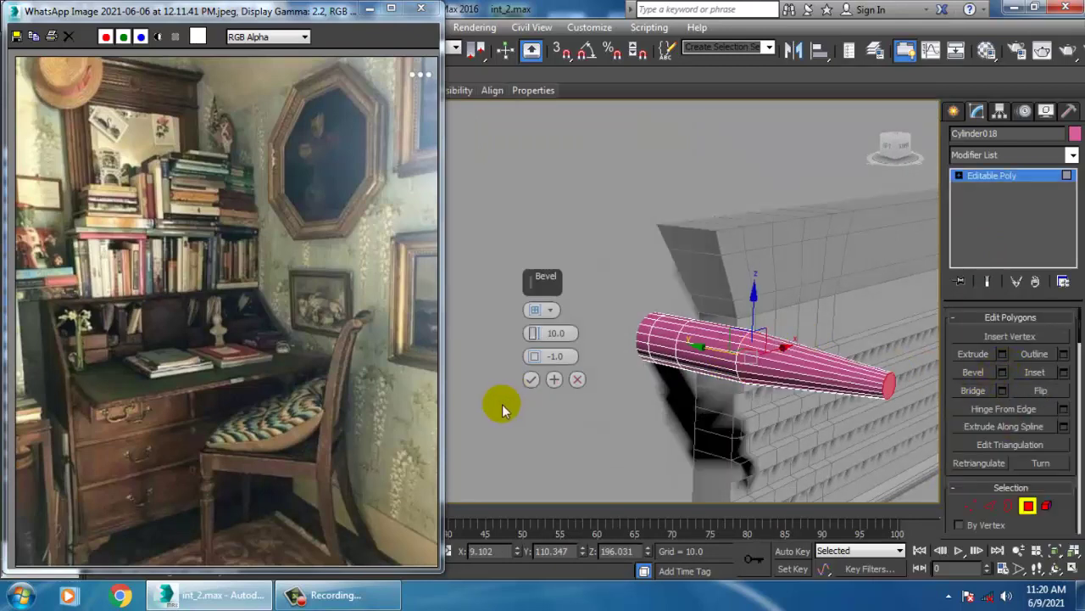
drag(548, 333, 552, 374)
click(540, 379)
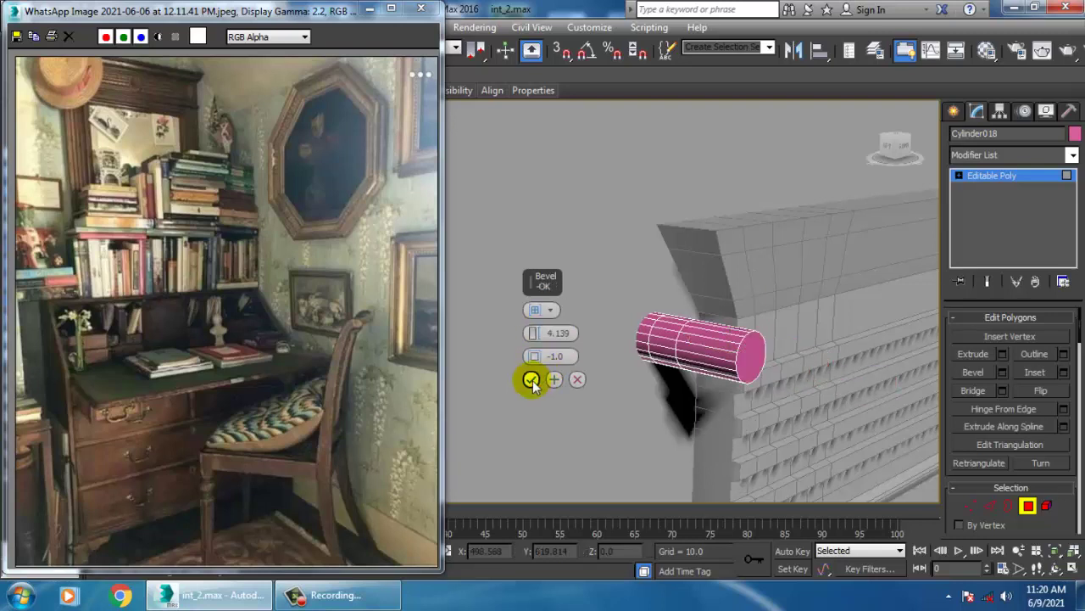
click(770, 376)
click(517, 374)
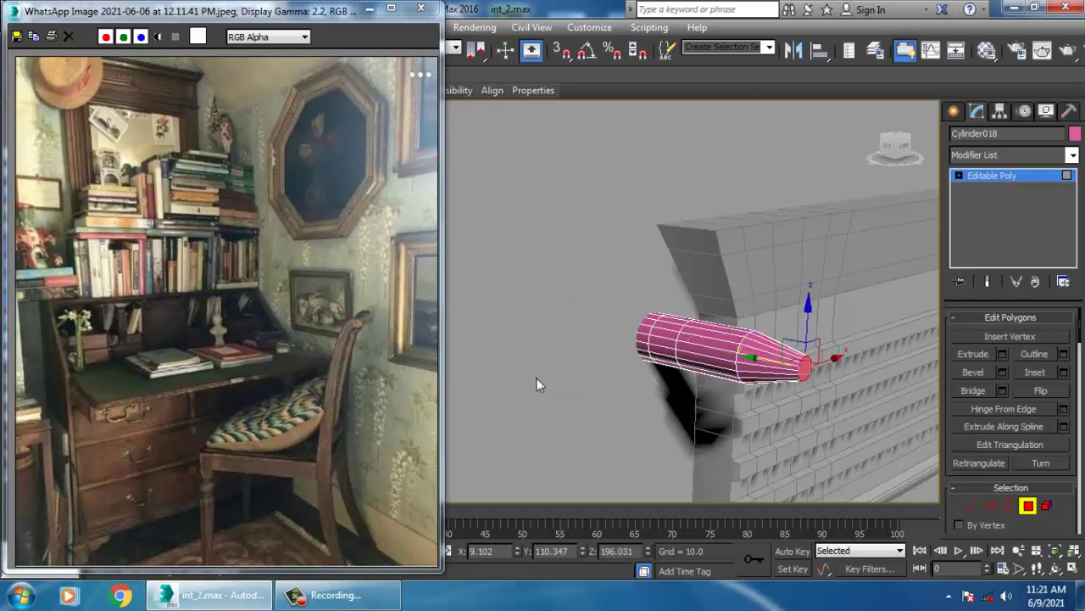
alt+middle_drag(737, 320, 775, 324)
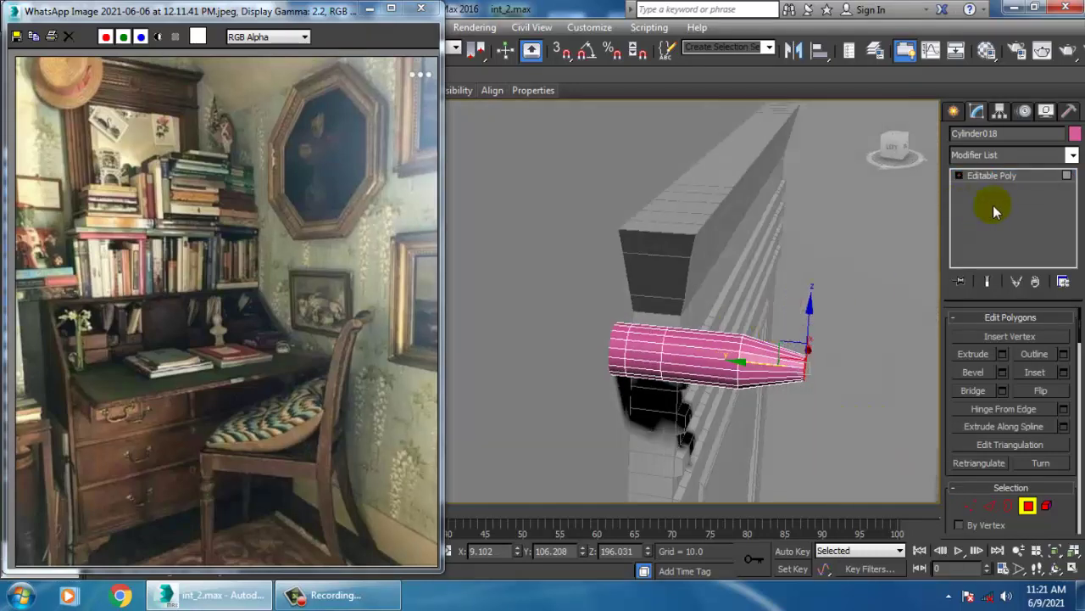
click(1002, 176)
- Move the vertices of the peg's bevelled front part back along Y toward the wall to shorten the peg
alt+middle_drag(652, 356, 700, 371)
key(1)
drag(697, 290, 913, 463)
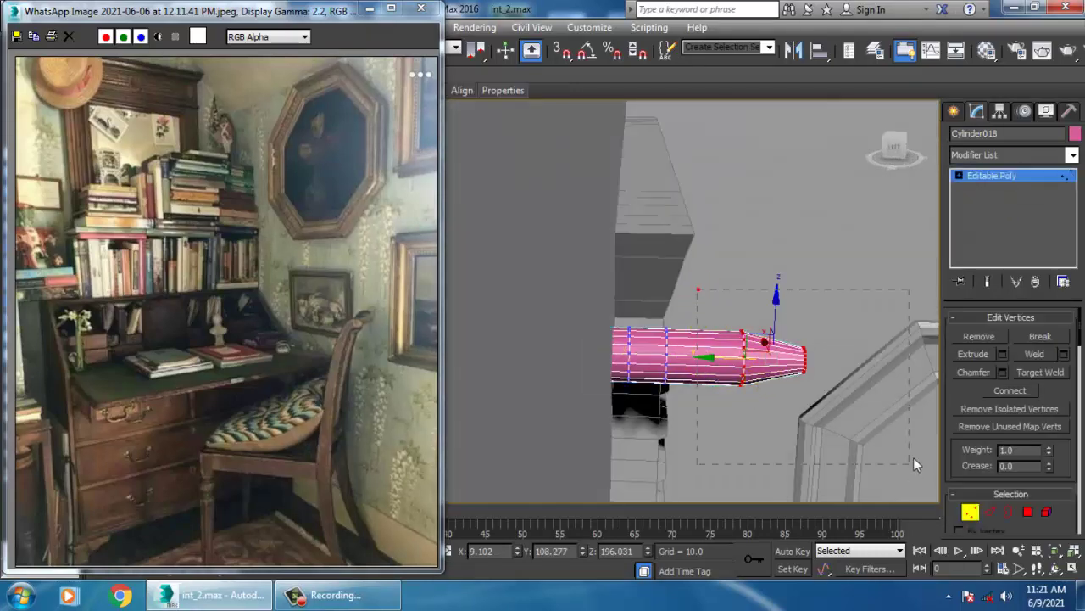
drag(726, 371, 695, 365)
alt+middle_drag(741, 363, 675, 346)
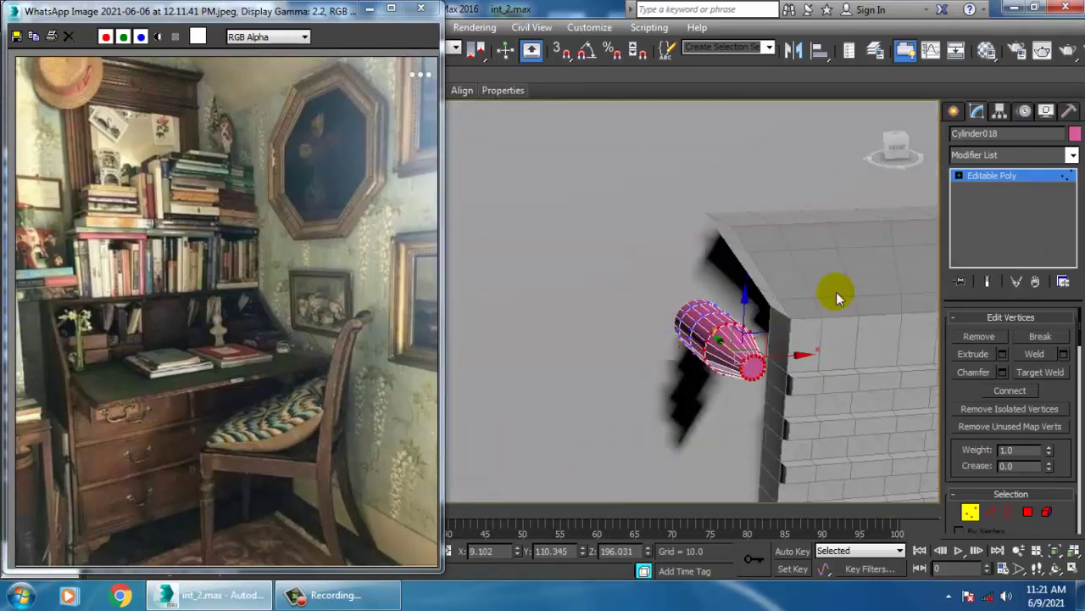
click(996, 179)
scroll(780, 346, down, 7)
alt+middle_drag(807, 360, 741, 341)
scroll(730, 349, up, 3)
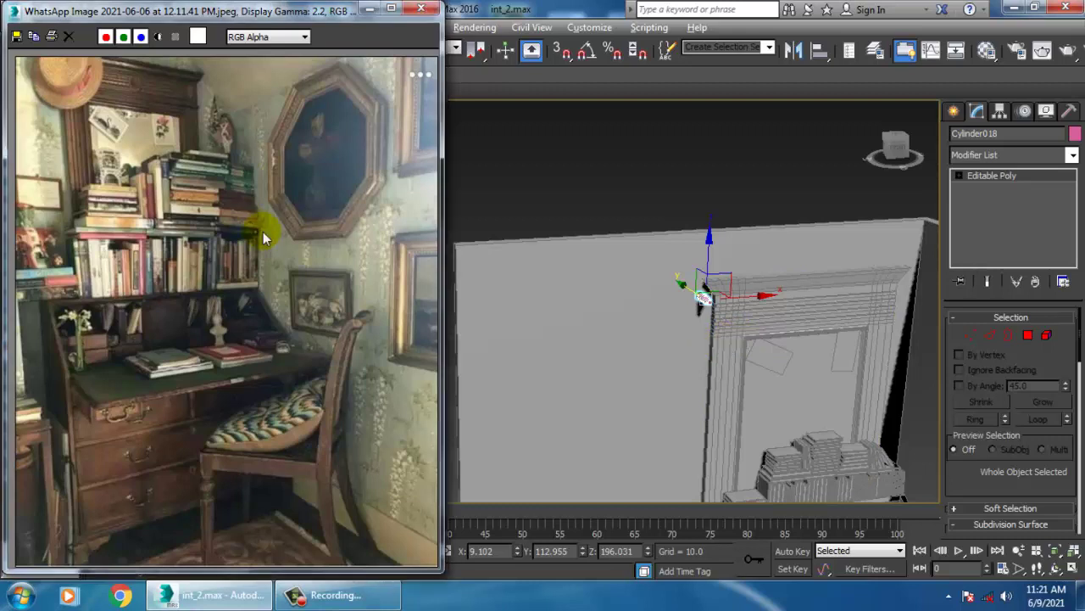
- Draw a wide, flat cylinder on the floor near the desk, about 7.85 in radius and 5.2 high
click(951, 111)
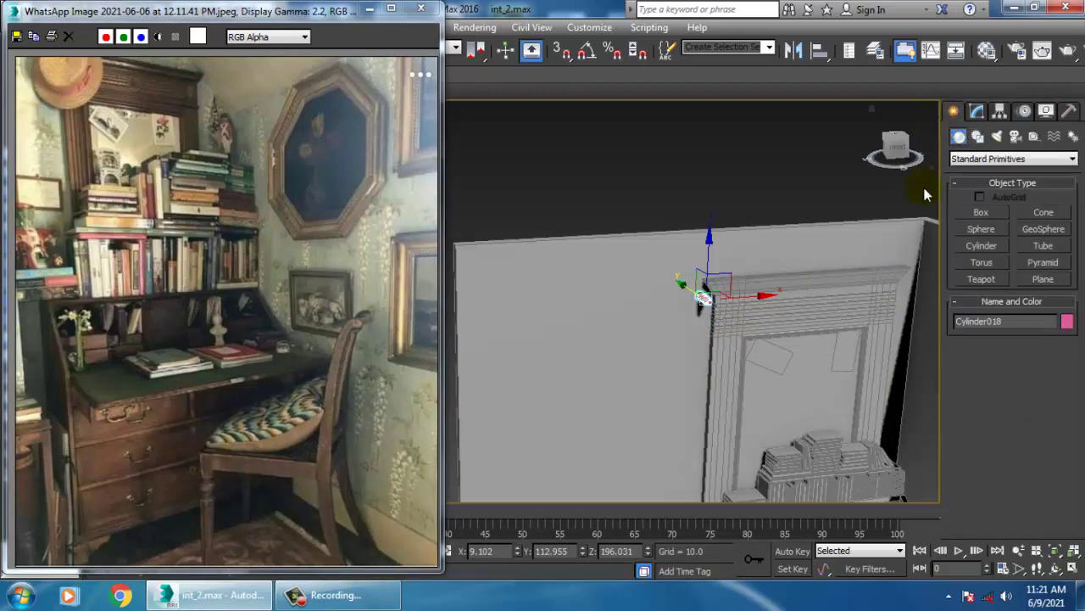
click(990, 247)
middle_drag(675, 329, 687, 286)
scroll(687, 287, down, 4)
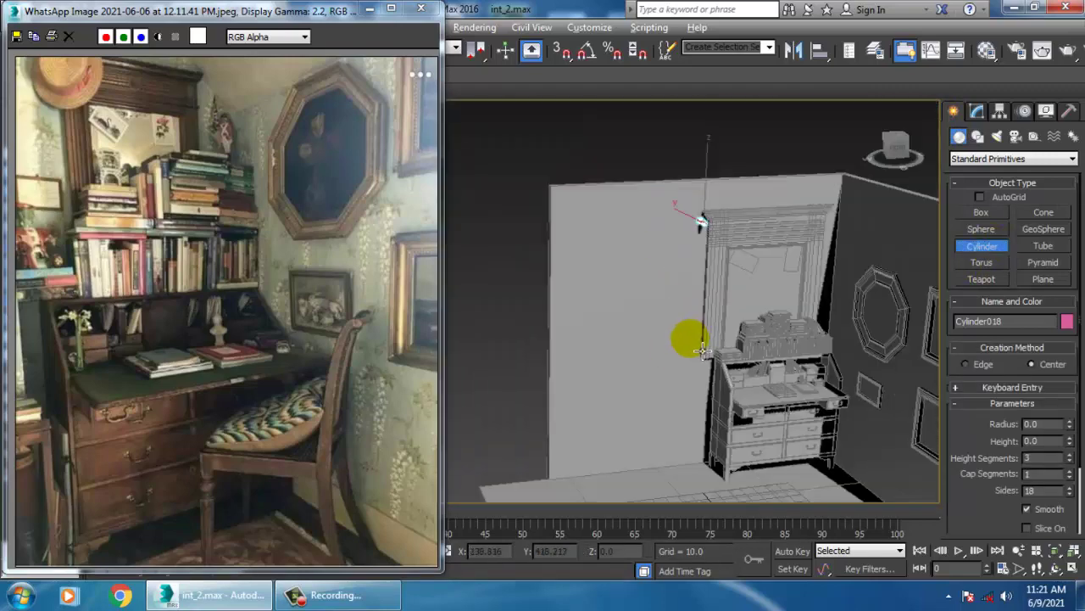
middle_drag(701, 348, 698, 230)
scroll(682, 365, up, 6)
drag(680, 374, 701, 371)
key(w)
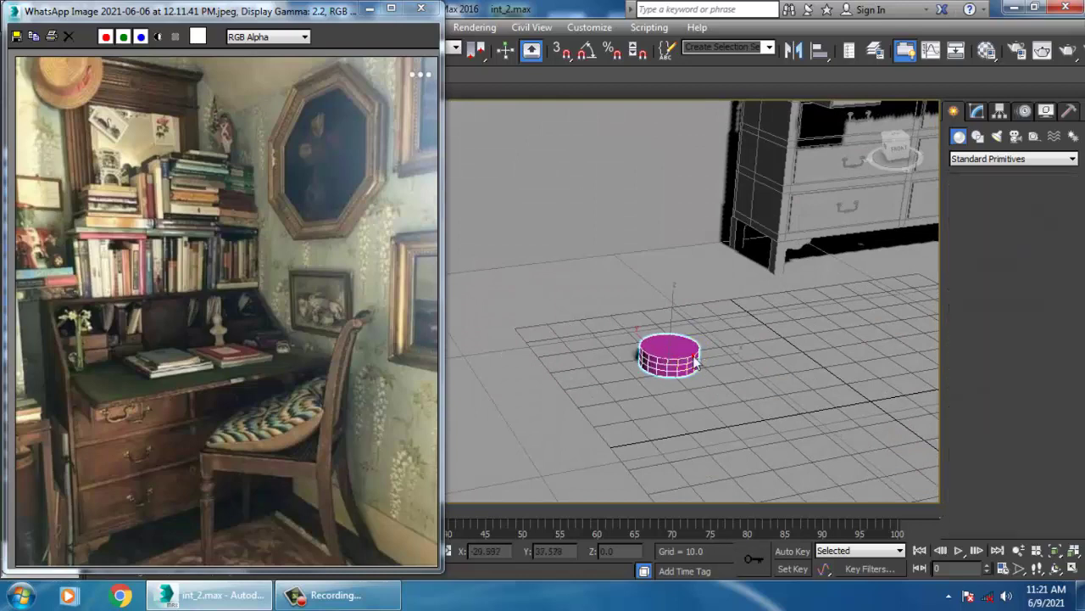
- Raise the flat cylinder above the floor to a Z position of about 12.3
alt+middle_drag(698, 366, 680, 344)
scroll(681, 344, up, 5)
drag(670, 421, 678, 251)
alt+middle_drag(749, 242, 735, 254)
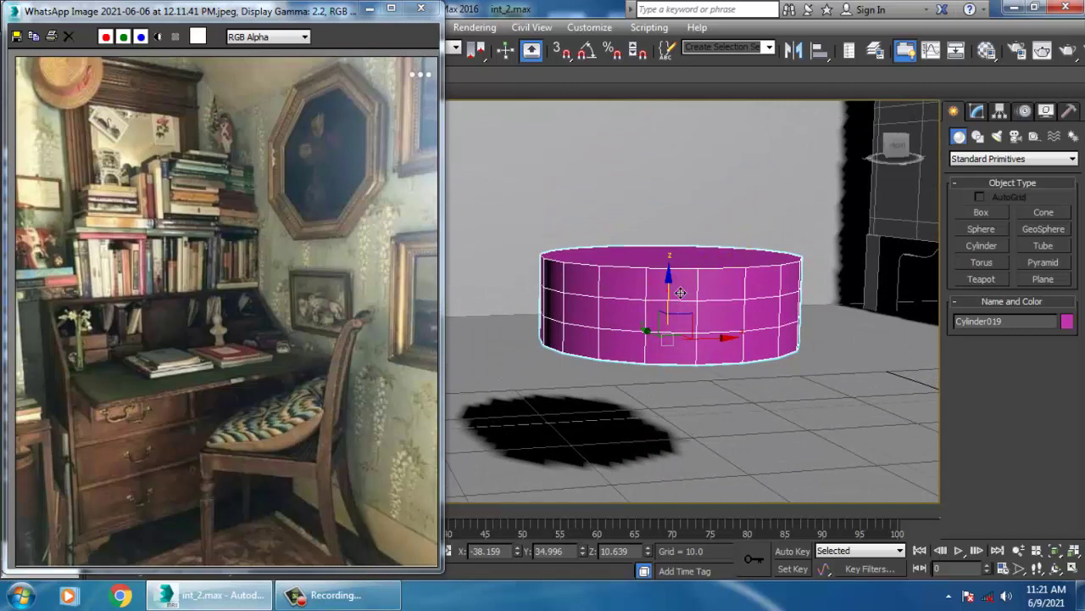
drag(680, 292, 680, 266)
- Apply a Taper modifier to the flat cylinder with an amount of -0.08
click(982, 111)
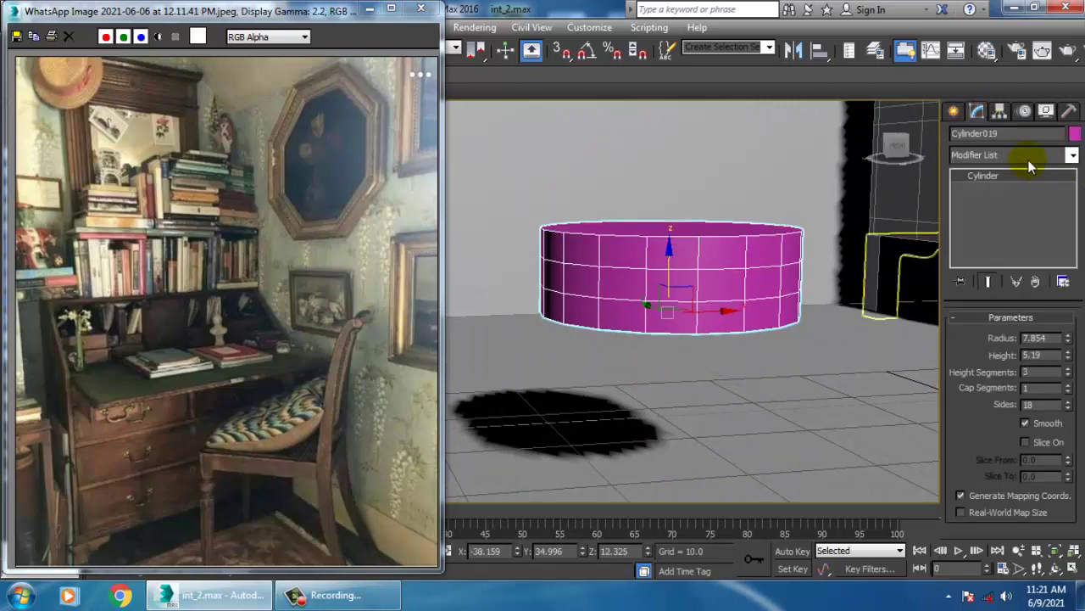
click(1009, 155)
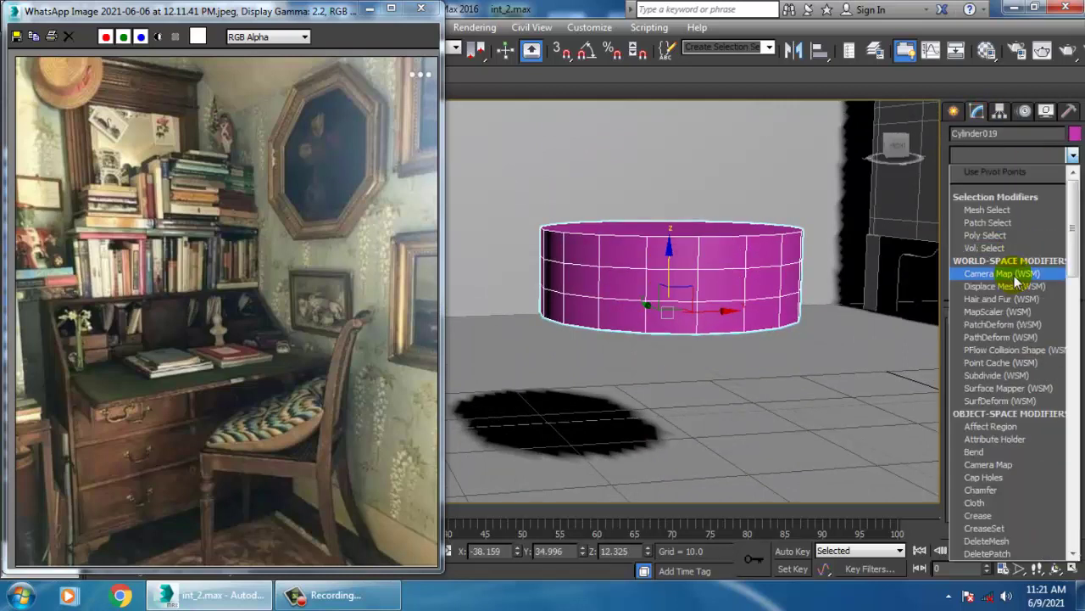
key(t)
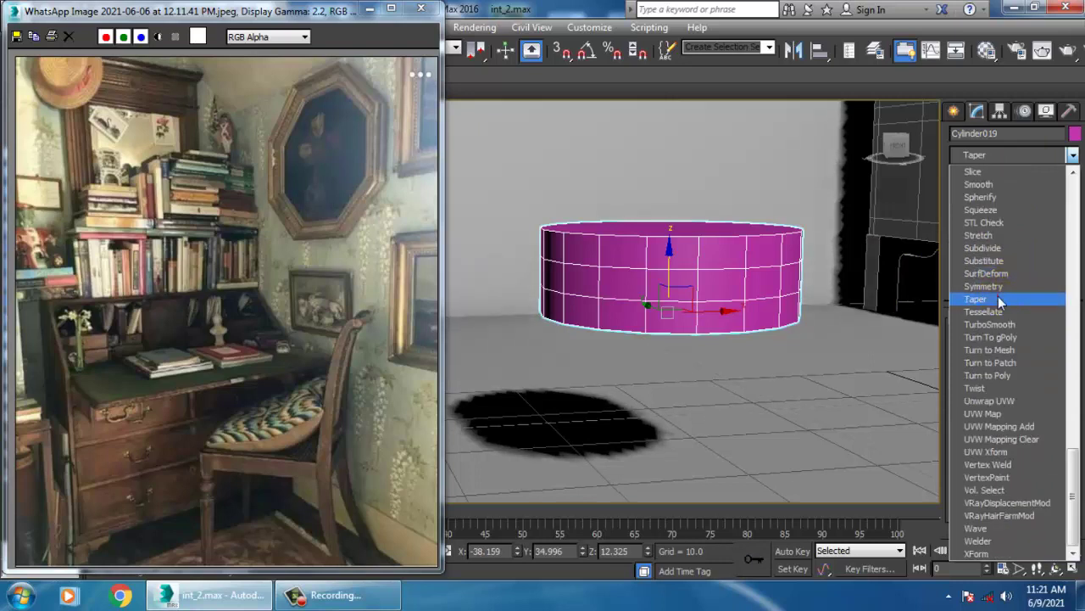
click(988, 299)
drag(1049, 350, 1074, 362)
- Increase the tapered cylinder's base height to 6.592 and convert the object to an Editable Poly
click(997, 188)
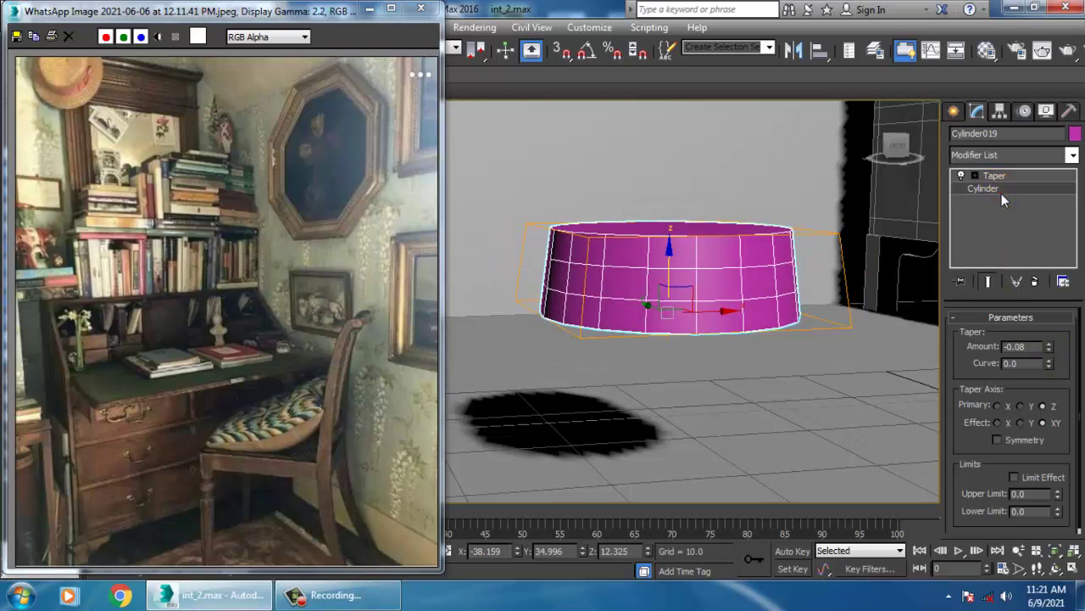
drag(1068, 354, 1080, 340)
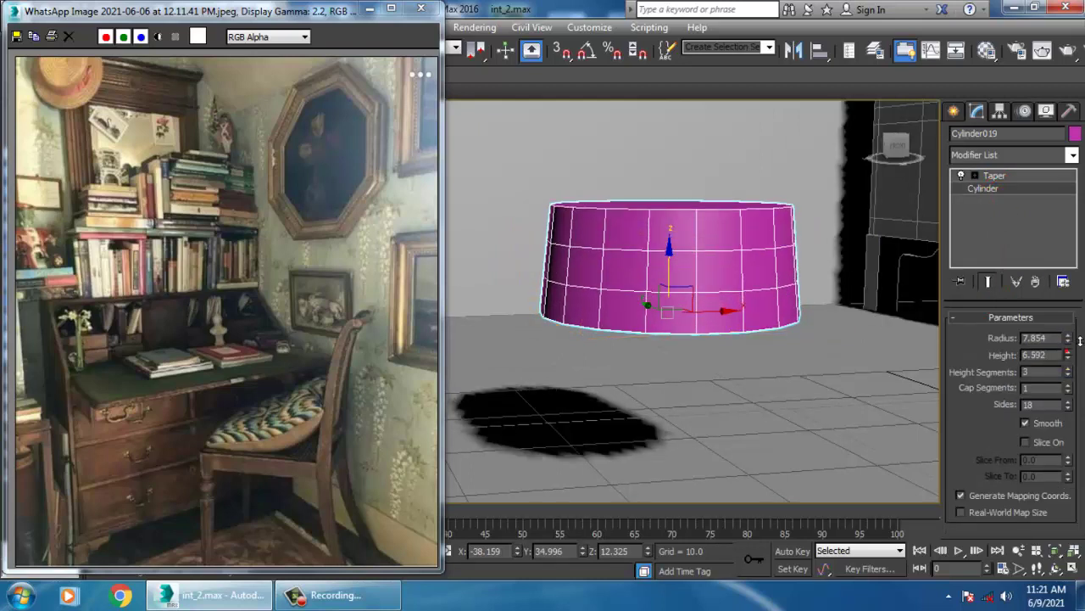
right_drag(722, 259, 715, 223)
mouse_move(792, 376)
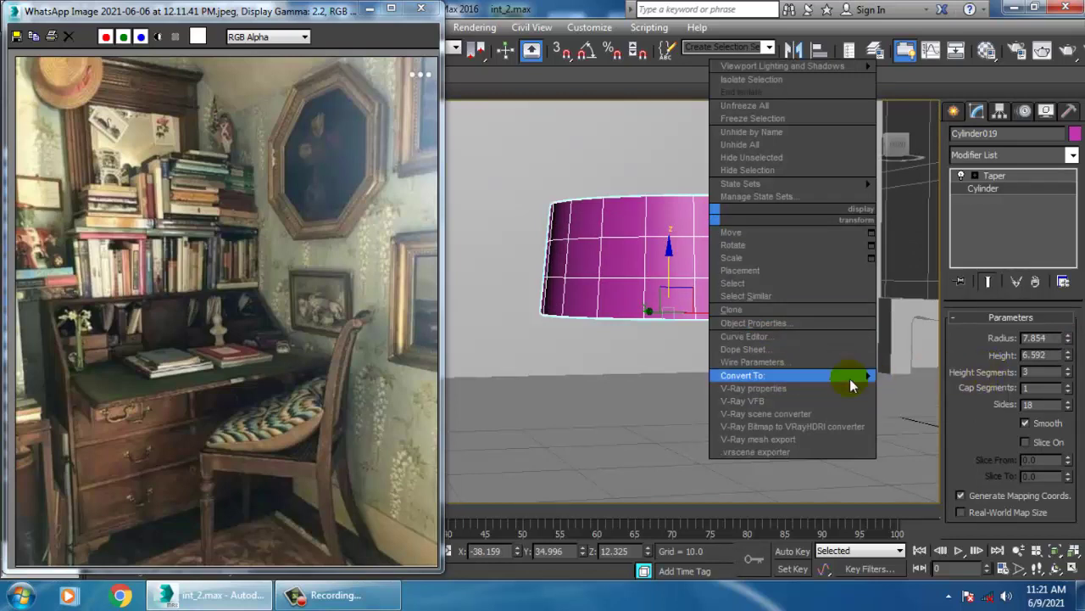
click(928, 389)
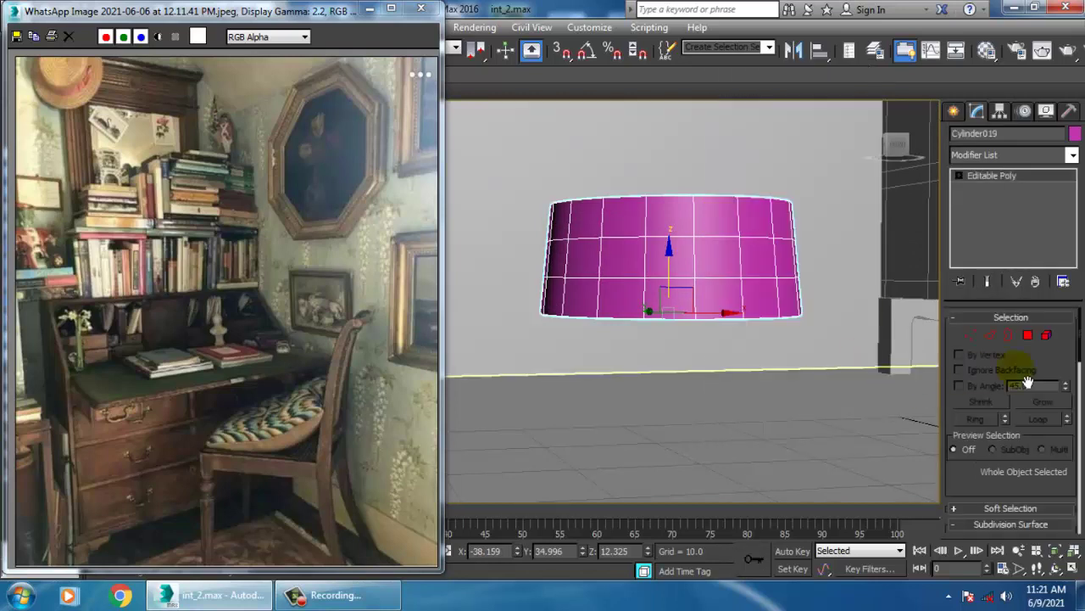
- Delete the polygon capping the bottom of the tapered cylinder, leaving the hat crown open underneath
click(1032, 343)
key(alt+w)
middle_click(792, 218)
key(alt+w)
key(z)
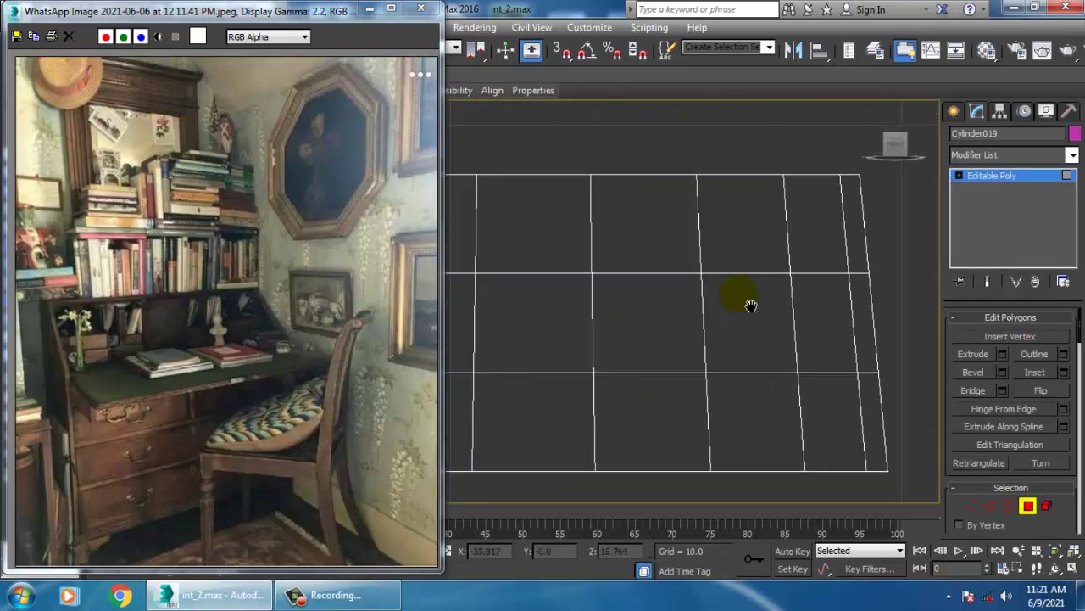
scroll(751, 305, down, 4)
middle_drag(606, 363, 744, 289)
drag(483, 353, 954, 290)
alt+drag(888, 262, 924, 286)
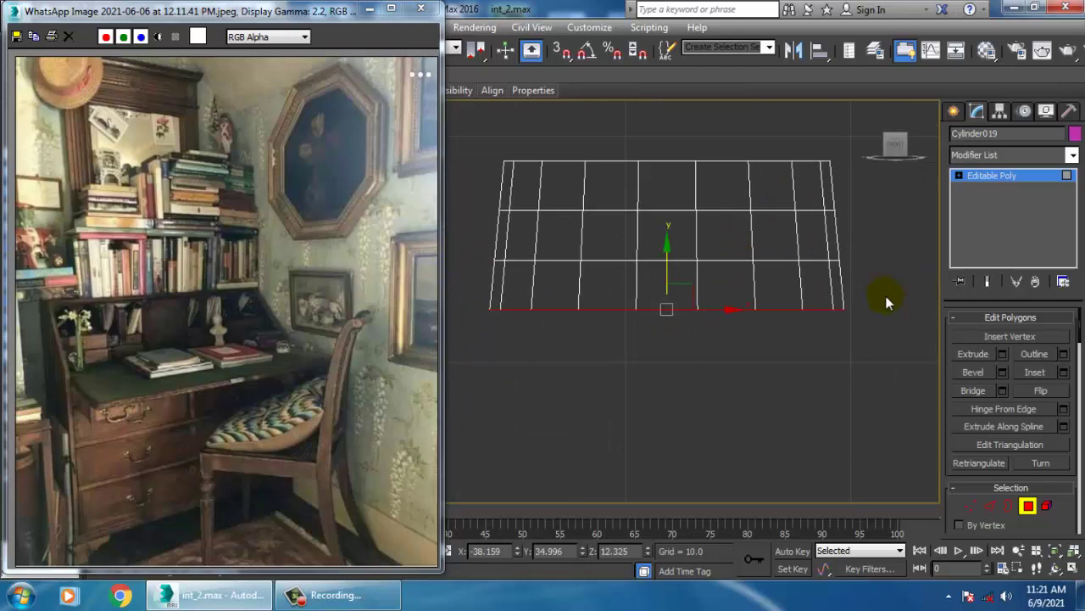
key(Delete)
- Extend the crown's open bottom border outward with a scaled extrusion to form a wide, flat brim
scroll(715, 353, down, 2)
key(alt+w)
middle_click(775, 407)
key(alt+w)
alt+middle_drag(775, 407, 790, 355)
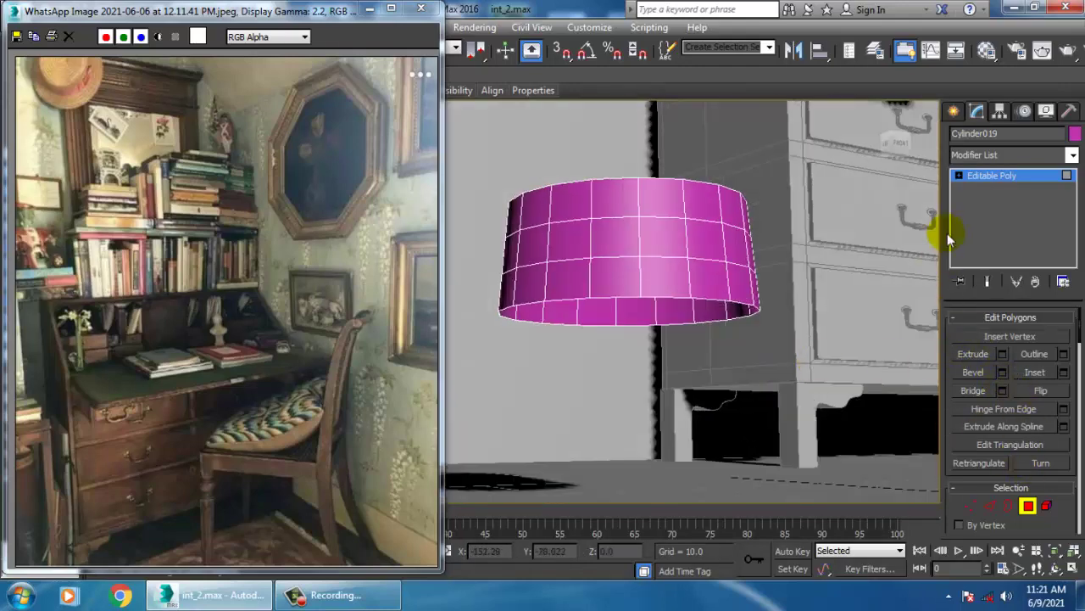
click(1009, 505)
click(674, 314)
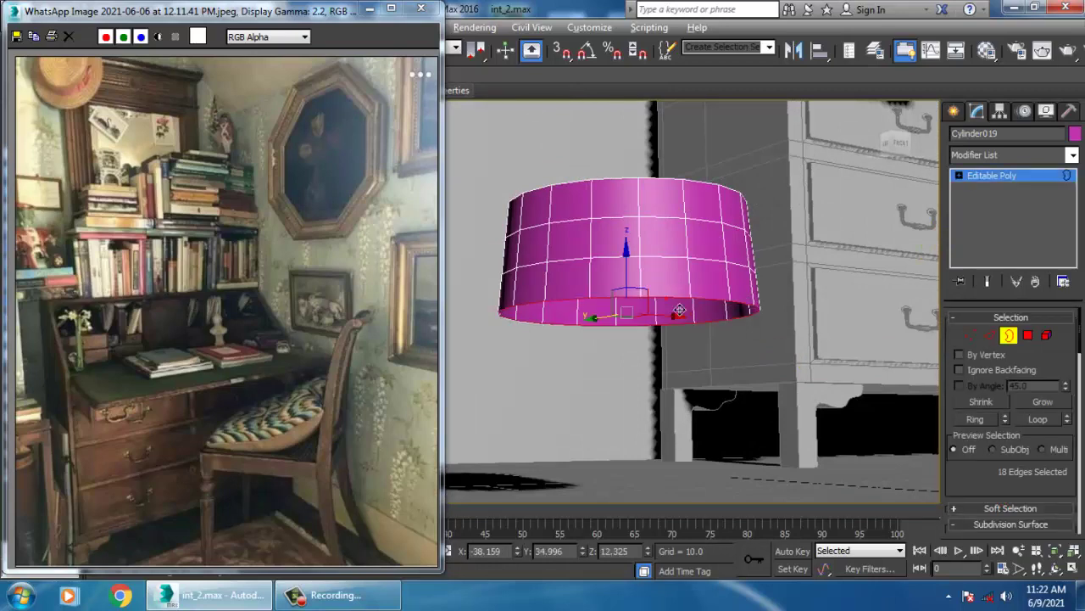
alt+middle_drag(683, 311, 680, 333)
key(r)
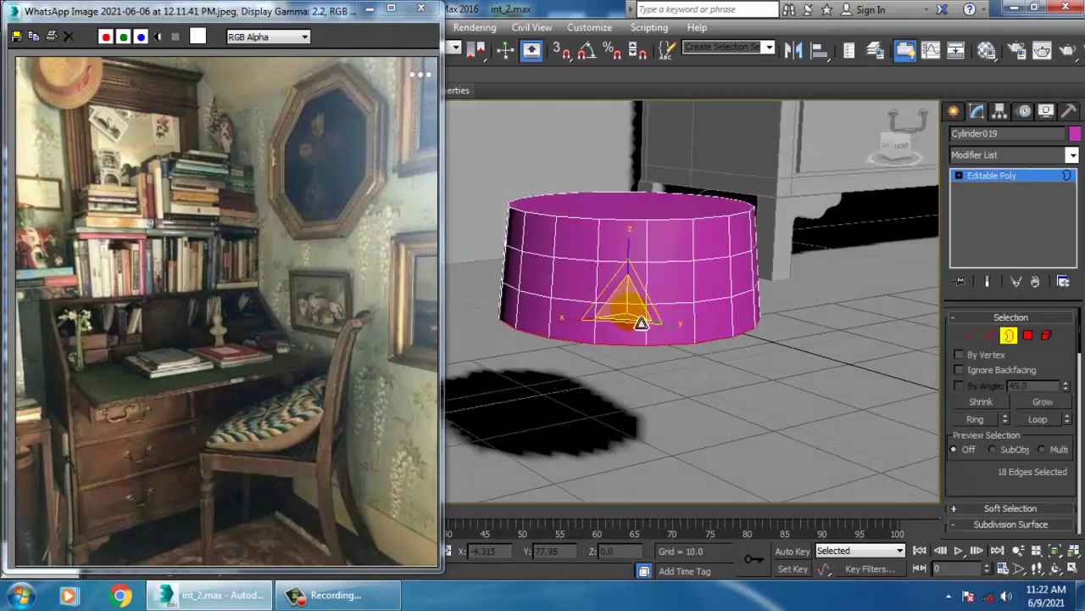
shift+drag(625, 318, 545, 221)
- Lower the brim's outer border to a Z position of about 11.4 so the brim slopes downward
scroll(814, 412, down, 4)
alt+middle_drag(813, 412, 807, 341)
scroll(770, 367, up, 5)
key(w)
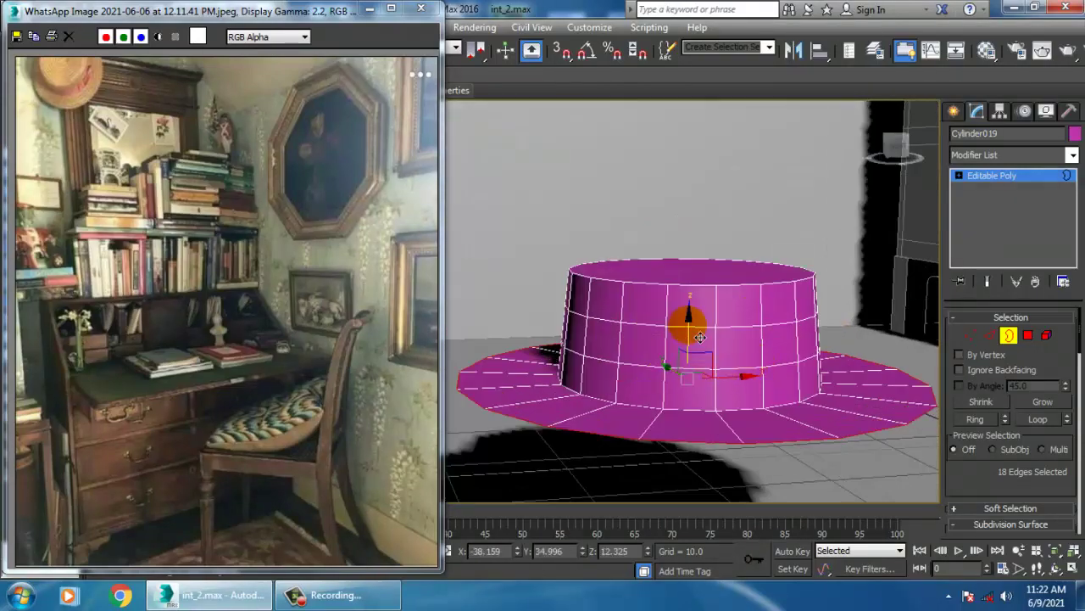
drag(700, 336, 714, 354)
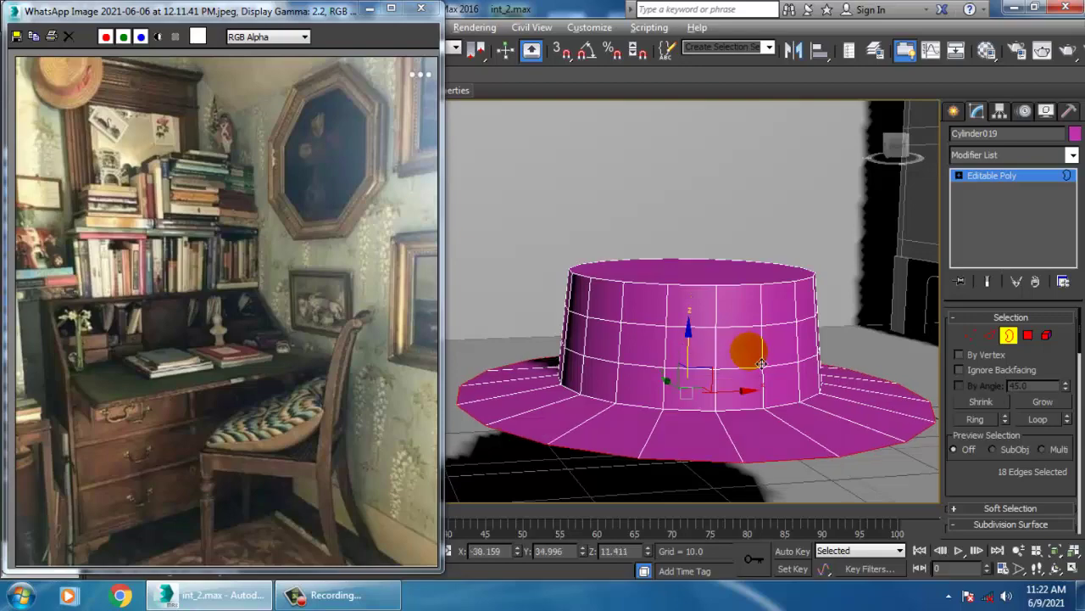
- Chamfer the edge loop around the top of the crown with an amount of 0.9 and 4 segments
alt+middle_drag(761, 365, 781, 375)
click(990, 338)
alt+middle_drag(665, 313, 660, 286)
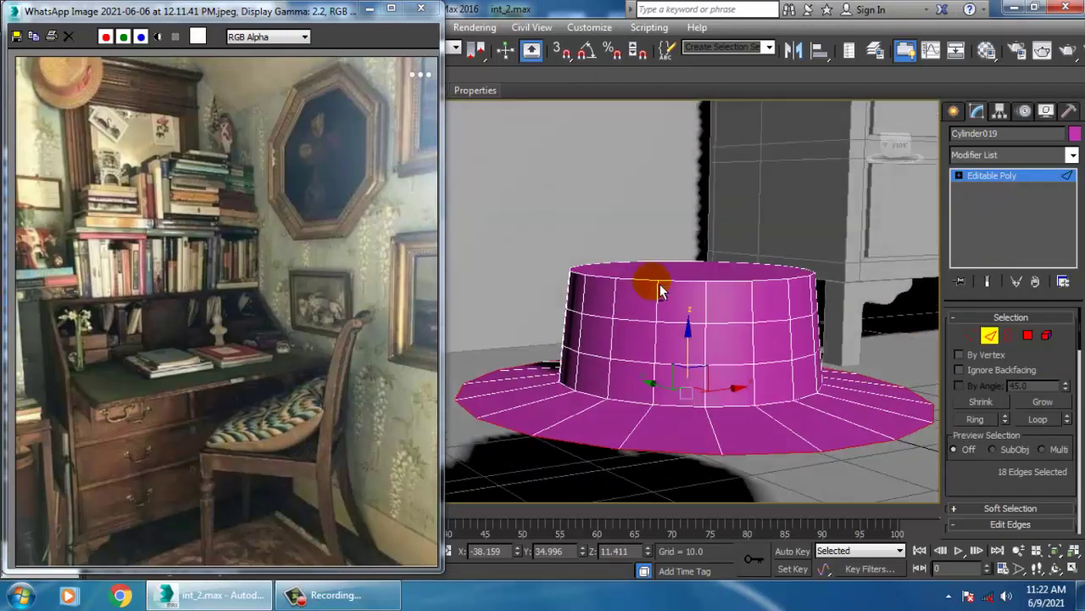
key(alt+w)
middle_drag(719, 255, 697, 249)
key(alt+w)
middle_drag(687, 187, 758, 252)
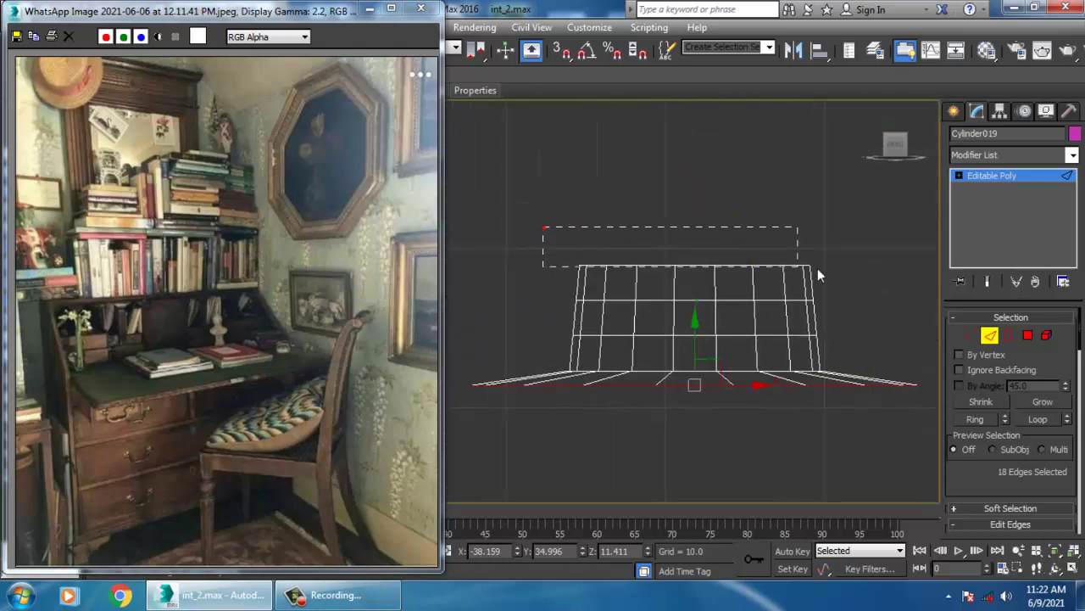
drag(817, 276, 865, 279)
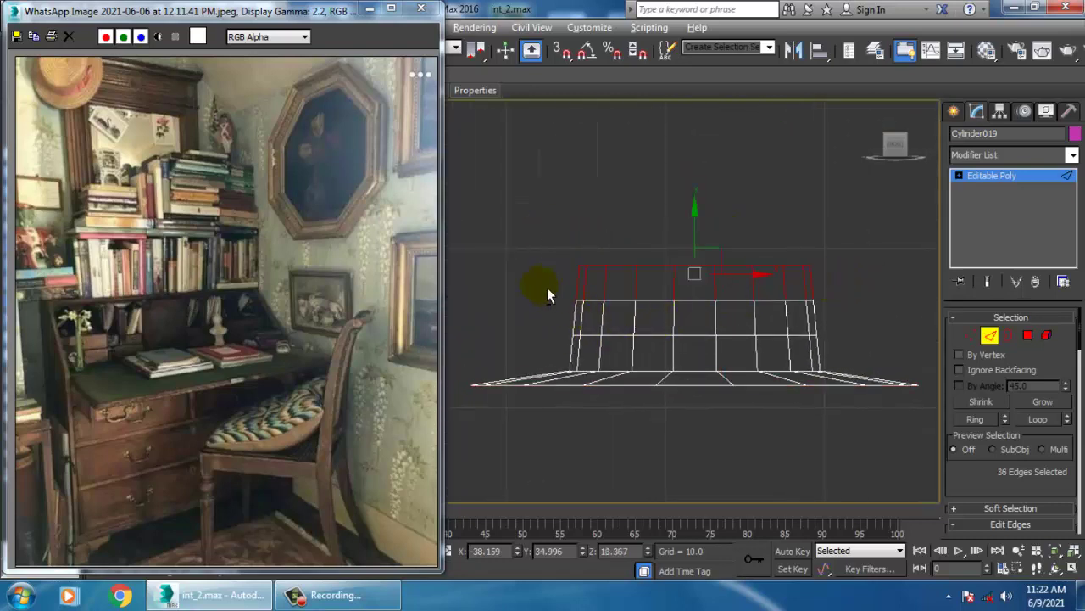
alt+drag(547, 287, 540, 285)
click(357, 600)
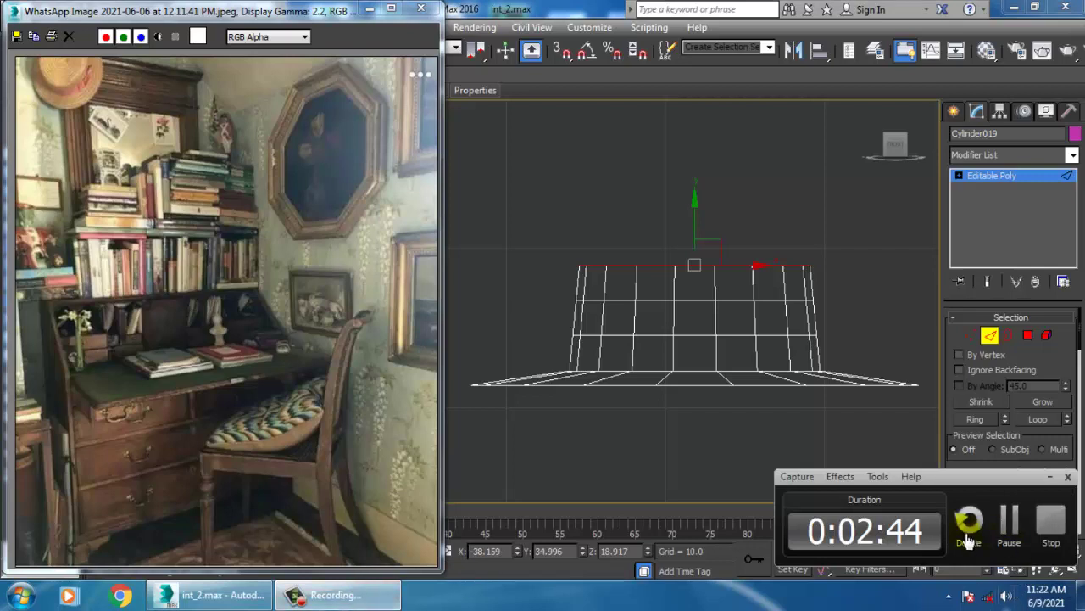
click(1009, 533)
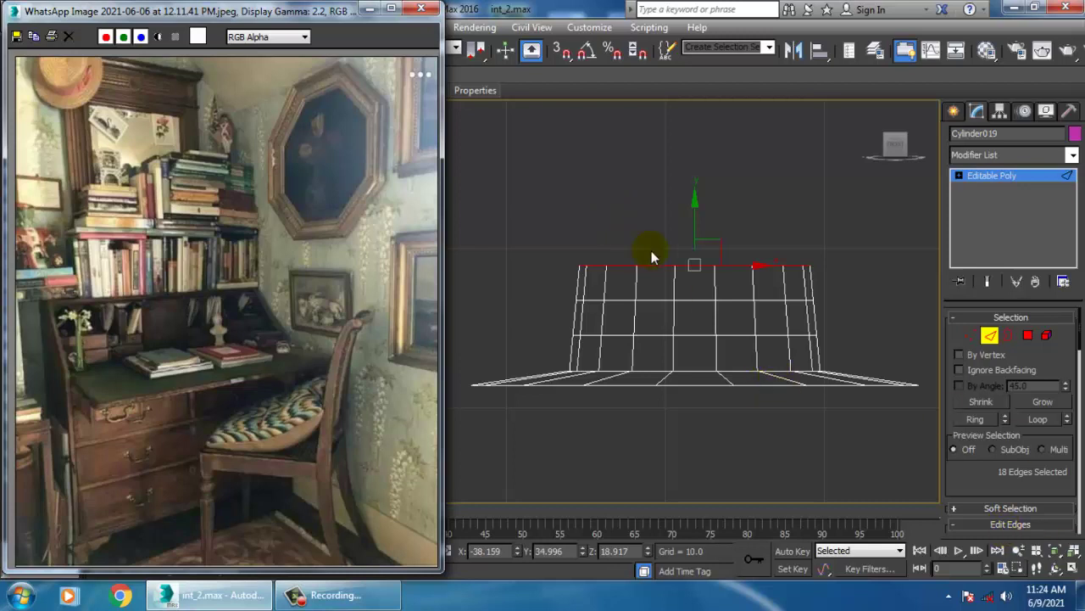
drag(1002, 506, 991, 300)
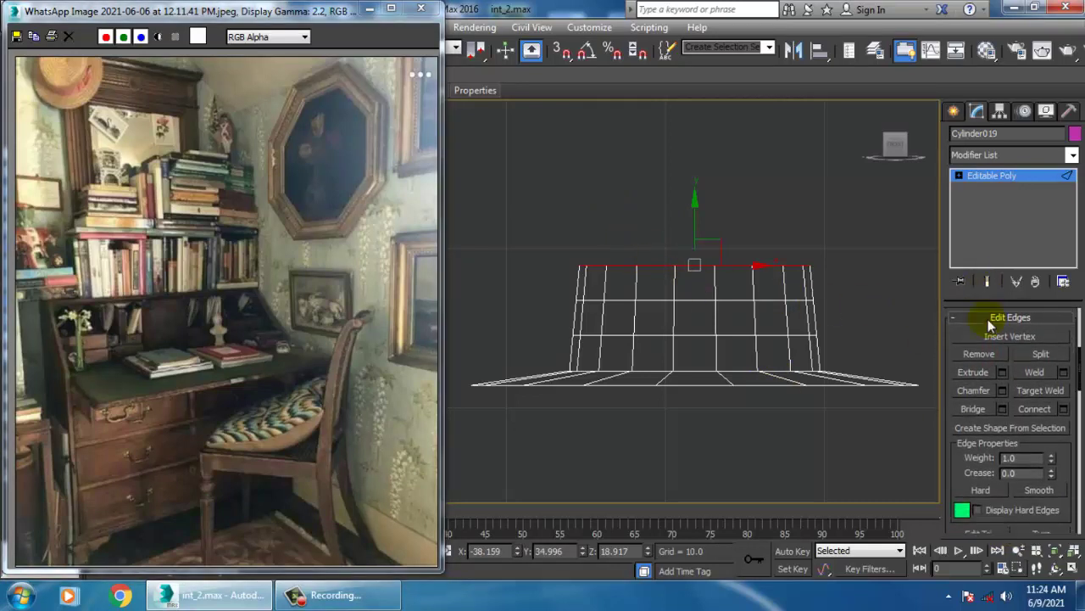
click(1003, 390)
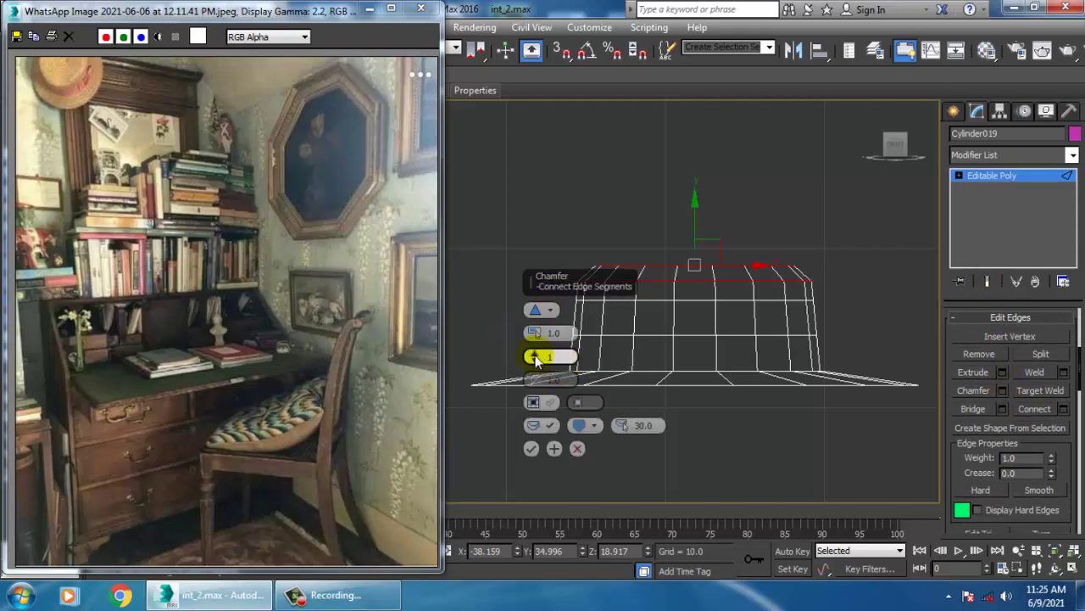
drag(535, 360, 538, 341)
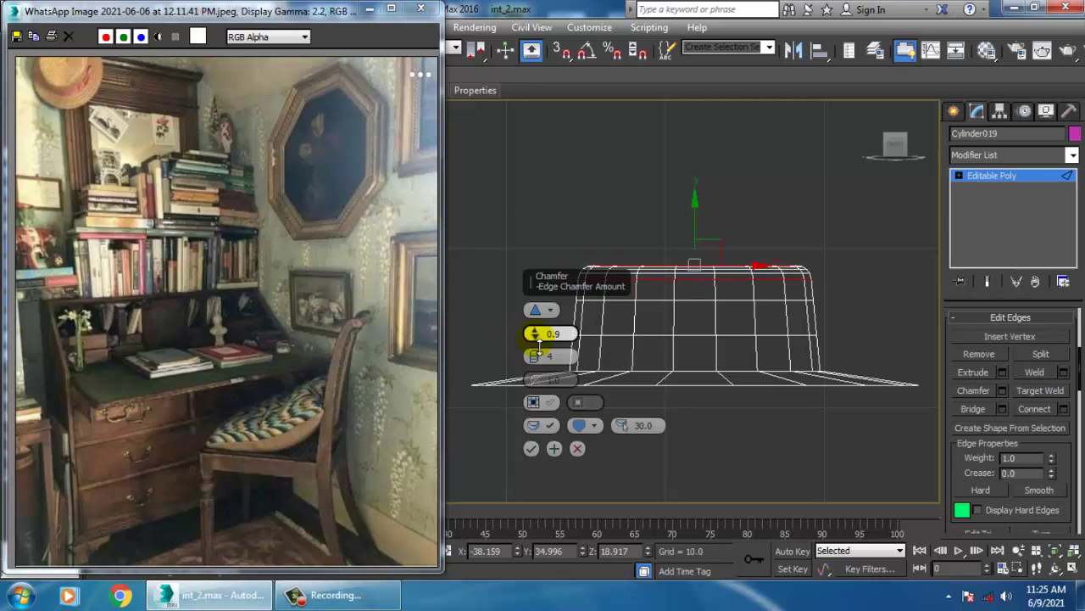
click(530, 449)
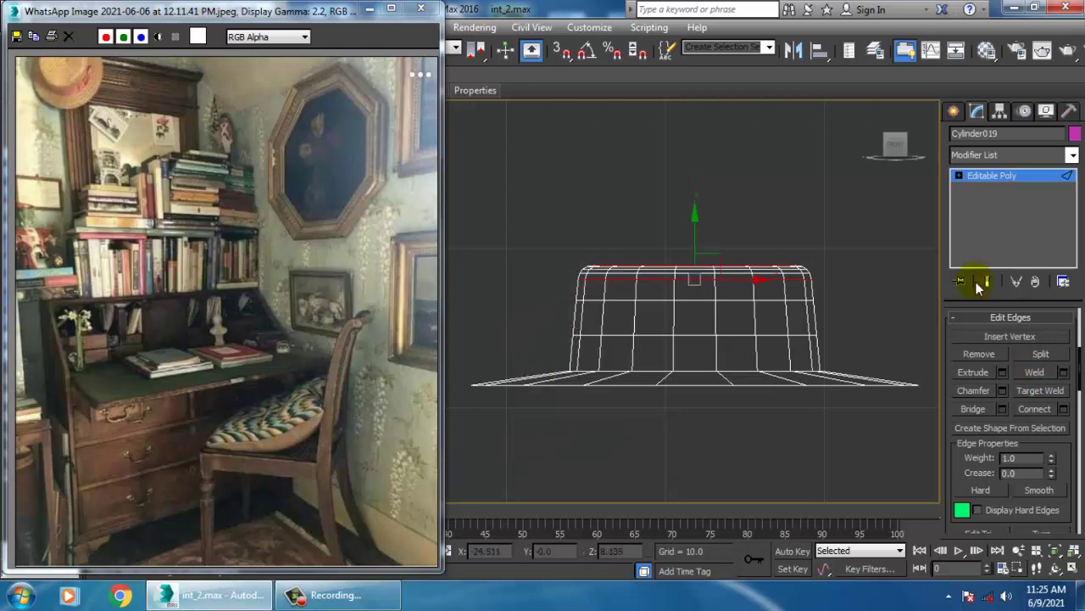
- Extrude the brim's outer border down to a Z position of about 11.12 to give the brim thickness
click(956, 175)
click(987, 213)
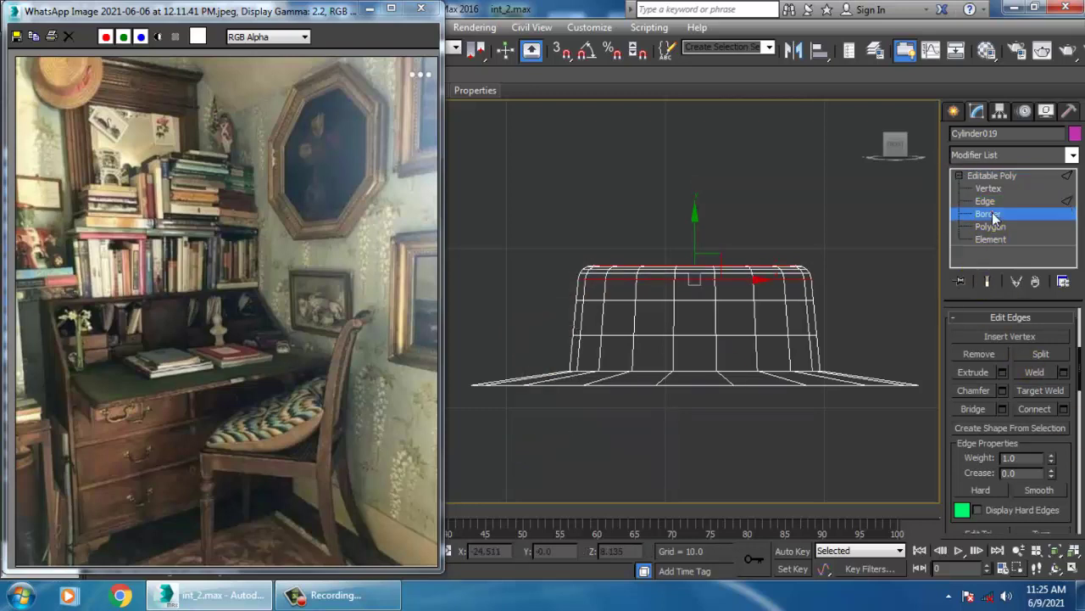
click(751, 386)
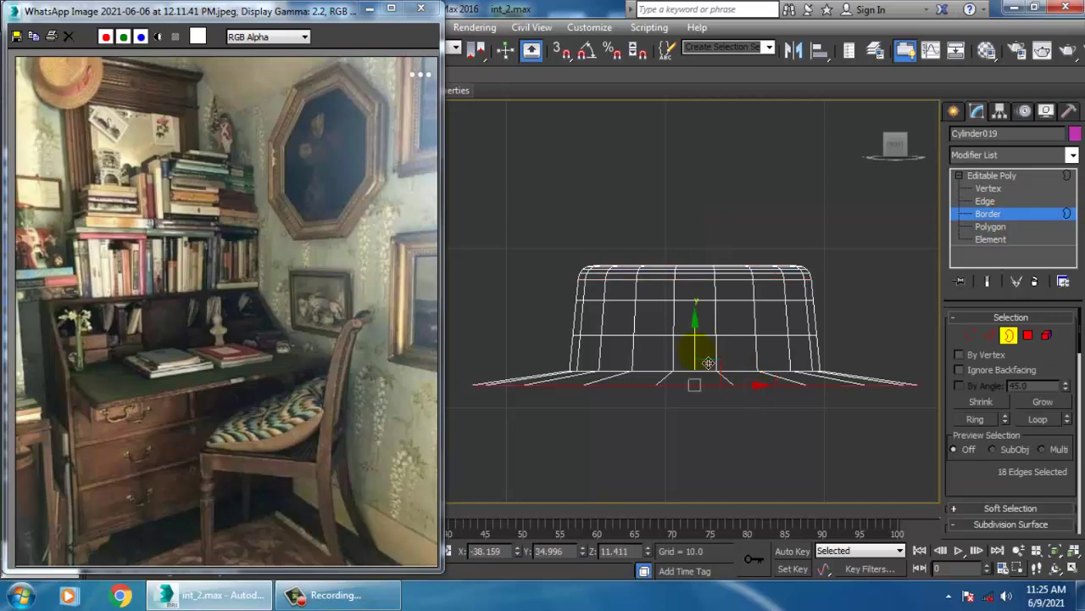
drag(709, 363, 710, 366)
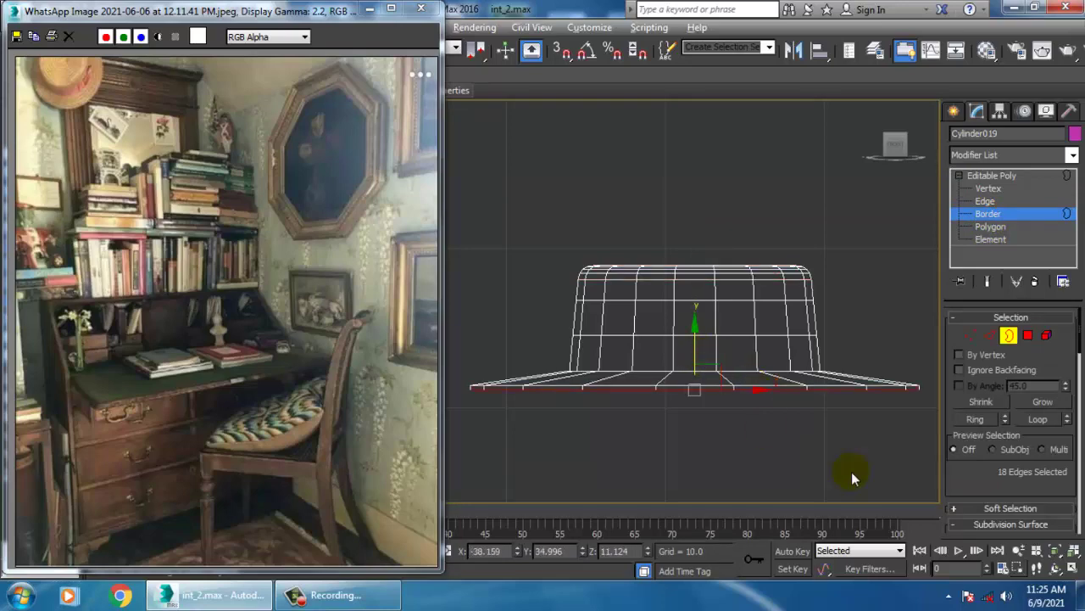
- Extrude the brim's lower border inward by scaling it toward the crown to form the brim's underside
key(alt+w)
middle_click(838, 414)
key(alt+w)
alt+middle_drag(836, 412, 818, 371)
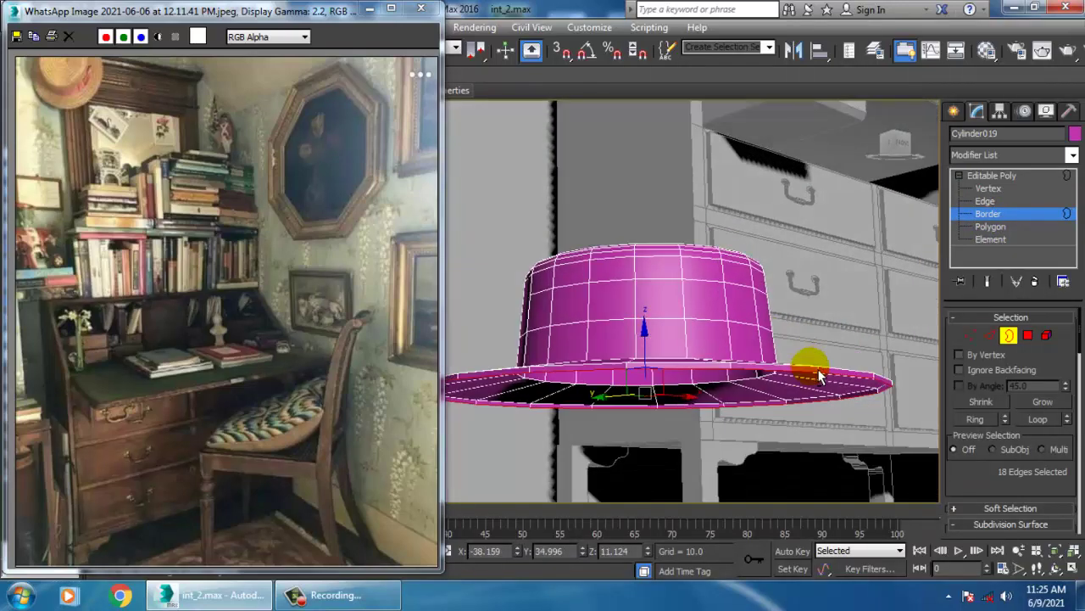
key(r)
shift+drag(659, 417, 767, 550)
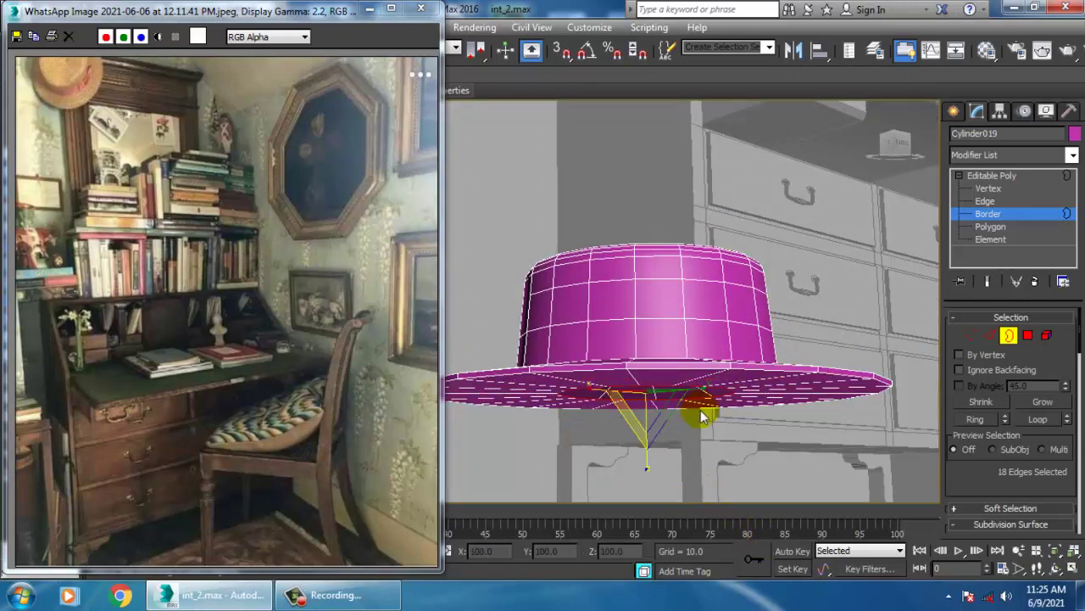
alt+middle_drag(703, 414, 778, 384)
key(w)
alt+middle_drag(676, 388, 655, 401)
key(r)
drag(654, 401, 611, 354)
- Examine the inner border of the brim's underside relative to the crown from above and in perspective
key(alt+w)
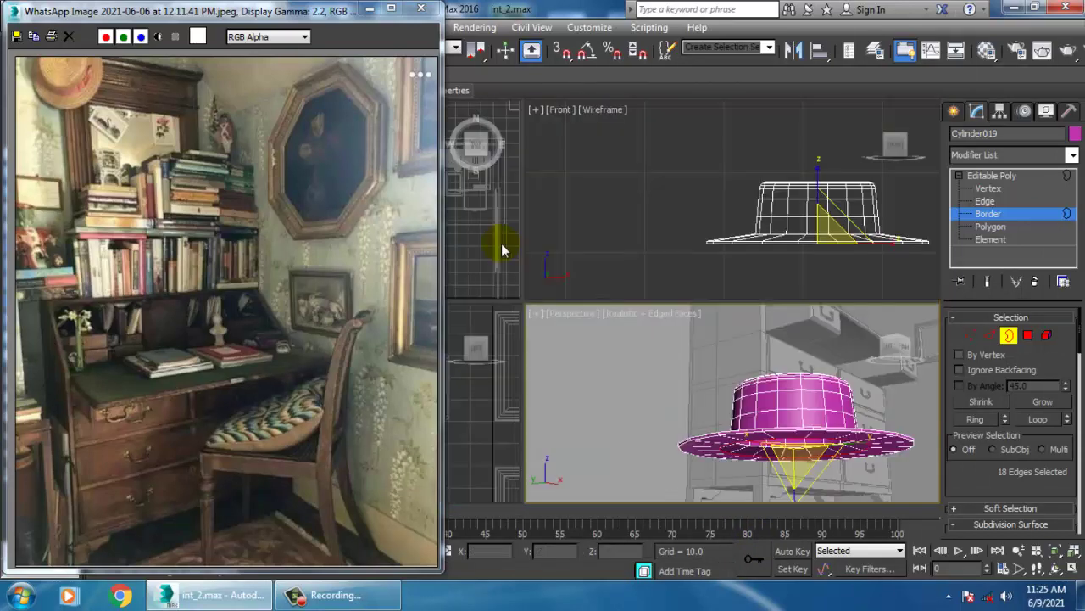
right_click(501, 246)
key(alt+w)
key(z)
middle_drag(497, 253, 621, 236)
scroll(620, 239, down, 3)
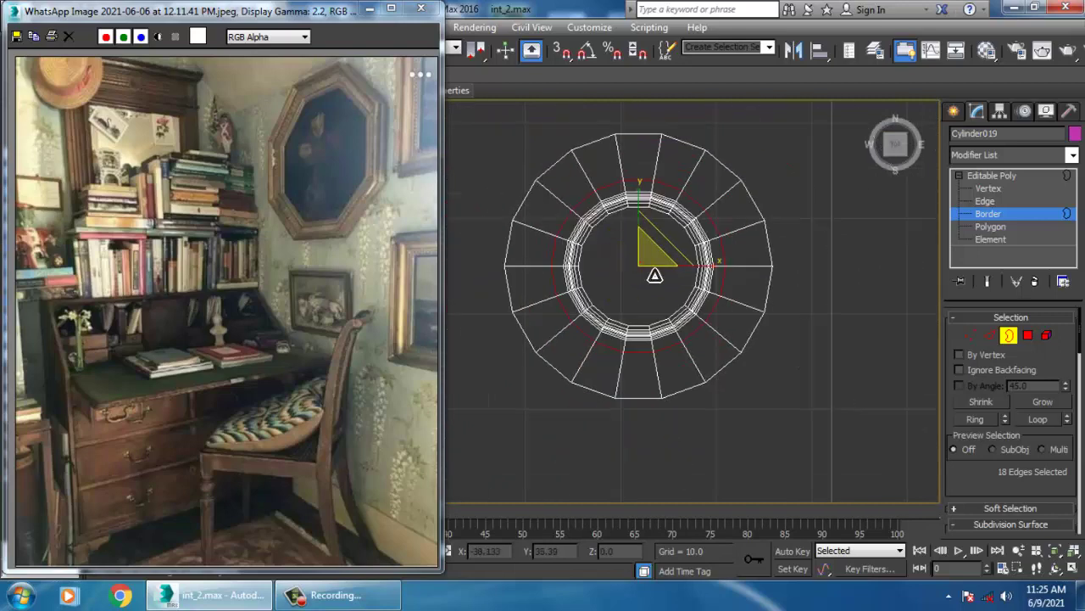
key(alt+w)
alt+middle_drag(759, 396, 744, 432)
scroll(743, 432, down, 4)
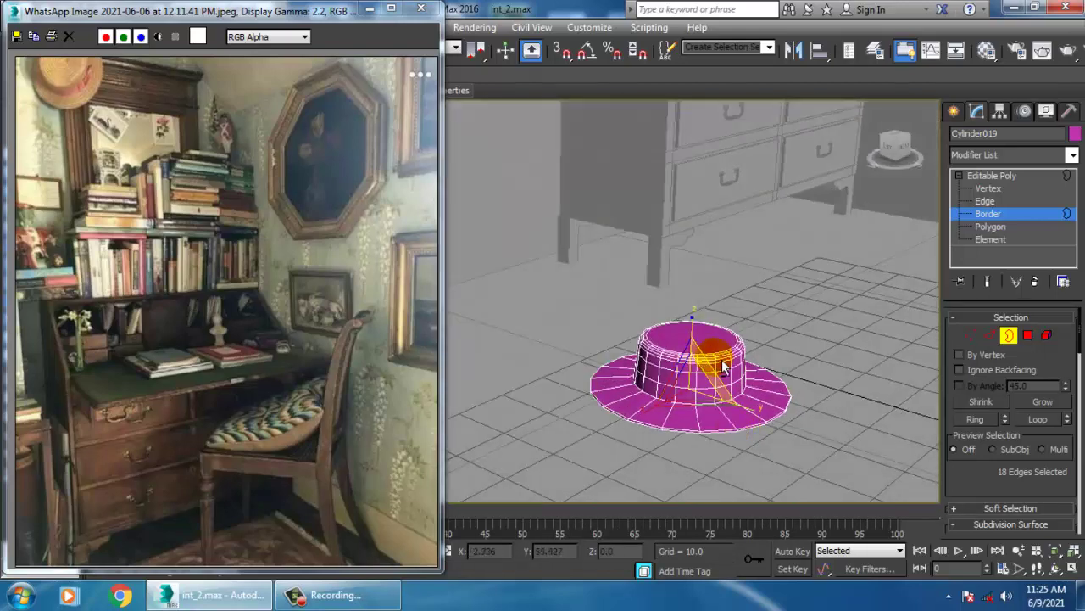
- Extrude the middle ring of crown polygons outward by Local Normal with a height of about 0.34 as a hat band
scroll(697, 412, up, 4)
alt+middle_drag(703, 399, 1046, 366)
click(1028, 336)
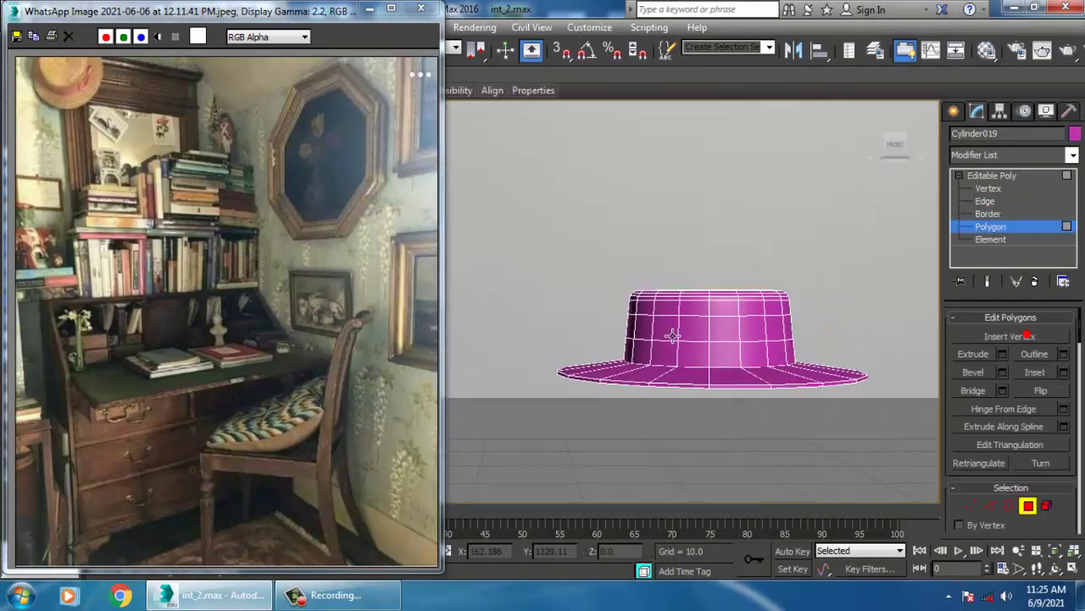
drag(608, 321, 883, 330)
alt+middle_drag(721, 326, 781, 341)
scroll(752, 345, up, 2)
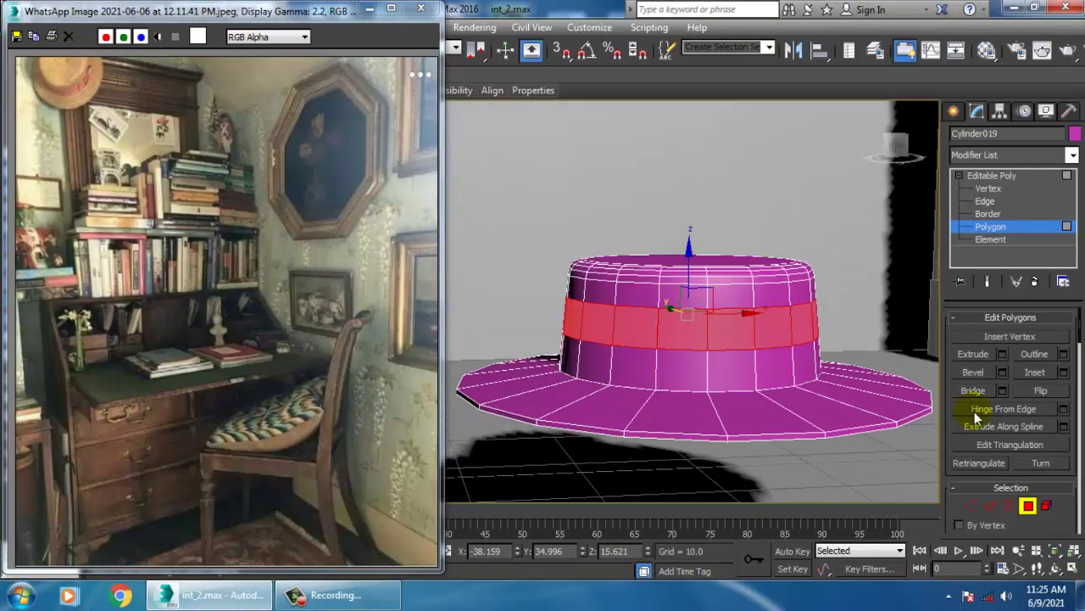
click(1001, 354)
click(553, 312)
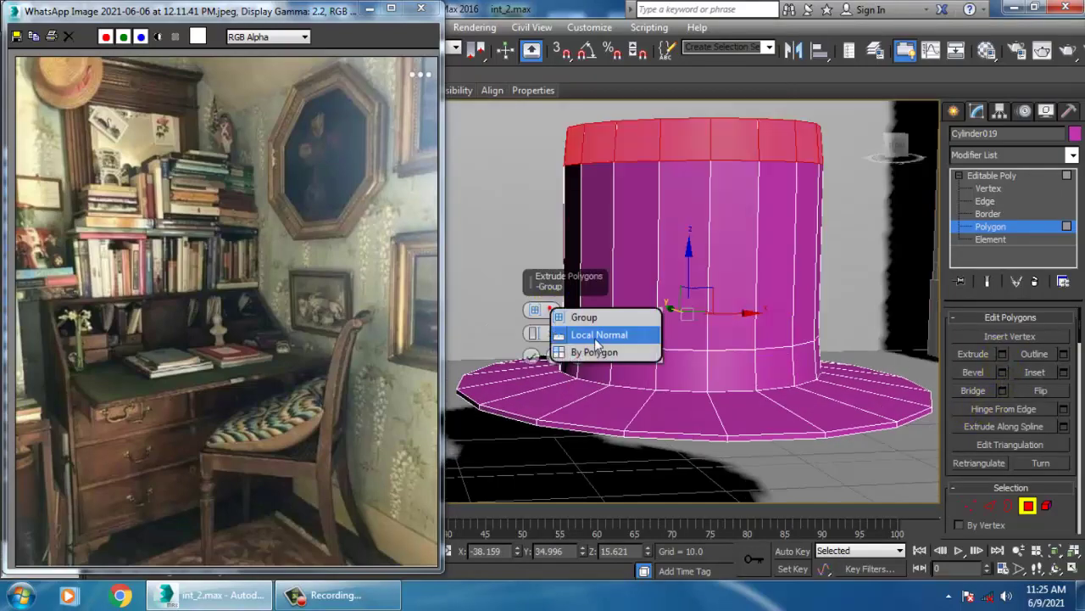
click(595, 337)
drag(534, 334, 568, 390)
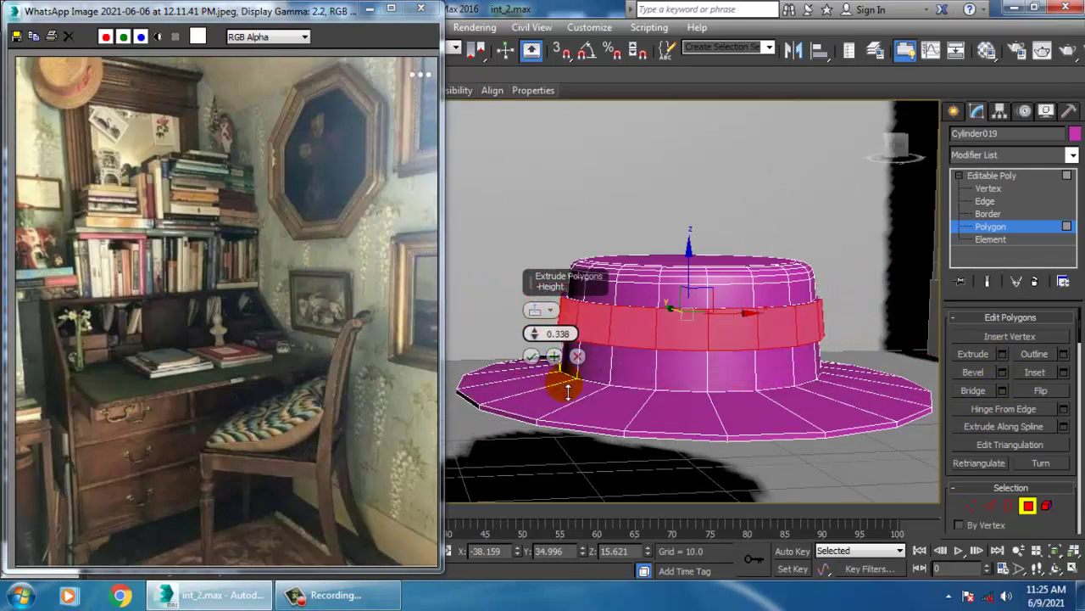
click(532, 358)
- Scale the hat band polygons to about 72 percent along Z and slightly inward in the XY plane
key(r)
drag(689, 243, 703, 270)
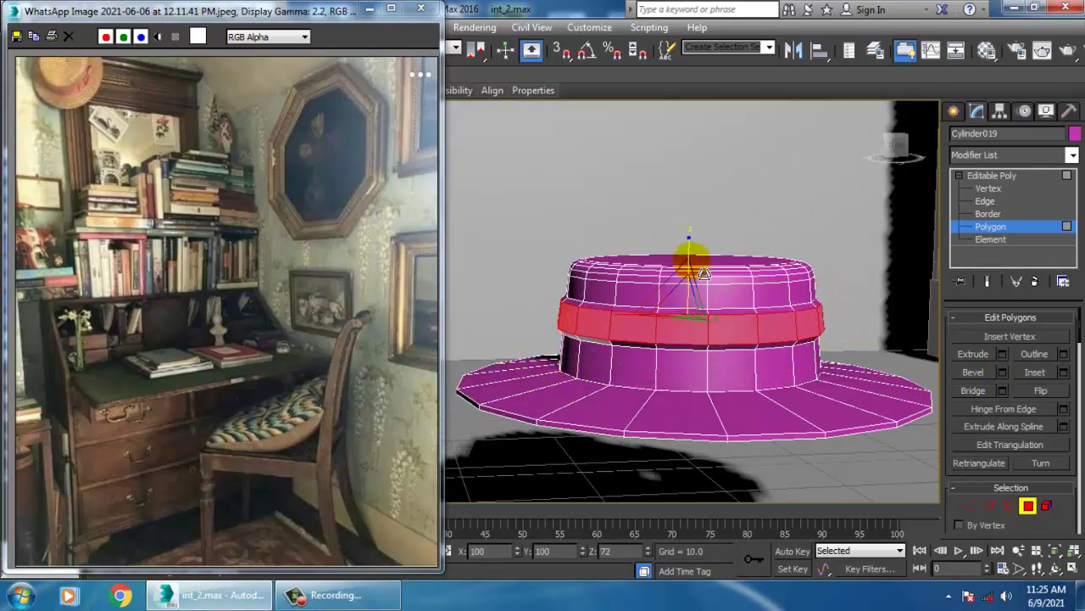
alt+middle_drag(718, 278, 738, 327)
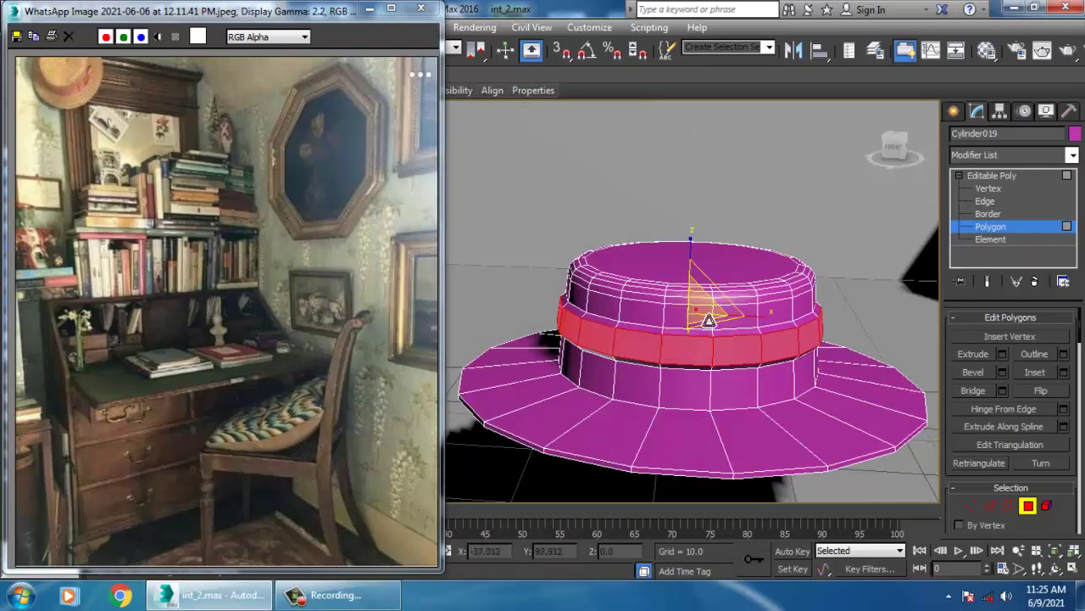
drag(709, 321, 713, 324)
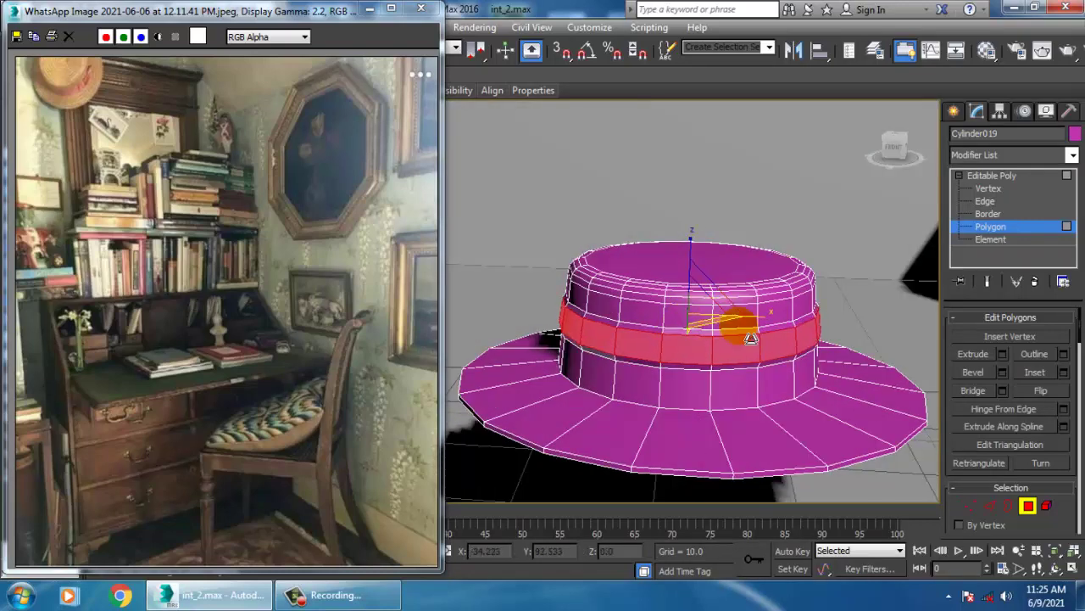
- Connect the 18 radial edges of the hat's brim with one new segment and return to whole-object level
key(w)
alt+middle_drag(739, 326, 799, 359)
scroll(724, 368, down, 5)
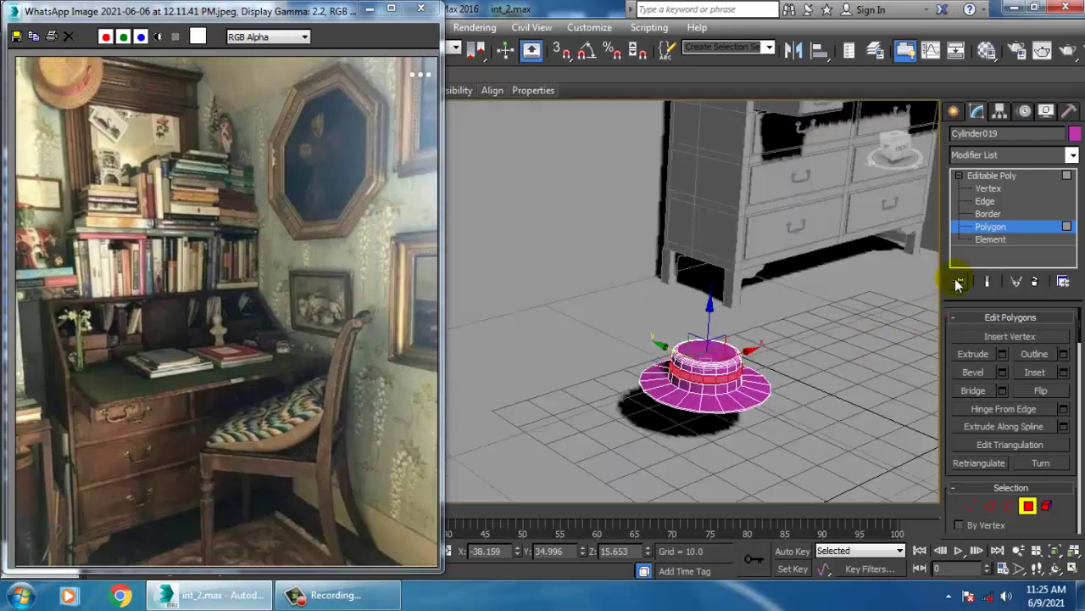
click(1013, 180)
click(676, 345)
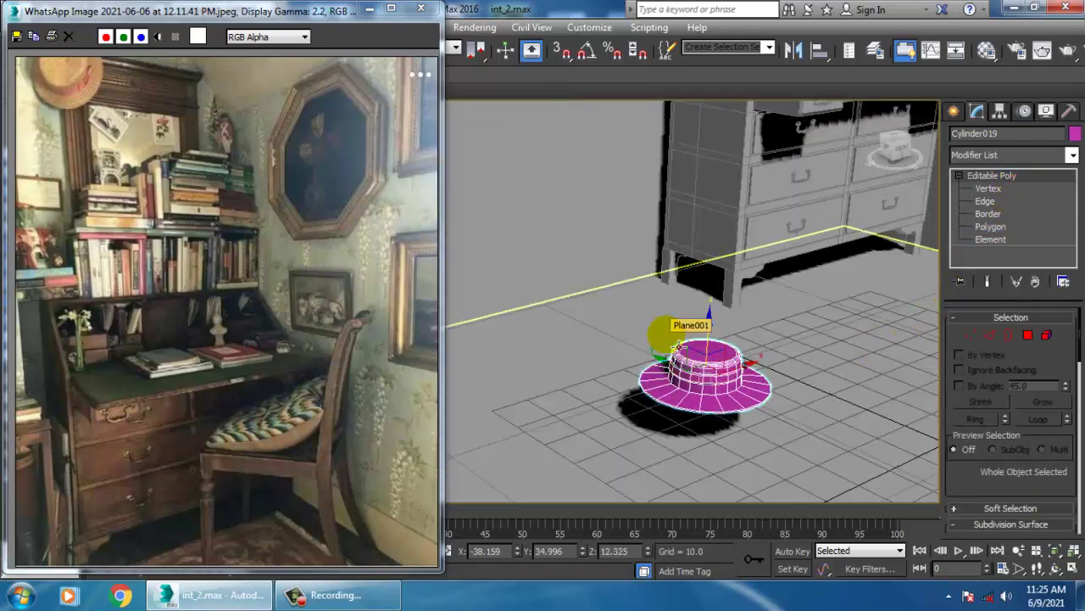
click(994, 336)
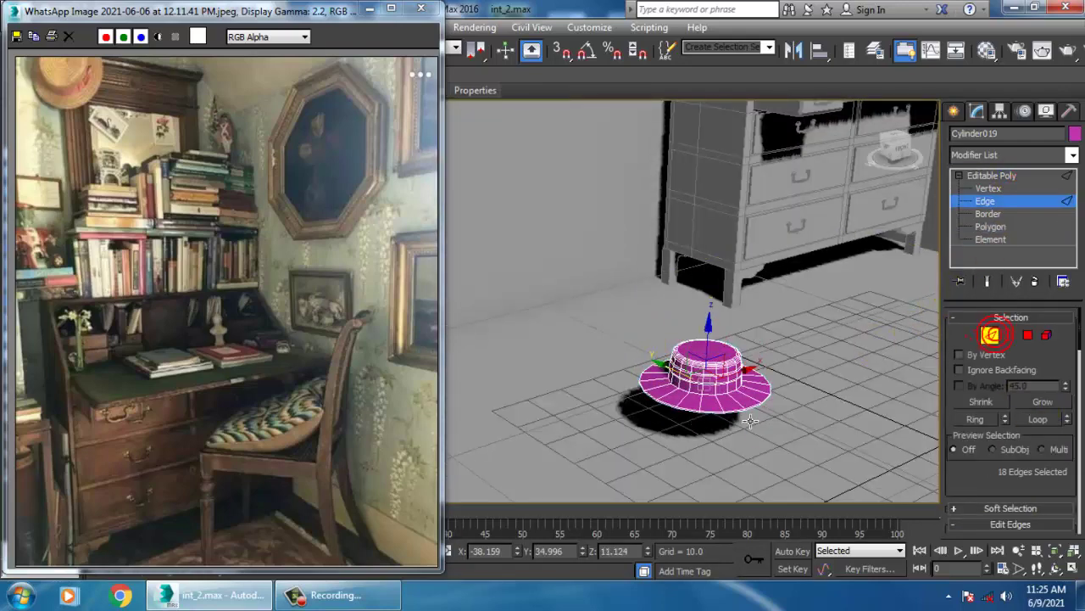
scroll(712, 418, up, 2)
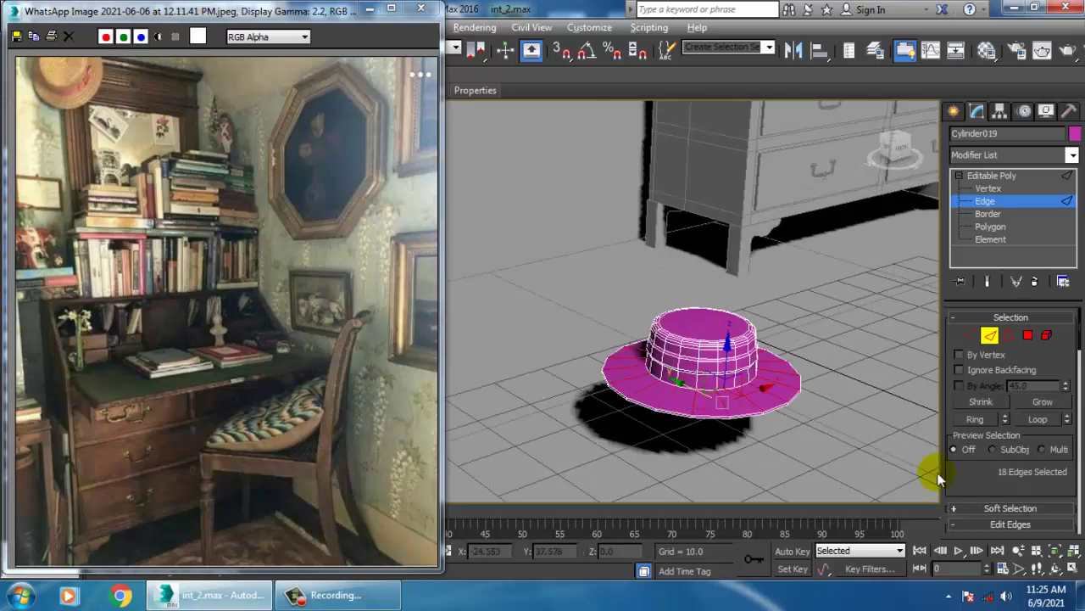
scroll(972, 480, down, 4)
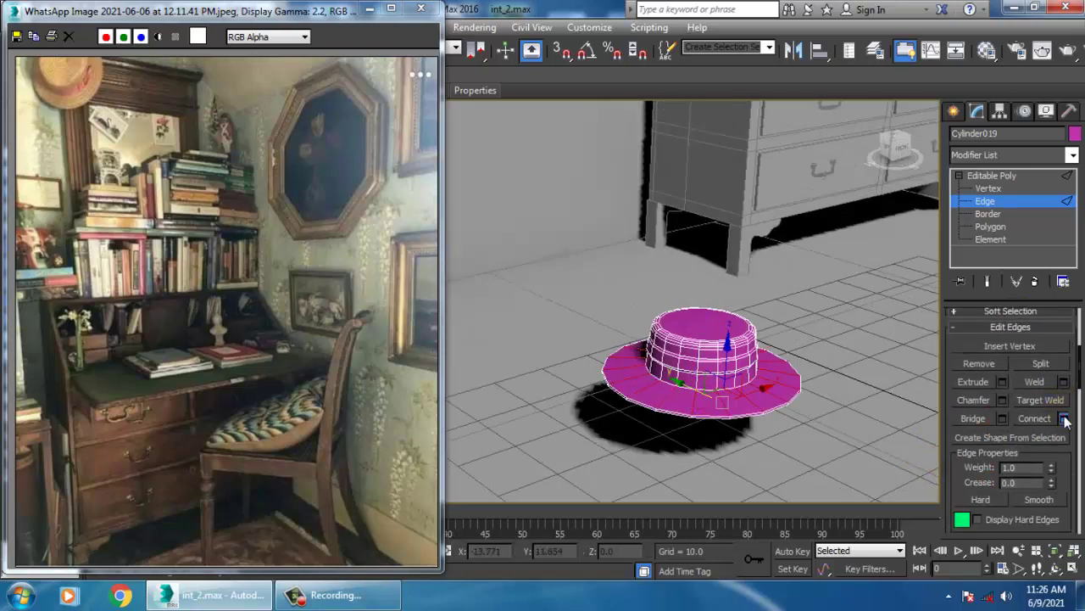
click(1065, 419)
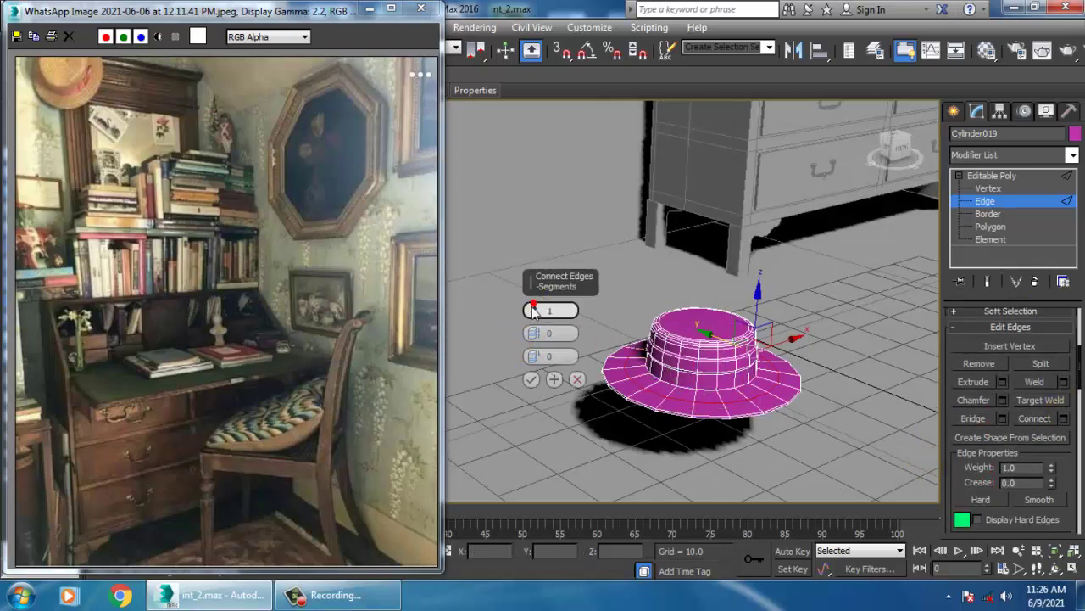
click(530, 379)
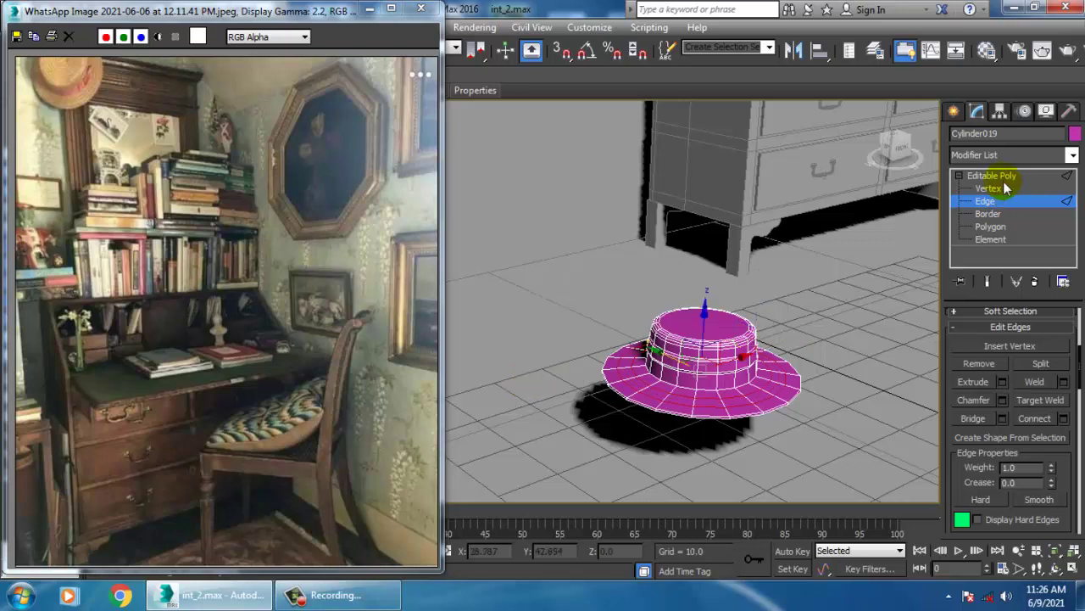
click(1001, 176)
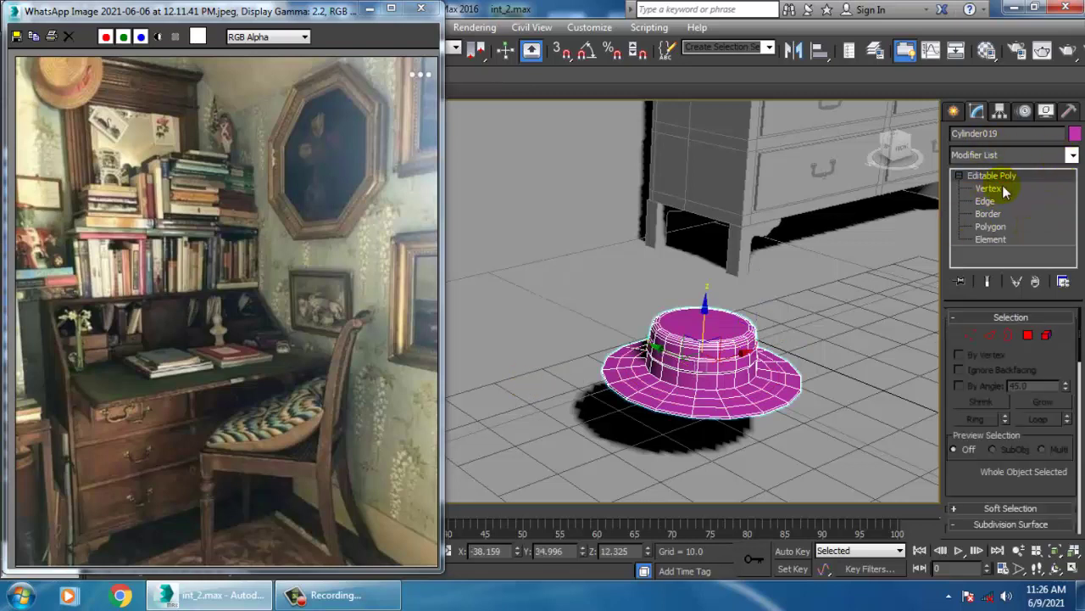
- Apply TurboSmooth with 1 iteration to the hat and convert it to an Editable Poly
click(1037, 158)
key(t)
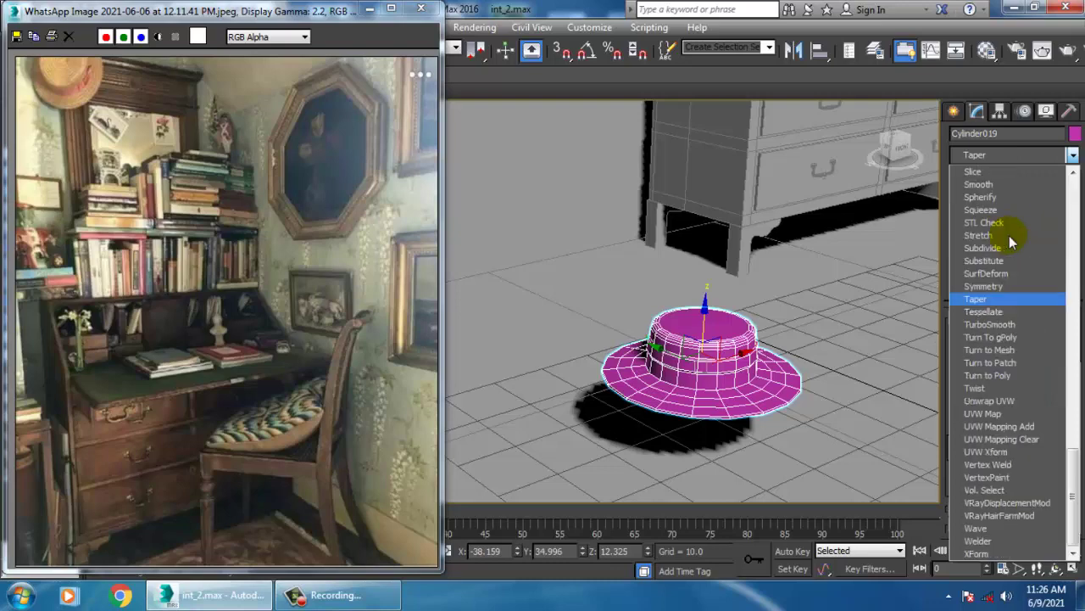
click(1017, 324)
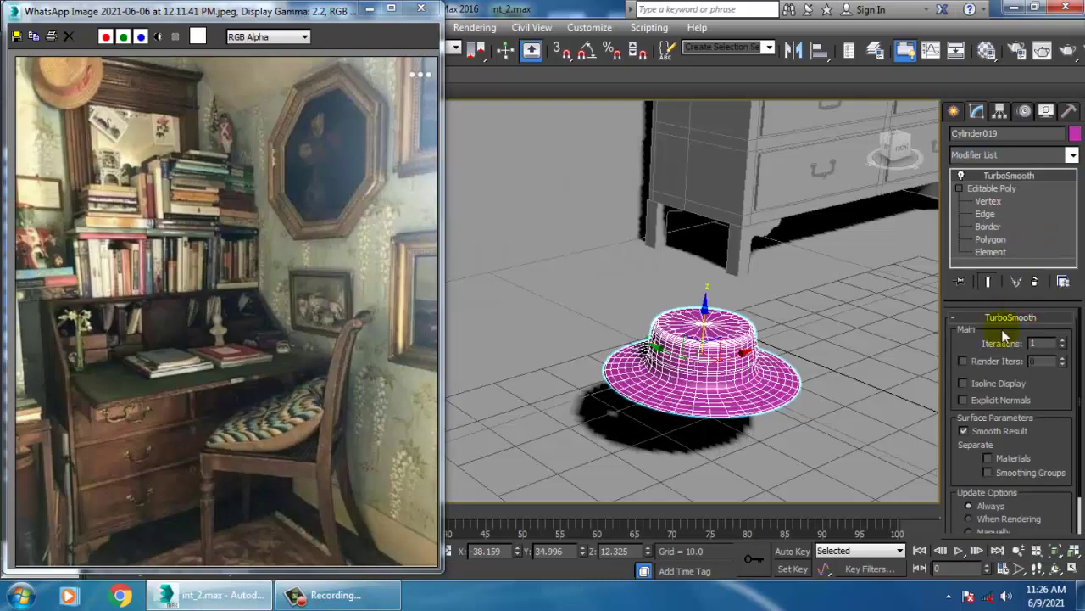
mouse_move(833, 400)
alt+middle_down()
mouse_move(809, 351)
mouse_move(826, 382)
alt+middle_up()
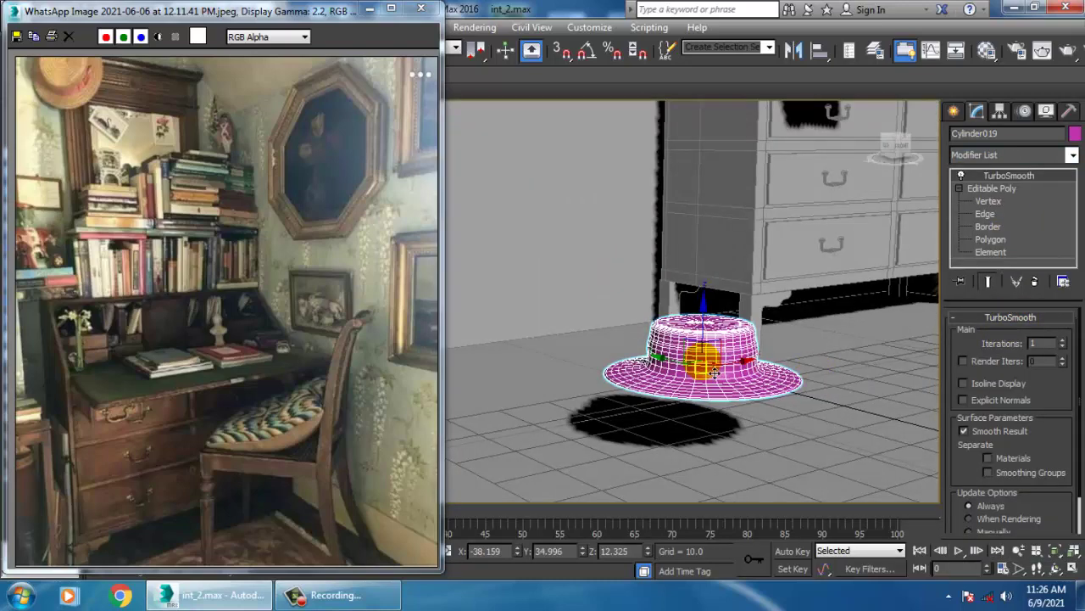
right_click(701, 339)
mouse_move(775, 496)
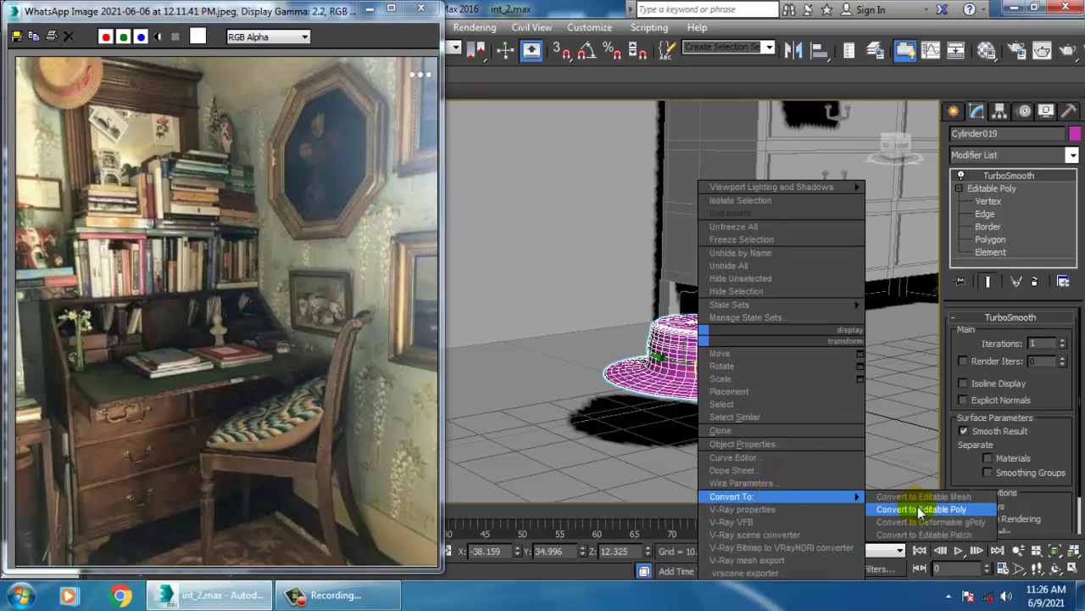
click(882, 508)
- Raise the hat off the floor to a Z position of about 114.5, level with the desk
scroll(748, 386, down, 4)
alt+middle_drag(748, 386, 757, 427)
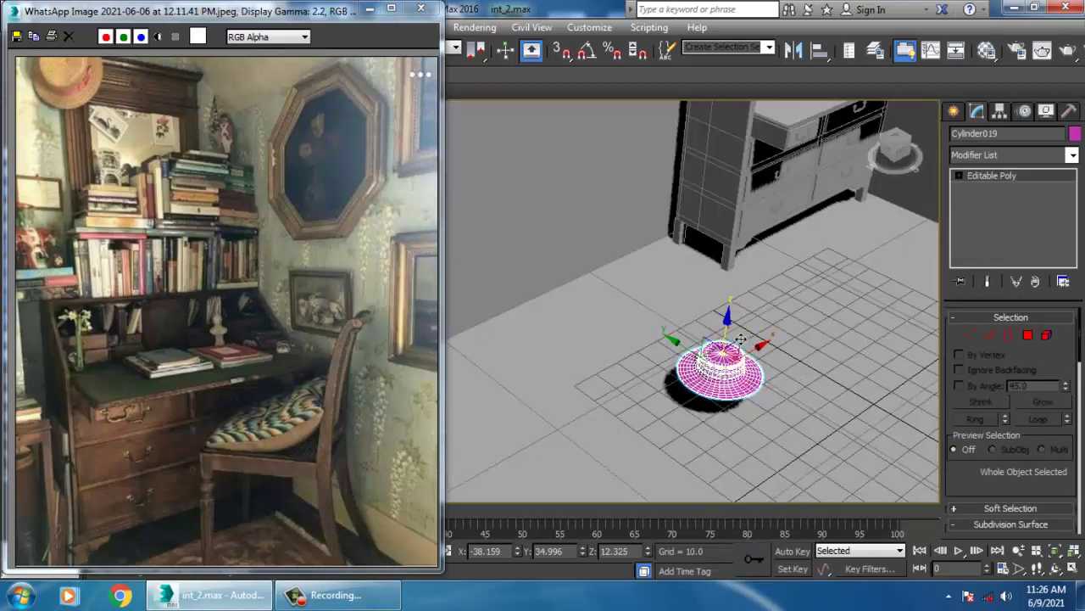
drag(727, 319, 727, 111)
scroll(727, 119, down, 3)
middle_drag(731, 161, 745, 285)
scroll(748, 353, up, 3)
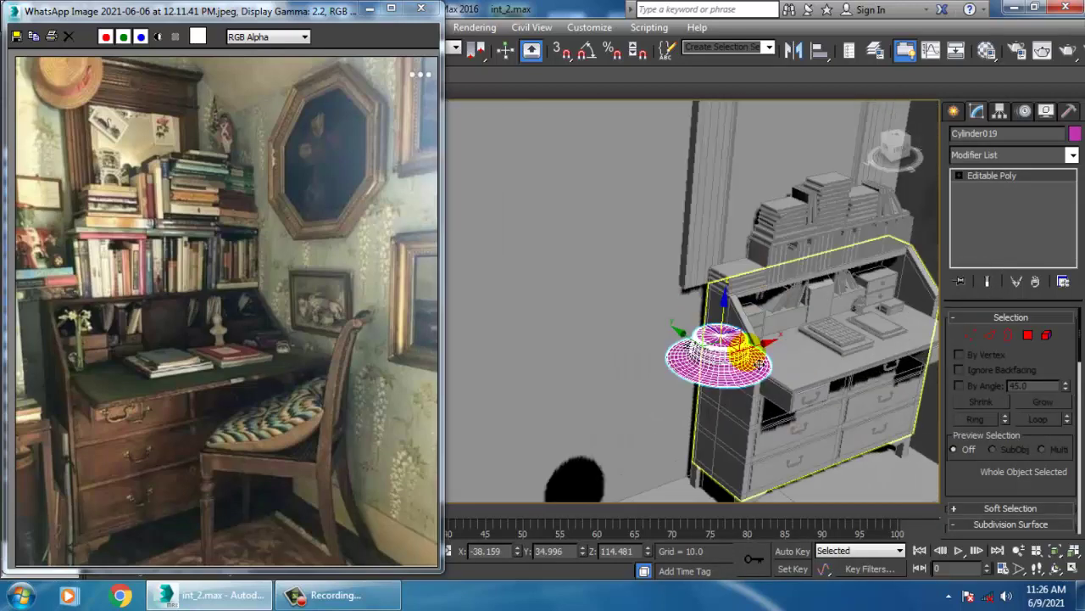
- Rotate the hat about 80 degrees around X so its crown faces the room, and scale it uniformly
key(e)
drag(748, 352, 812, 458)
key(r)
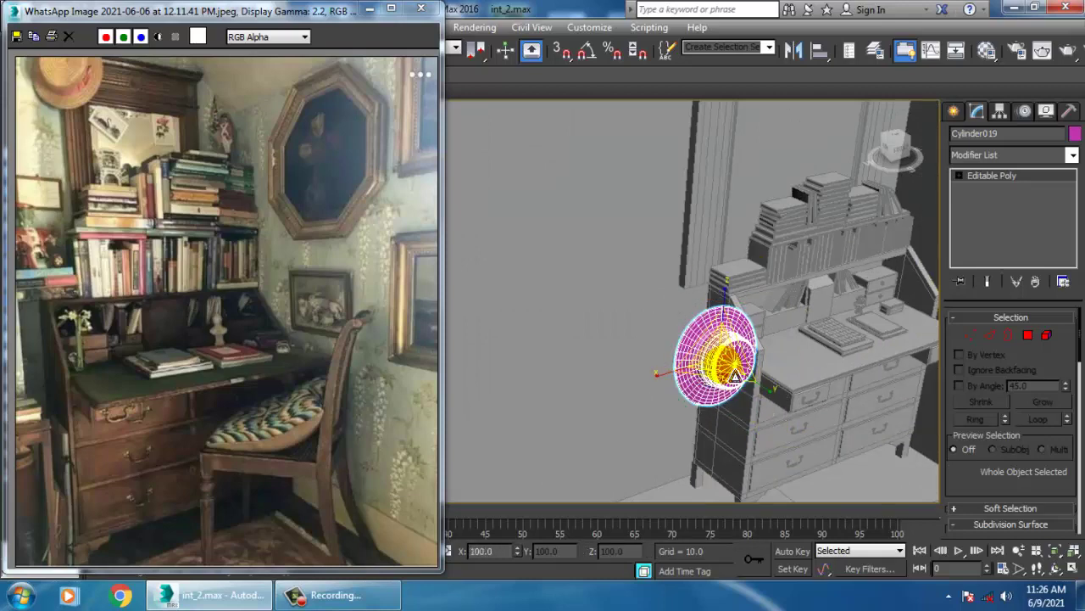
drag(735, 376, 716, 340)
- Move the hat up the wall to the left of the mirror frame and align it to the wall peg
scroll(721, 337, down, 4)
alt+middle_drag(723, 336, 751, 371)
key(w)
drag(717, 333, 623, 235)
alt+middle_drag(623, 236, 631, 261)
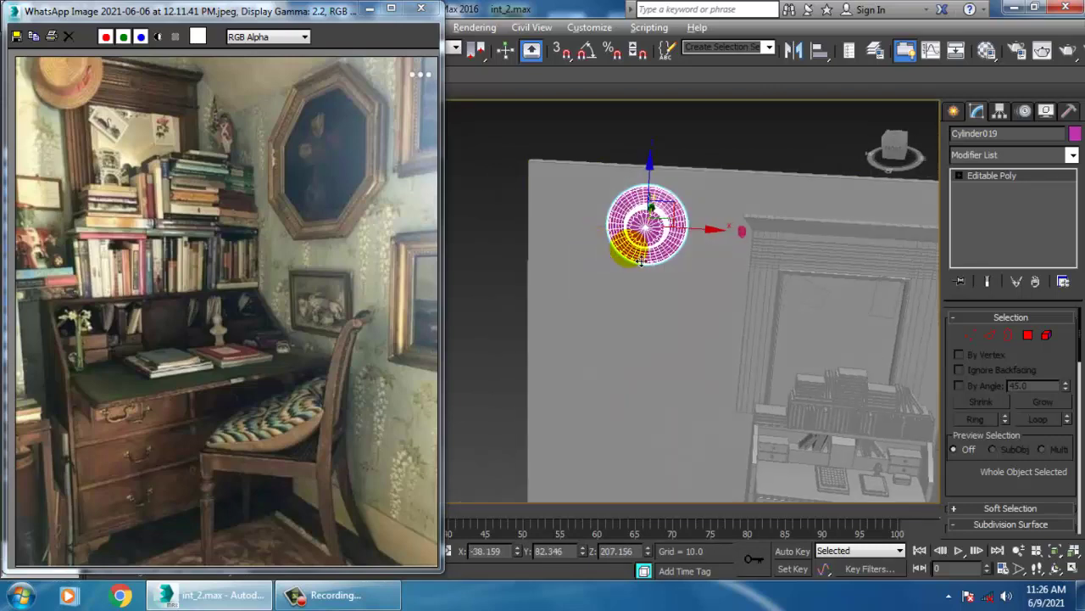
key(alt+a)
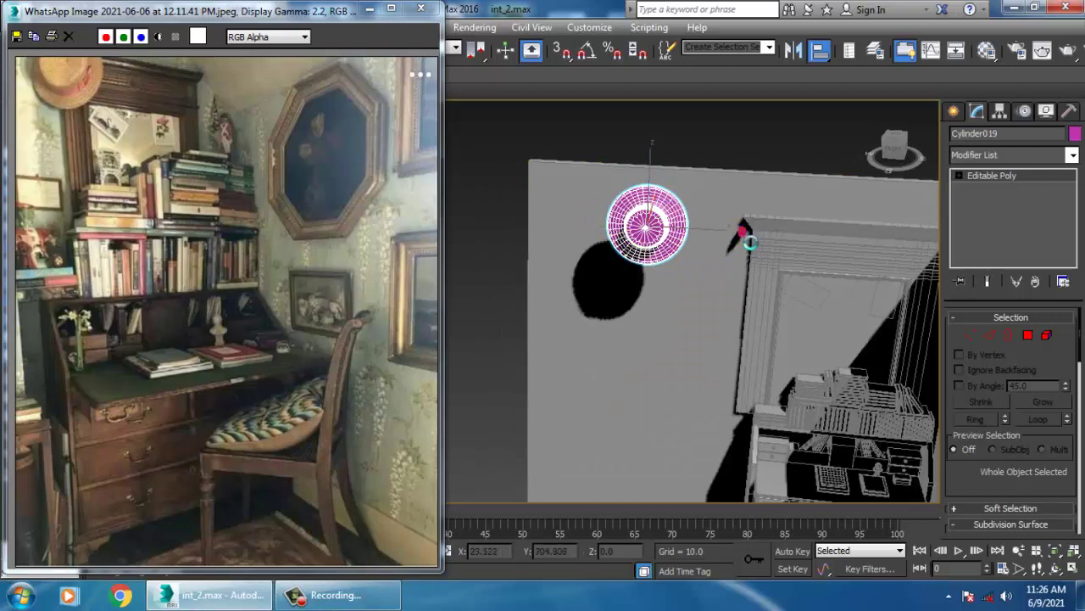
click(745, 231)
click(560, 434)
alt+middle_drag(727, 347, 770, 279)
scroll(770, 279, up, 3)
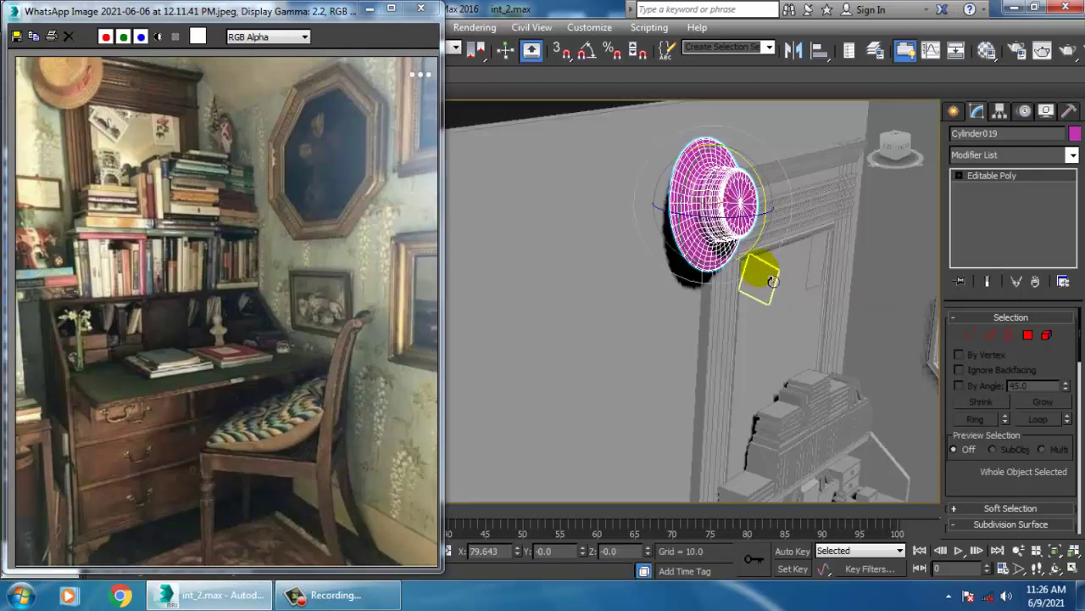
- Rotate the hat about -22 degrees around Z and shift it to about Y 108.9 and Z 192
key(e)
drag(755, 234, 713, 240)
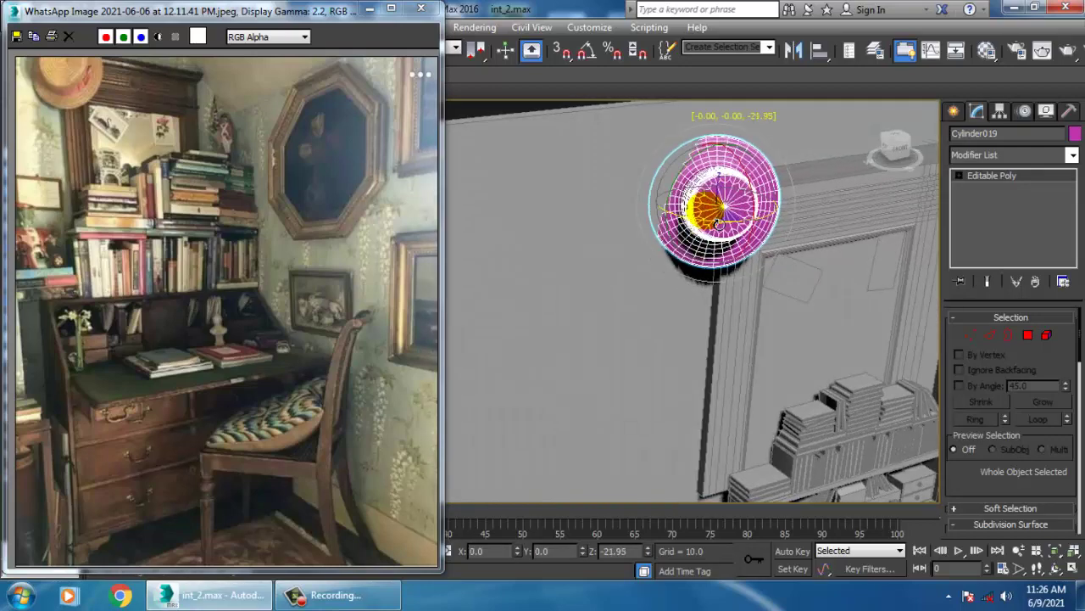
mouse_move(726, 238)
alt+middle_down()
mouse_move(711, 227)
mouse_move(731, 224)
alt+middle_up()
key(w)
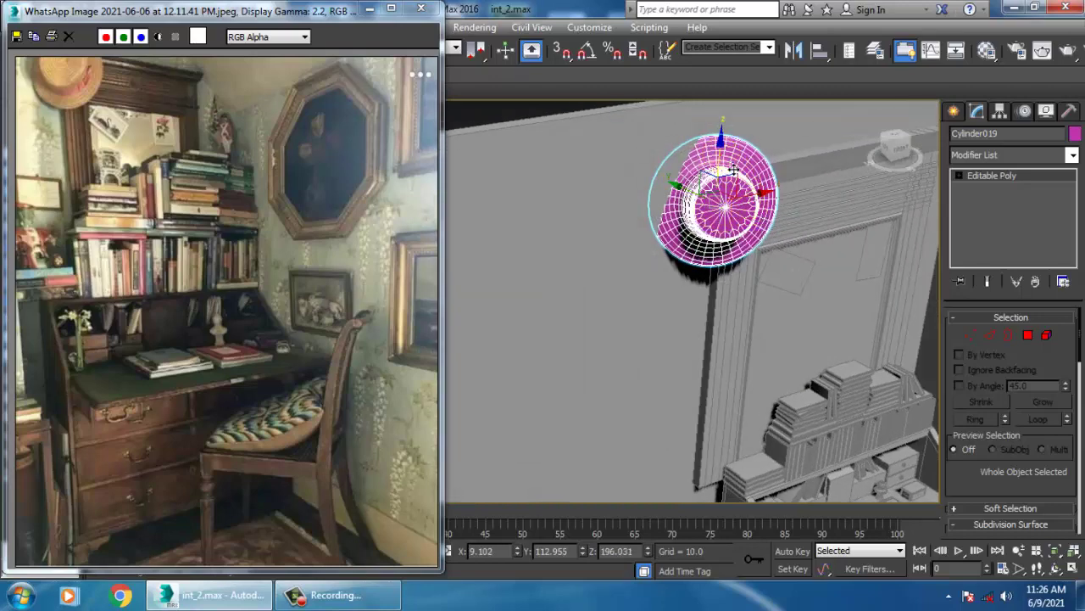
drag(722, 153, 722, 165)
alt+middle_drag(734, 179, 722, 225)
drag(685, 203, 696, 206)
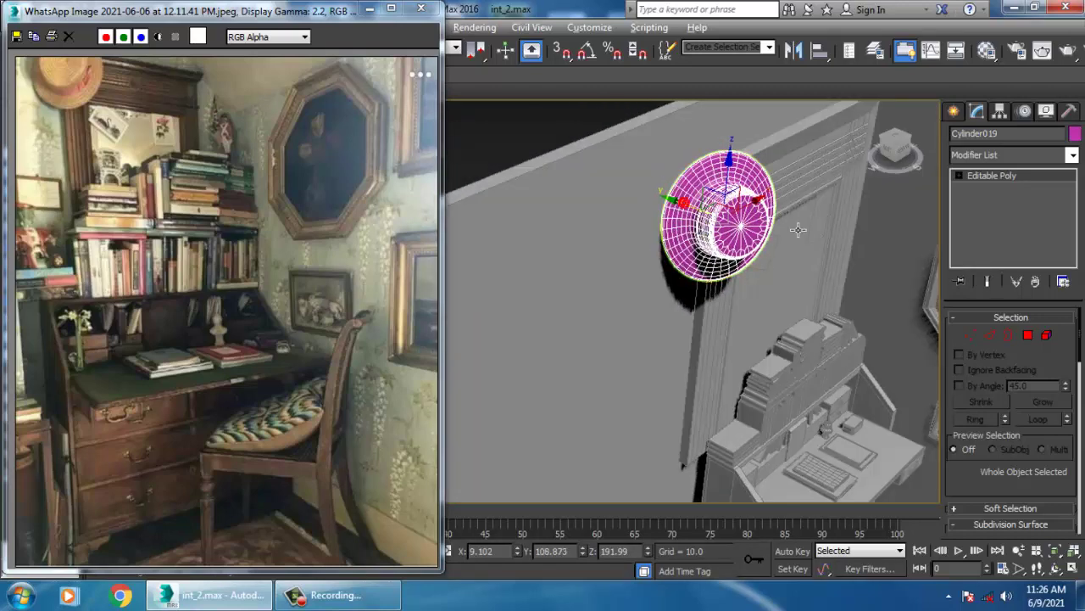
- Adjust the hat's overall scale slightly and move it toward the wall to about Y 112.5 and Z 194.3
alt+middle_drag(793, 223, 716, 219)
key(r)
drag(729, 219, 737, 228)
alt+middle_drag(770, 241, 870, 220)
key(w)
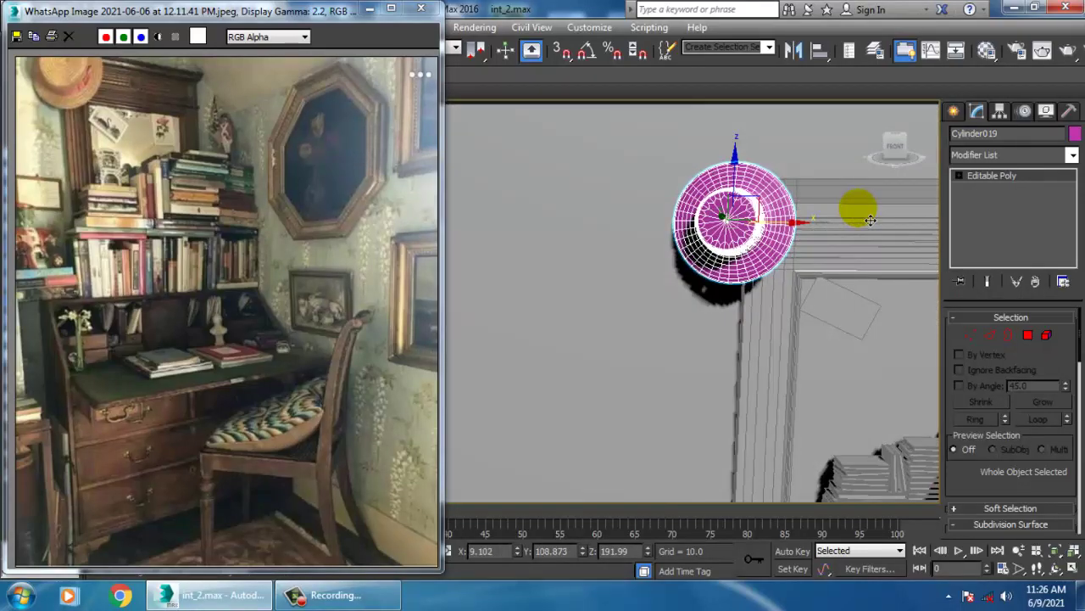
drag(749, 190, 747, 184)
alt+middle_drag(765, 241, 718, 273)
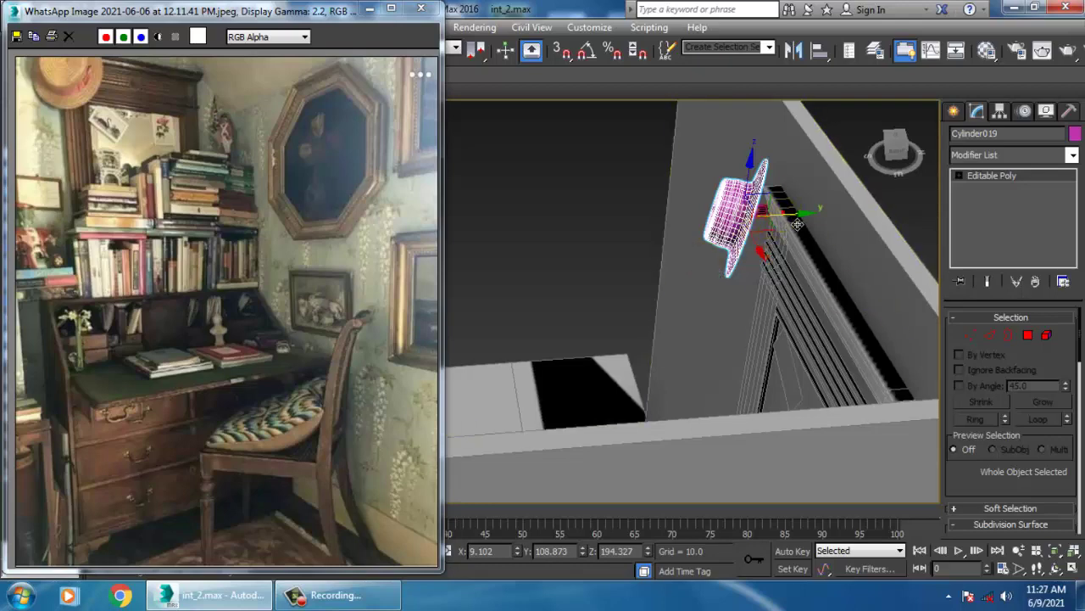
drag(794, 222, 804, 219)
- Adjust the hat's rotation around Z to about -14.4 degrees, then deselect it
alt+middle_drag(806, 221, 899, 199)
middle_drag(899, 199, 632, 244)
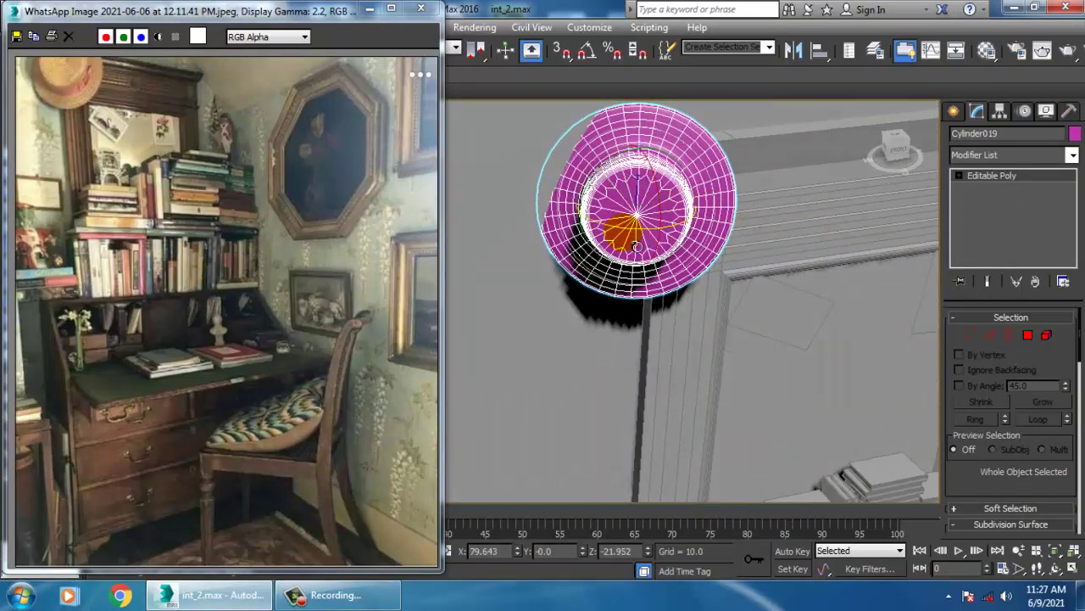
drag(638, 241, 651, 240)
scroll(656, 235, down, 8)
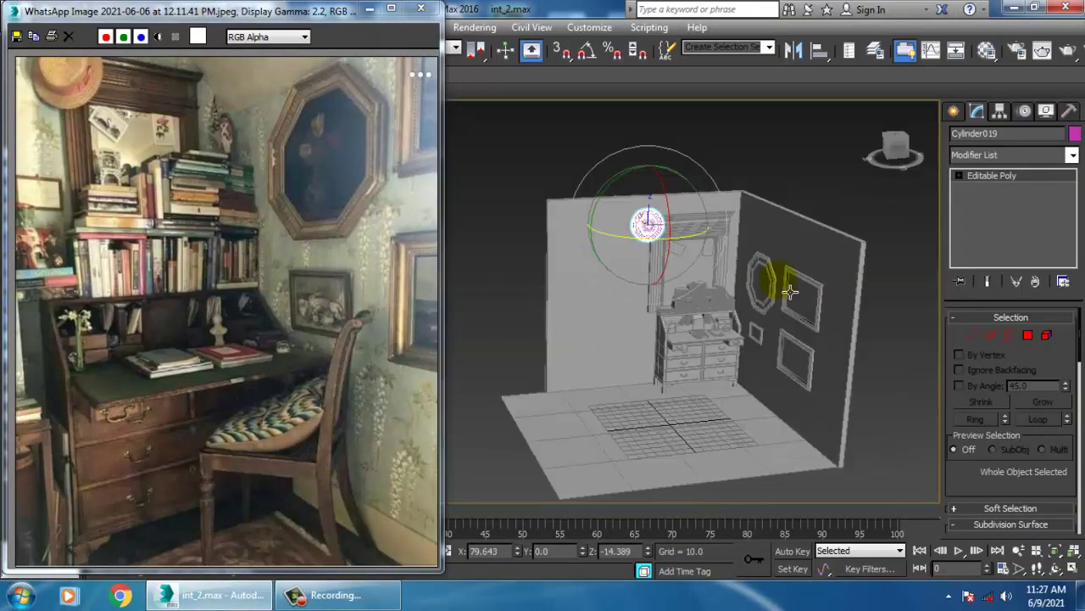
alt+middle_drag(823, 295, 806, 302)
middle_drag(806, 302, 848, 177)
click(802, 185)
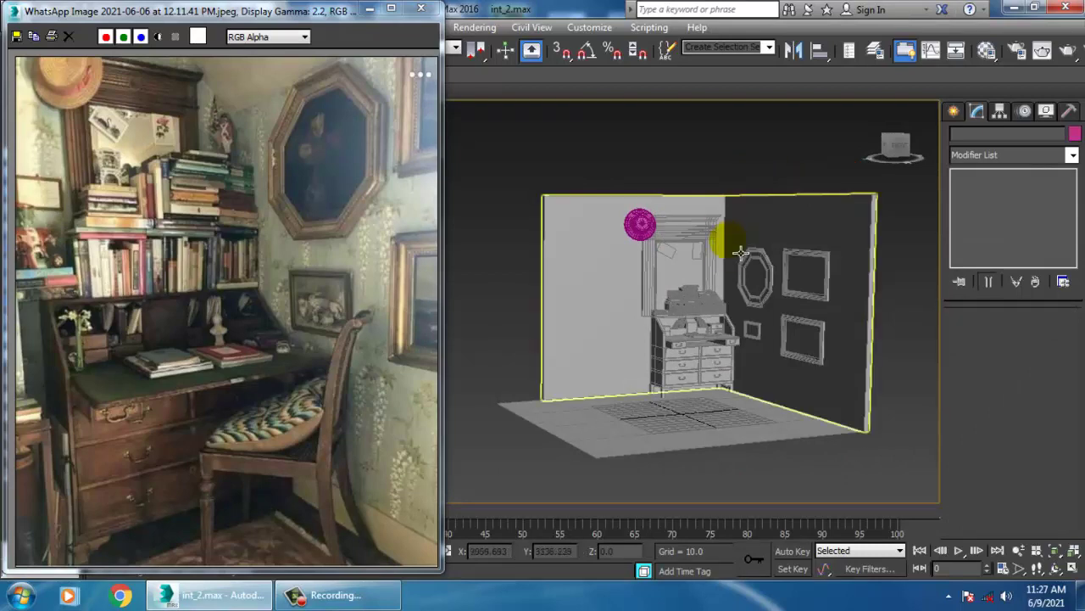
- Shift the hat along X to about 13.4 so it overlaps the upper left corner of the mirror frame
scroll(740, 265, up, 5)
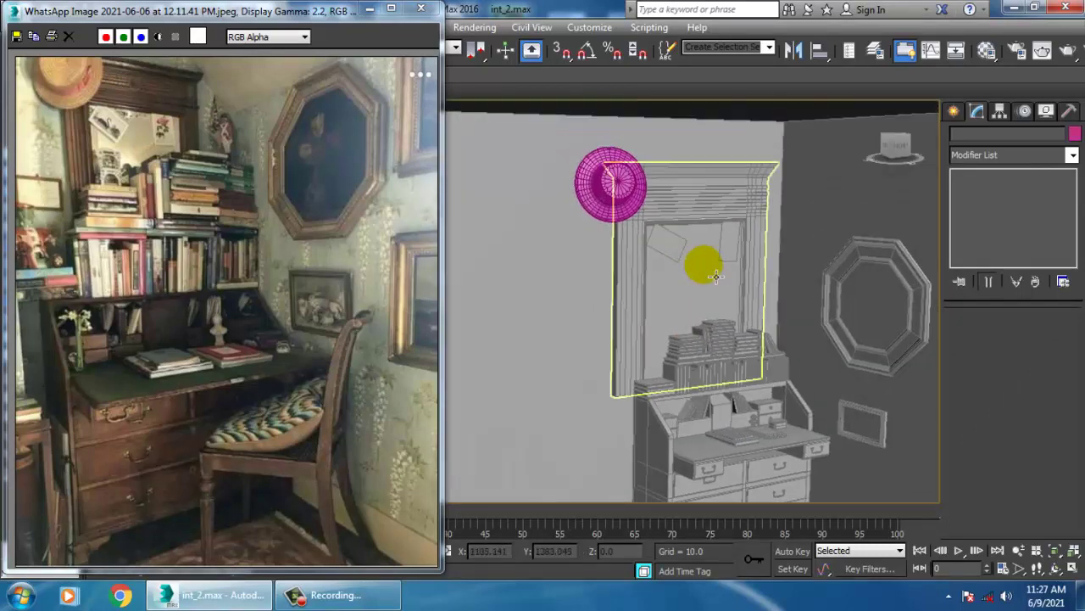
alt+middle_drag(710, 206, 610, 219)
click(611, 219)
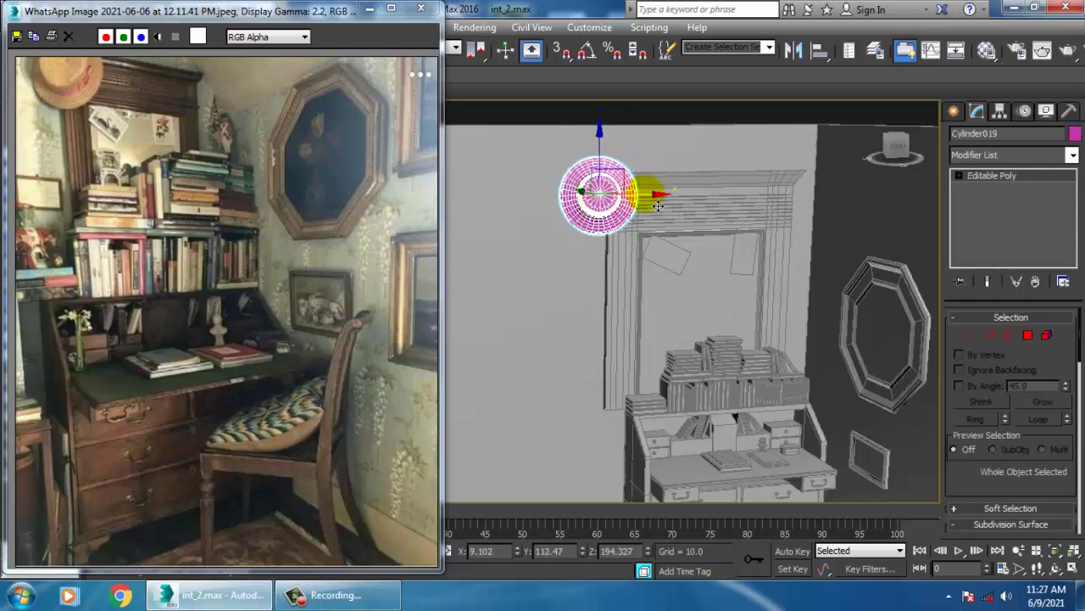
alt+middle_drag(687, 257, 750, 178)
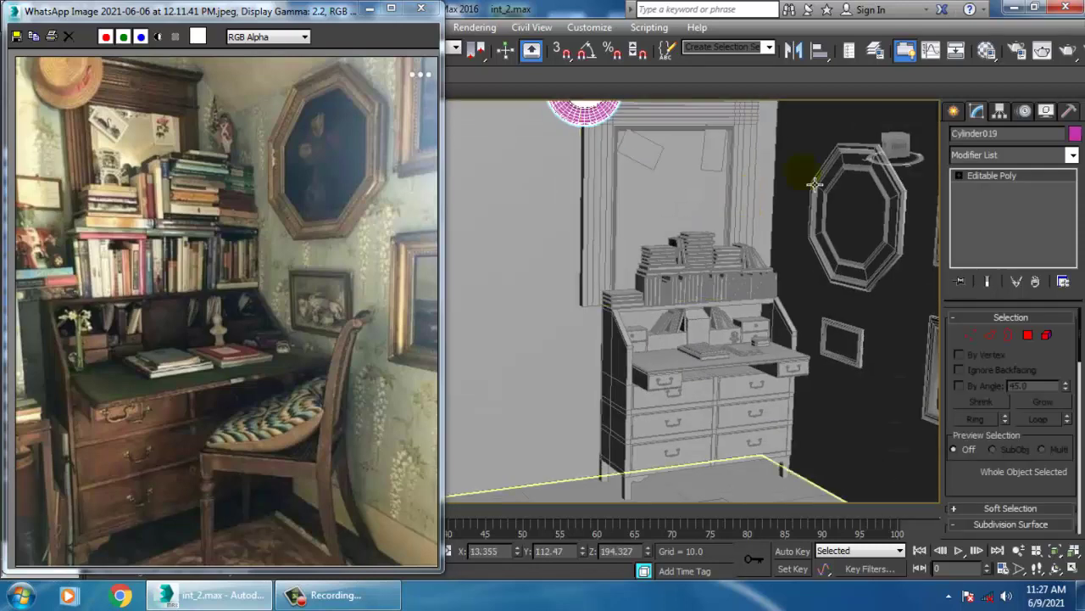
- Create a thin upright box beside the desk's left side, about 33.4 long, 1.2 wide and 50.3 high
middle_drag(671, 358, 662, 318)
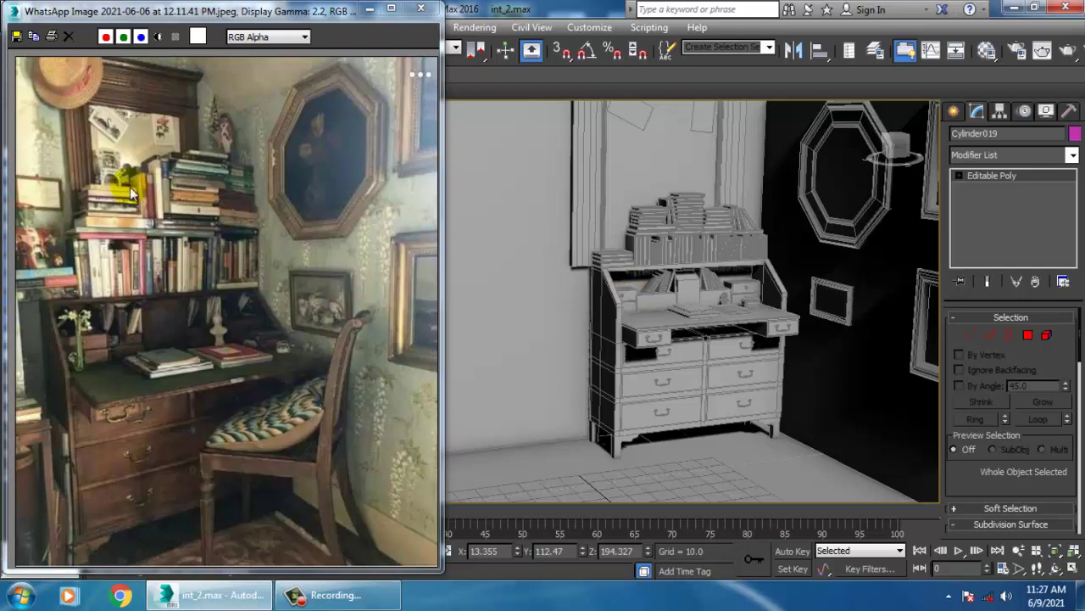
alt+middle_drag(638, 400, 655, 405)
scroll(619, 394, up, 6)
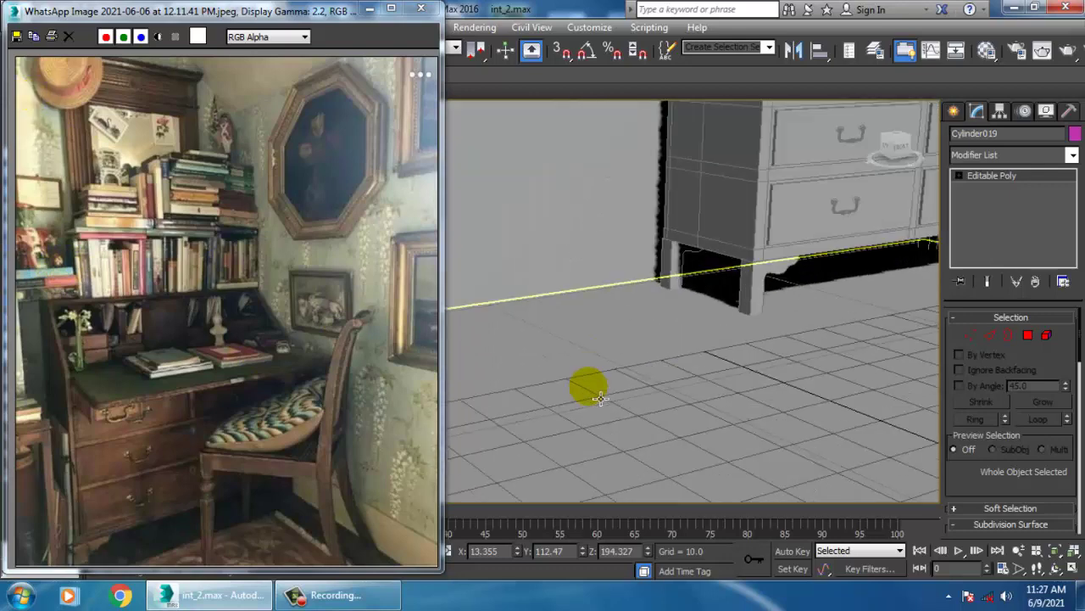
click(953, 113)
click(996, 214)
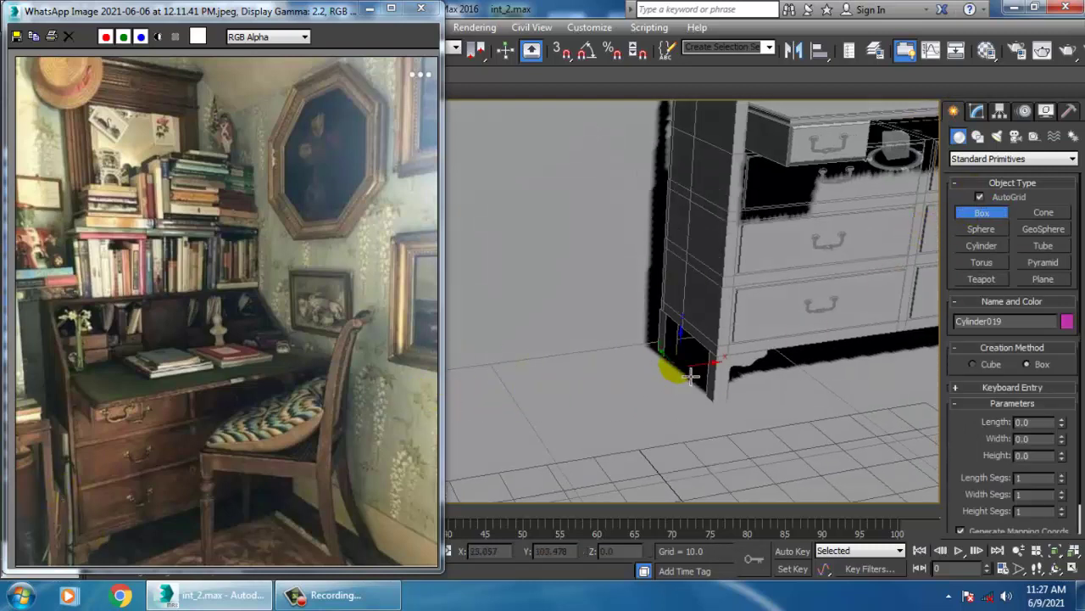
drag(646, 348, 718, 419)
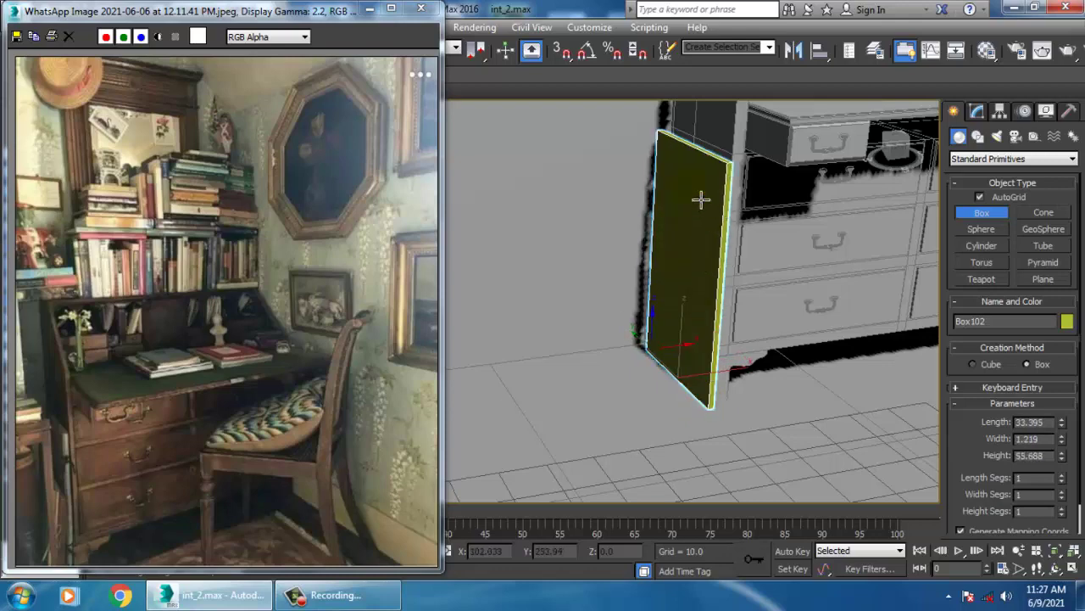
click(701, 222)
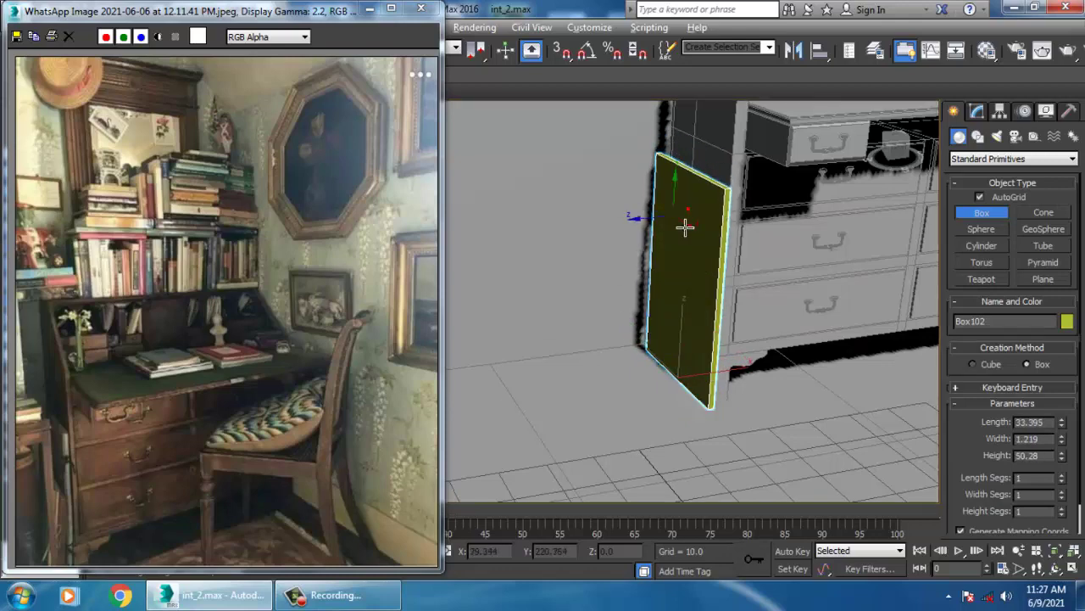
- Convert the new side panel to an editable poly and pull its front and back vertices slightly inward to shorten its depth
alt+middle_drag(685, 226, 752, 229)
key(w)
right_click(708, 197)
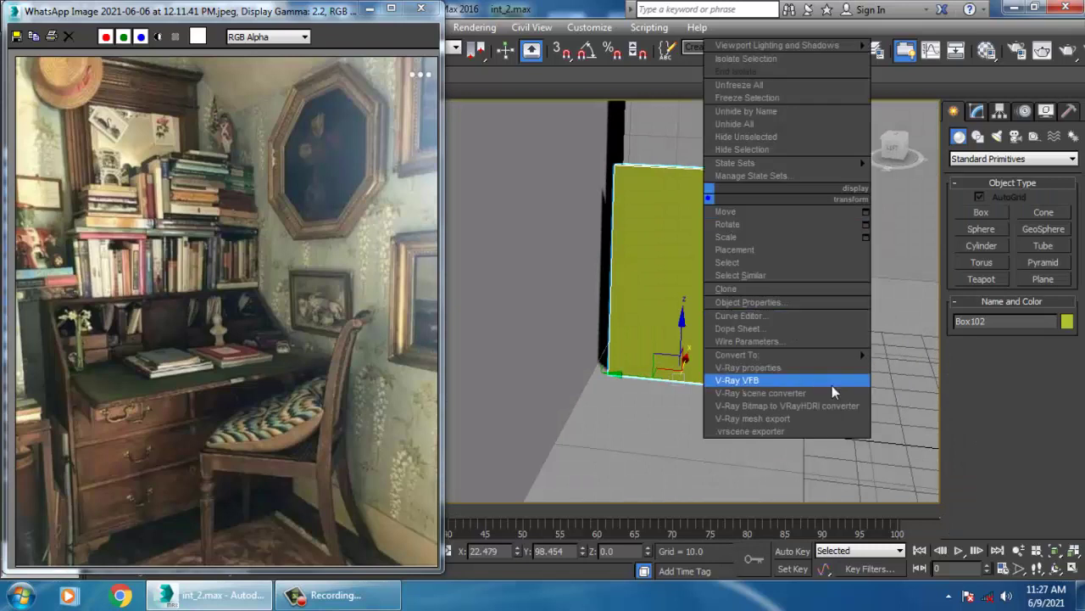
mouse_move(789, 354)
click(957, 369)
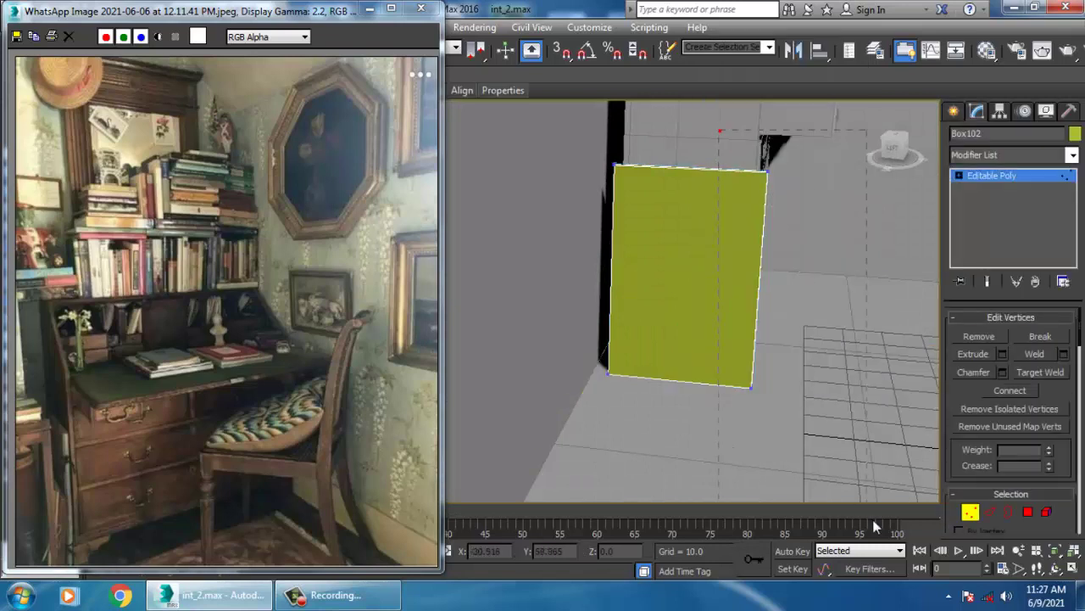
drag(874, 521, 875, 519)
drag(731, 294, 722, 293)
drag(669, 458, 666, 453)
drag(560, 267, 579, 281)
alt+middle_drag(644, 285, 558, 267)
click(1002, 177)
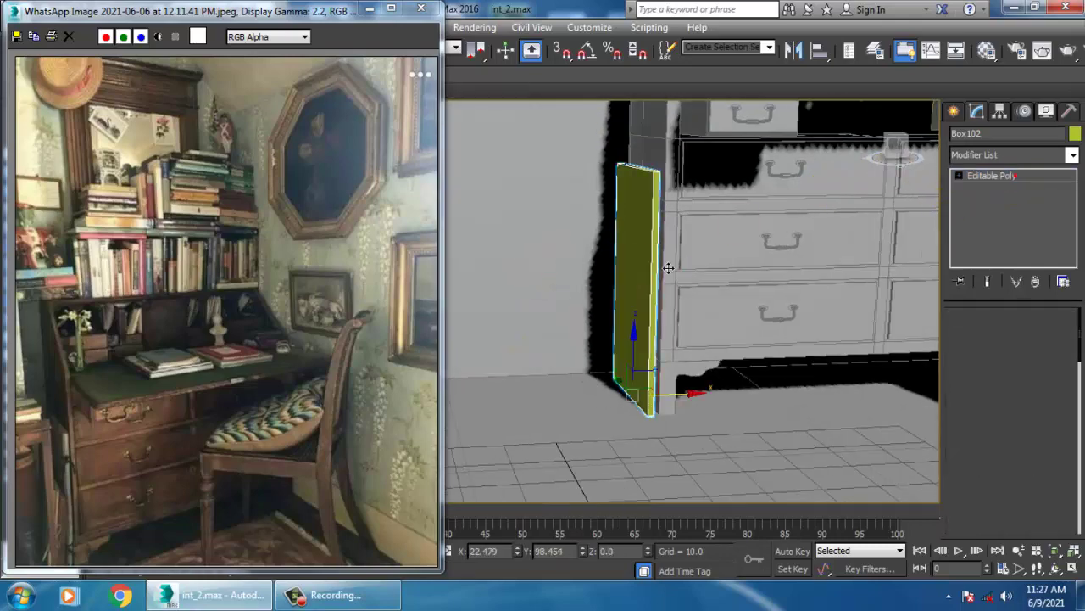
- Move the panel along X to about 23.2 so it sits closer to the desk's side
scroll(667, 267, up, 3)
alt+middle_drag(667, 267, 703, 324)
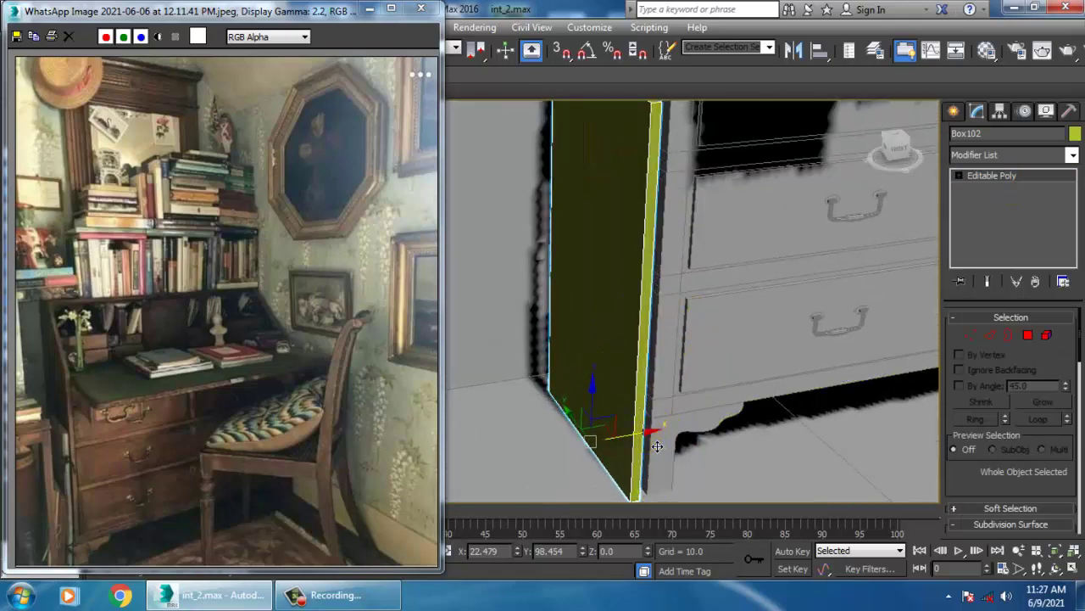
drag(657, 446, 662, 444)
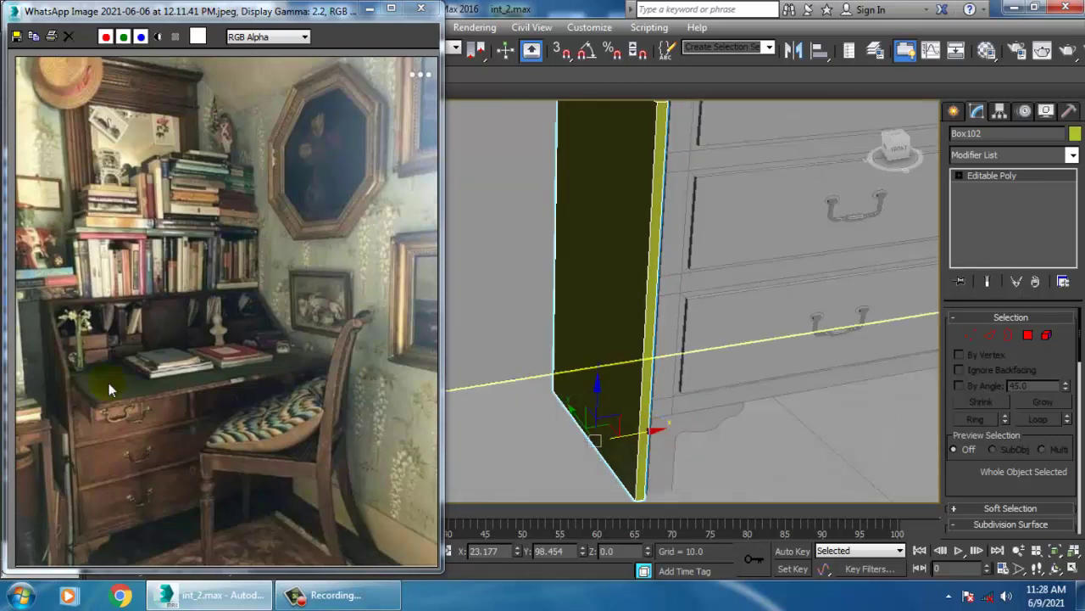
- Make one independent copy of the panel, offset outward from the desk to about X 21.5
alt+middle_drag(550, 328, 653, 324)
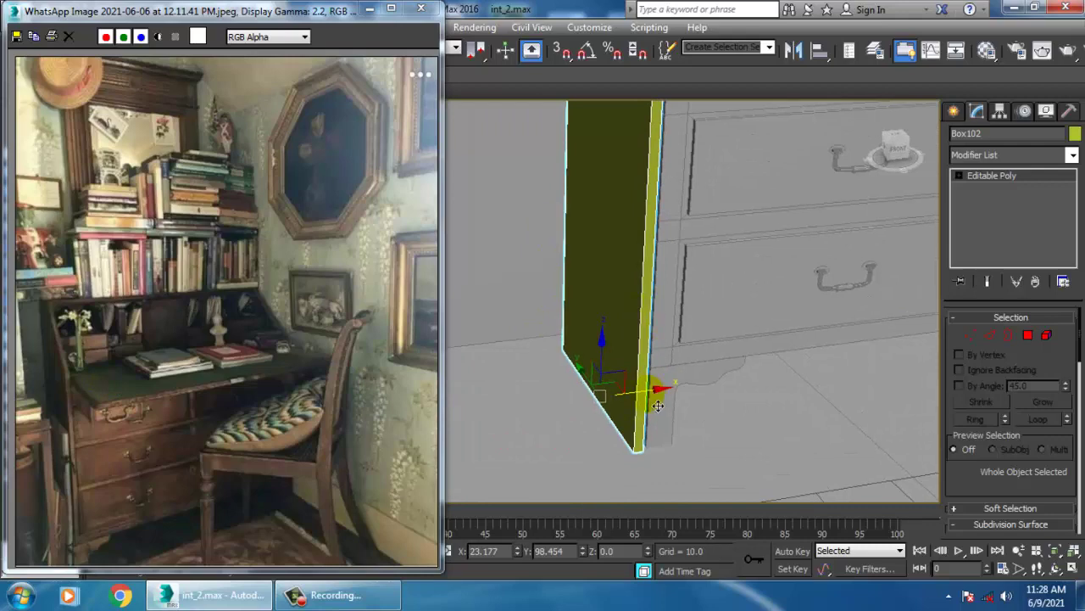
shift+drag(658, 405, 634, 403)
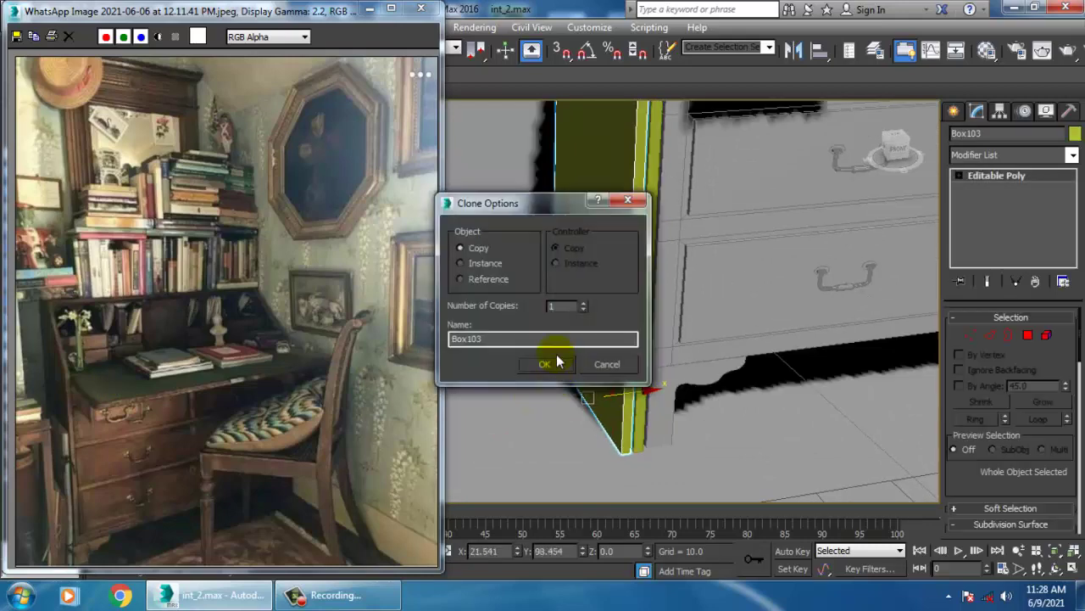
click(552, 366)
- Lower the copied panel's top vertices to about Z 28.9 to make it shorter than the original
scroll(713, 368, down, 3)
alt+middle_drag(717, 368, 705, 331)
key(1)
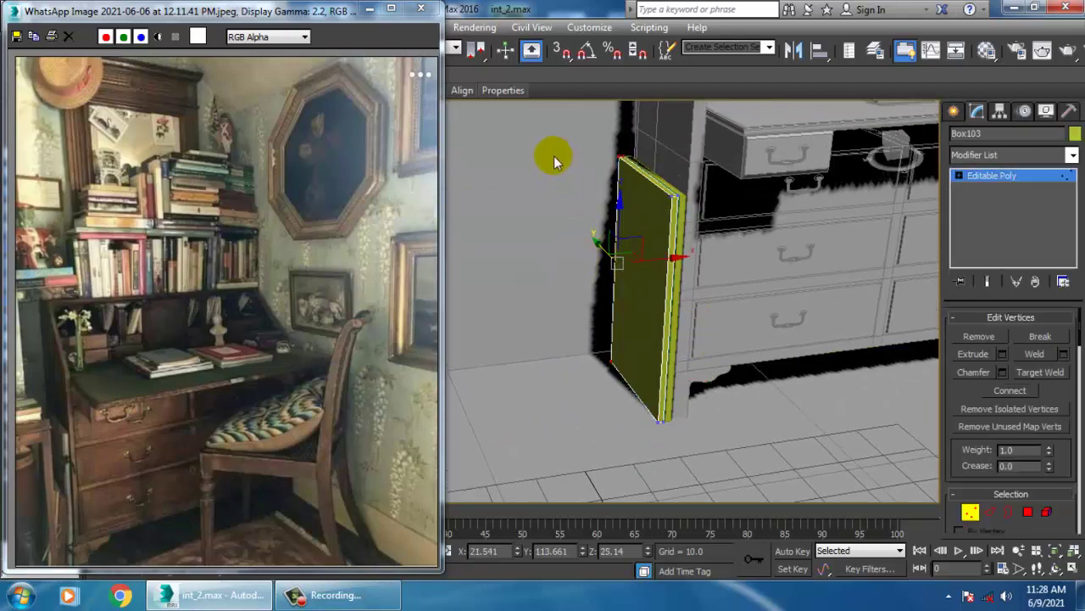
drag(768, 250, 770, 252)
drag(651, 136, 684, 219)
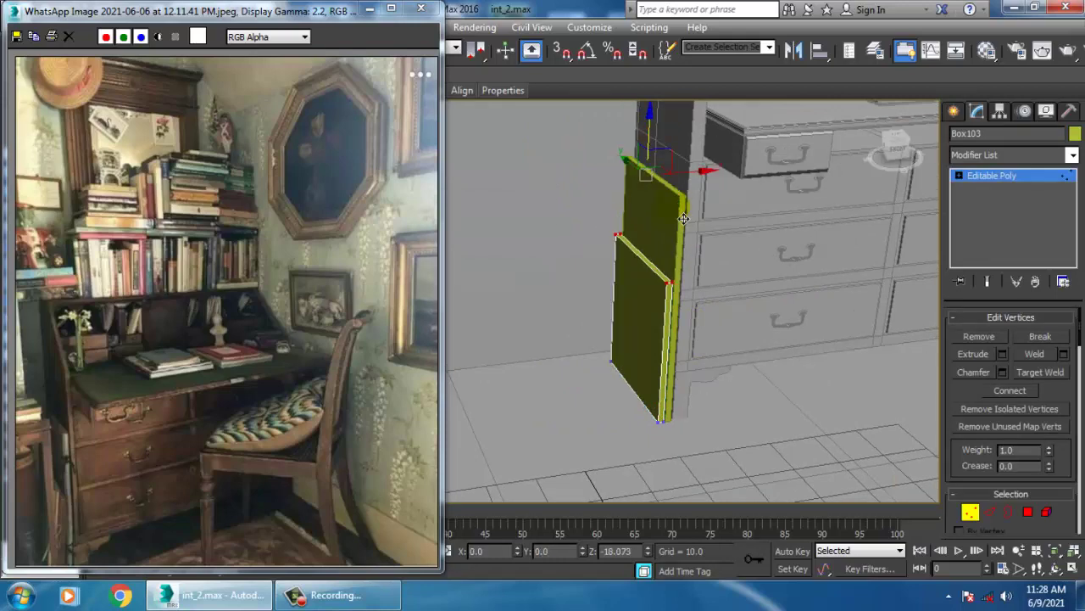
alt+middle_drag(684, 219, 746, 242)
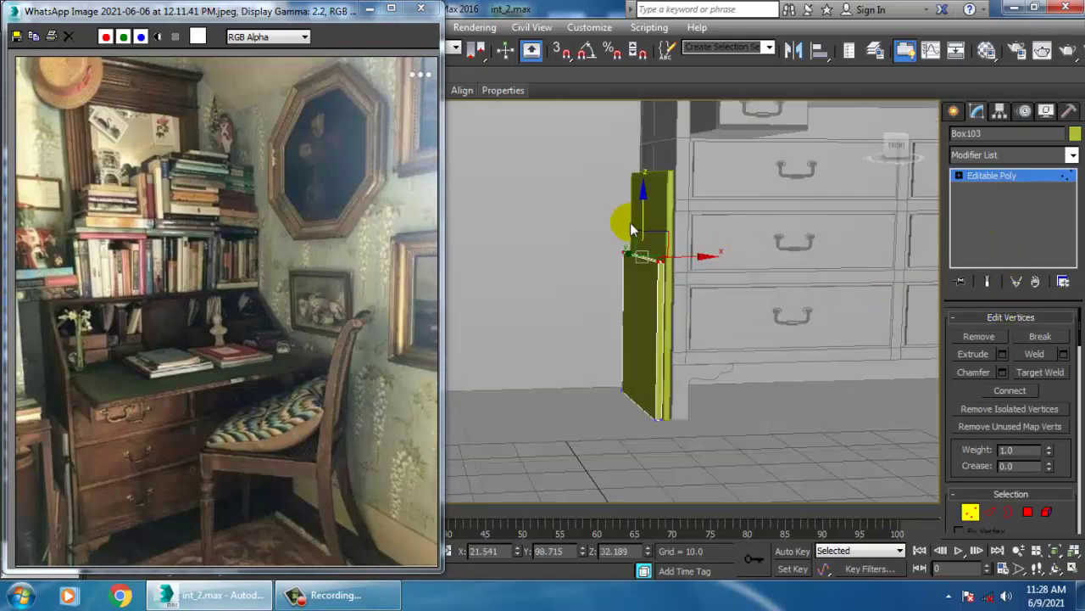
drag(659, 234, 660, 235)
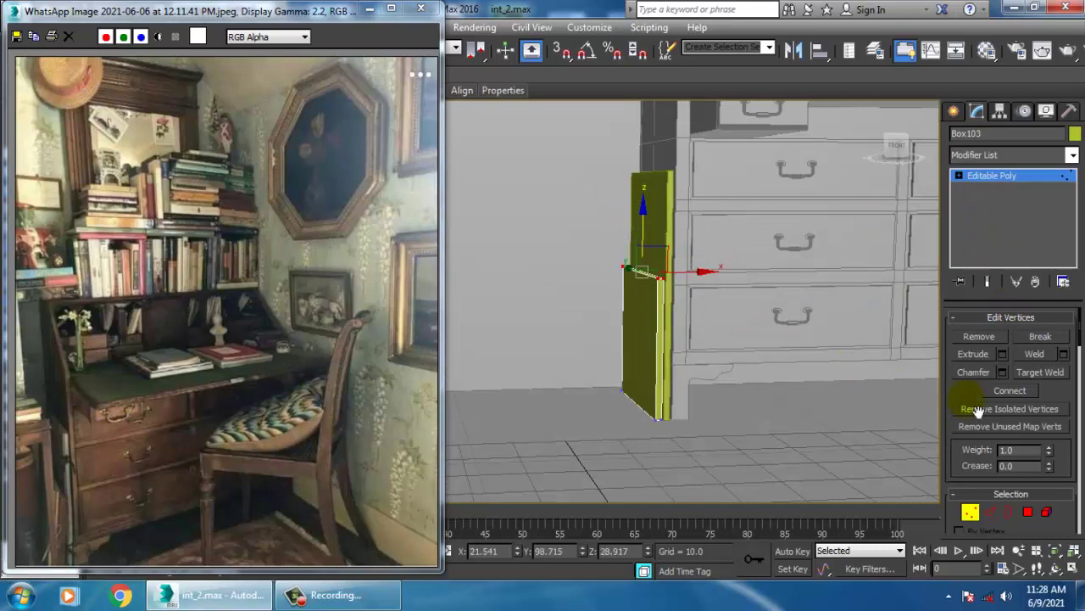
- Thicken the short panel by moving its outer side polygon away from the desk to about X 19.4
click(1027, 511)
click(643, 361)
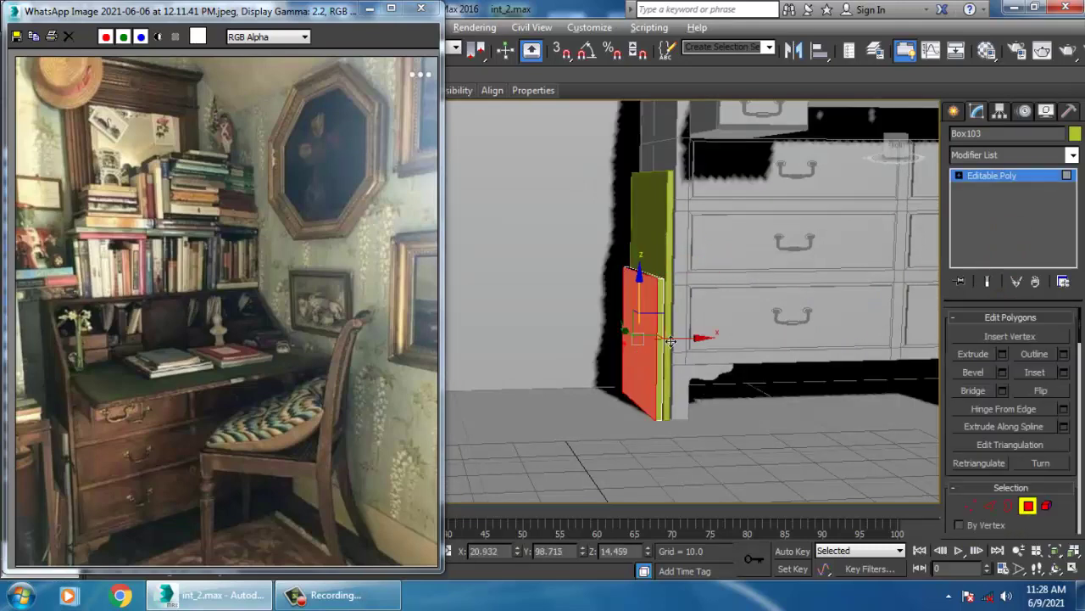
alt+middle_drag(642, 360, 679, 361)
drag(683, 339, 674, 329)
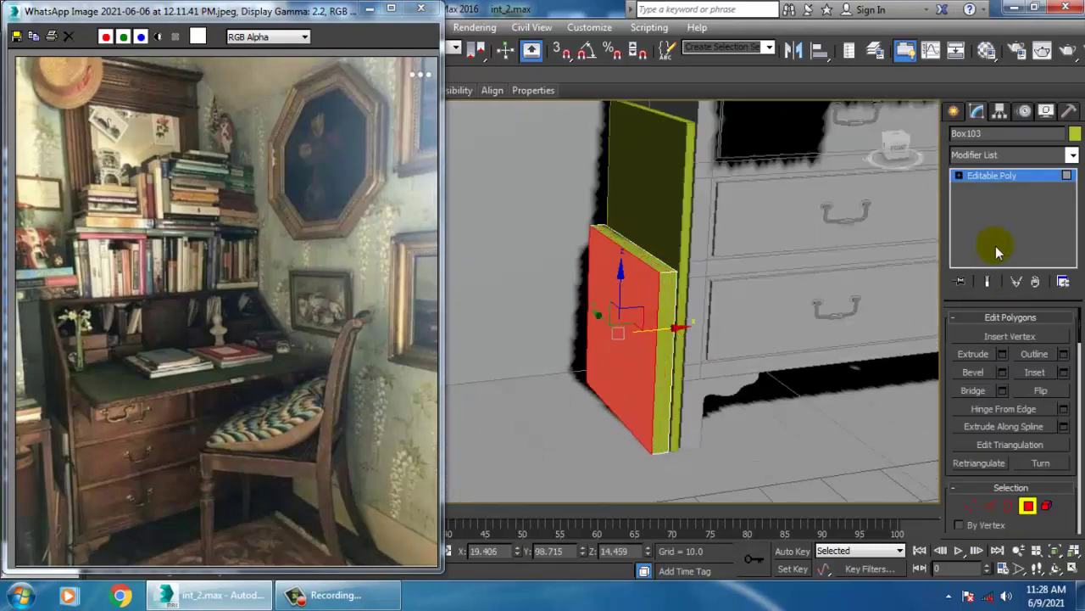
click(991, 175)
- Move the short panel's outer face slightly back toward the desk, and copy the panel outward to about X 19.2
alt+middle_drag(826, 311, 803, 314)
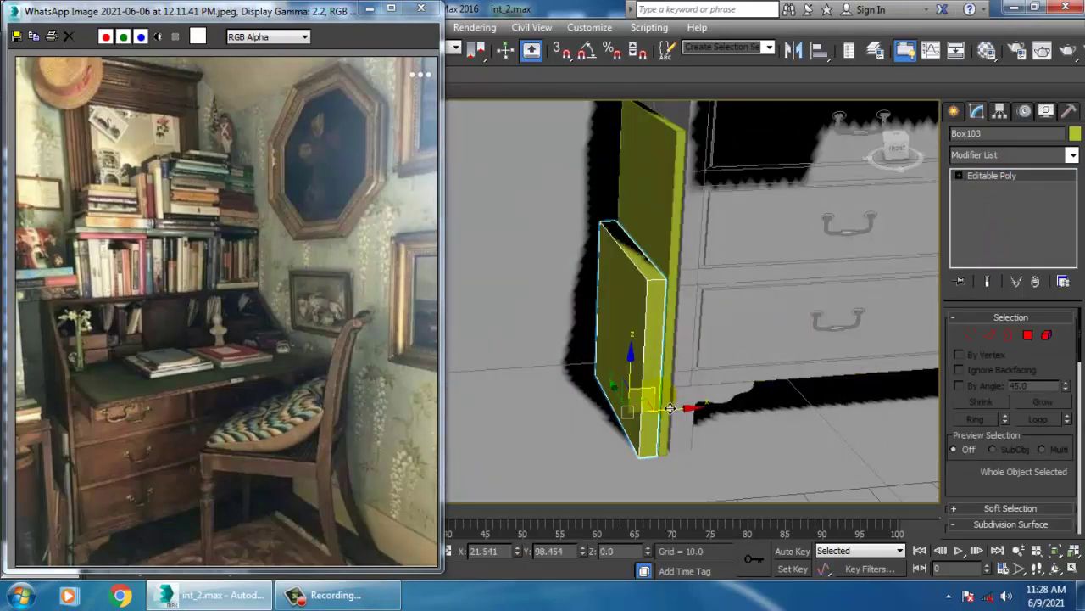
click(652, 357)
key(4)
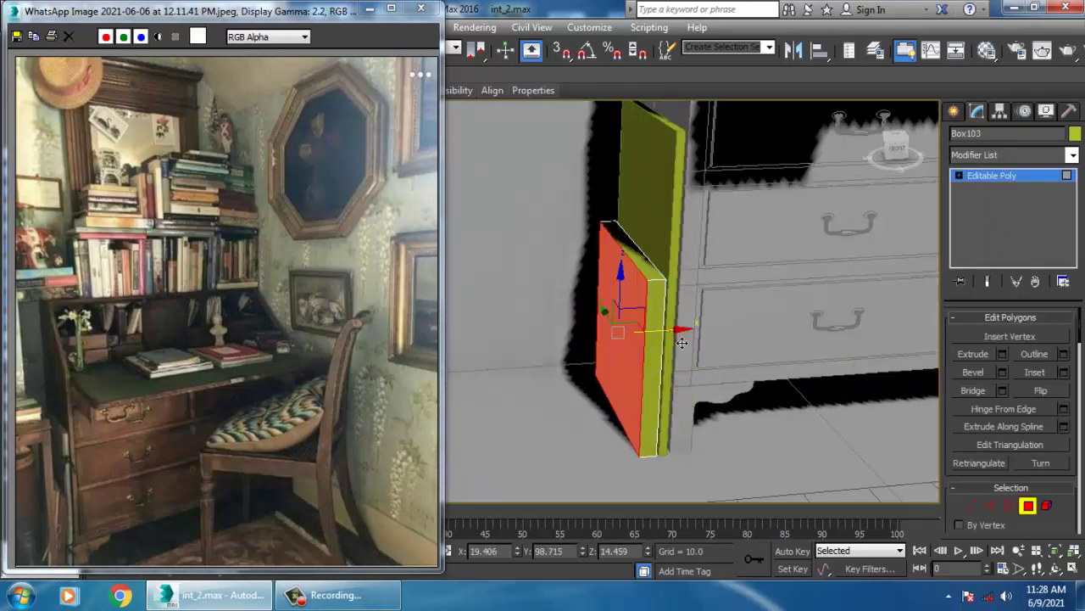
drag(682, 341, 690, 340)
click(980, 177)
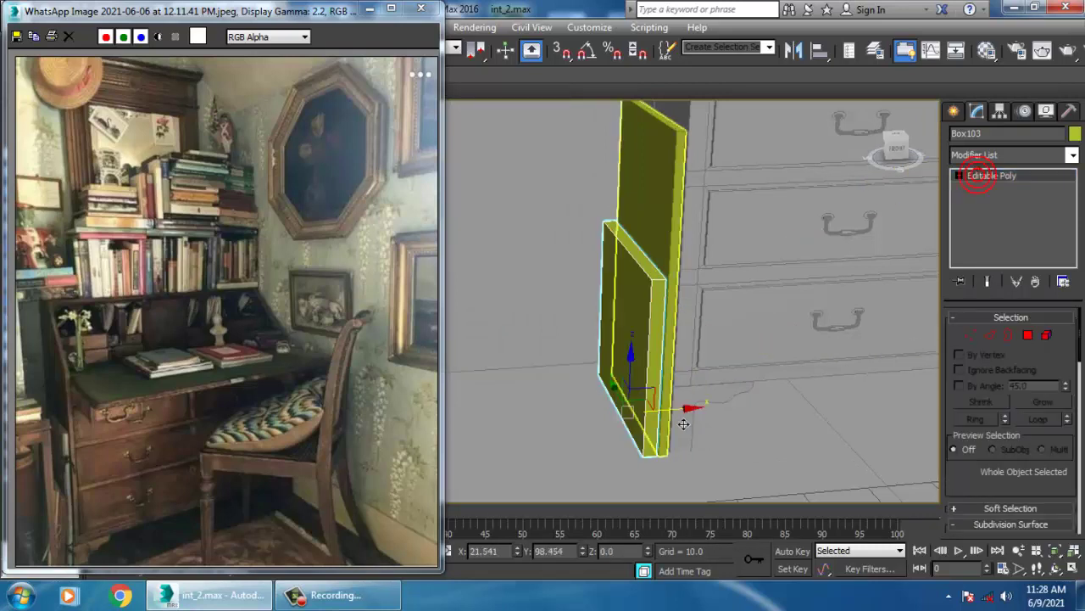
shift+drag(695, 419, 674, 420)
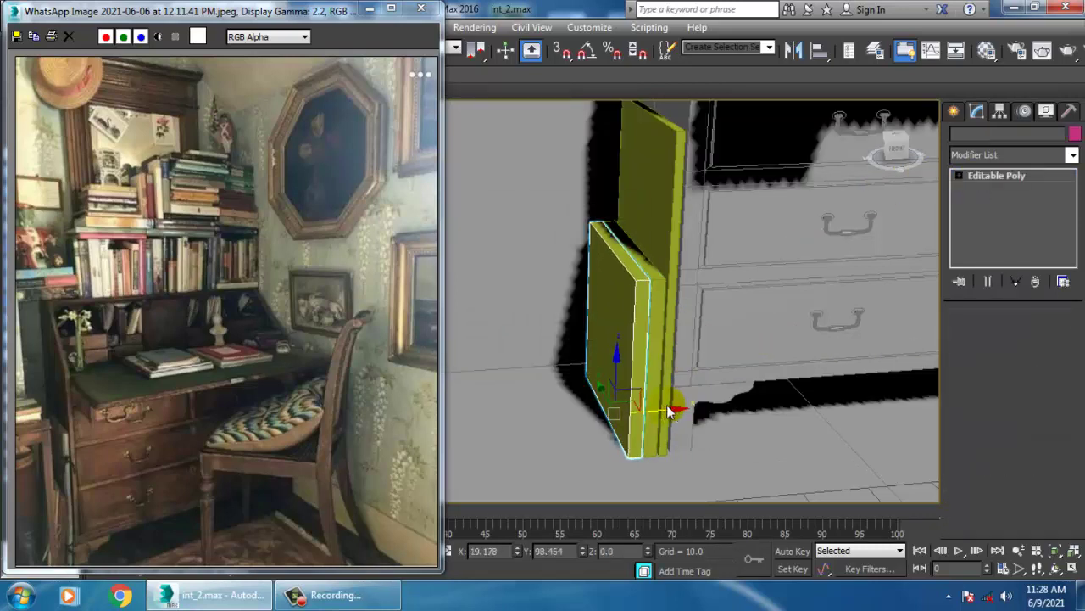
click(543, 364)
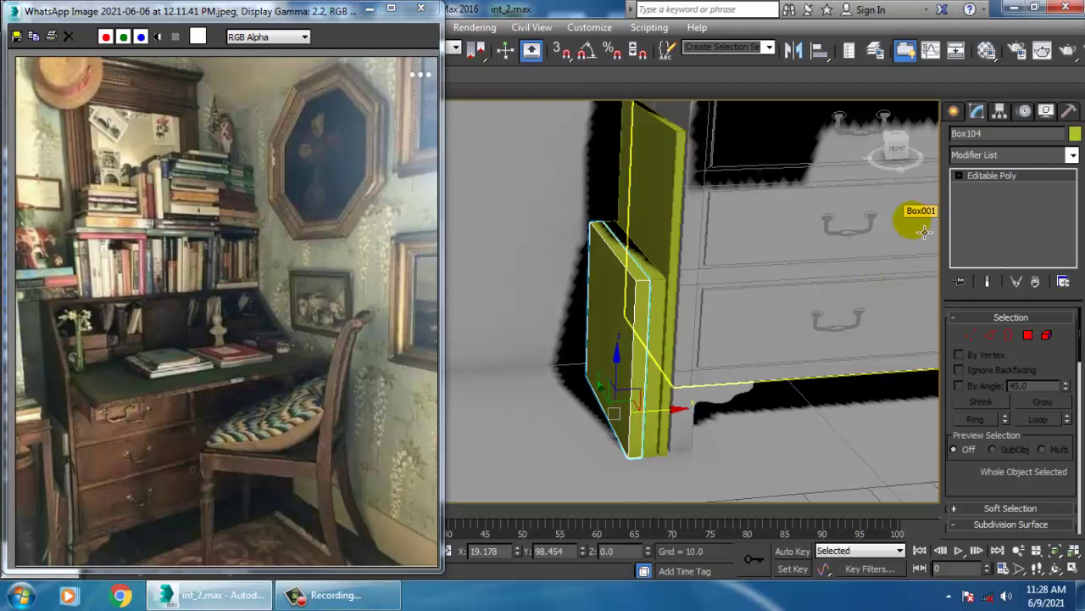
- Create a low box on the floor between the side wall and the short panels, about 28.1 long and 32 wide
click(953, 111)
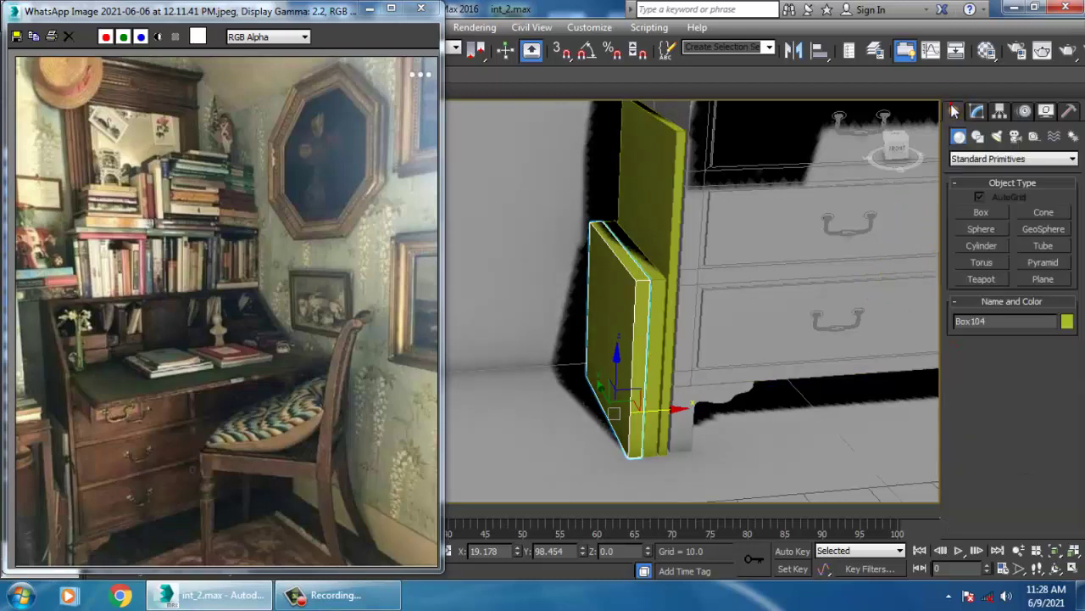
click(982, 212)
alt+middle_drag(705, 380, 835, 362)
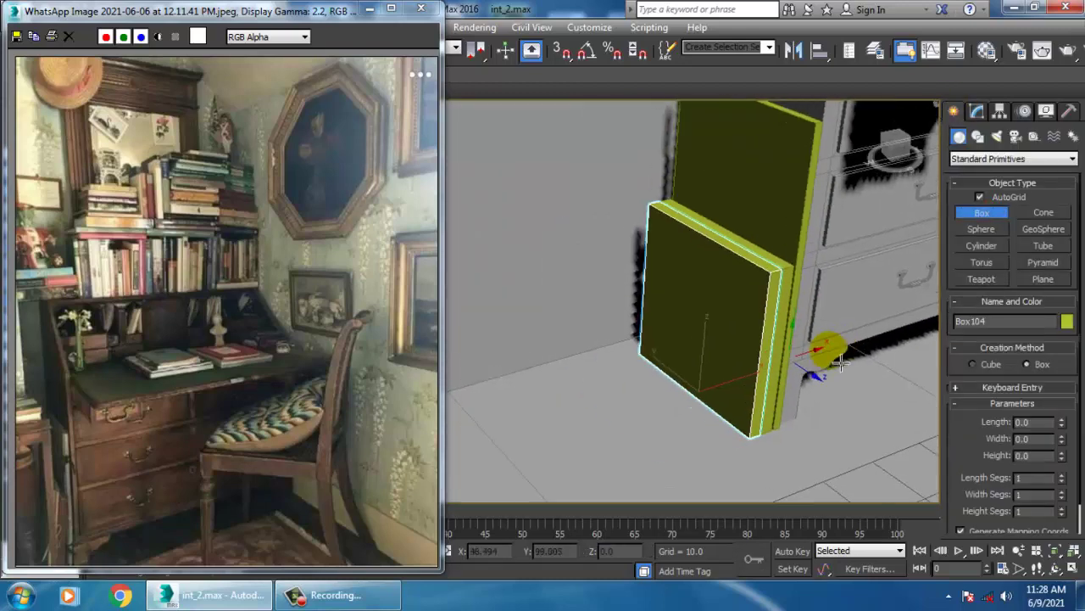
key(alt+w)
middle_click(508, 266)
key(alt+w)
middle_drag(504, 259, 648, 256)
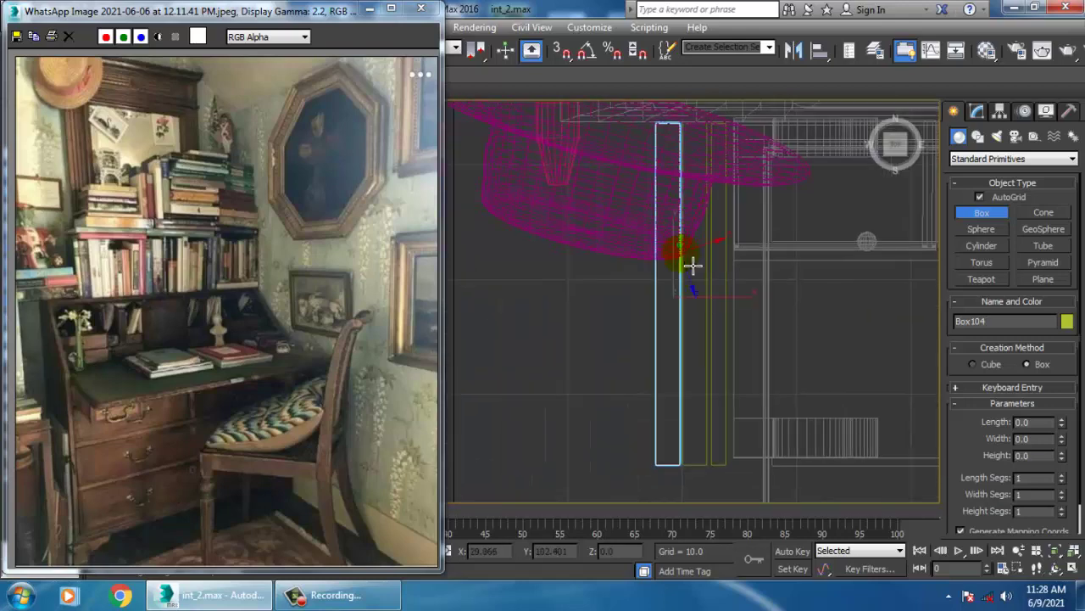
scroll(691, 266, down, 3)
middle_drag(726, 270, 751, 304)
scroll(737, 309, down, 3)
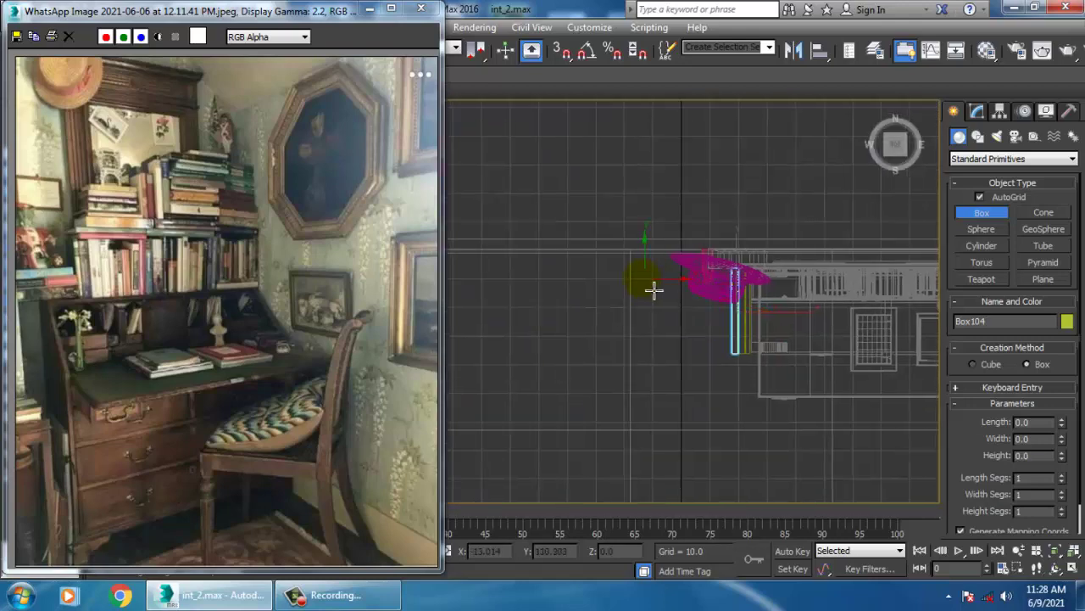
drag(638, 272, 711, 339)
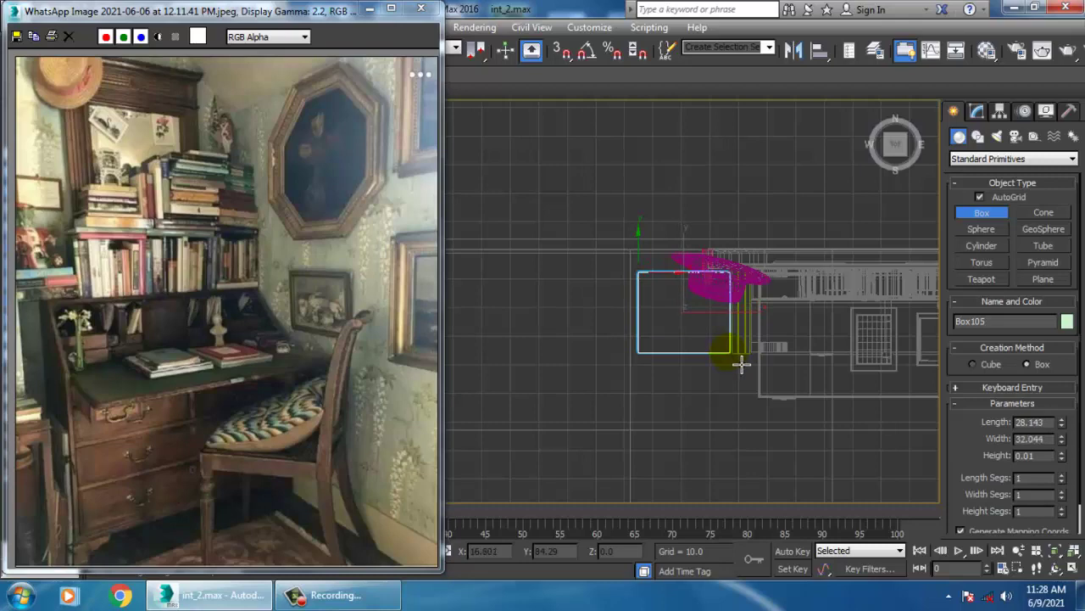
click(742, 355)
right_click(742, 355)
- Raise the new box to about Z 50 as a tabletop slab and shift it along X to about -0.5
key(alt+w)
click(797, 424)
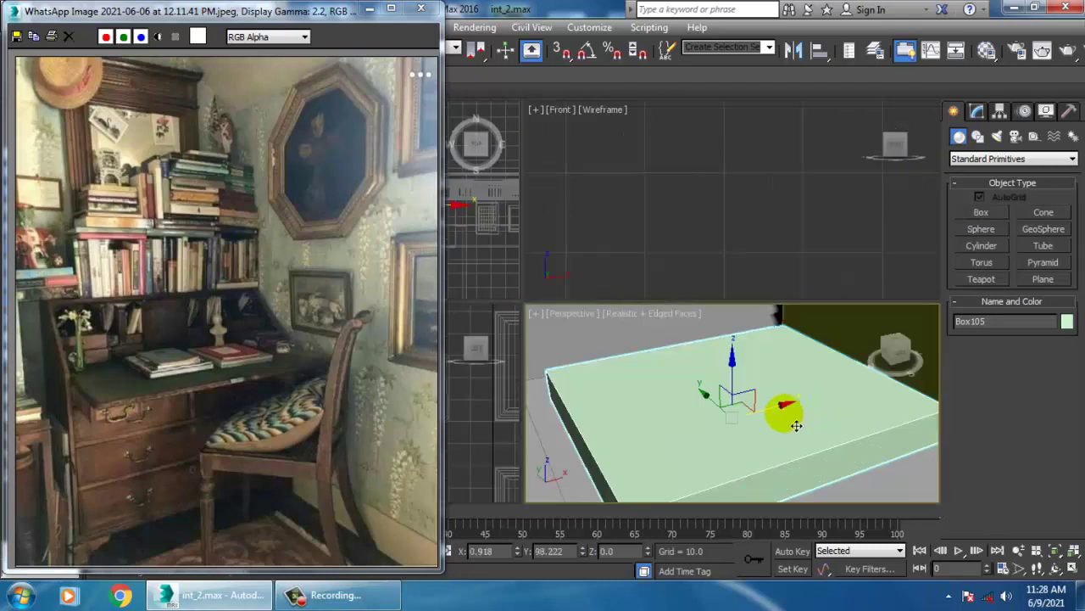
key(alt+w)
scroll(764, 394, down, 4)
middle_drag(761, 396, 758, 419)
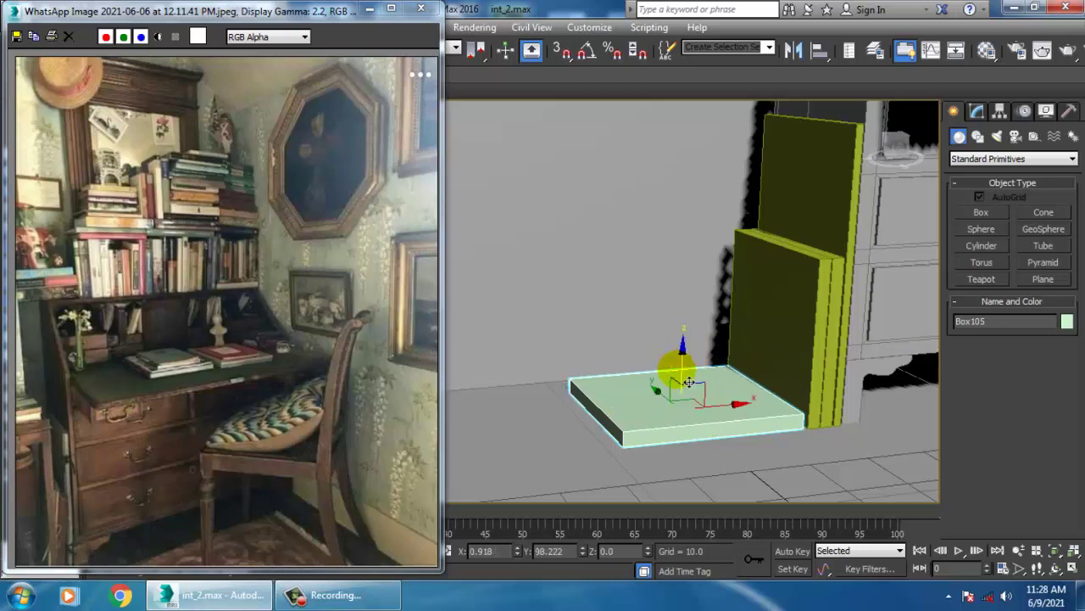
mouse_move(694, 377)
mouse_down()
mouse_move(707, 170)
mouse_move(699, 86)
mouse_move(735, 146)
mouse_up()
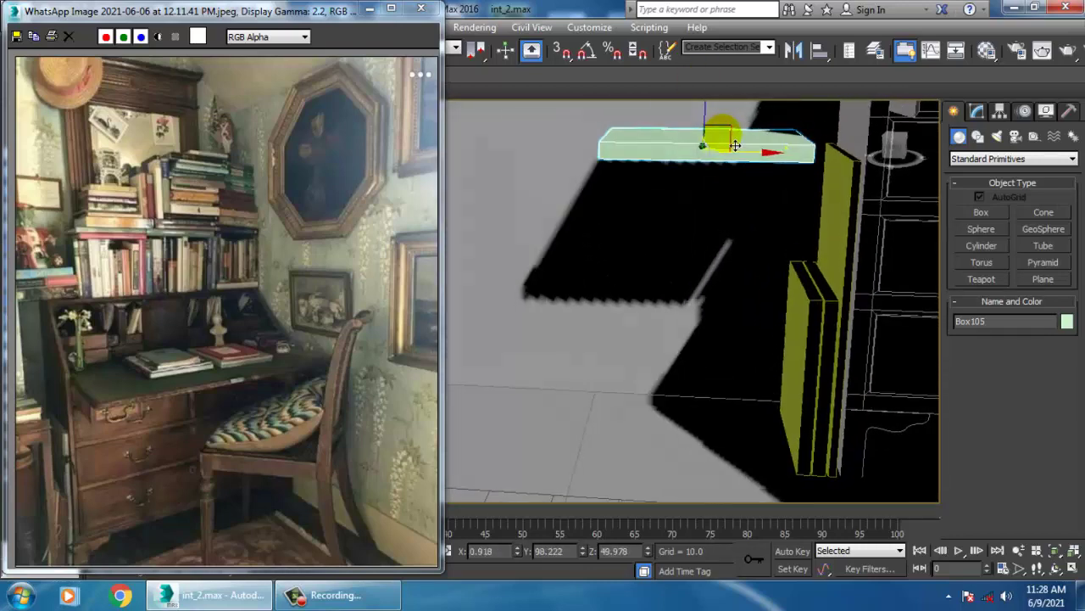
alt+middle_drag(736, 146, 741, 150)
drag(772, 176, 765, 175)
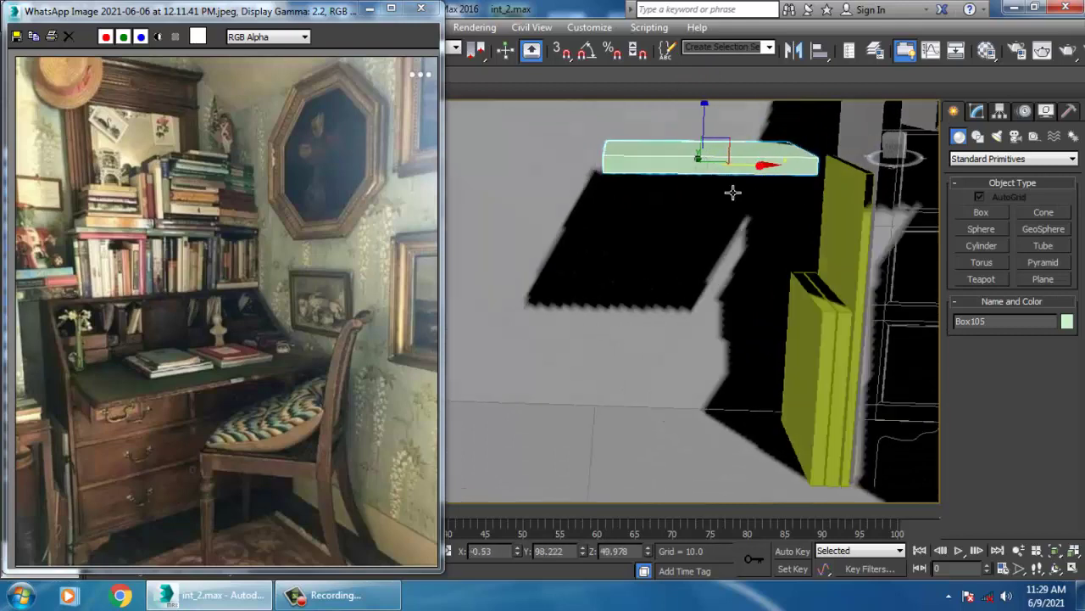
- Scale the slab slightly thicker vertically and lower it to about Z 49.5
alt+middle_drag(732, 192, 727, 246)
scroll(723, 220, up, 2)
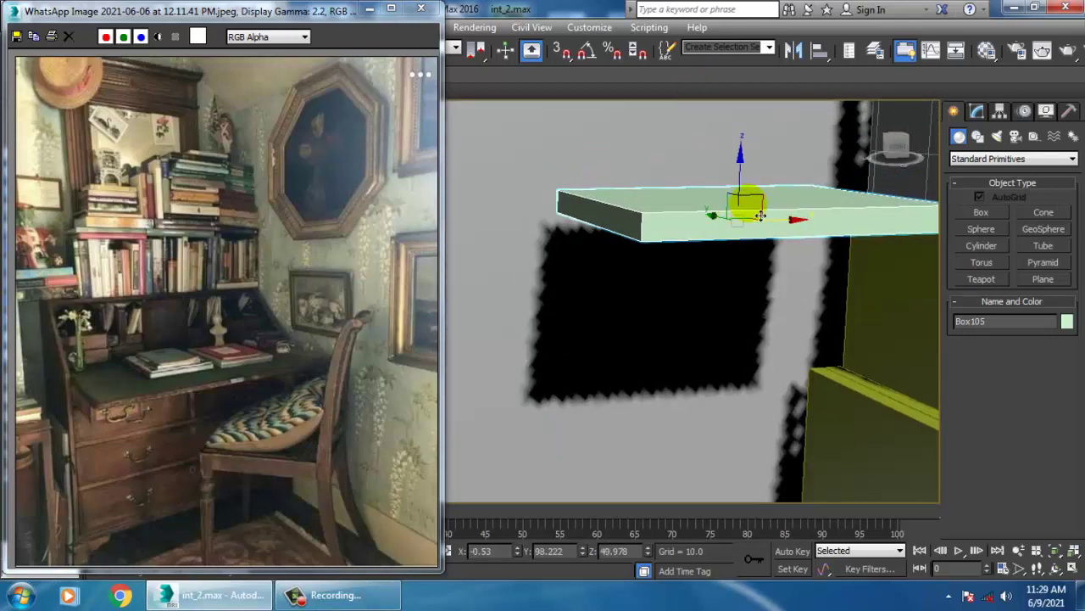
key(r)
drag(746, 165, 689, 226)
key(w)
- Convert the slab to an editable poly and connect its vertical corner edges with one segment at a slide of about 26
right_click(688, 225)
mouse_move(840, 384)
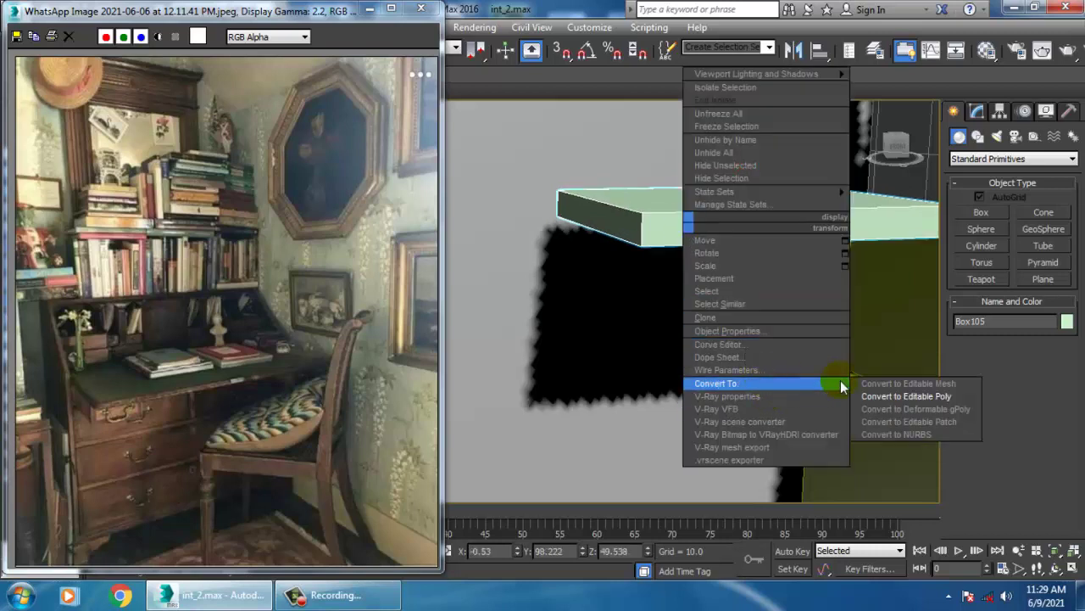
click(906, 396)
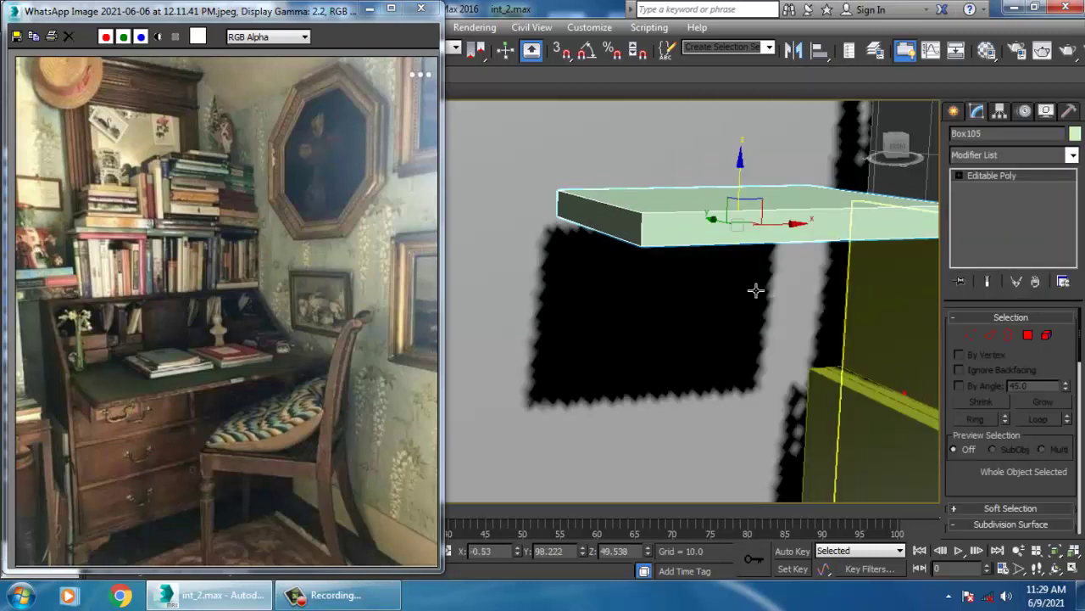
click(987, 338)
double_click(655, 245)
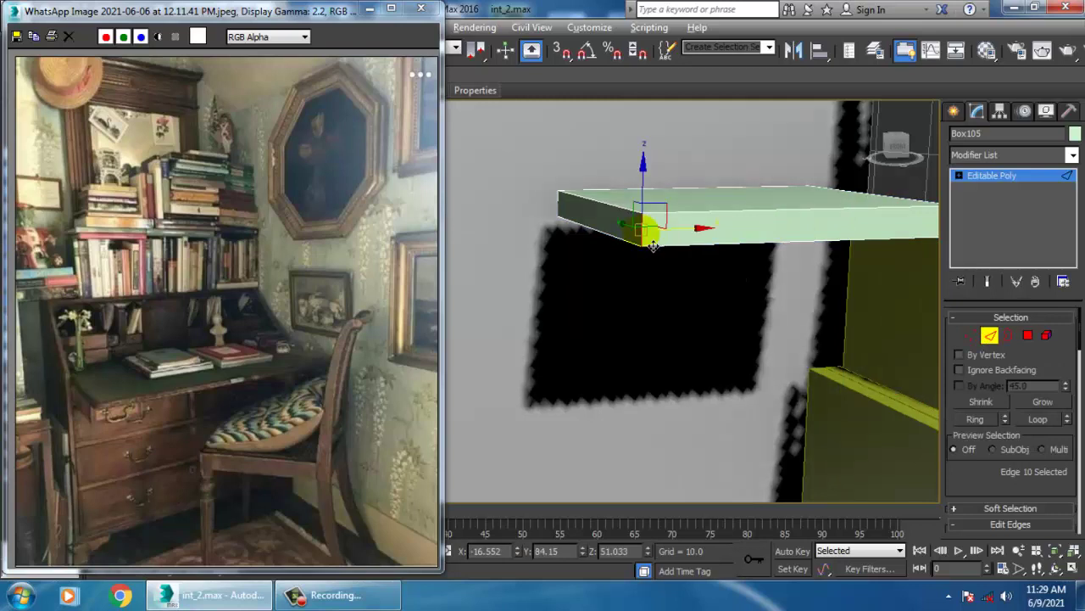
drag(992, 500, 1017, 281)
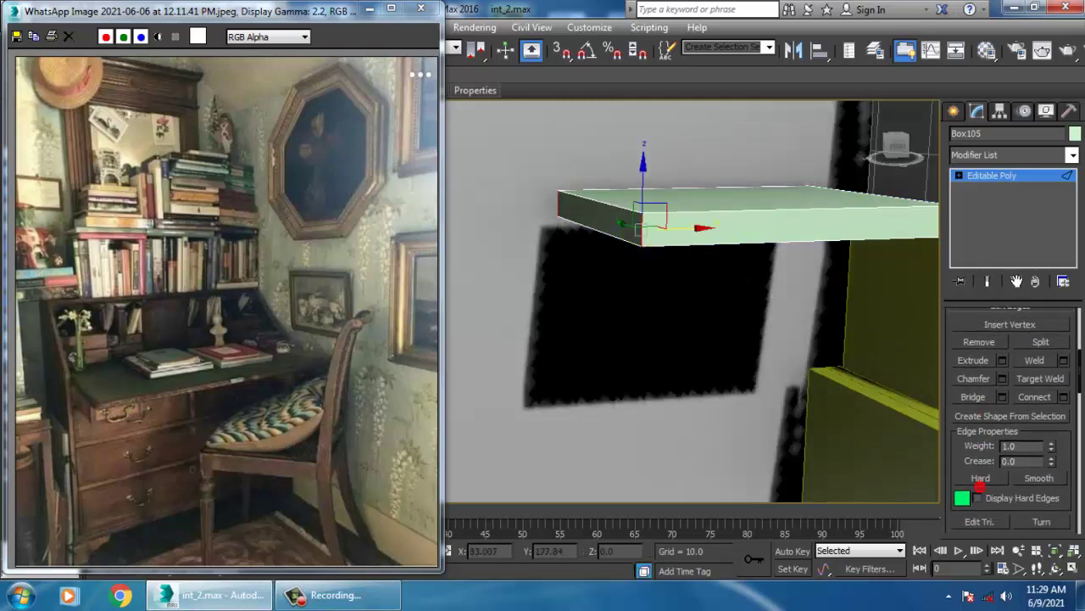
click(1064, 397)
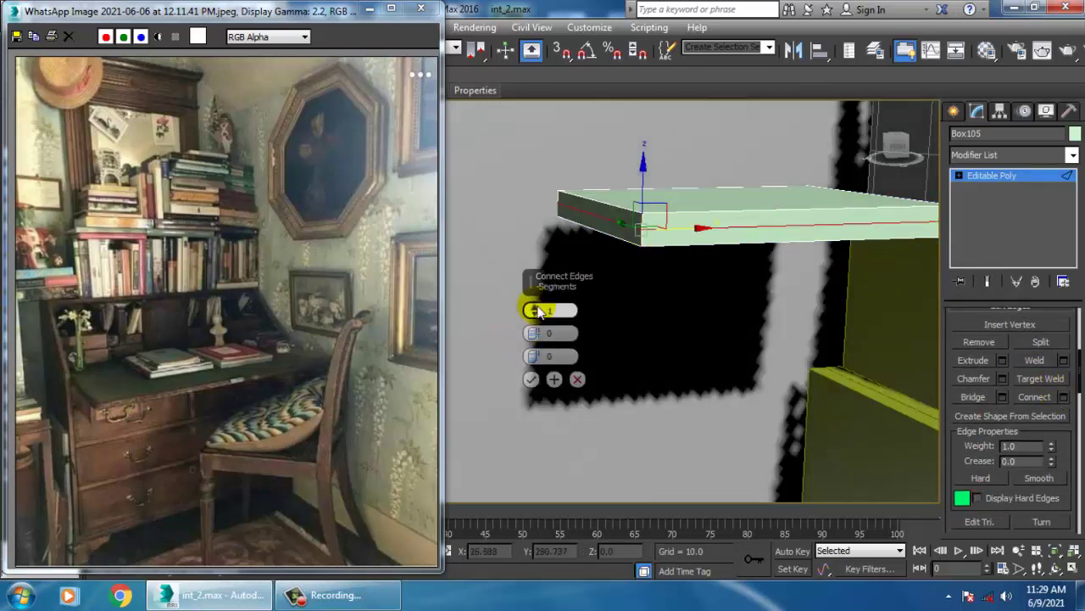
drag(545, 390, 558, 268)
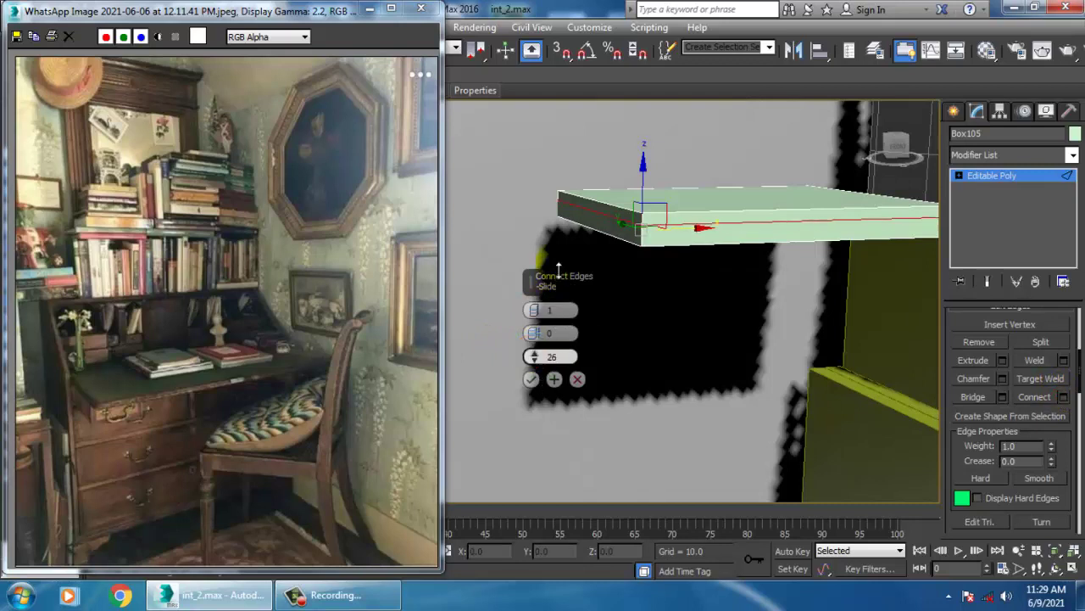
click(531, 379)
- Extrude the side faces of the slab's upper band outward by local normal with a height of 1.13
key(alt+w)
middle_click(807, 197)
key(alt+w)
key(z)
scroll(789, 212, down, 5)
middle_drag(782, 245, 777, 304)
key(4)
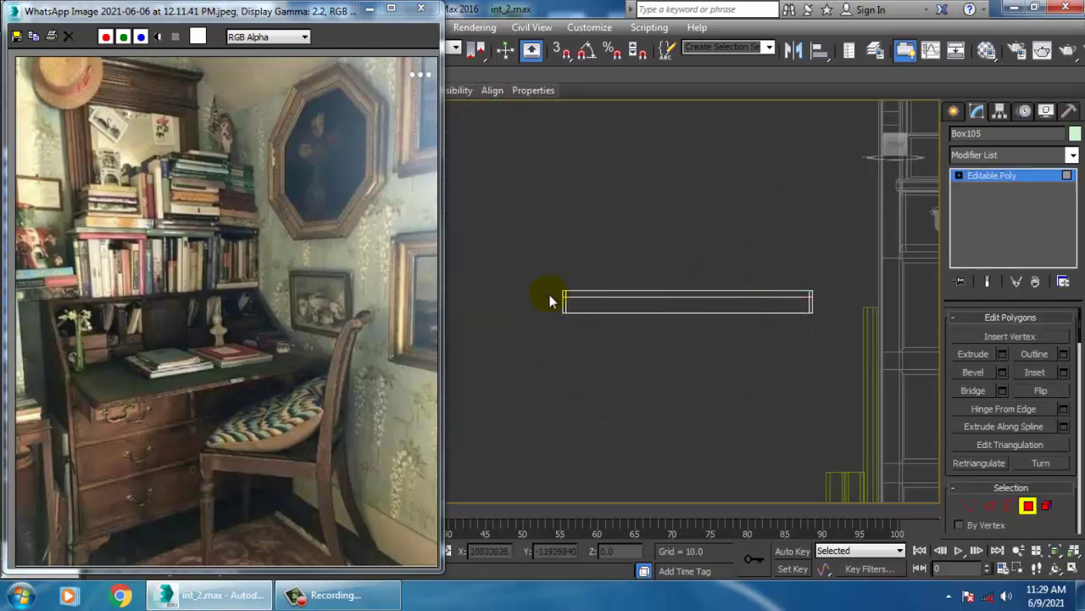
drag(846, 297, 845, 296)
key(alt+w)
middle_click(779, 413)
key(alt+w)
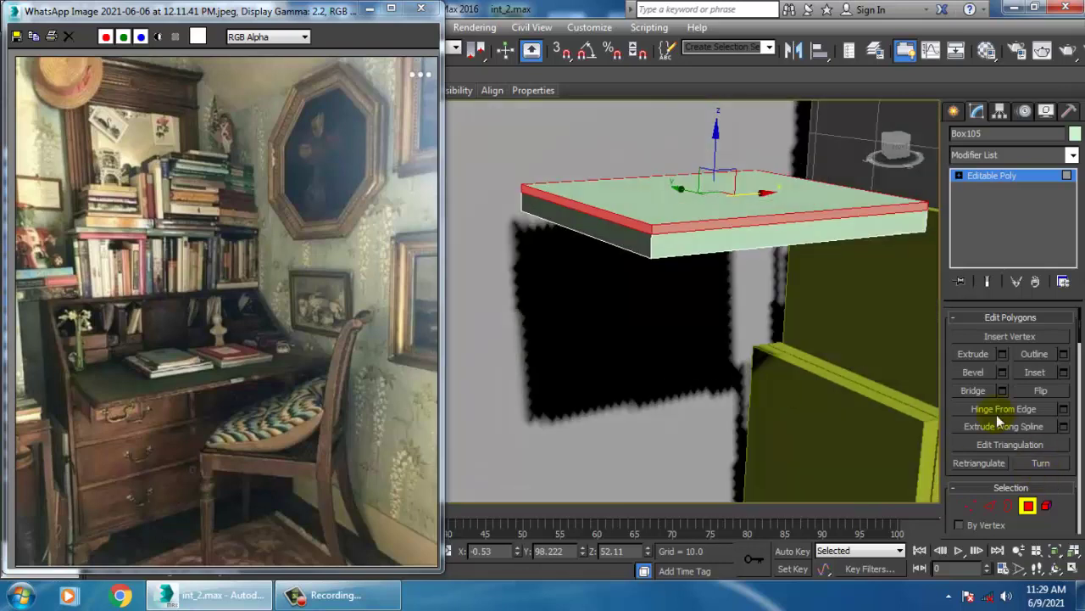
click(1003, 354)
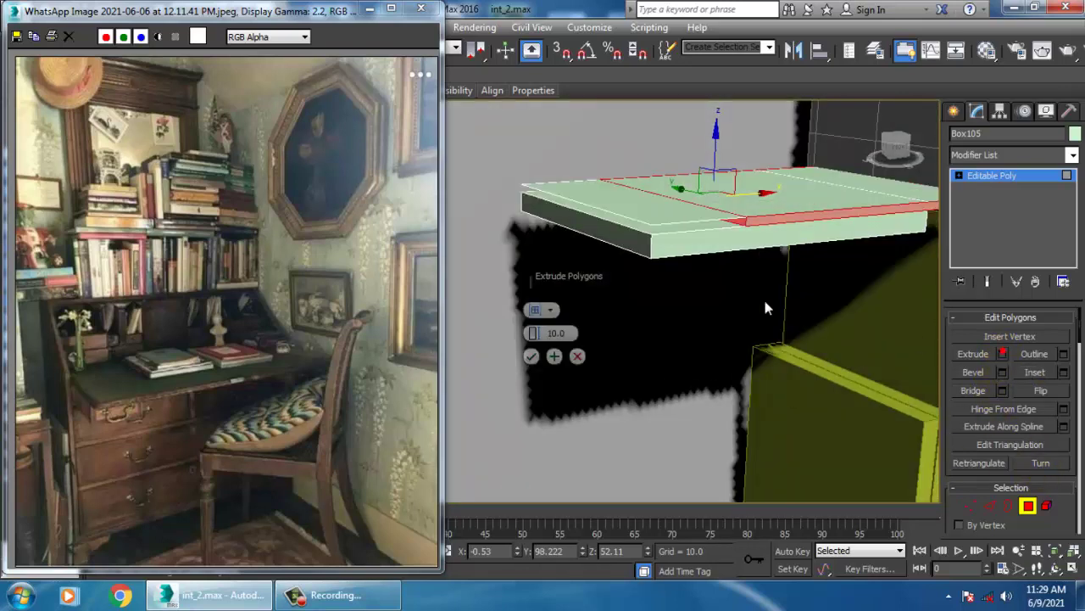
click(551, 309)
click(577, 331)
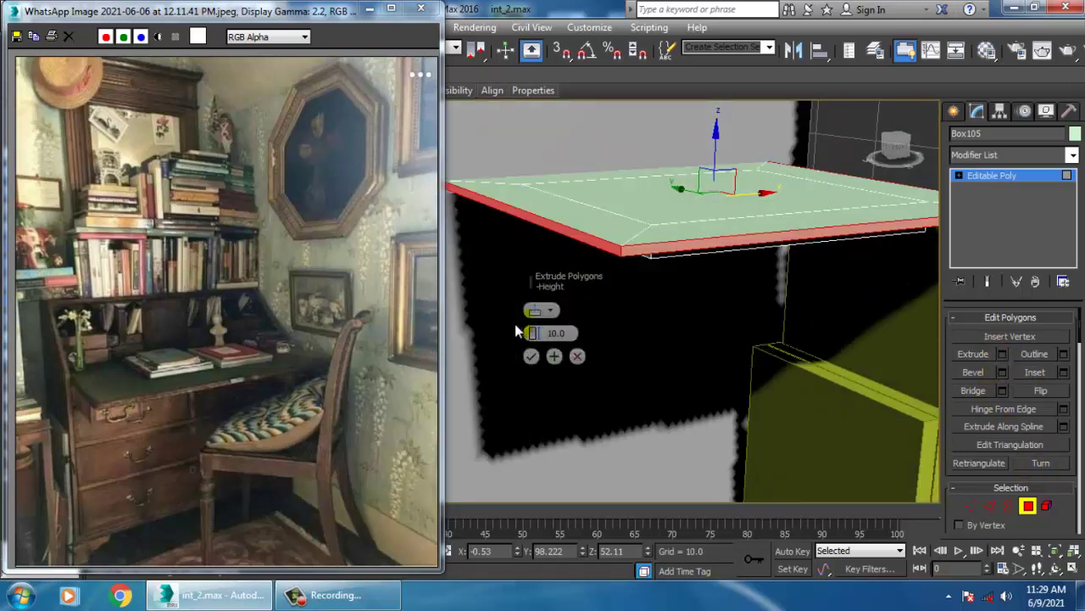
drag(534, 338, 567, 391)
mouse_move(685, 302)
alt+middle_down()
mouse_move(692, 333)
mouse_move(693, 320)
alt+middle_up()
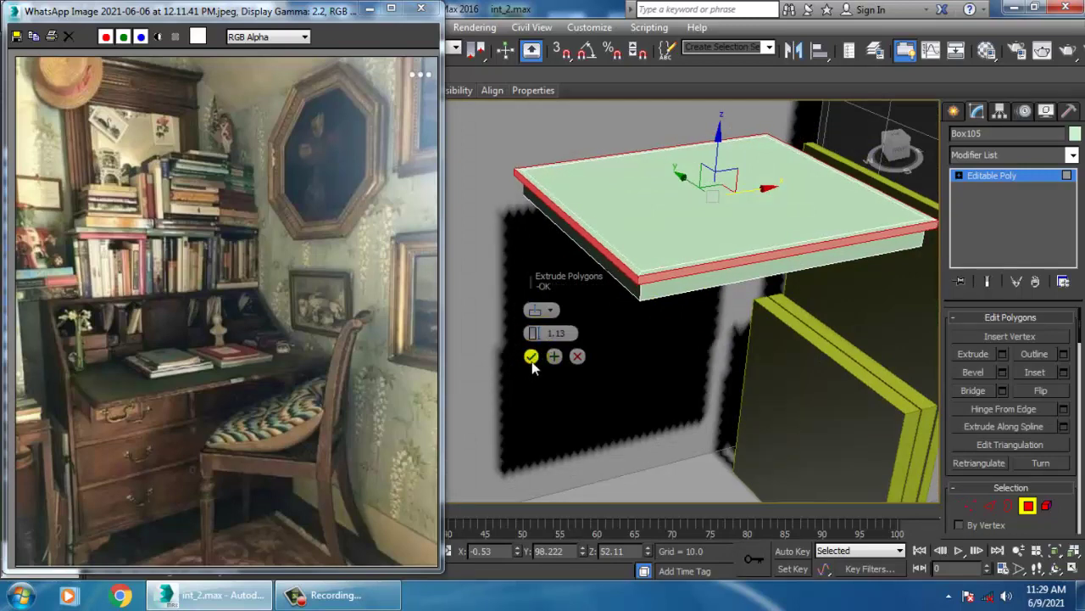
click(532, 357)
key(r)
alt+middle_drag(729, 148, 720, 298)
key(w)
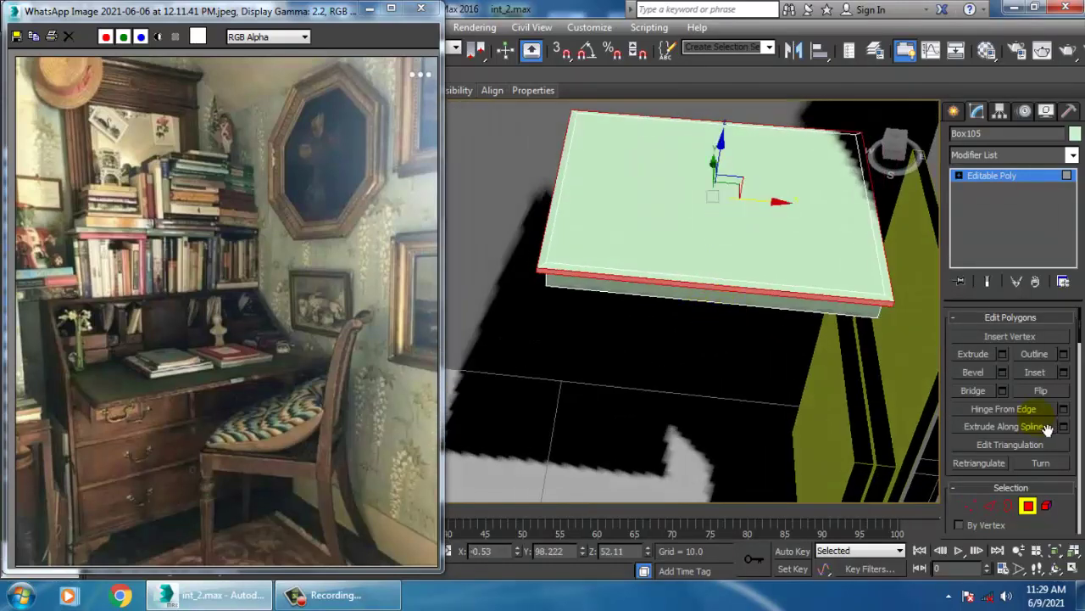
- Connect the slab's edges running along X with two segments, a pinch of 73 and a slide of 0
click(990, 506)
alt+middle_drag(739, 194, 693, 161)
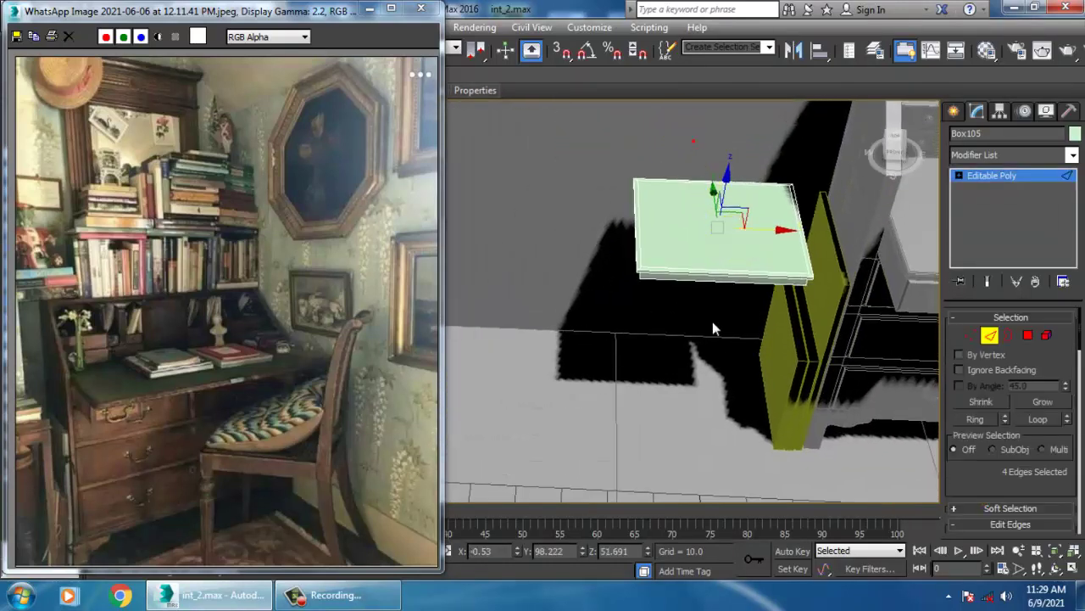
click(1041, 419)
drag(1007, 506, 1020, 331)
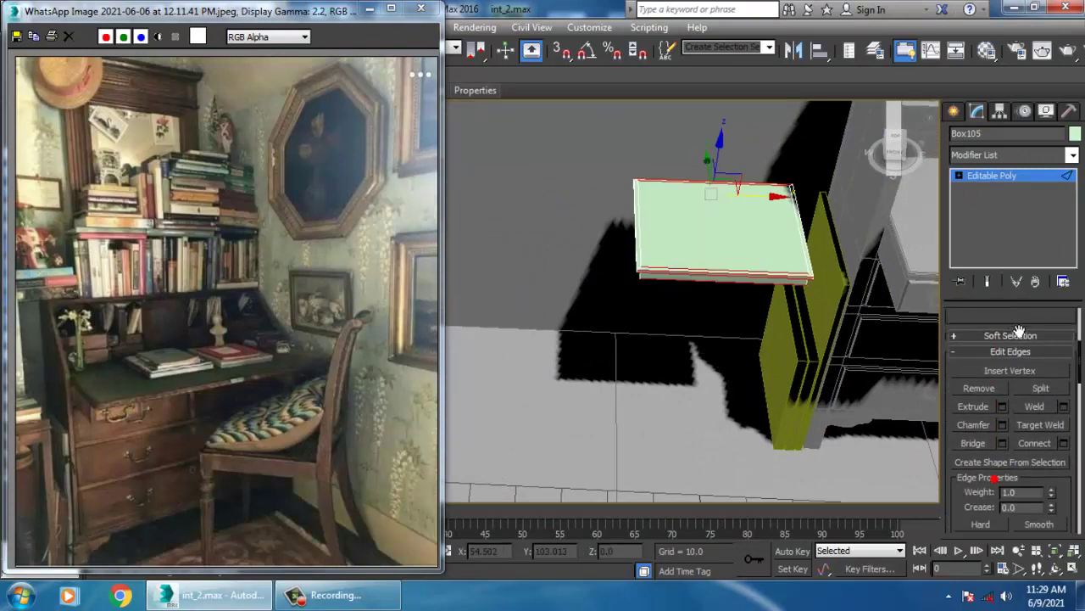
click(1065, 443)
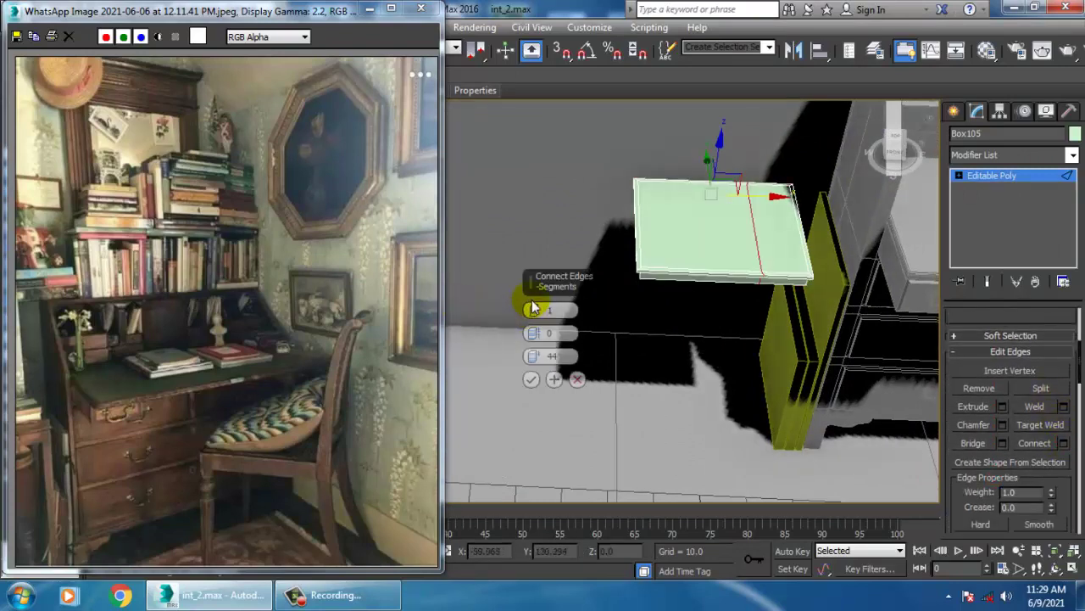
drag(533, 312, 532, 305)
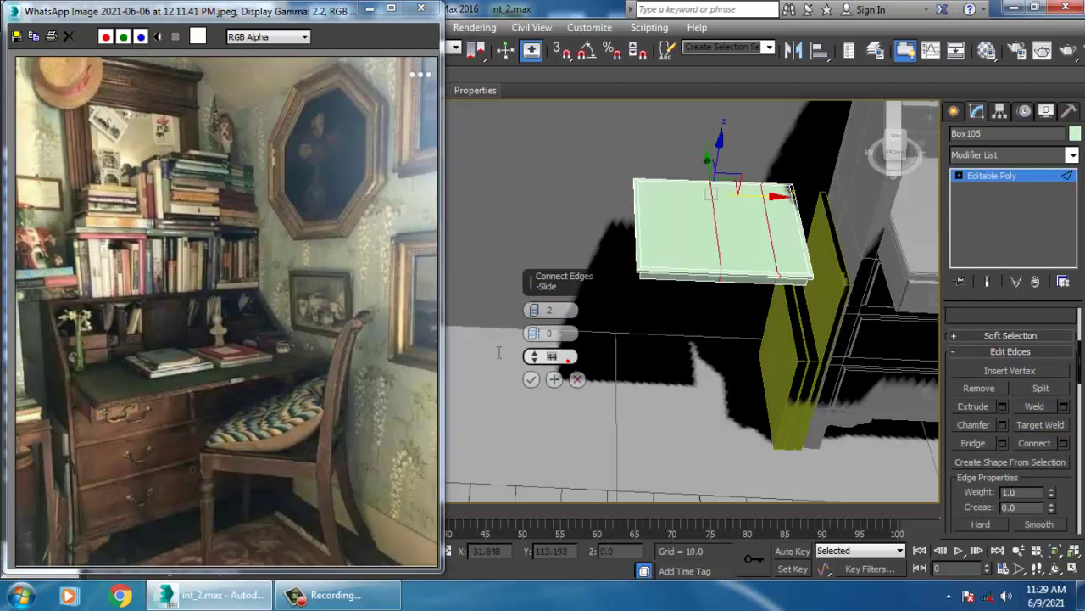
click(573, 357)
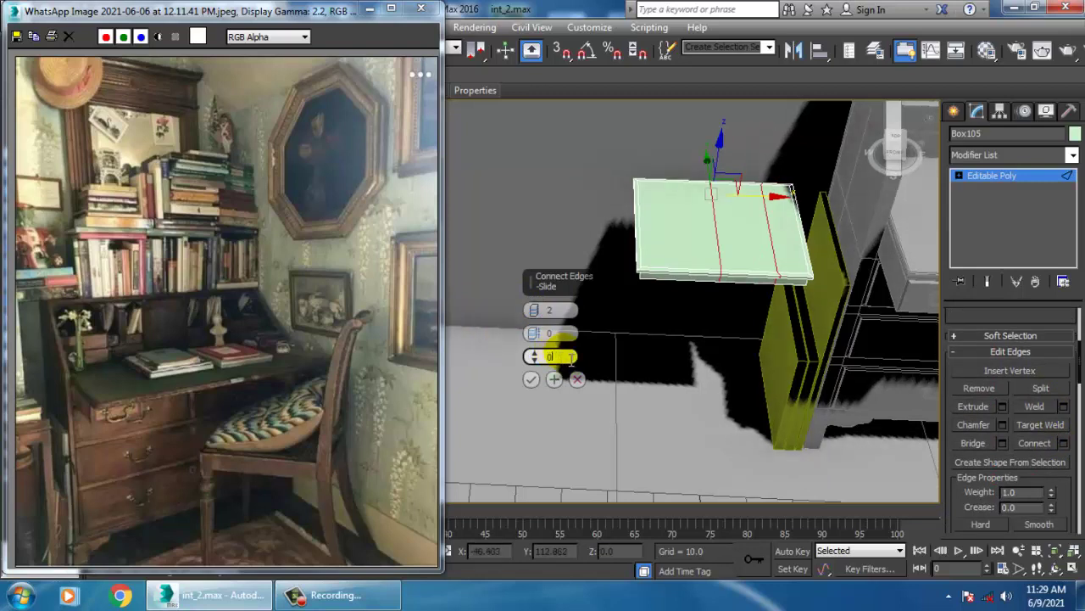
click(570, 333)
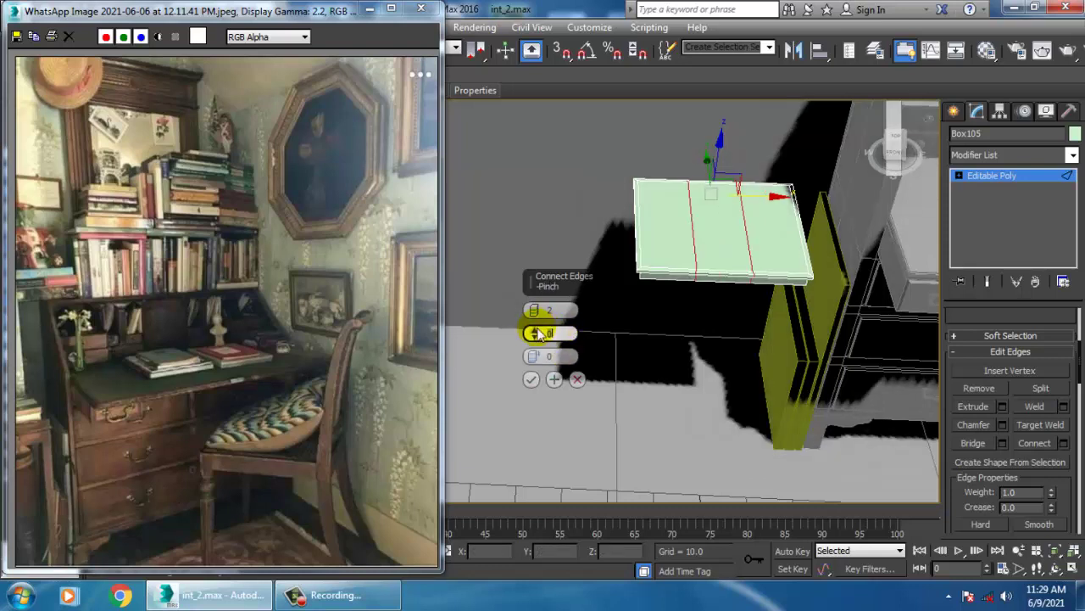
drag(533, 333, 529, 124)
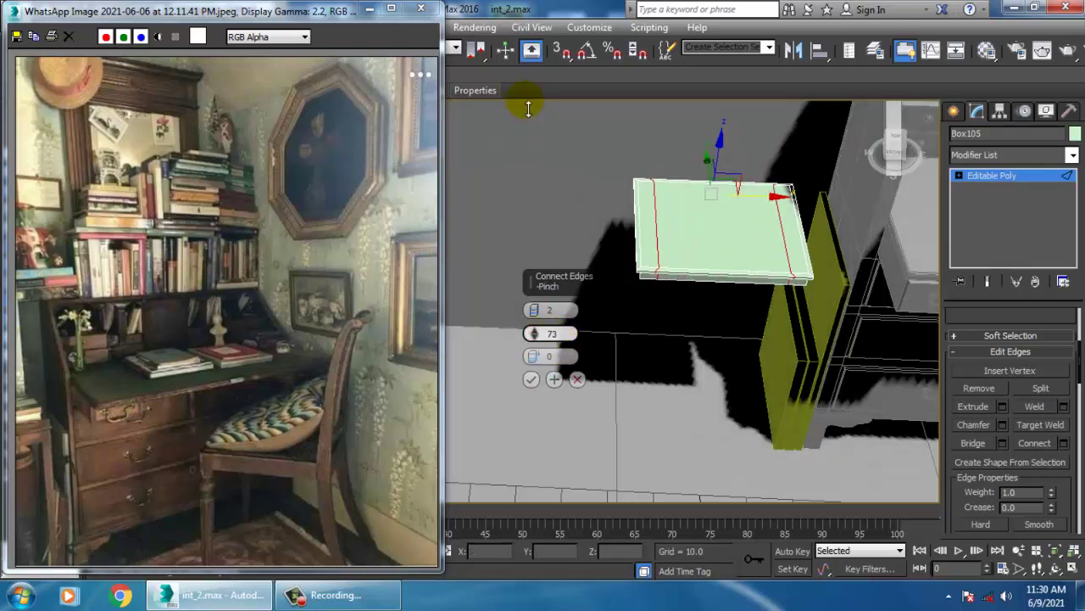
drag(528, 109, 526, 107)
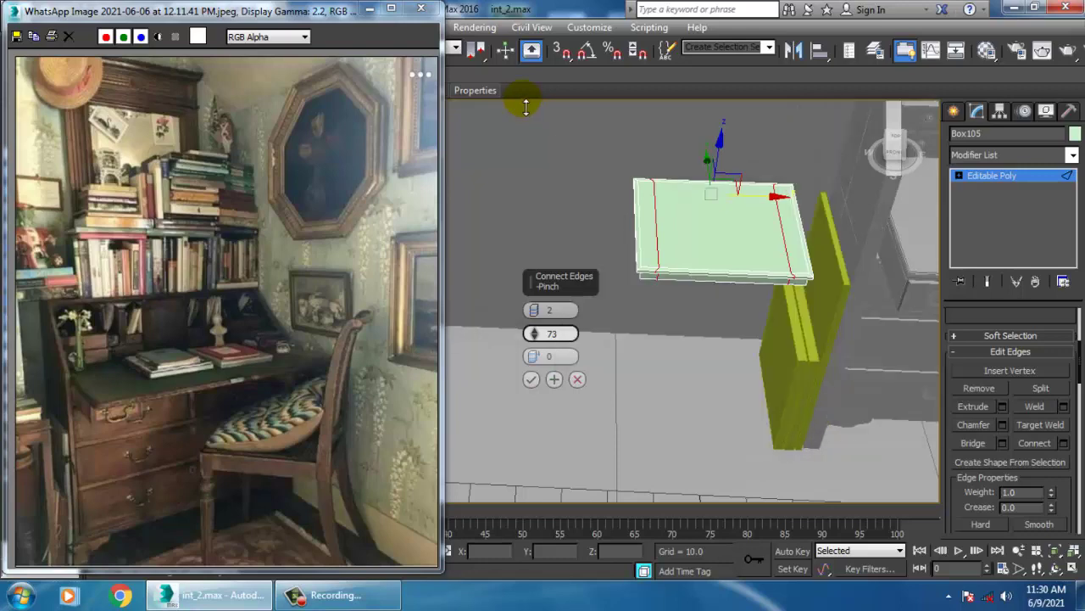
click(531, 379)
- Connect the slab's edges running front to back with two segments set close to its outer sides
alt+middle_drag(754, 329, 889, 296)
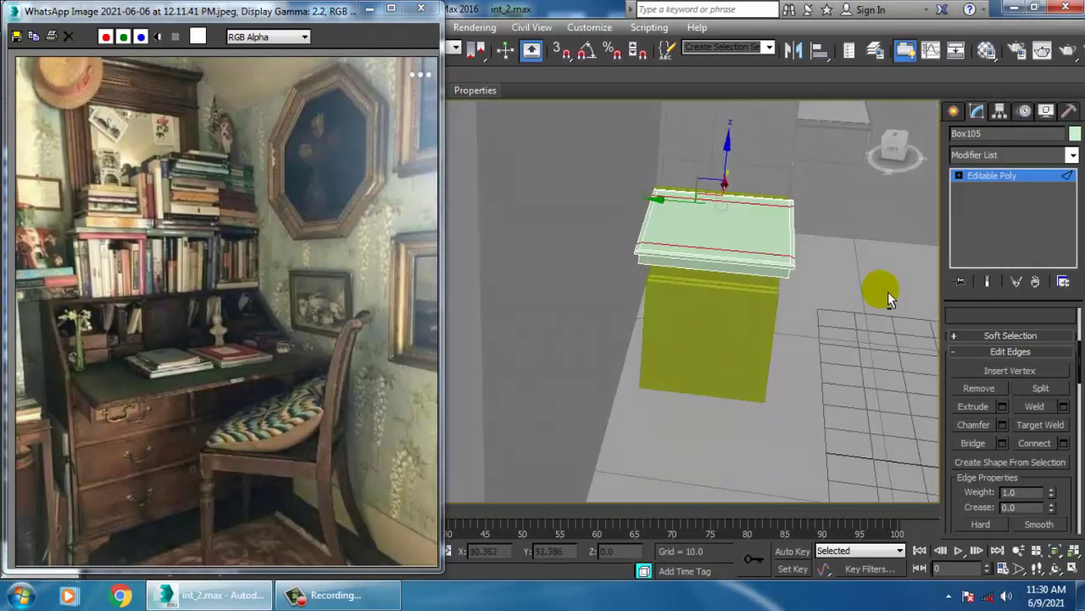
drag(713, 333, 714, 336)
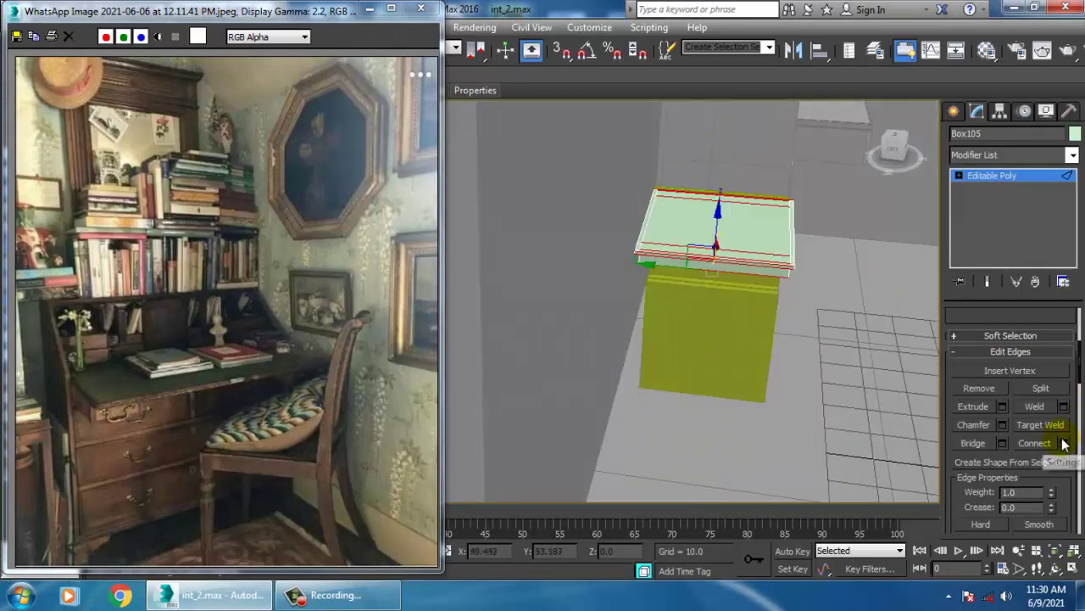
click(1064, 443)
click(529, 380)
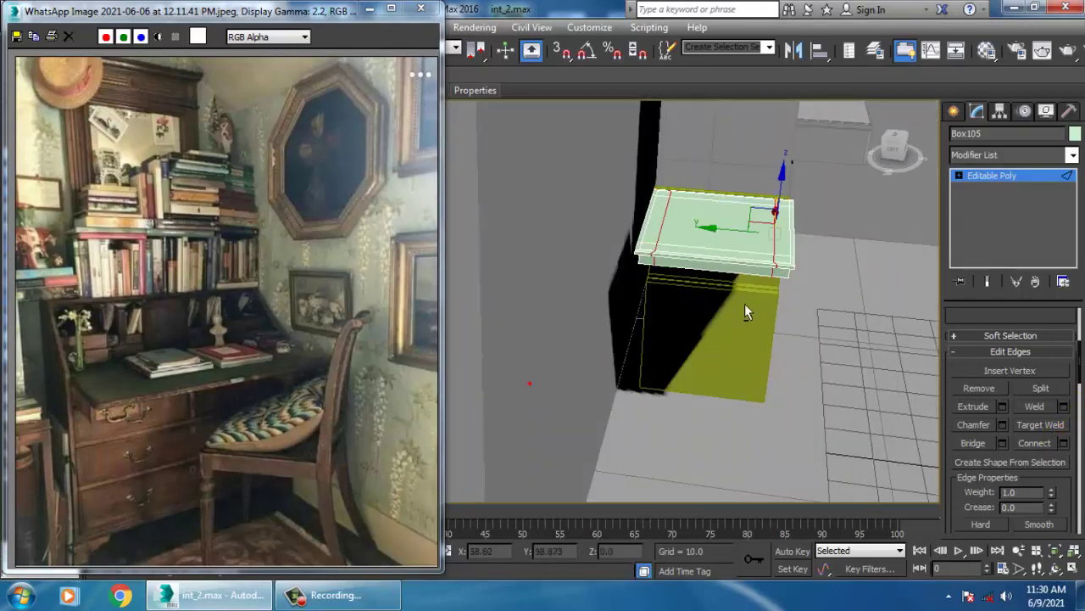
- Isolate the slab and extrude the four corner faces on its underside downward into long table legs
alt+middle_drag(744, 307, 831, 239)
key(alt+q)
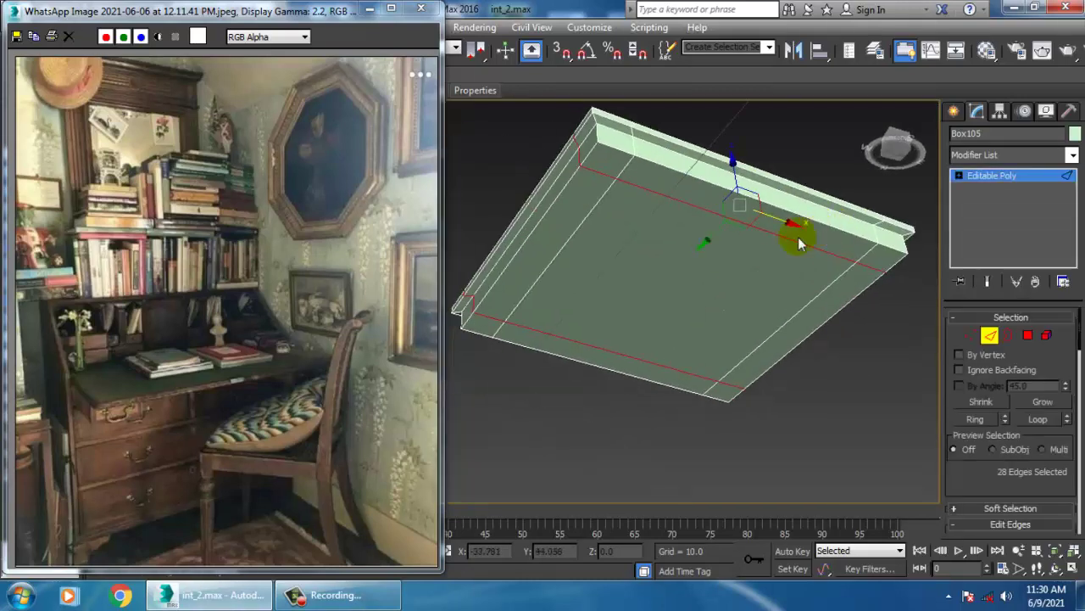
key(4)
alt+middle_drag(732, 238, 676, 245)
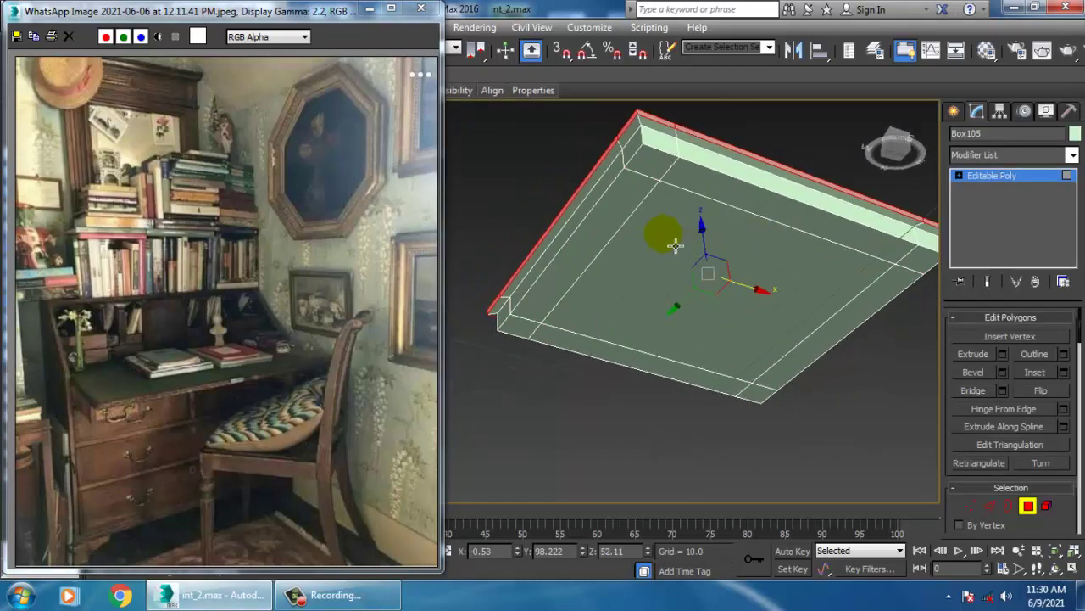
click(668, 176)
ctrl+click(926, 261)
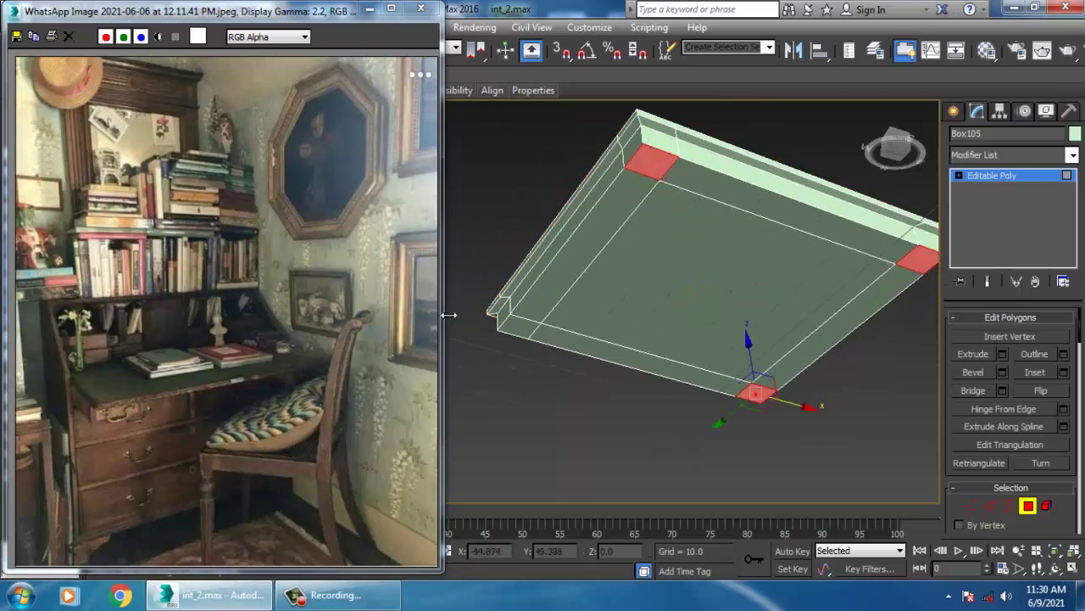
scroll(532, 332, down, 5)
alt+middle_drag(531, 332, 718, 366)
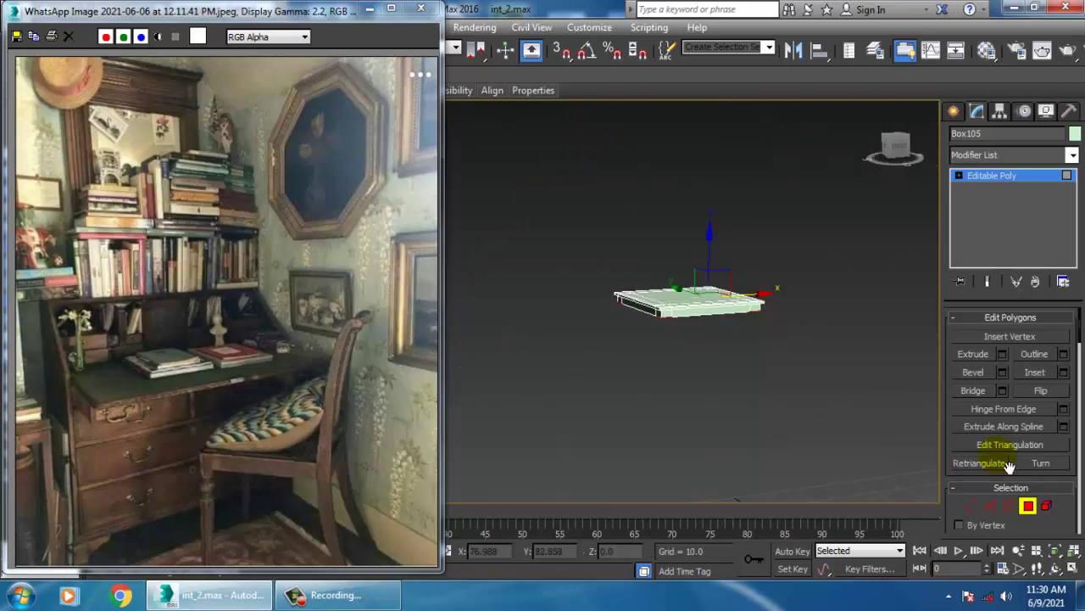
key(F3)
key(F3)
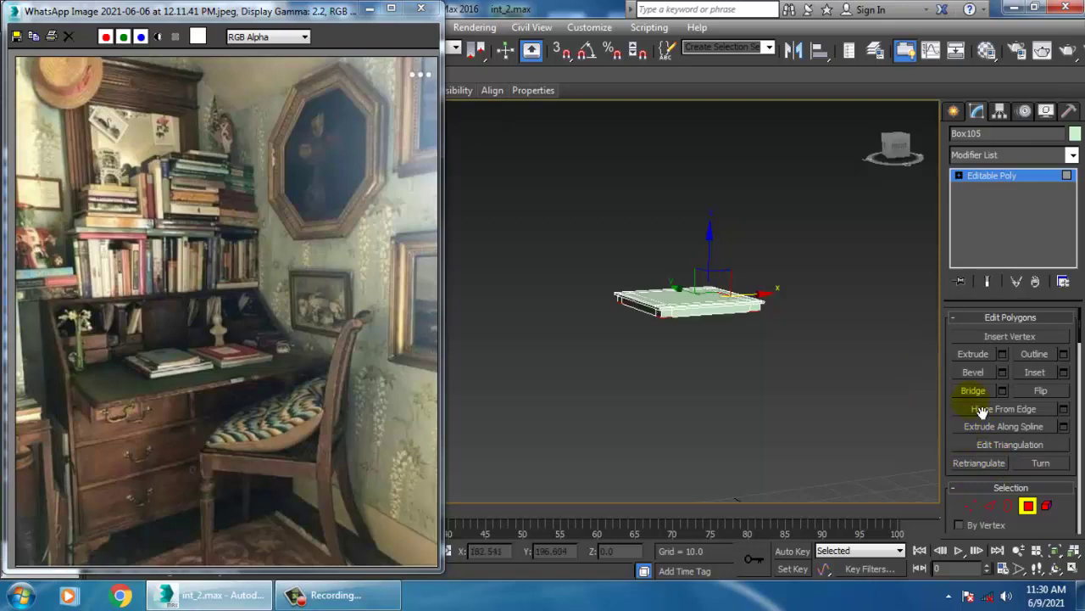
click(1003, 354)
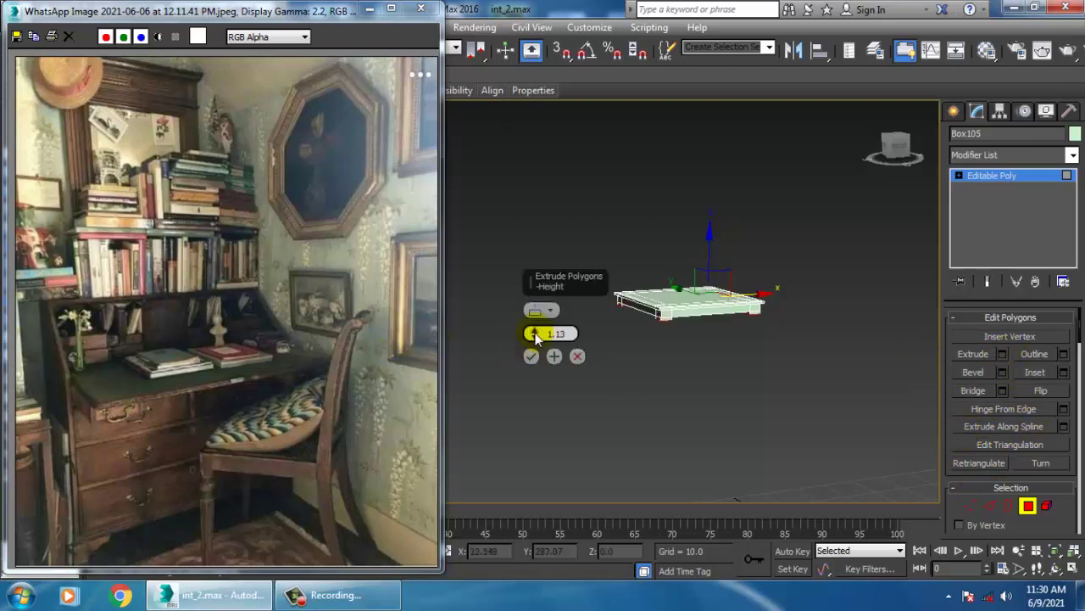
drag(536, 334, 610, 601)
click(532, 356)
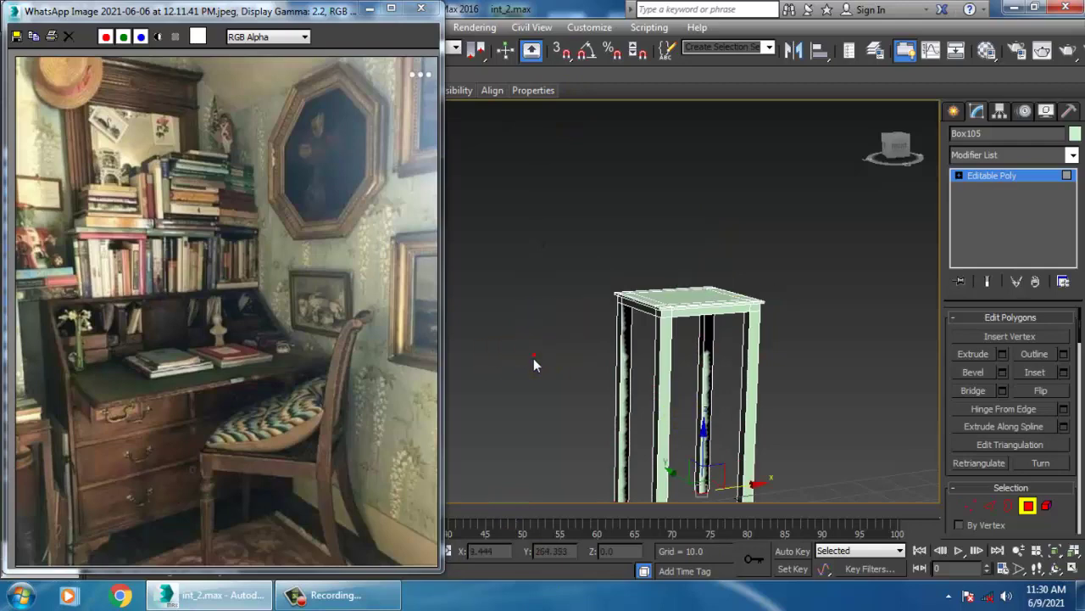
- End the isolation and shift the whole table along X to about -0.33
right_click(778, 212)
click(825, 98)
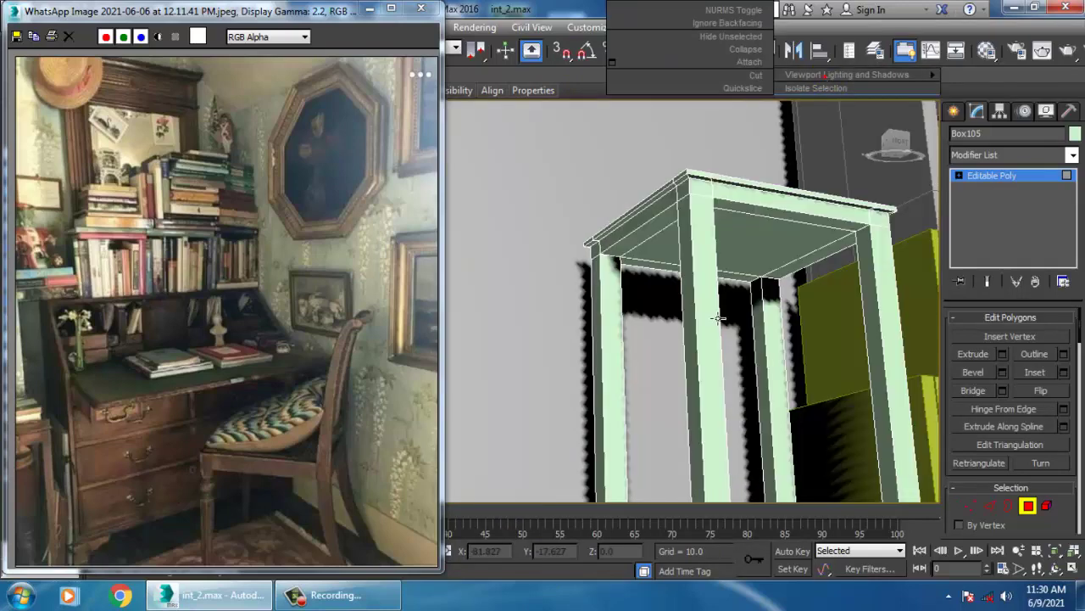
alt+middle_drag(727, 397, 753, 350)
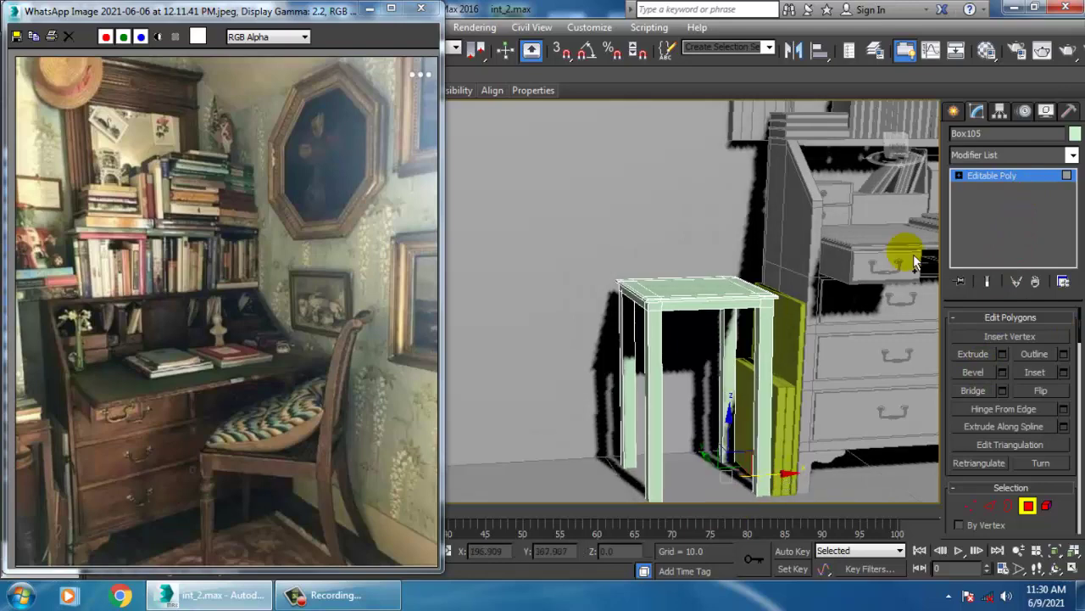
click(994, 176)
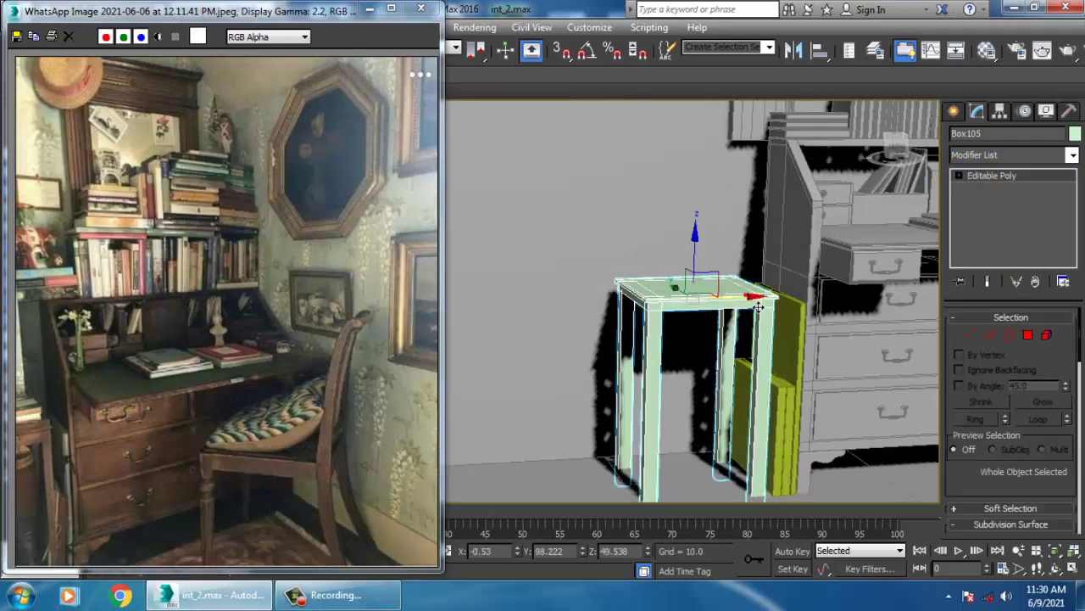
drag(757, 305, 758, 306)
alt+middle_drag(758, 306, 782, 356)
middle_drag(877, 249, 826, 317)
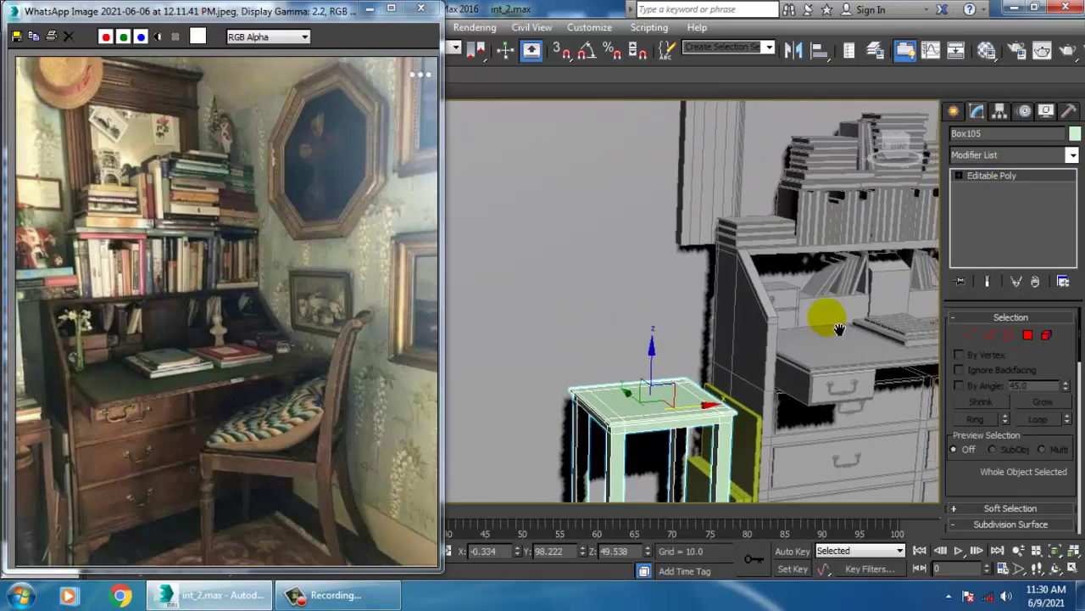
- Copy the three stacked books from the ledge above the desk's side panel and lower the copies onto the small table
click(770, 227)
scroll(750, 243, up, 2)
ctrl+click(752, 241)
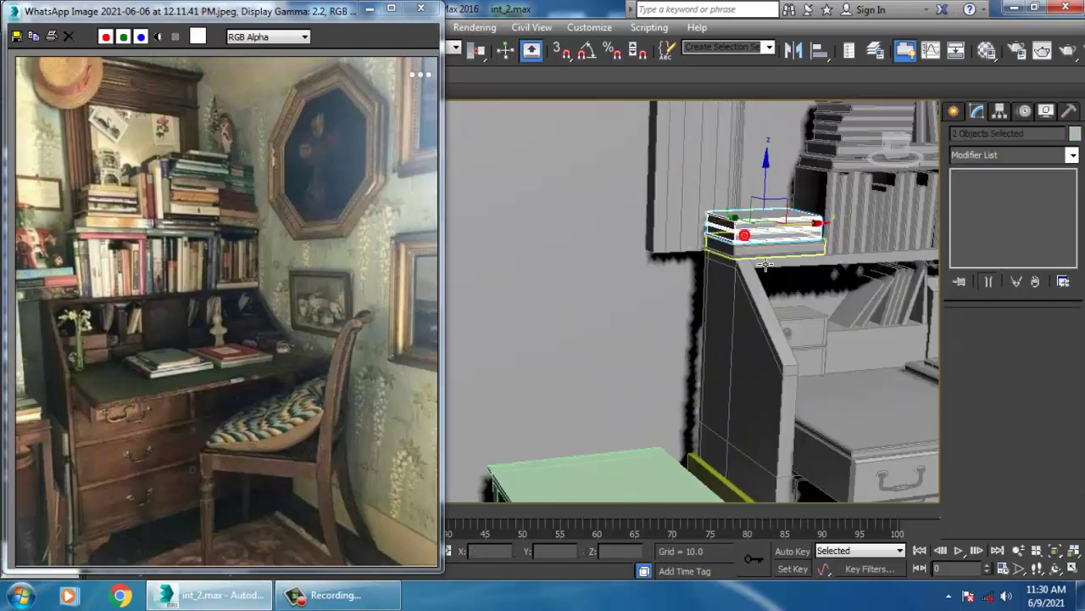
ctrl+click(753, 251)
scroll(755, 251, down, 2)
alt+middle_drag(759, 252, 818, 245)
shift+drag(819, 243, 696, 244)
click(544, 366)
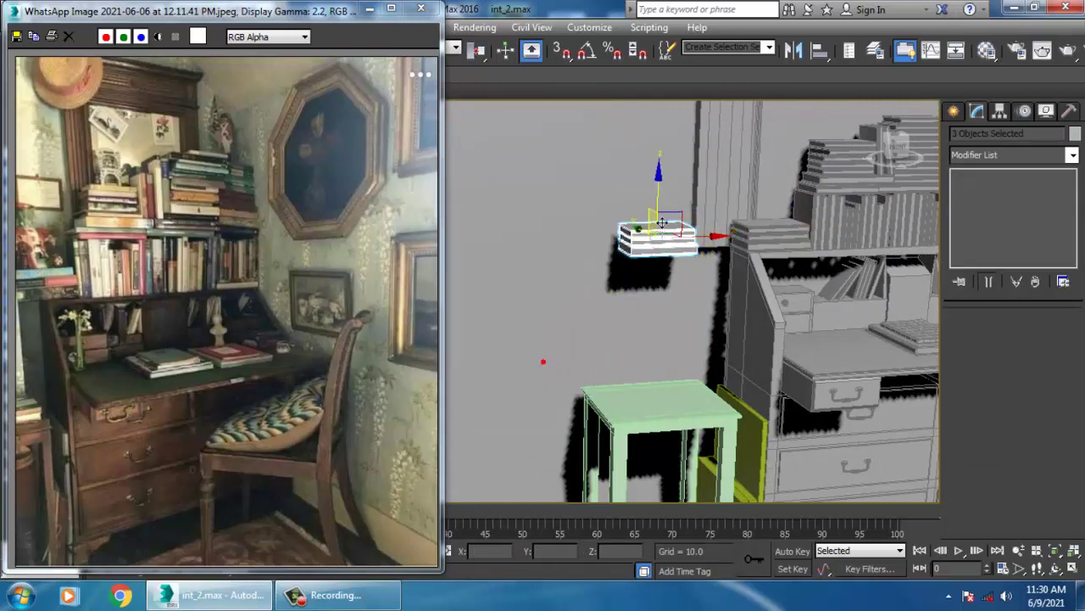
mouse_move(671, 197)
mouse_down()
mouse_move(695, 332)
mouse_move(695, 314)
mouse_up()
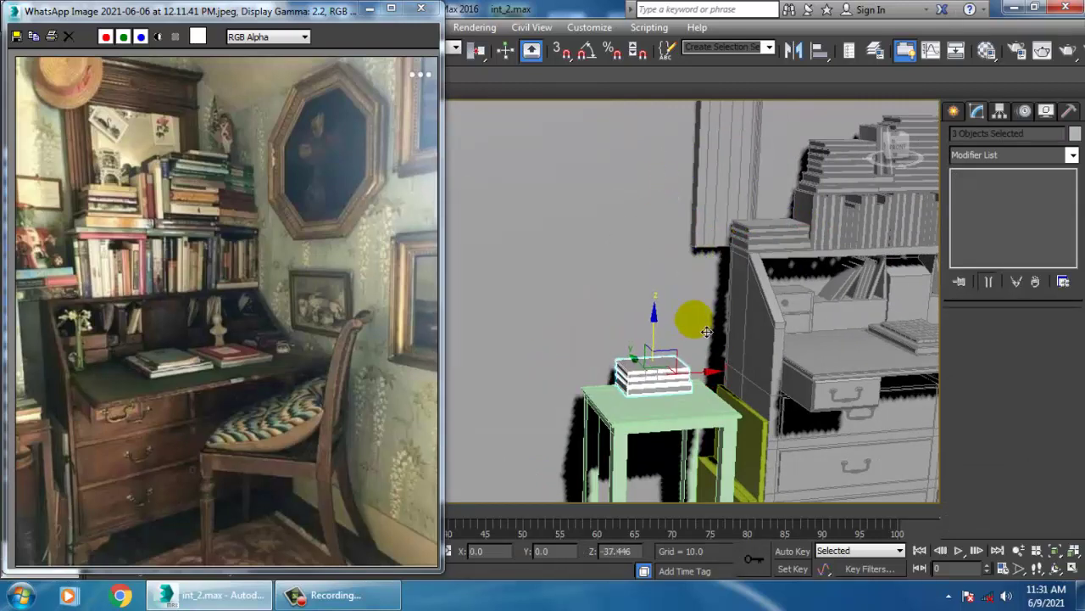
- Reposition the copied book stack on the small tabletop, closer to the side of the desk
scroll(655, 326, up, 10)
scroll(656, 327, down, 10)
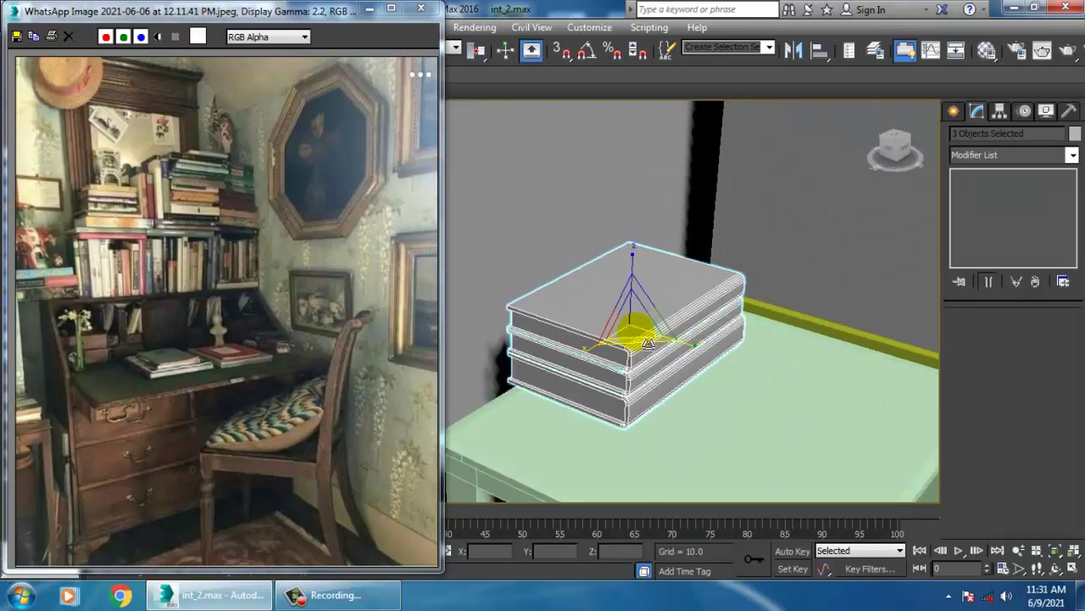
key(w)
drag(627, 320, 690, 346)
alt+middle_drag(754, 364, 690, 343)
mouse_move(753, 317)
mouse_down()
mouse_move(753, 299)
mouse_move(758, 313)
mouse_up()
scroll(757, 316, down, 5)
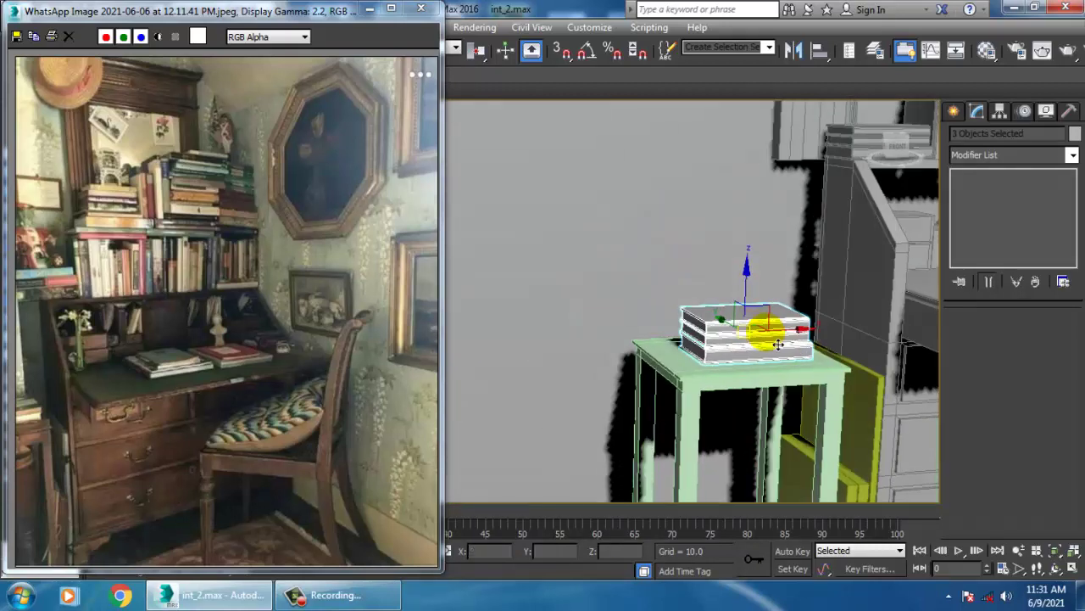
- In the front view, lower the upper vertices of the top book on the small table slightly to make it thinner
alt+middle_drag(778, 342, 789, 364)
scroll(746, 359, up, 5)
click(669, 295)
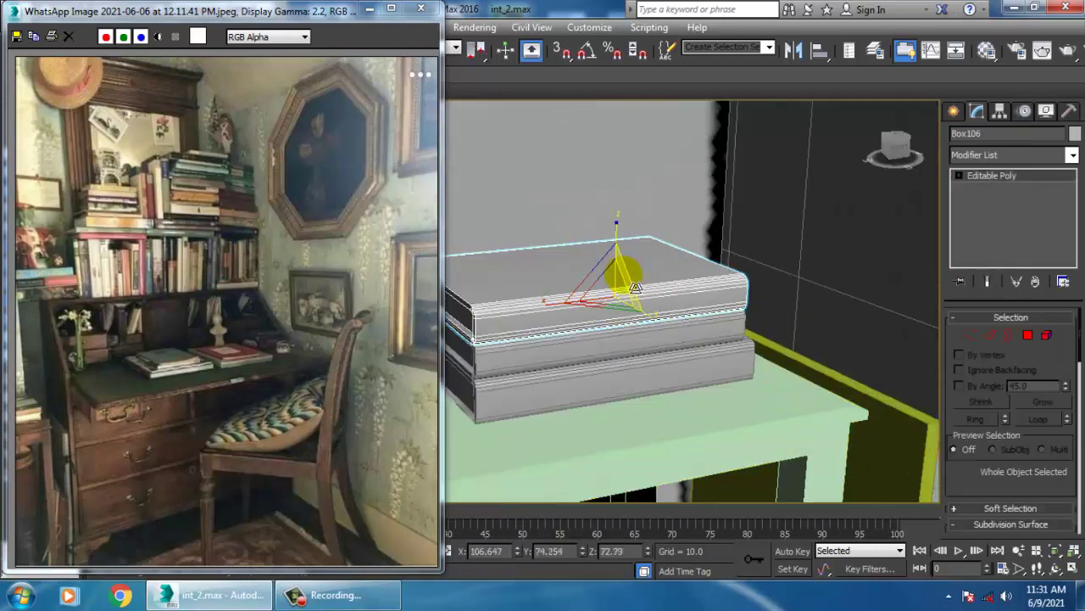
key(alt+w)
middle_click(820, 227)
key(alt+w)
middle_drag(799, 244, 845, 294)
key(1)
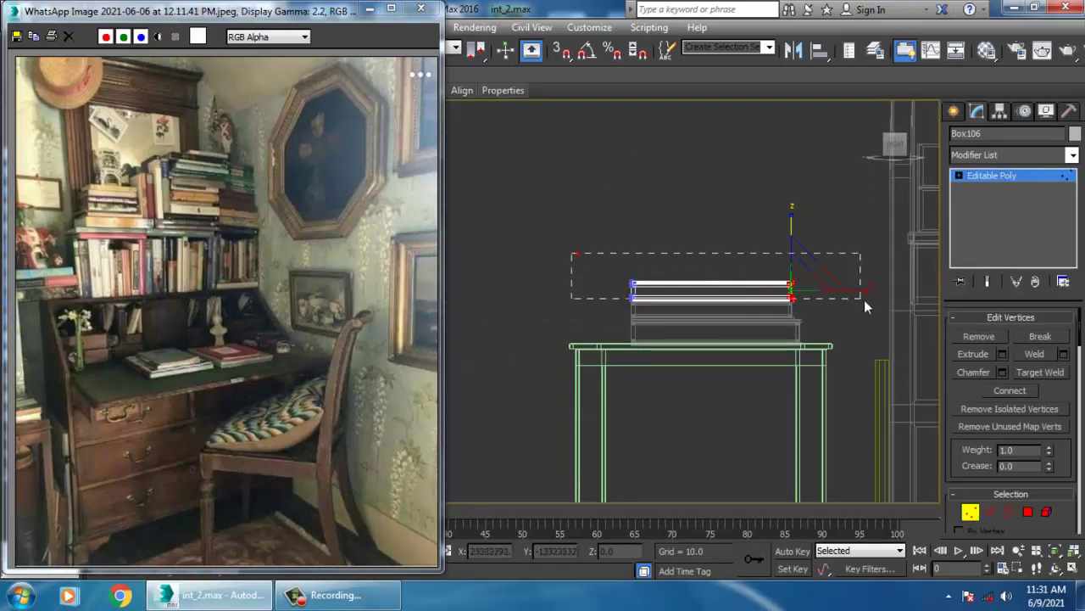
drag(871, 291, 872, 292)
scroll(760, 275, up, 2)
key(2)
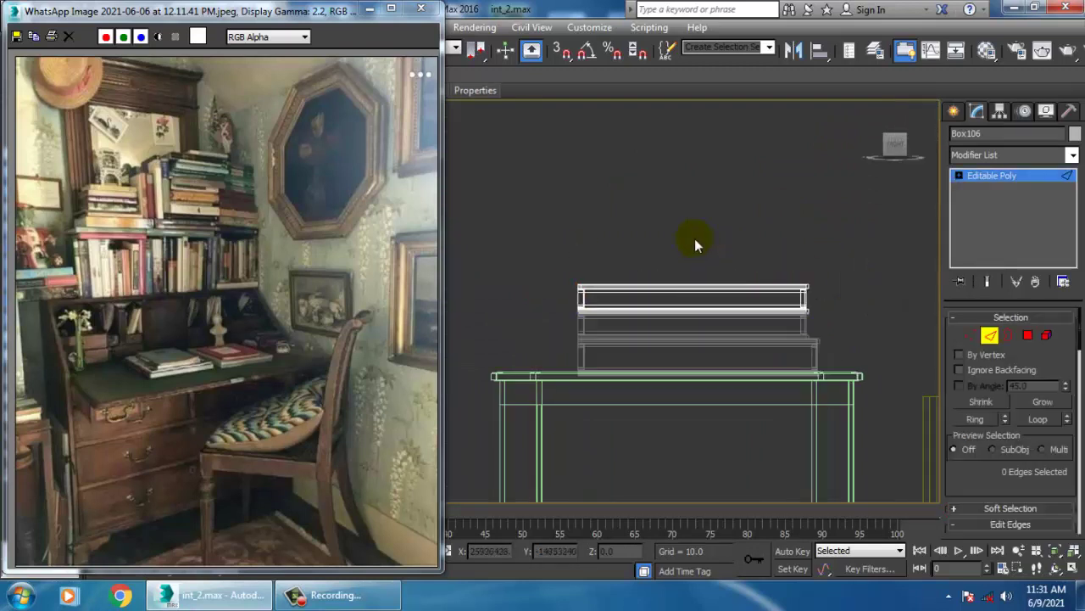
key(1)
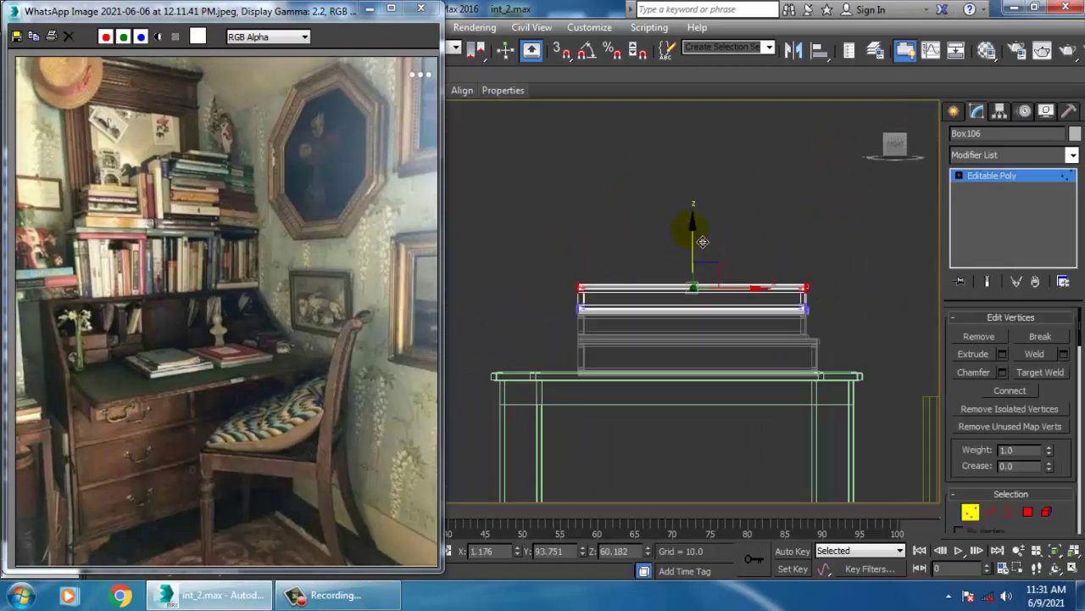
drag(703, 241, 709, 246)
click(1028, 175)
key(alt+w)
right_click(819, 401)
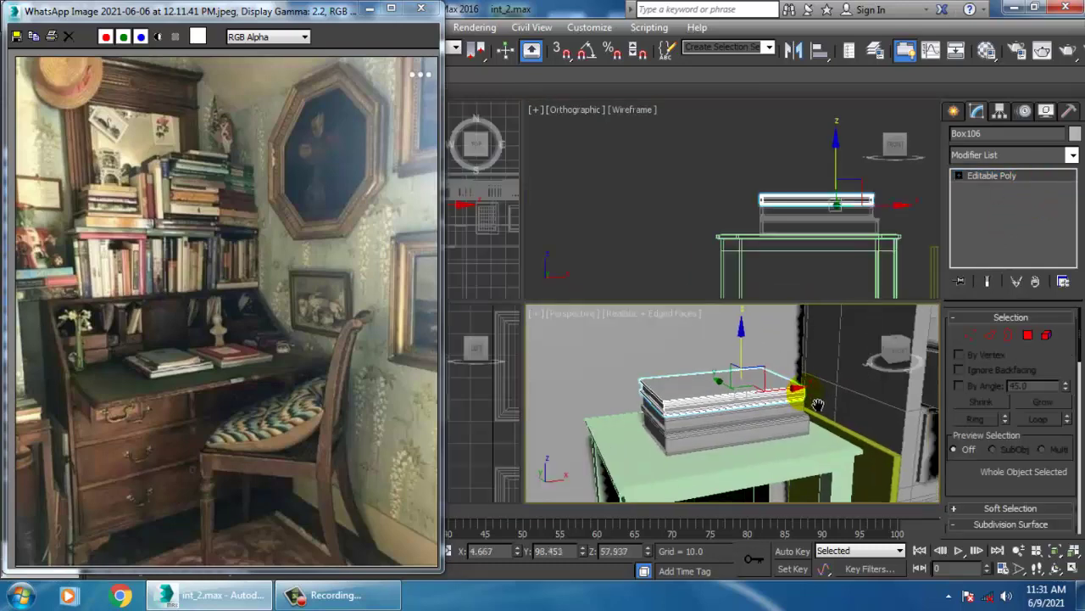
key(alt+w)
- Assign the same grey object color to all objects in the scene, then clear the selection
scroll(819, 401, down, 5)
middle_drag(819, 401, 692, 341)
scroll(662, 341, down, 7)
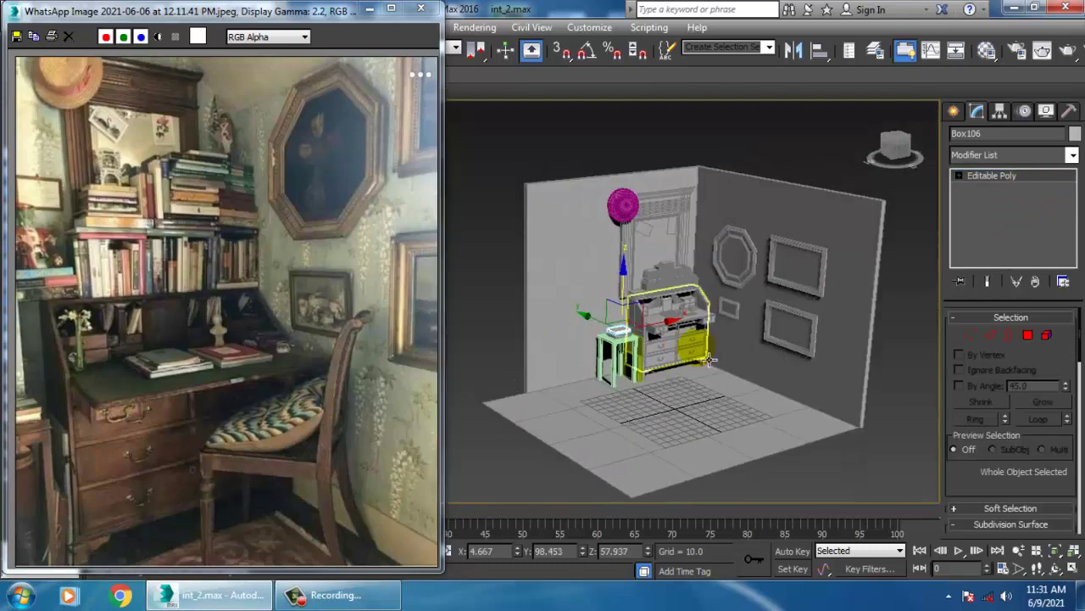
key(ctrl+a)
click(1075, 134)
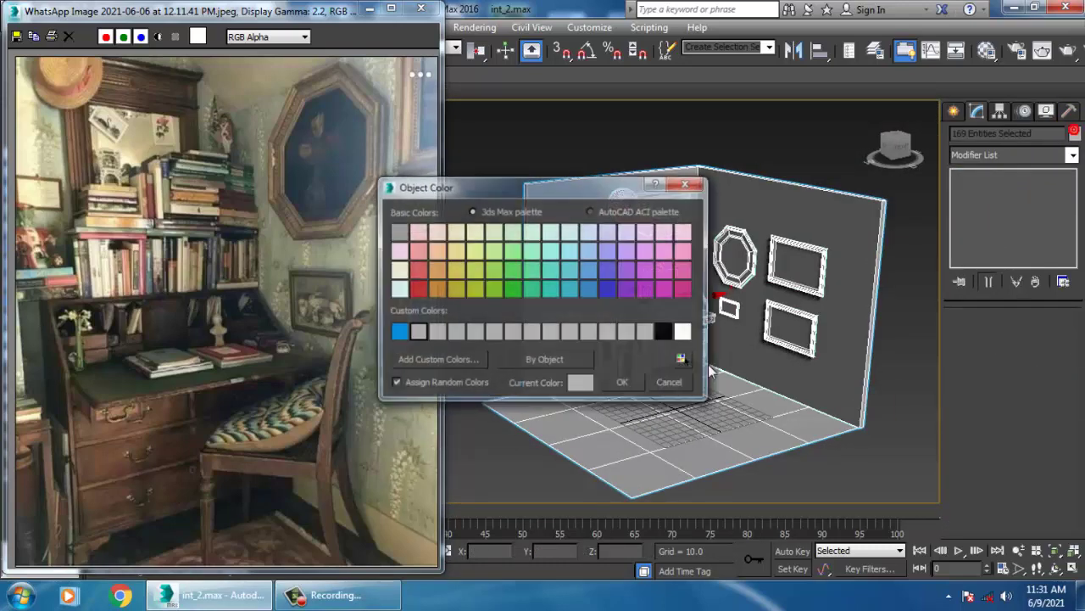
click(627, 384)
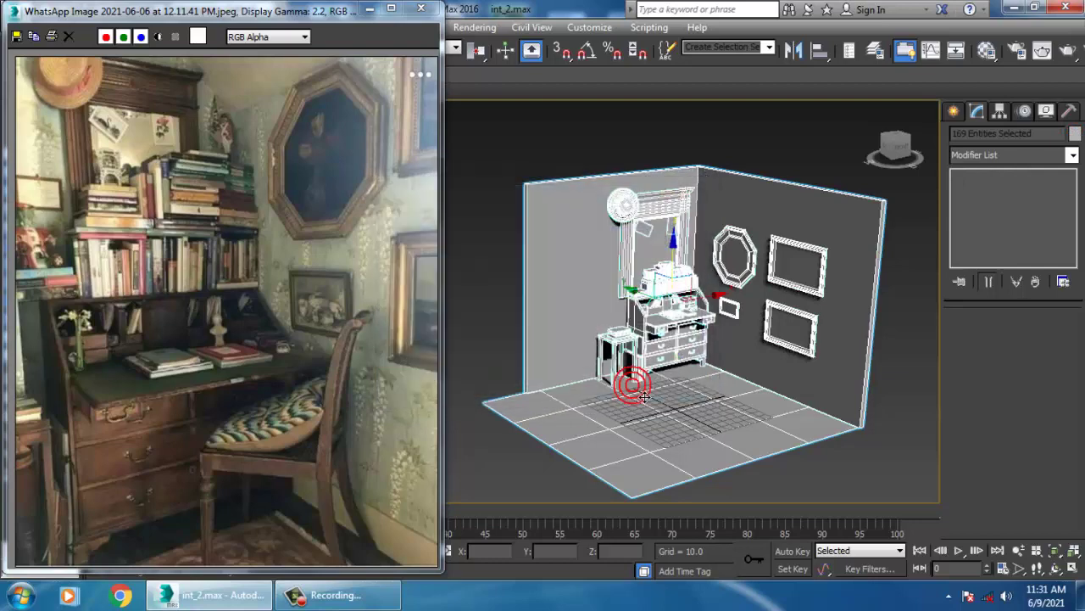
middle_drag(708, 284, 732, 314)
click(785, 164)
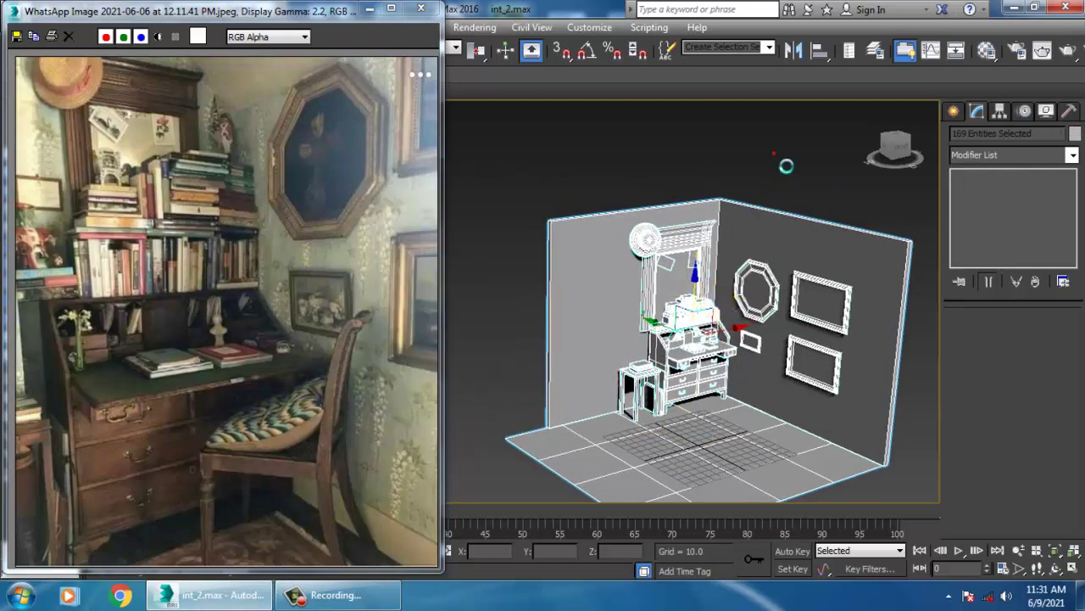
- Copy the three books on the small table upward once and rest the copies on top of the original stack
scroll(661, 358, up, 8)
middle_drag(660, 360, 658, 293)
click(624, 368)
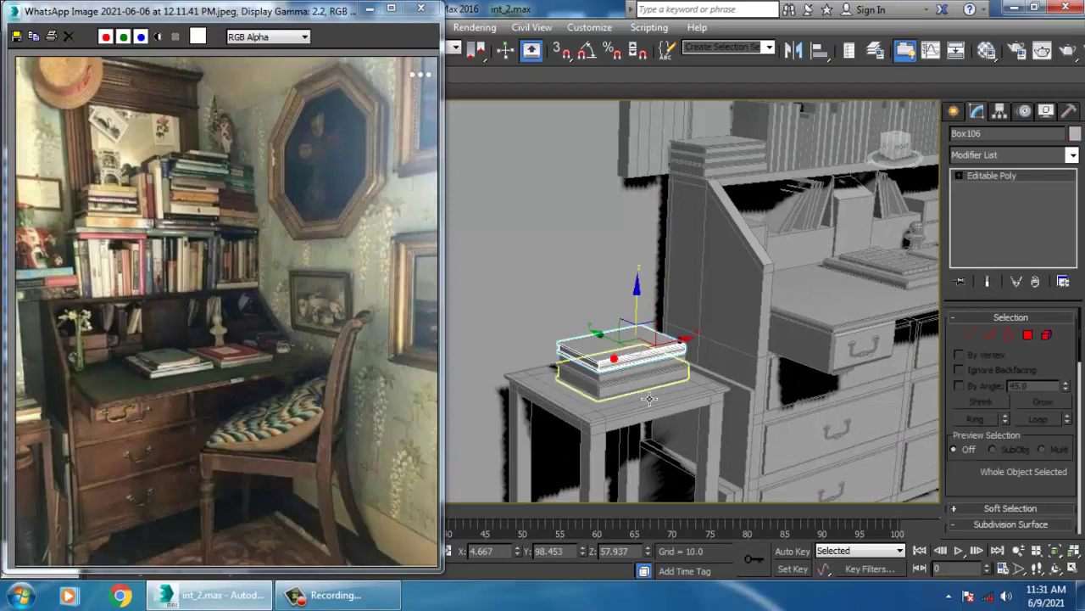
alt+middle_drag(634, 372, 676, 322)
scroll(736, 337, up, 5)
scroll(688, 345, down, 3)
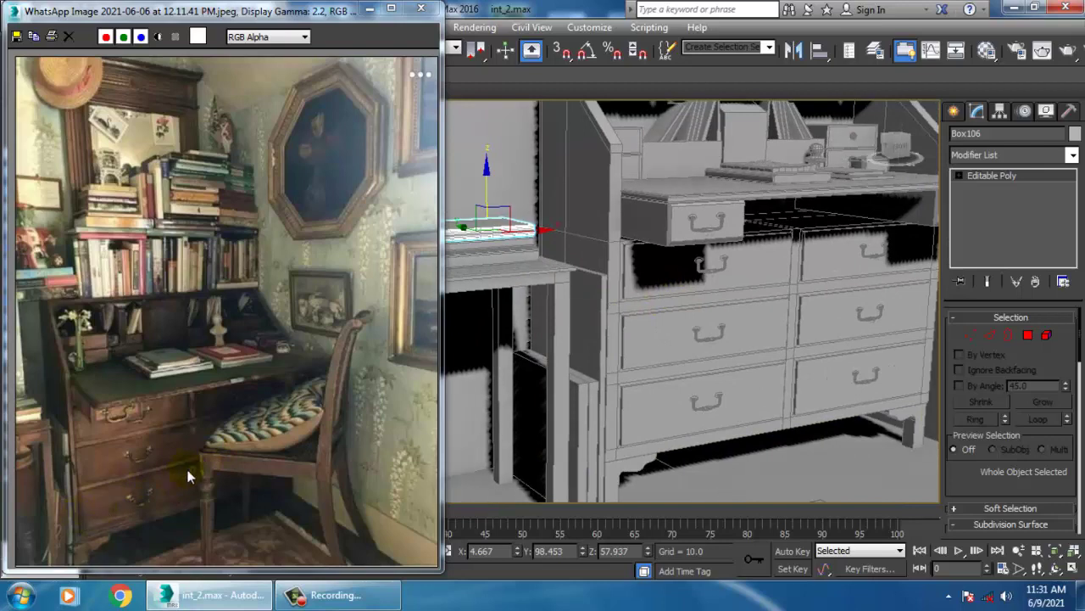
middle_drag(475, 356, 594, 409)
alt+middle_drag(594, 410, 657, 392)
scroll(637, 320, up, 3)
middle_drag(621, 316, 630, 326)
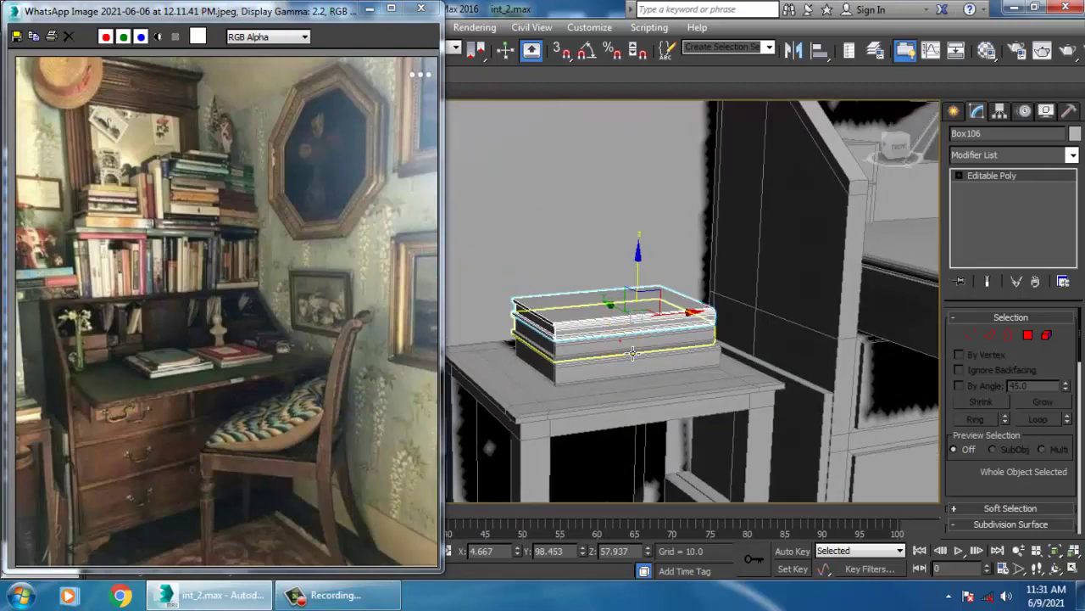
ctrl+click(626, 344)
ctrl+click(626, 367)
shift+drag(625, 295, 645, 232)
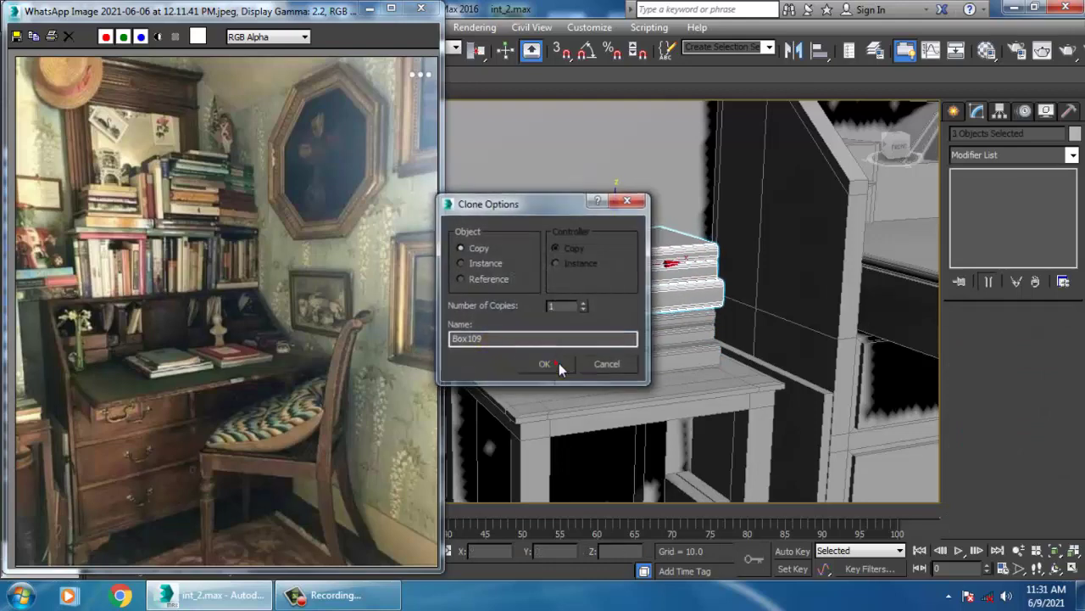
click(560, 366)
scroll(635, 296, up, 4)
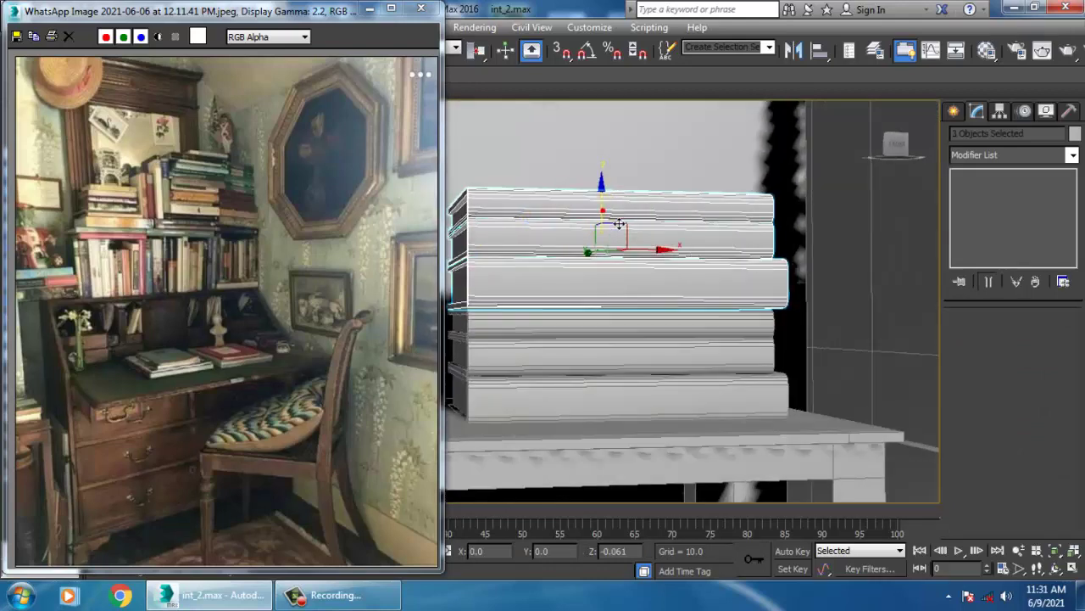
- Rotate the copied books individually by small angles about the vertical axis, turning the topmost one by about 7 degrees
alt+middle_drag(618, 225, 638, 257)
click(564, 308)
key(e)
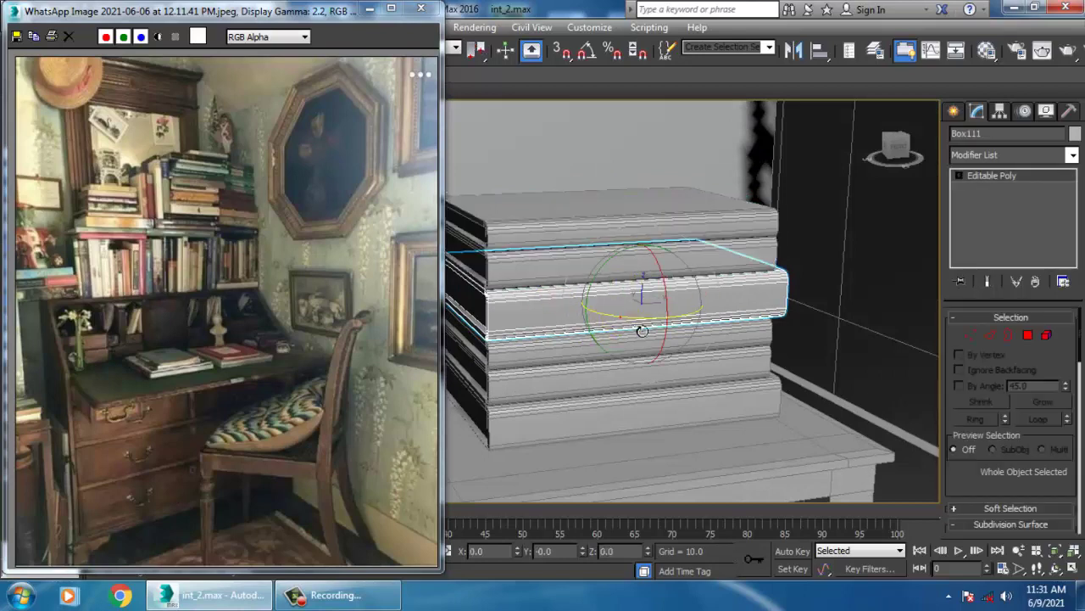
click(627, 255)
drag(625, 282, 636, 243)
click(590, 252)
- Copy the smallest rectangular picture frame from the side wall along X to about 0.85, near the small table
scroll(658, 254, down, 5)
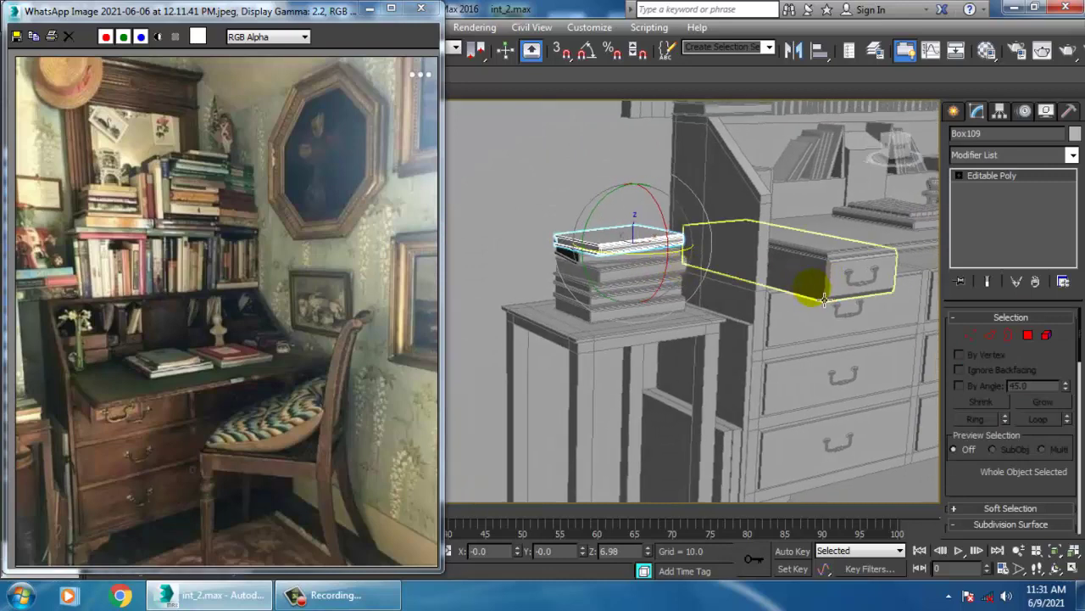
alt+middle_drag(822, 298, 719, 322)
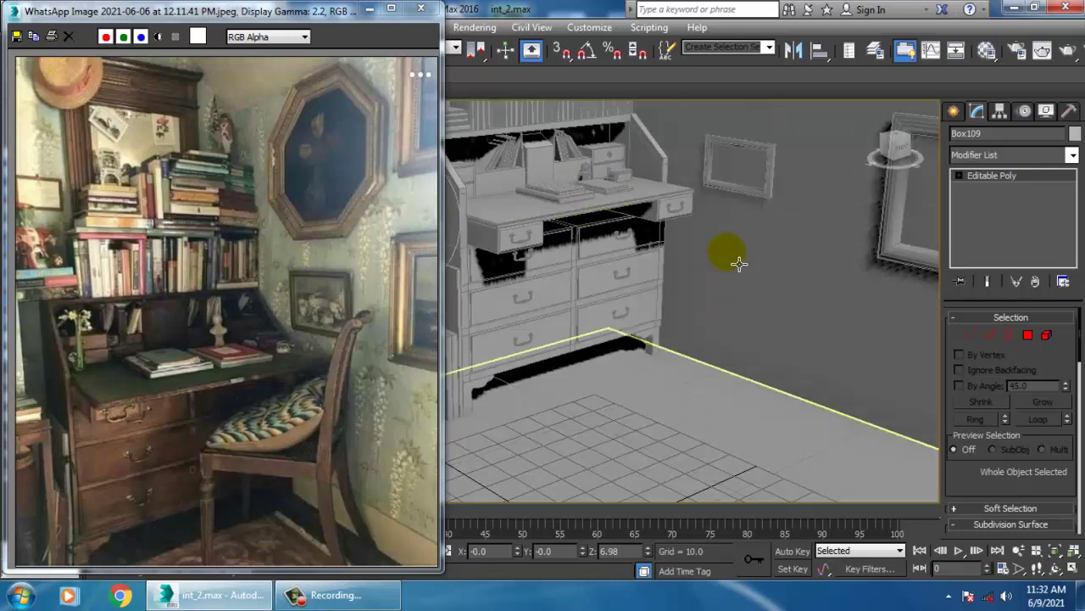
alt+middle_drag(722, 252, 738, 344)
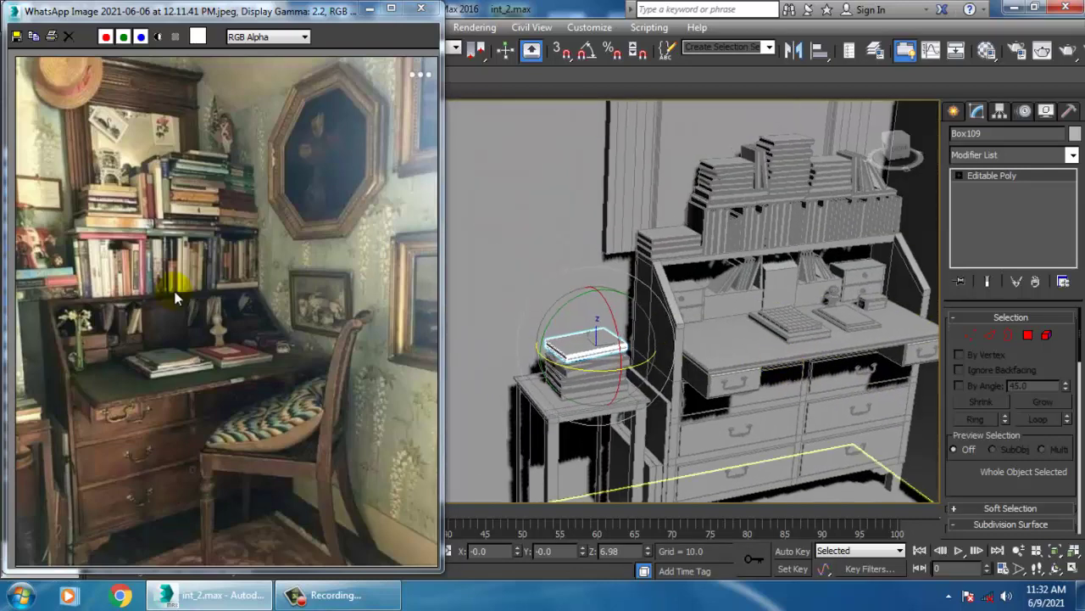
scroll(85, 235, up, 2)
middle_drag(156, 232, 241, 312)
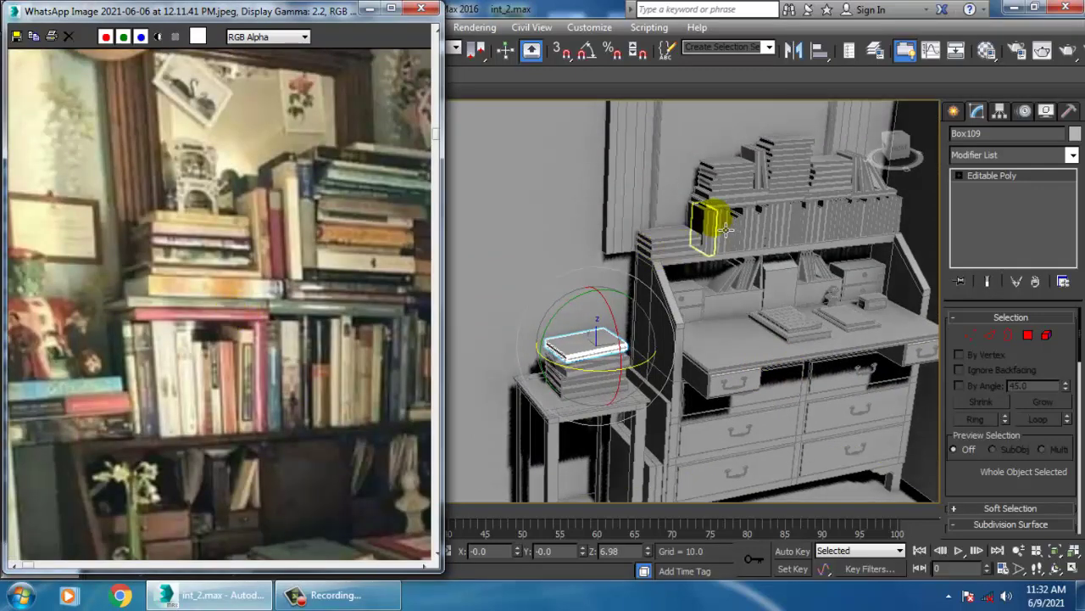
middle_drag(710, 223, 660, 270)
scroll(775, 326, down, 5)
alt+middle_drag(659, 270, 696, 271)
click(754, 310)
alt+middle_drag(755, 310, 761, 330)
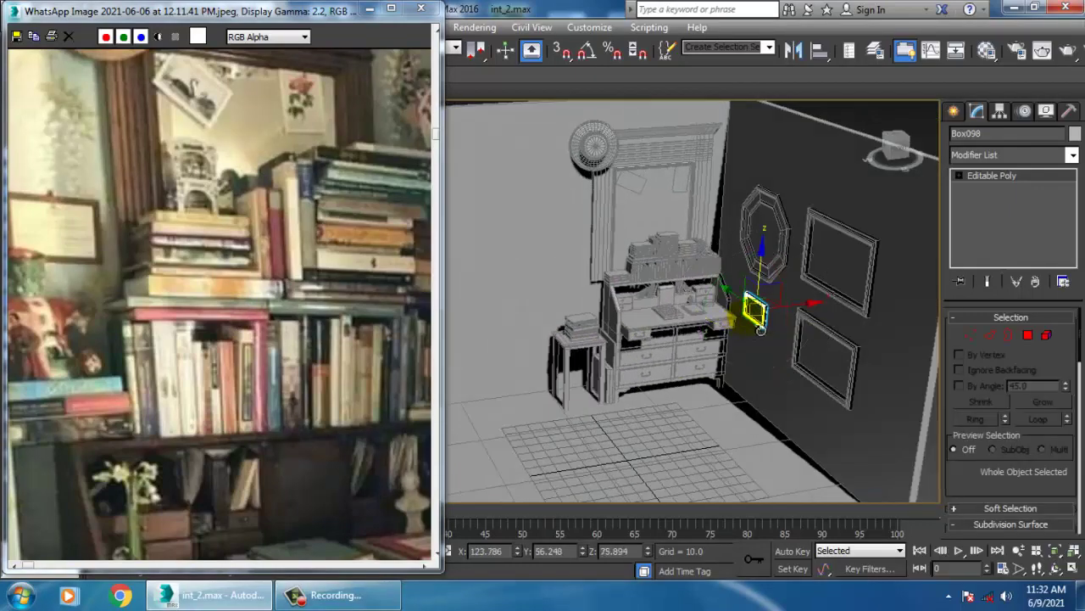
shift+drag(812, 315, 645, 321)
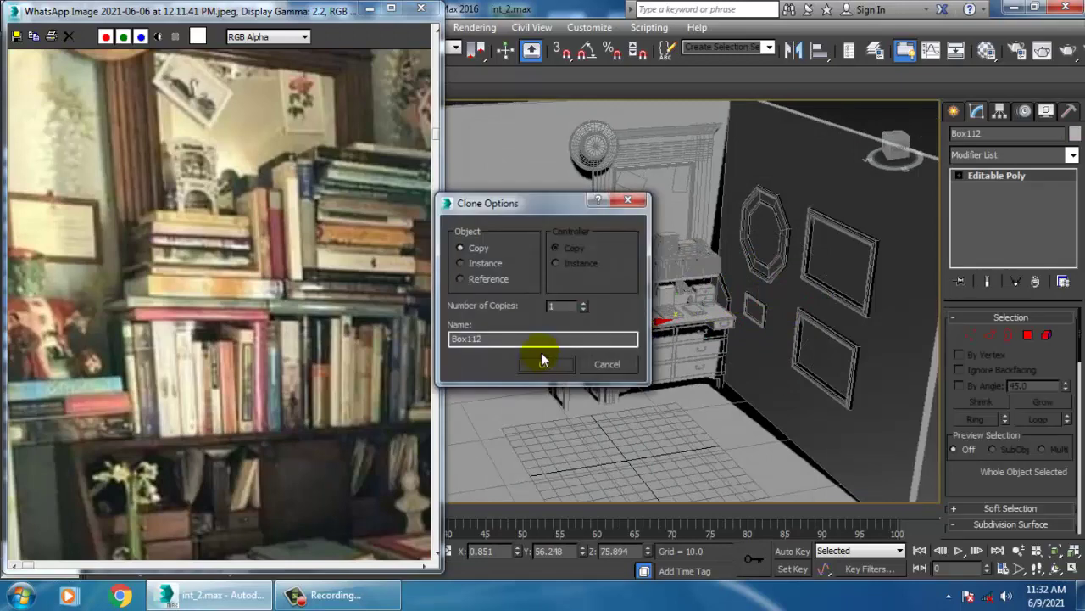
key(Return)
- Turn on angle snapping and rotate the copied frame 90 degrees about Z to face out from the back wall
click(587, 51)
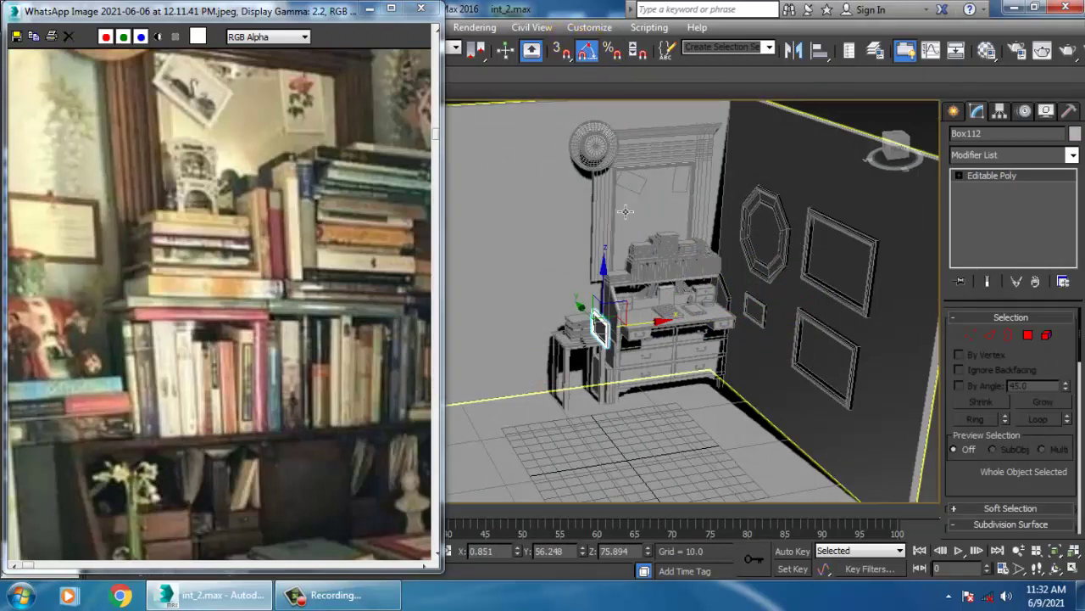
key(e)
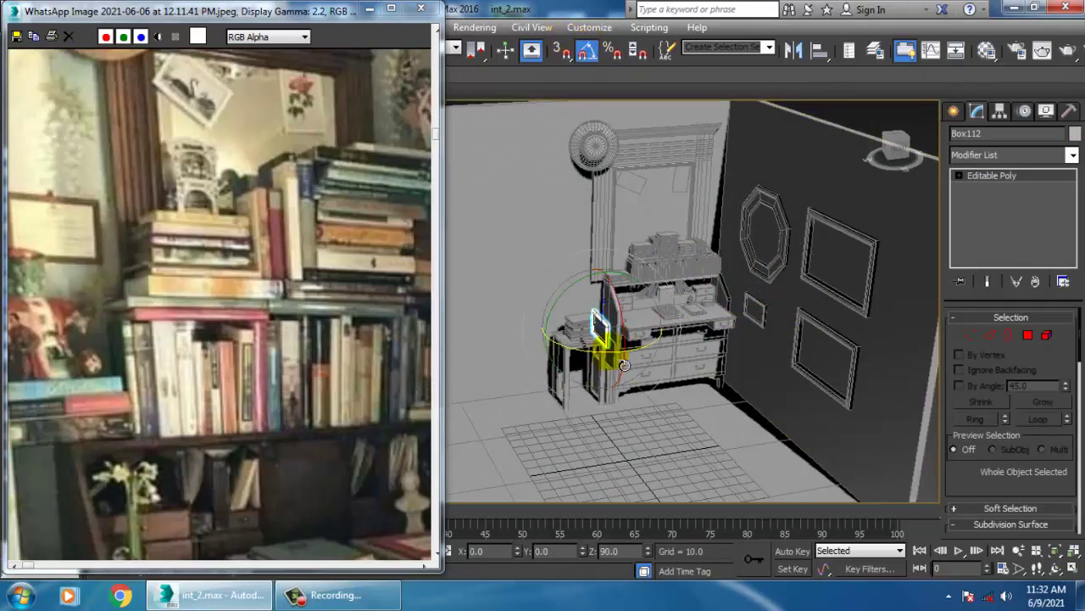
key(w)
alt+middle_drag(624, 365, 615, 340)
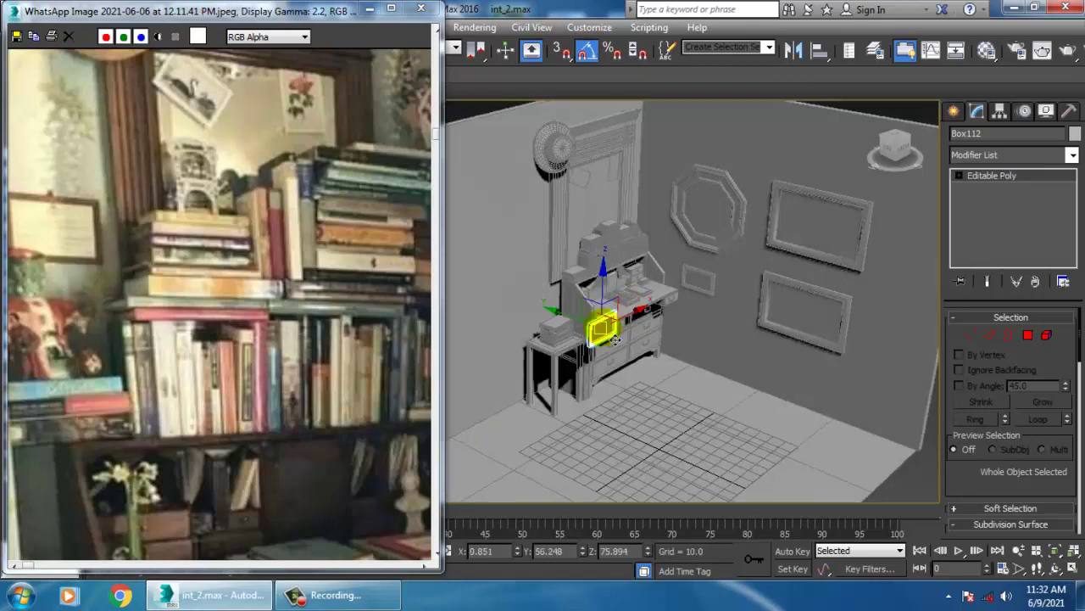
- Move the copied frame to the back wall above the small table, at about X -3.85, Y 118.17, Z 106.88
drag(614, 340, 517, 297)
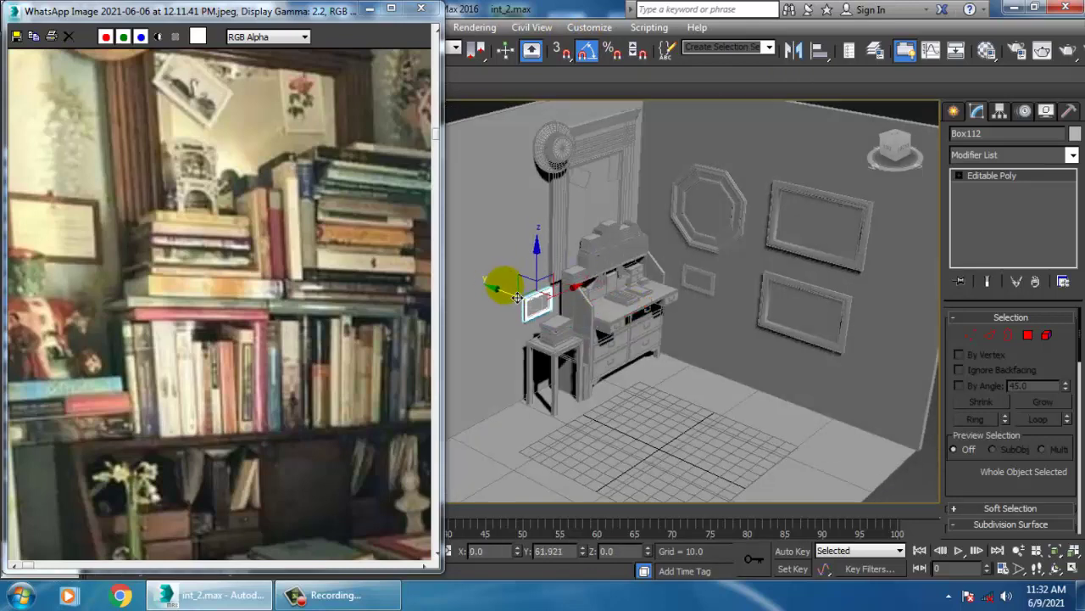
key(z)
scroll(567, 288, down, 4)
alt+middle_drag(549, 278, 619, 300)
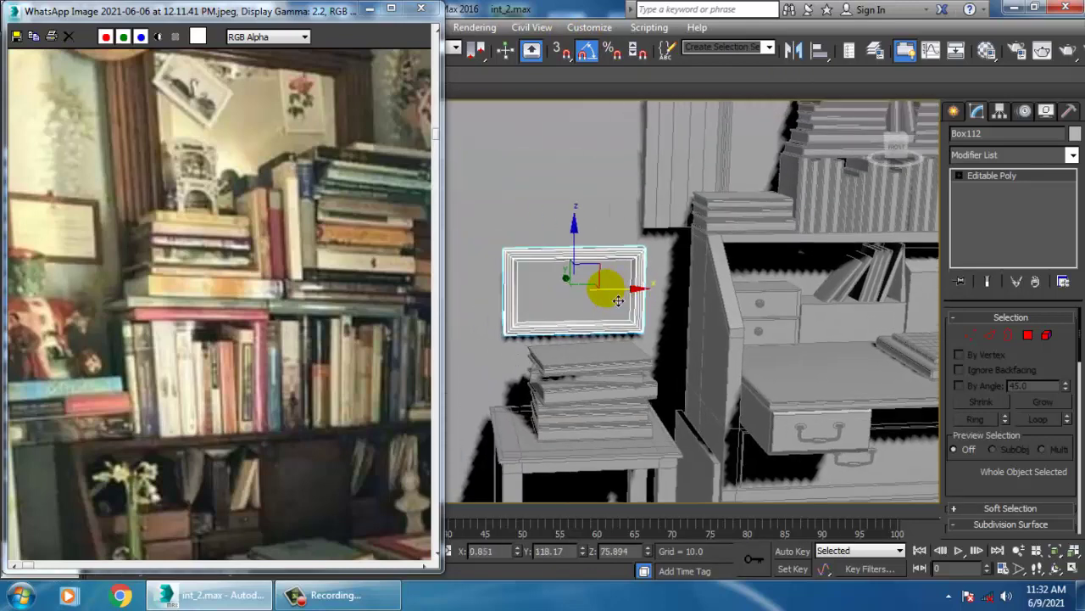
scroll(618, 298, down, 3)
drag(596, 266, 600, 171)
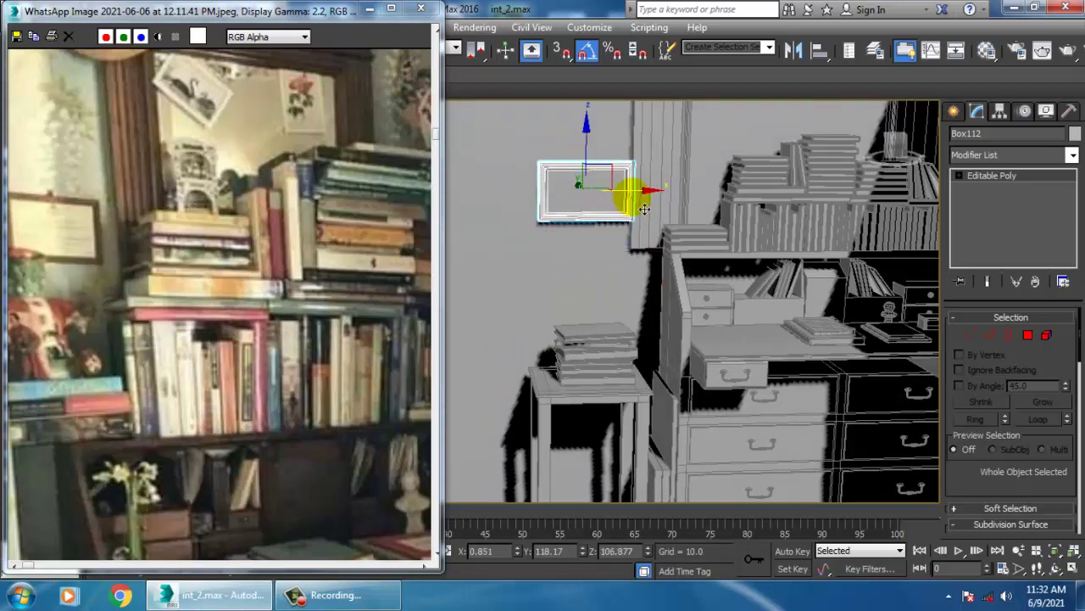
drag(658, 202, 645, 202)
- Push the copied frame closer against the back wall, to about Y 119.85
key(z)
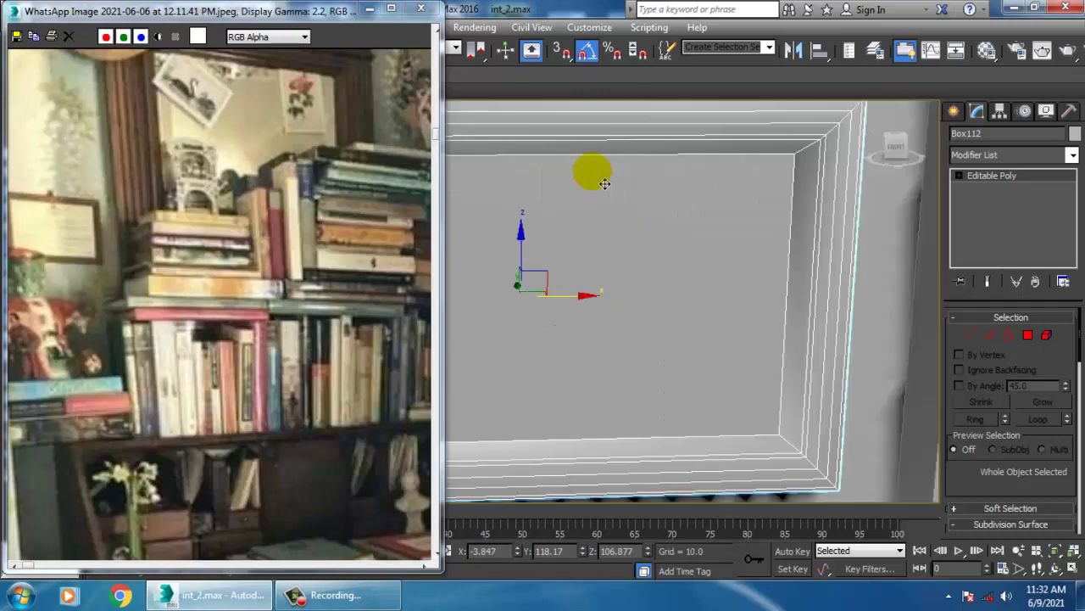
scroll(608, 184, down, 4)
alt+middle_drag(608, 184, 721, 227)
drag(573, 247, 558, 245)
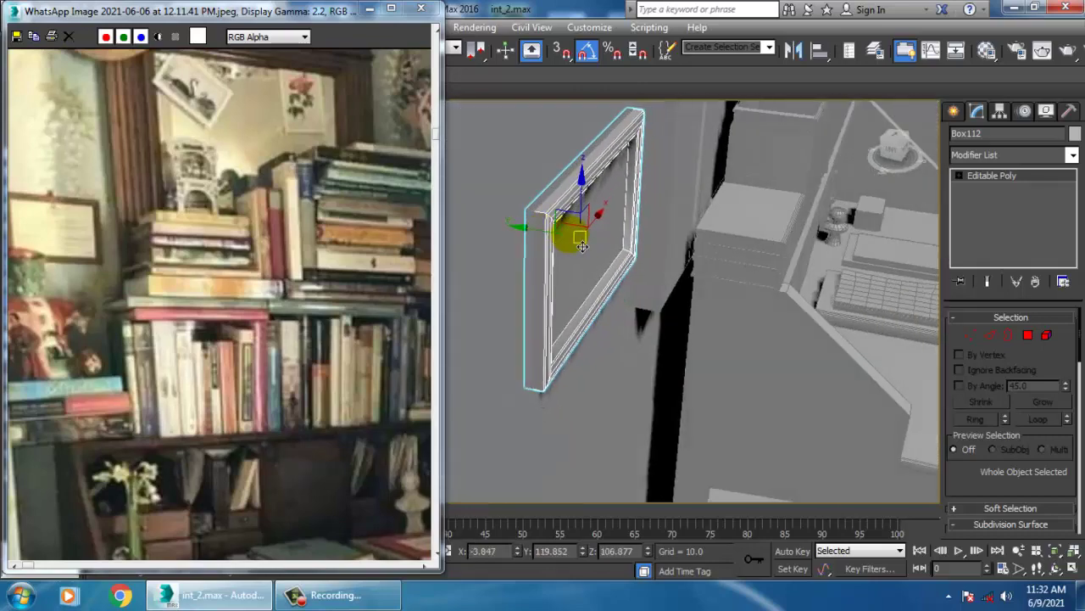
scroll(583, 237, down, 4)
alt+middle_drag(649, 250, 837, 276)
scroll(573, 209, down, 3)
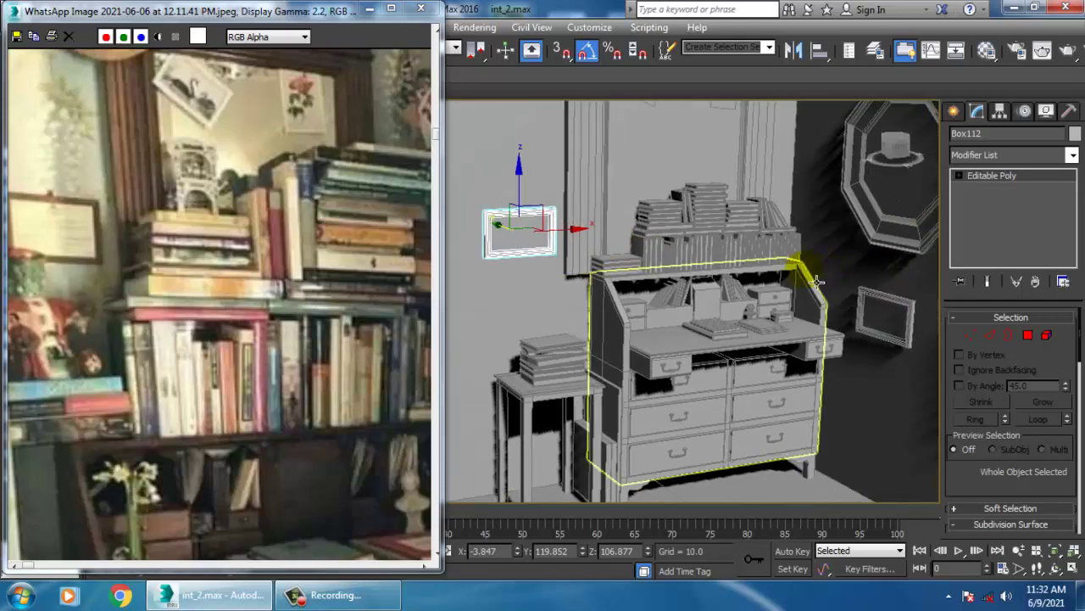
- Compare the modelled desk with the reference photo, examining the flower vase area and the desktop in front and perspective views
middle_drag(734, 235, 752, 308)
middle_drag(243, 418, 251, 283)
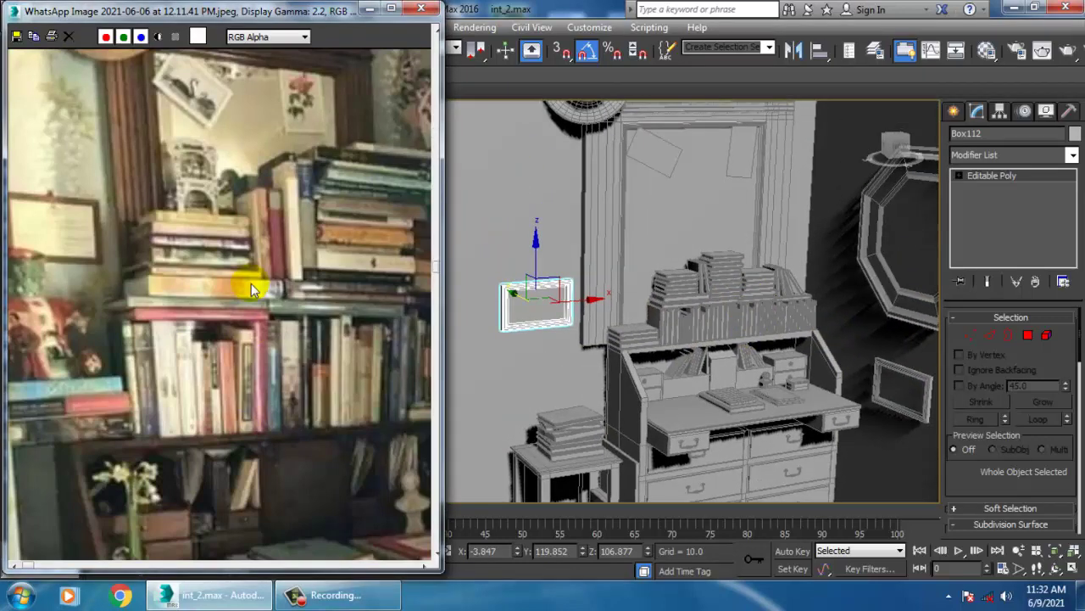
alt+middle_drag(769, 427, 707, 444)
middle_drag(706, 443, 754, 405)
scroll(754, 405, up, 4)
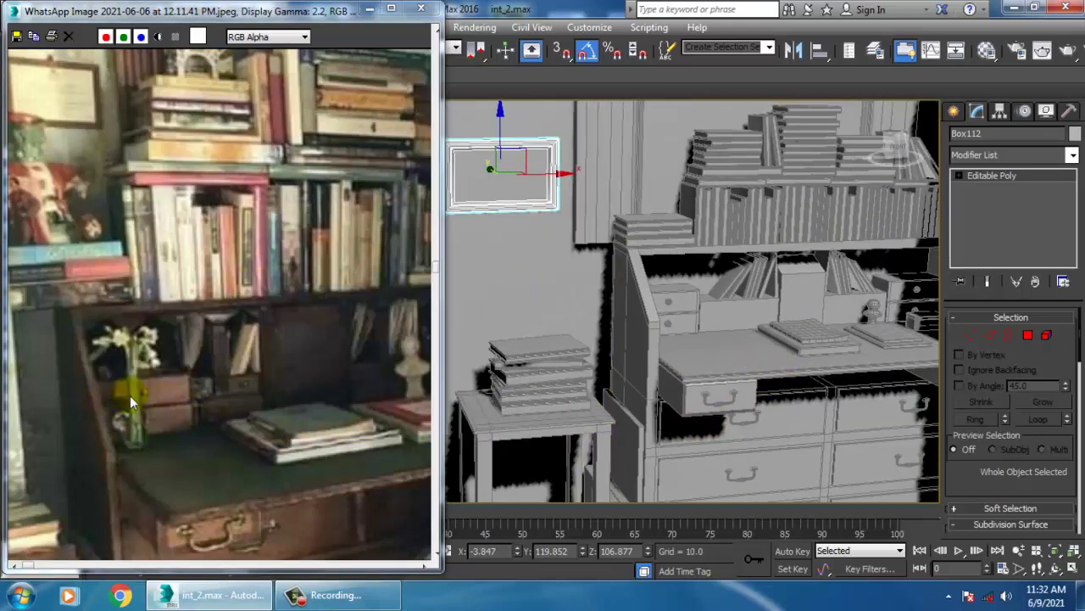
key(alt+w)
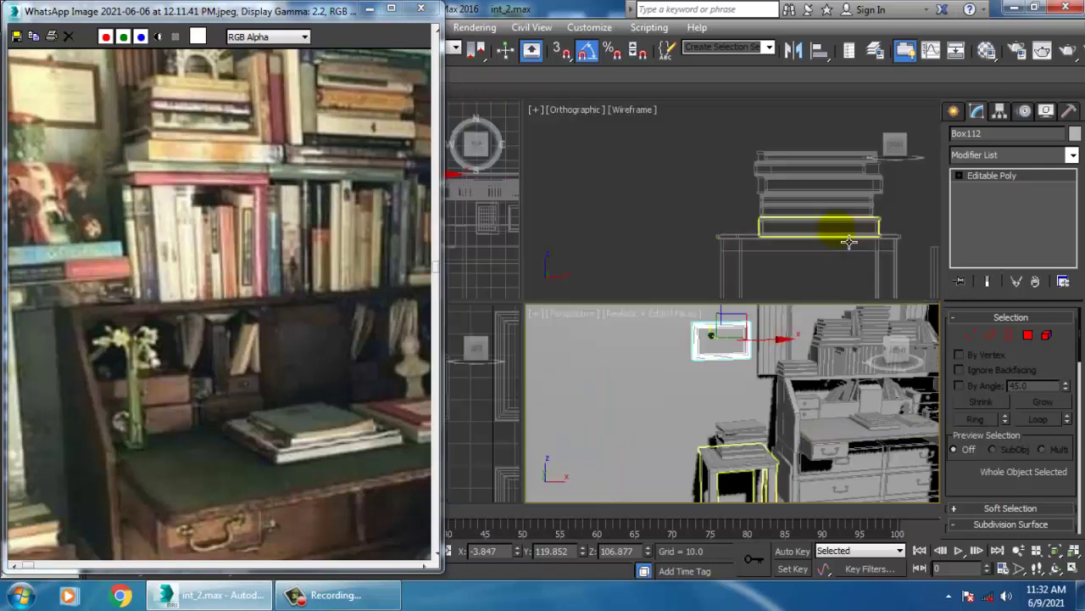
right_click(849, 242)
key(z)
key(alt+w)
scroll(772, 277, down, 8)
middle_drag(782, 392, 744, 309)
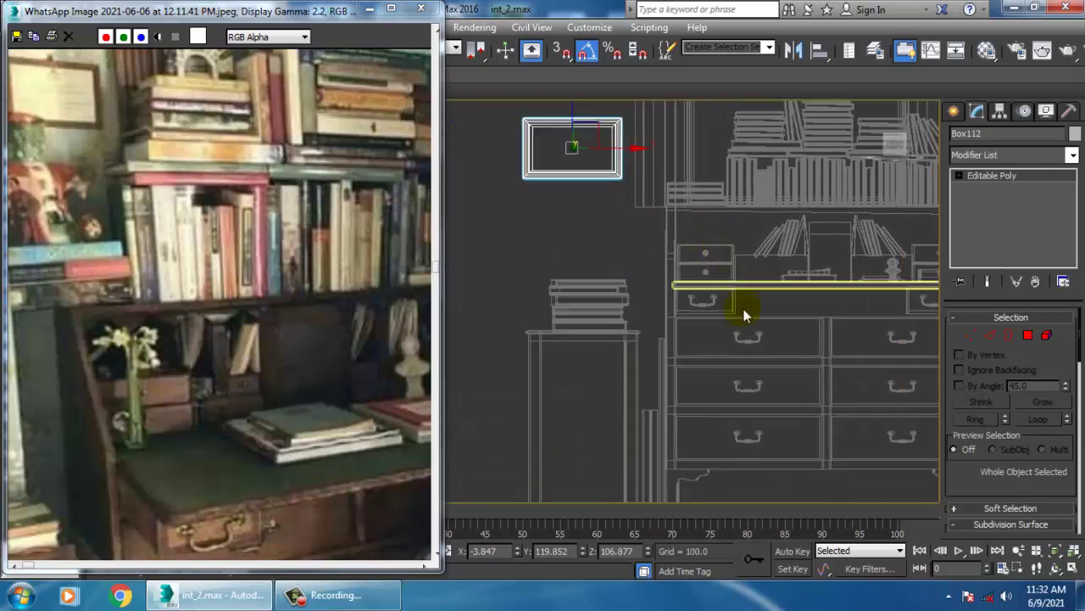
middle_drag(839, 302, 746, 367)
scroll(746, 367, up, 3)
key(alt+w)
right_click(839, 433)
key(alt+w)
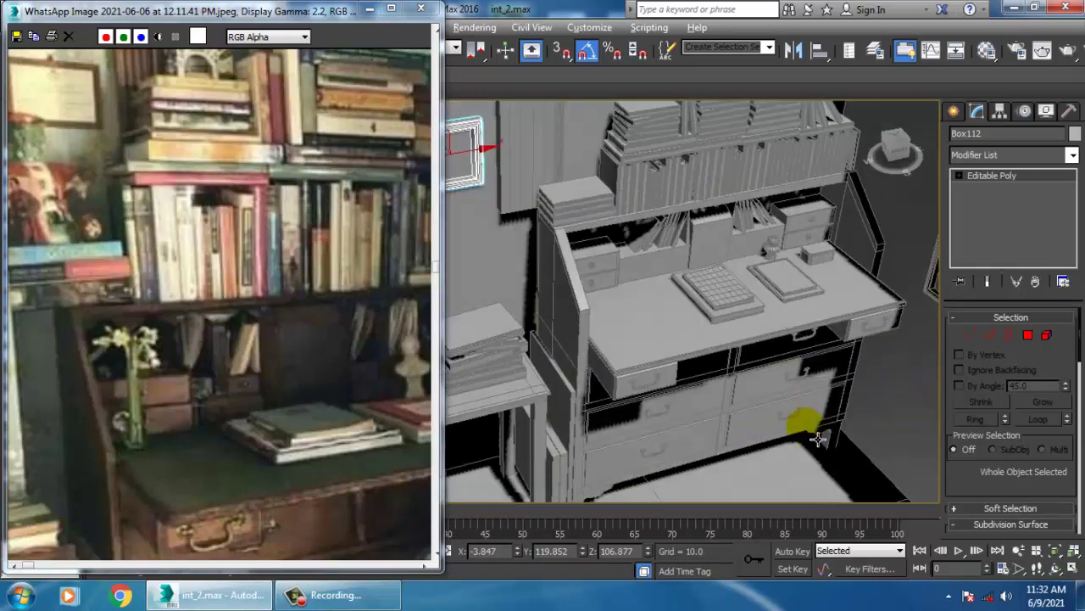
scroll(690, 381, up, 4)
scroll(921, 315, up, 4)
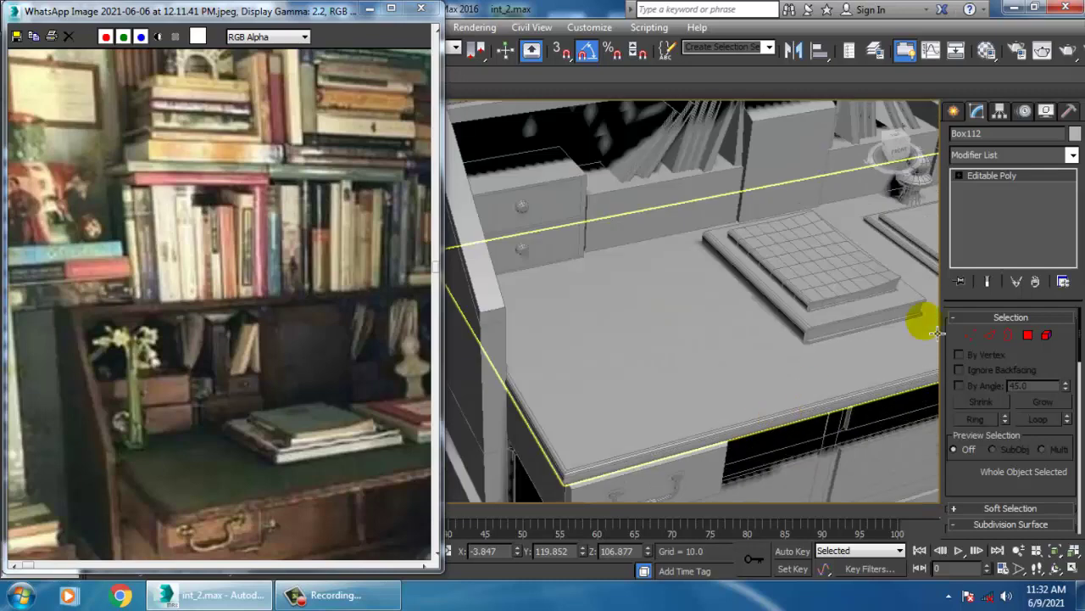
click(953, 114)
click(979, 136)
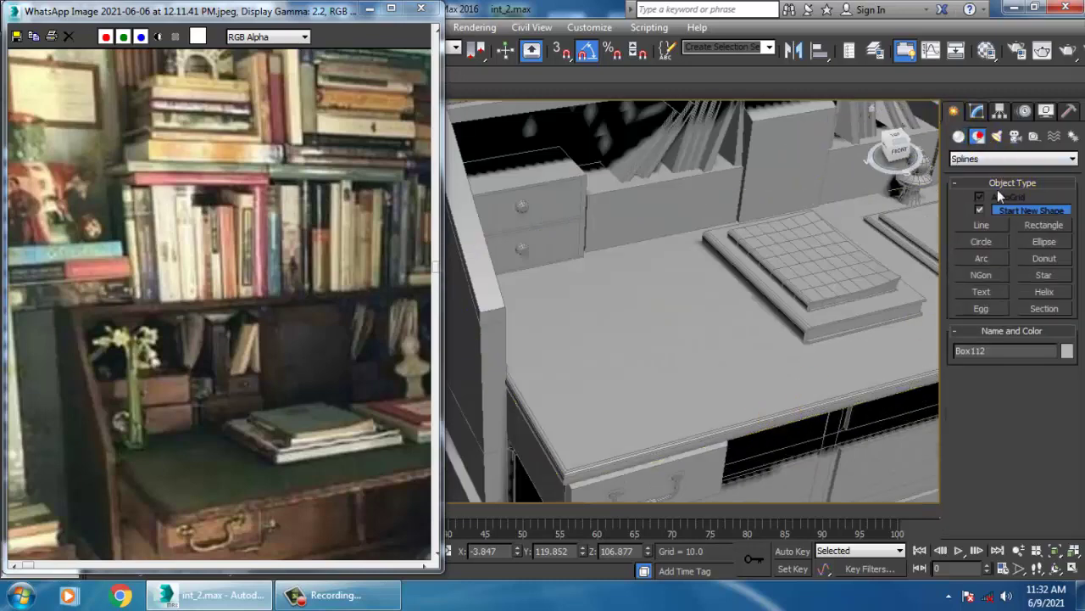
click(995, 226)
key(alt+w)
middle_drag(782, 246, 720, 243)
key(alt+w)
middle_drag(596, 293, 785, 346)
scroll(691, 332, up, 3)
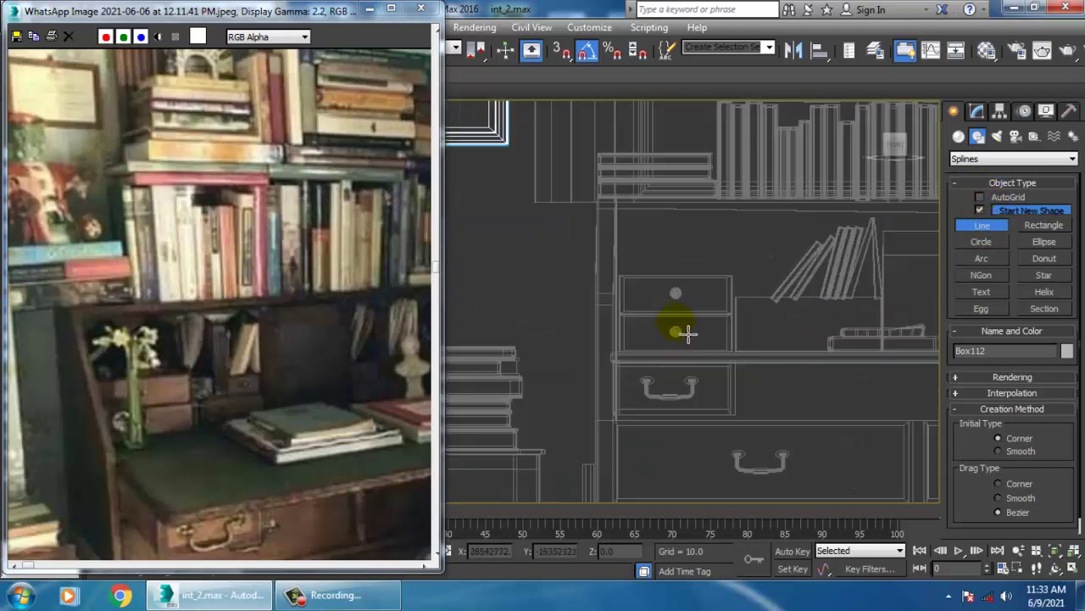
middle_drag(696, 338, 706, 341)
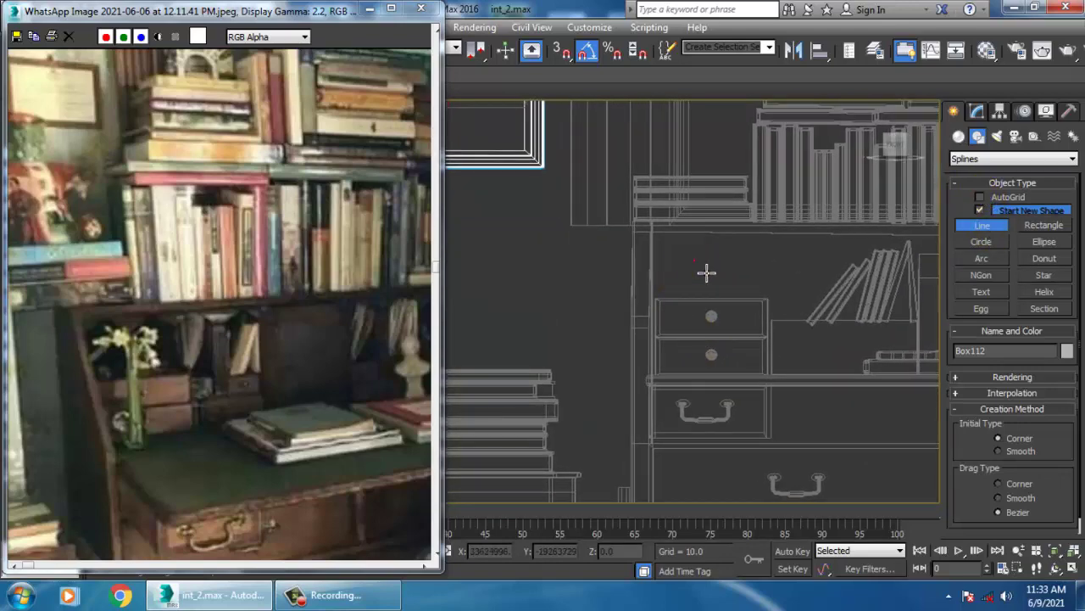
right_click(691, 326)
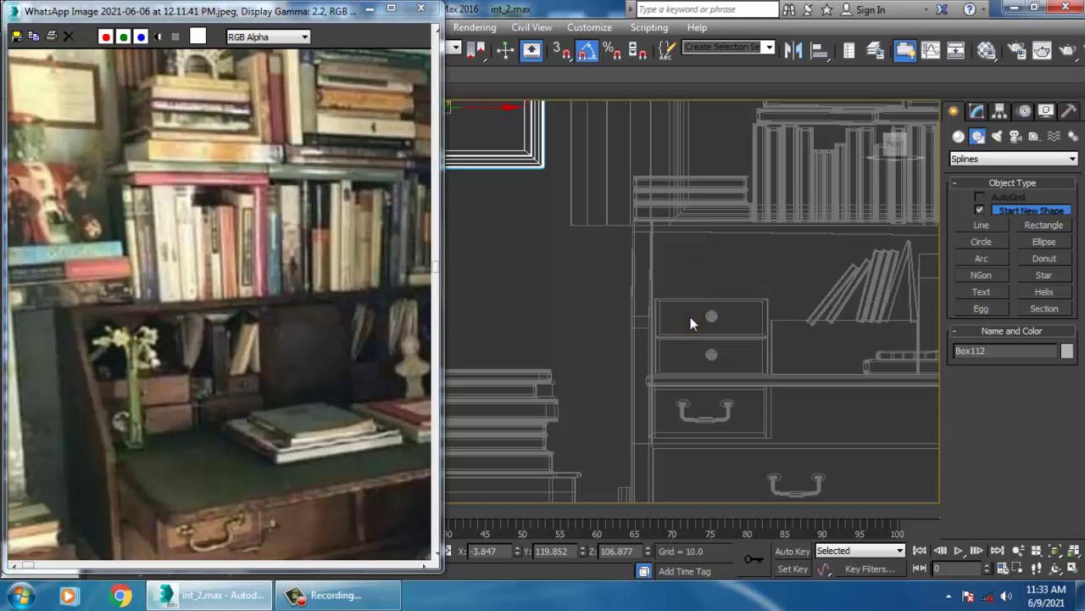
- Draw the half-profile of a flower vase with the Line tool in the front view, beside the desk's small drawers, with a flared base
click(981, 226)
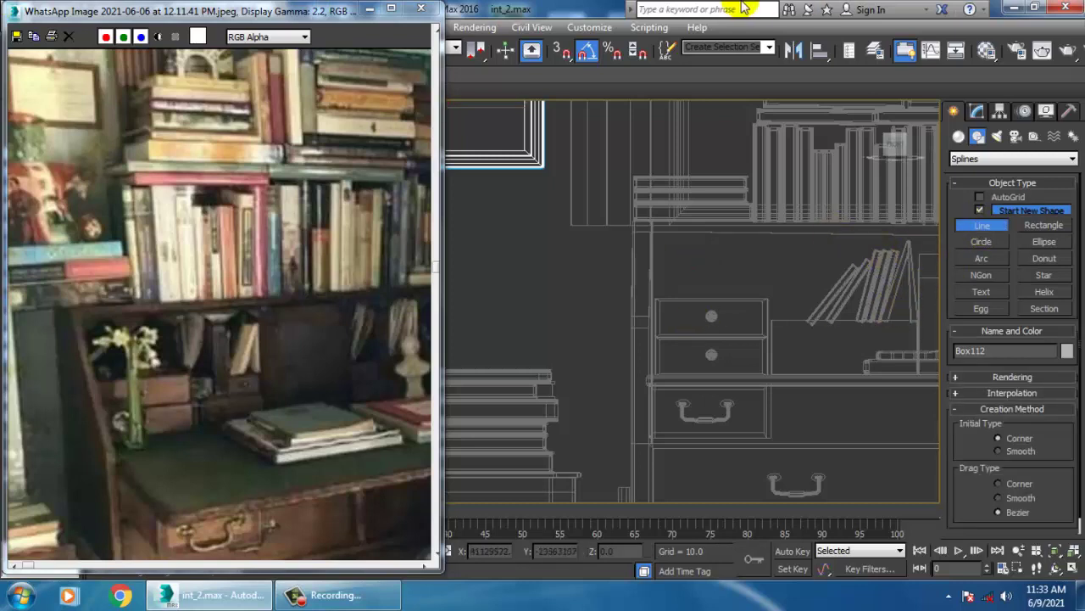
key(f)
scroll(720, 296, down, 10)
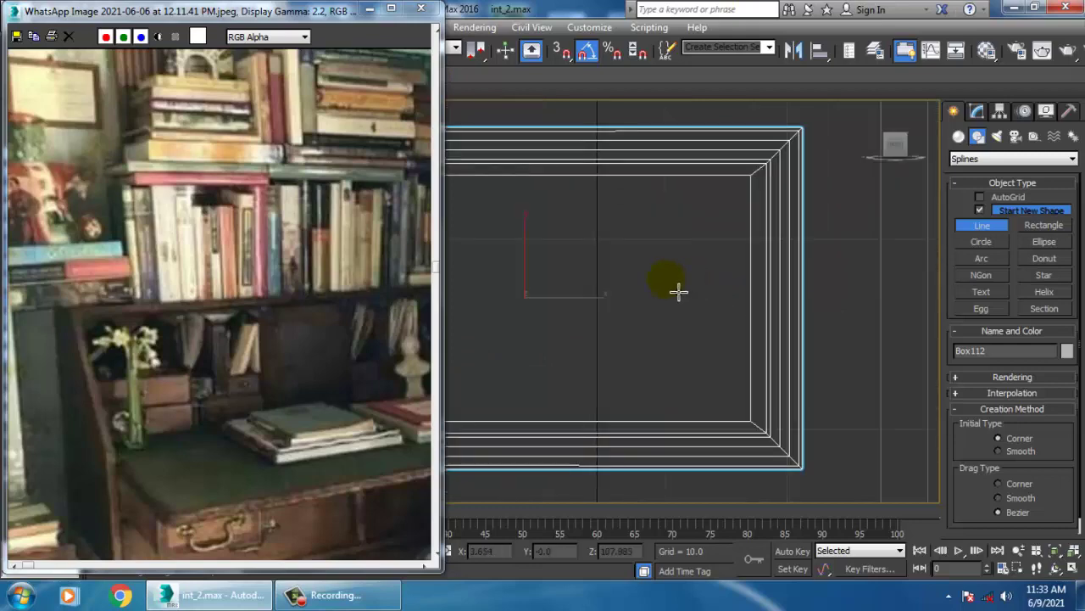
scroll(661, 263, up, 5)
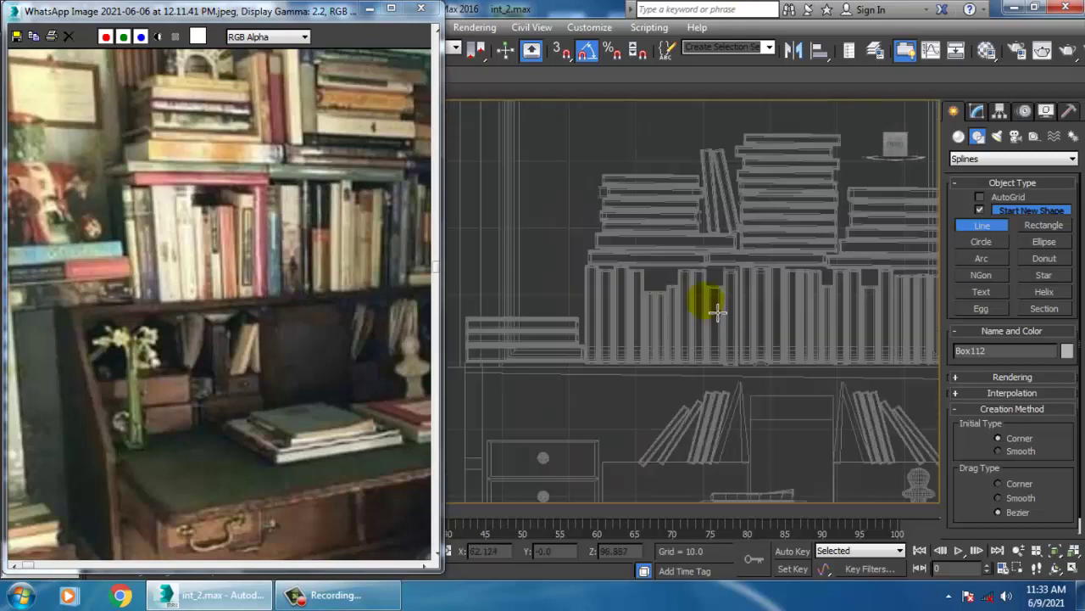
middle_drag(625, 243, 700, 105)
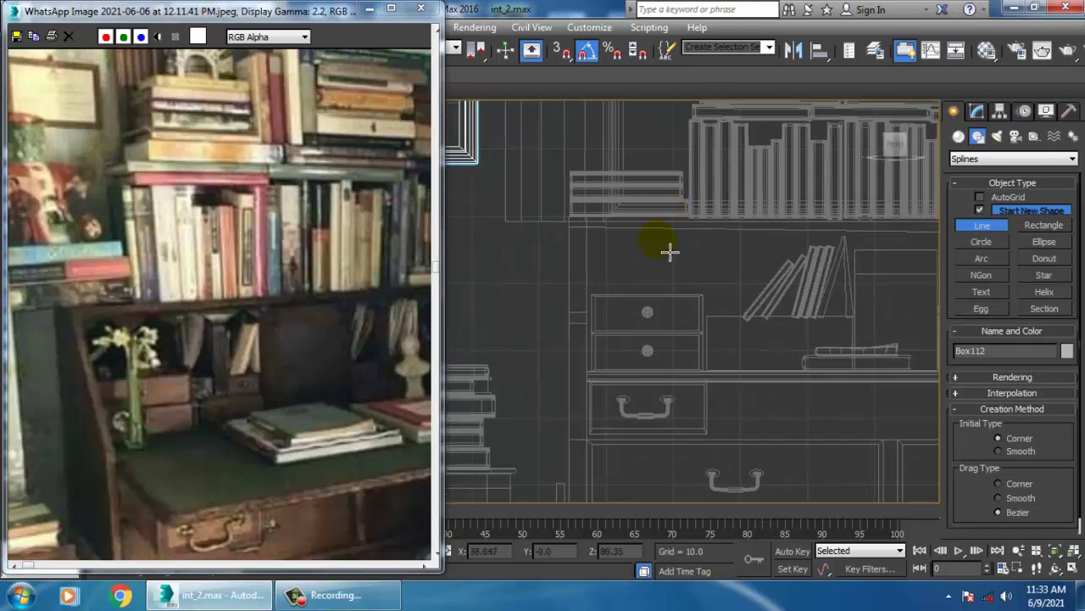
drag(641, 256, 646, 310)
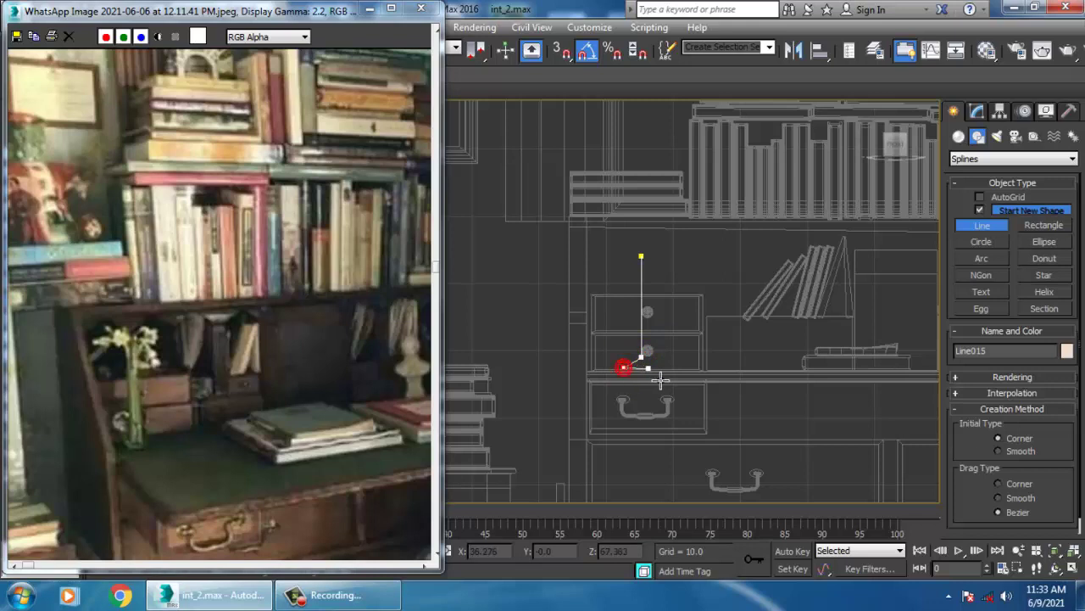
right_click(653, 366)
right_click(652, 365)
- Lower the profile's end vertex to about Z 67.42 so the base line runs level
middle_drag(685, 325, 693, 254)
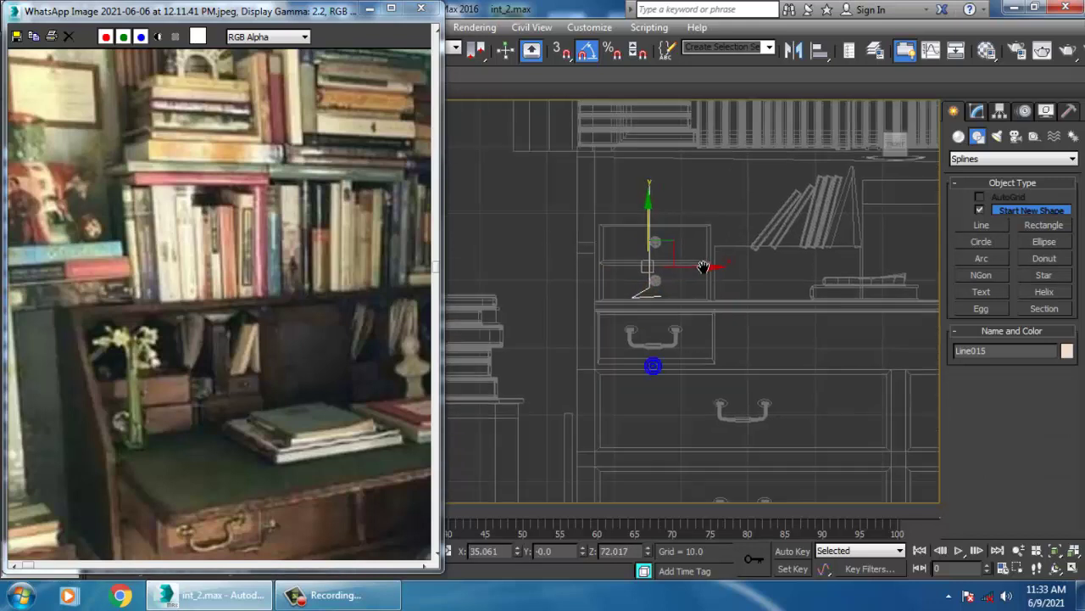
scroll(680, 314, up, 6)
key(1)
drag(689, 212, 660, 252)
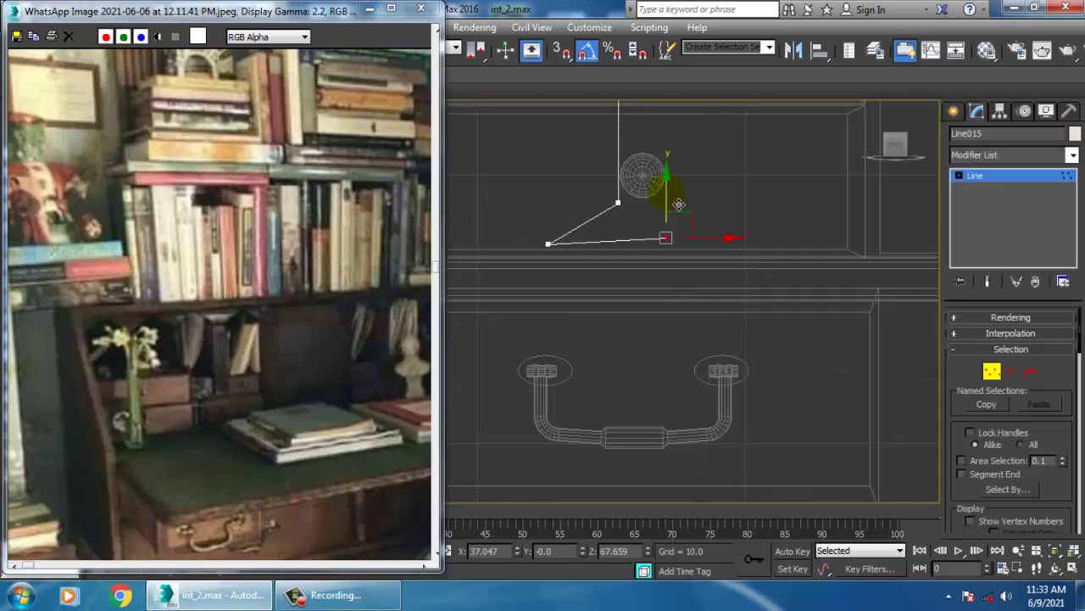
drag(680, 205, 677, 207)
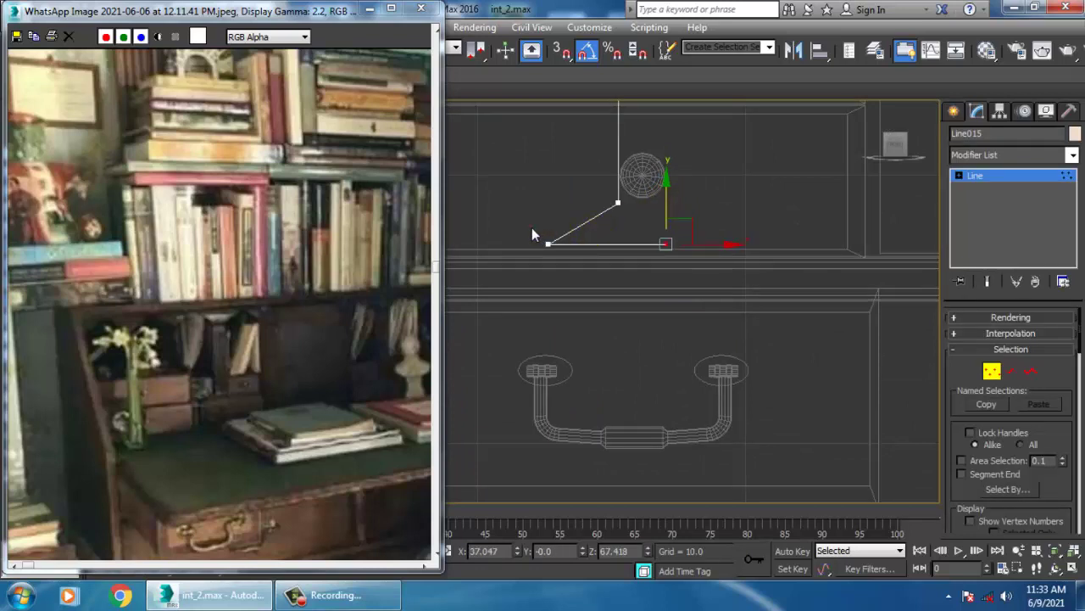
- Fillet the outer base corner of the vase profile to round the foot
drag(533, 230, 559, 273)
scroll(1060, 424, down, 5)
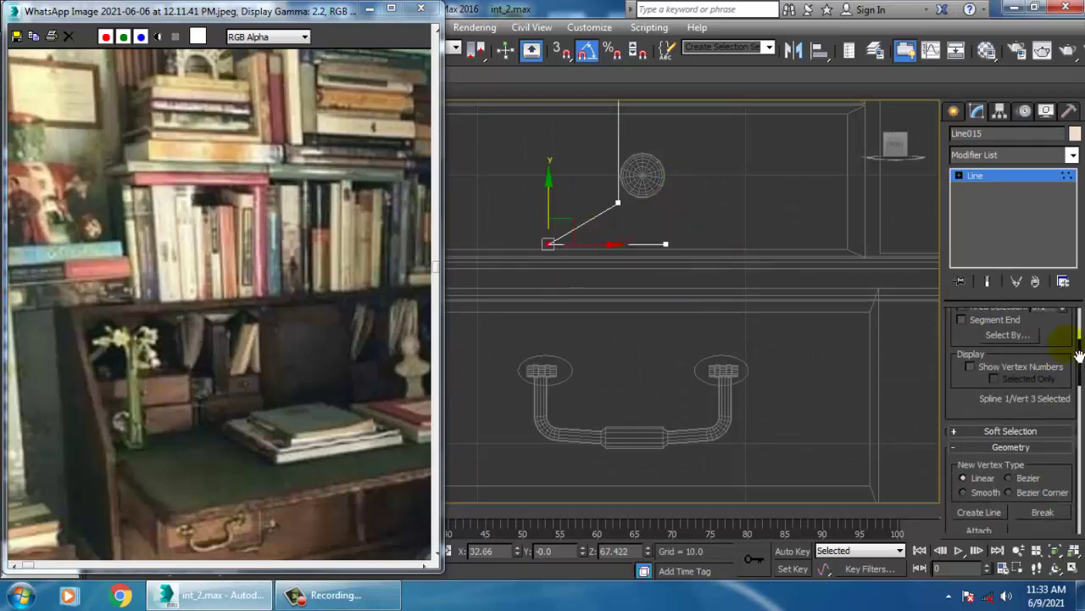
scroll(1060, 382, down, 5)
drag(1078, 410, 1079, 290)
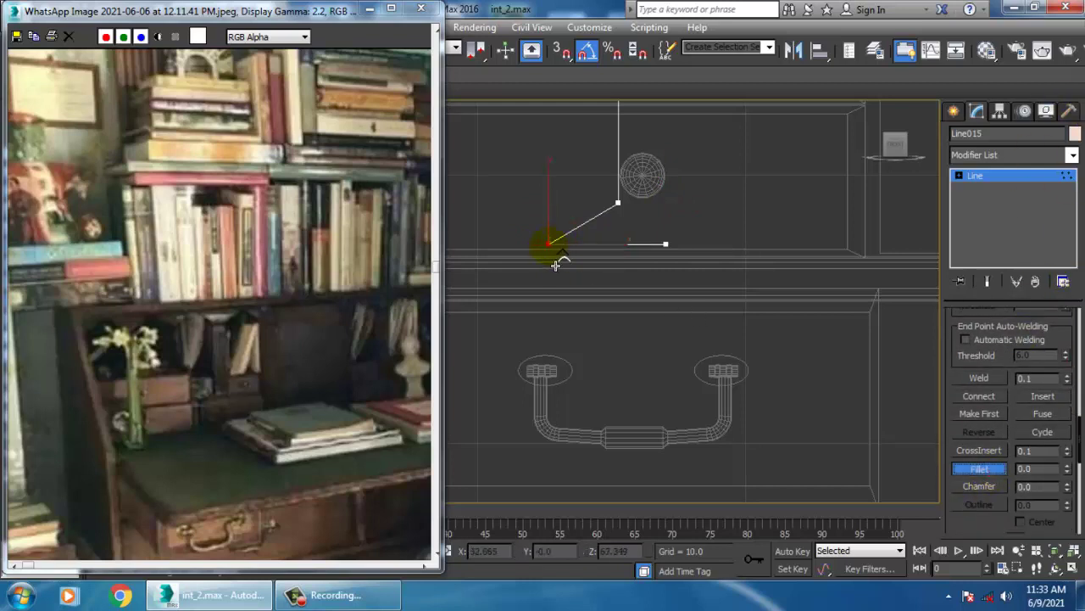
drag(555, 265, 544, 244)
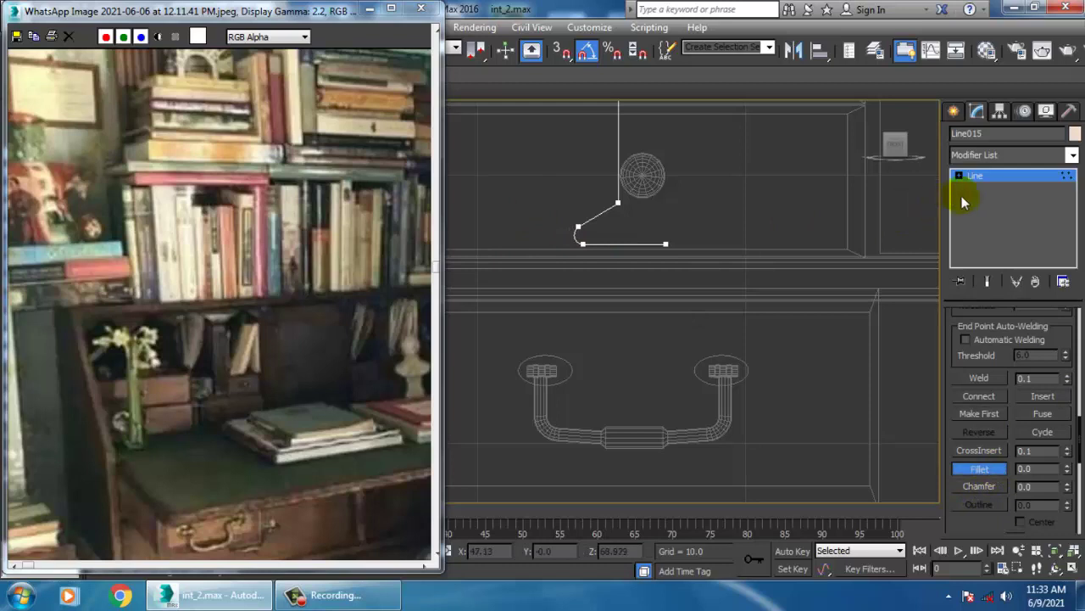
- Apply a Lathe modifier to the vase profile and set its alignment to Max
click(988, 176)
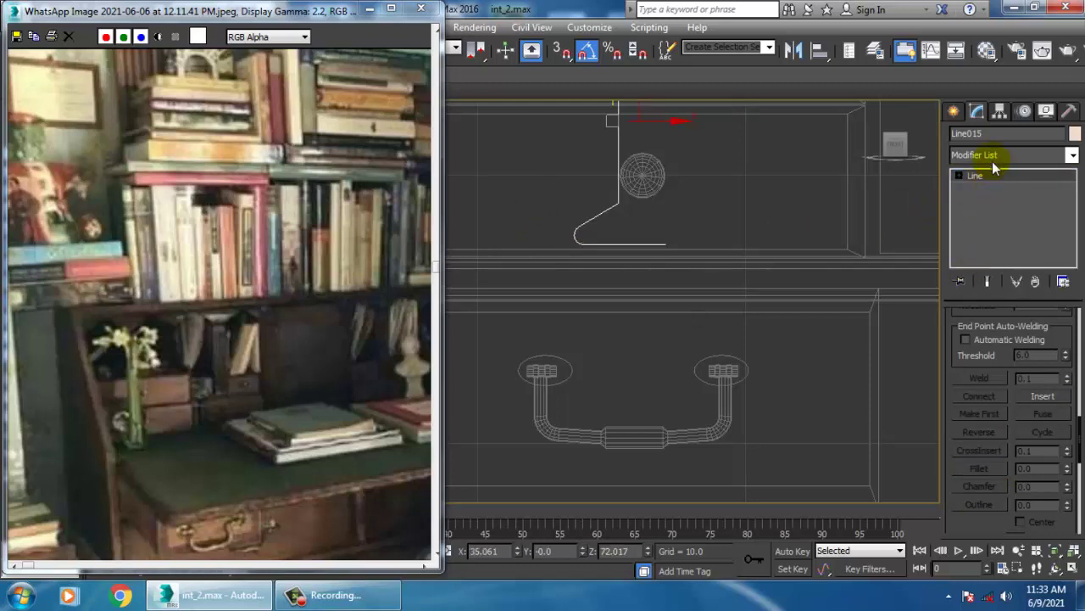
click(995, 154)
key(l)
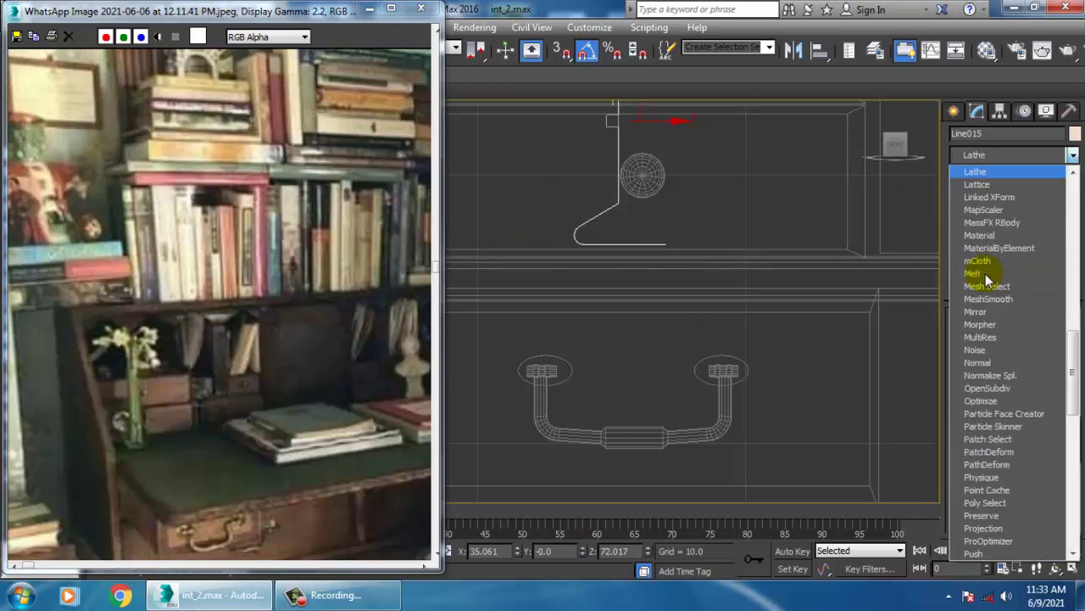
key(Return)
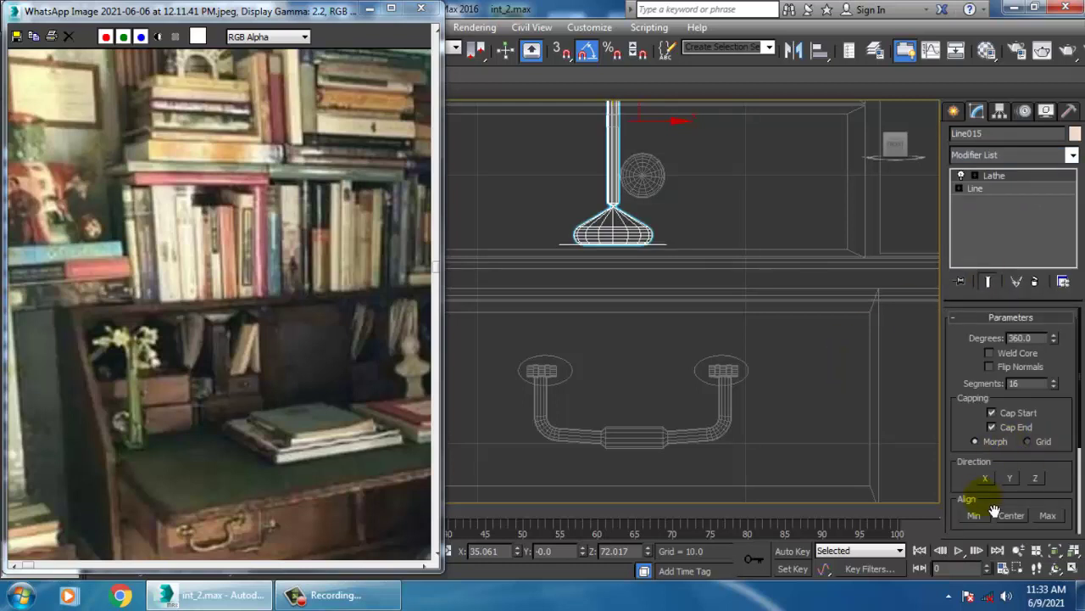
click(1048, 516)
scroll(775, 333, down, 5)
middle_drag(794, 236, 768, 355)
scroll(767, 350, up, 2)
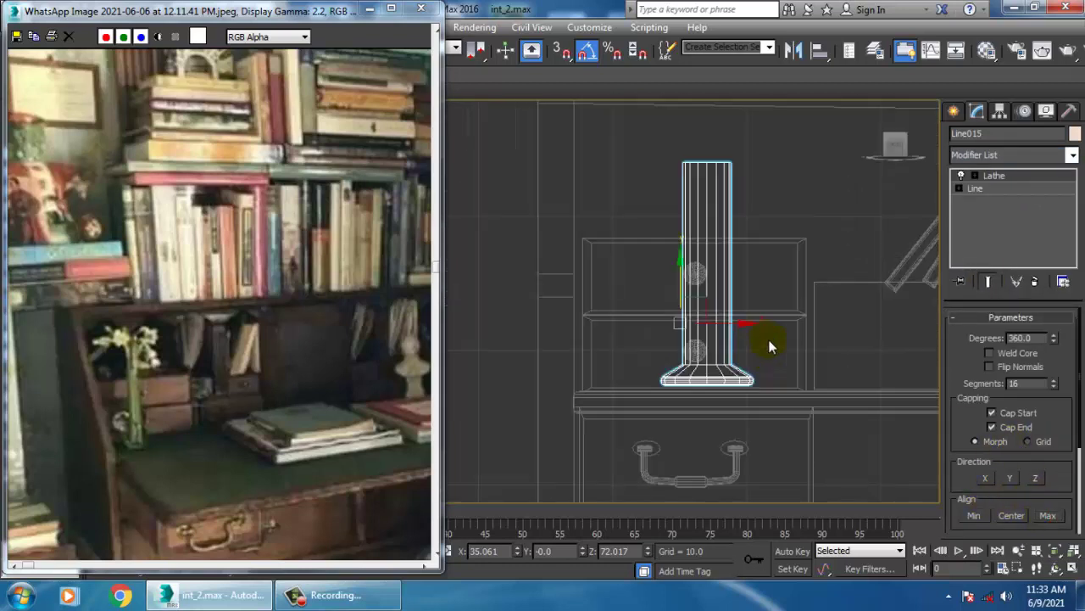
- Show the end result and move the outer profile vertices inward, keeping the base's centre vertex fixed, to slim the vase
click(959, 188)
click(983, 201)
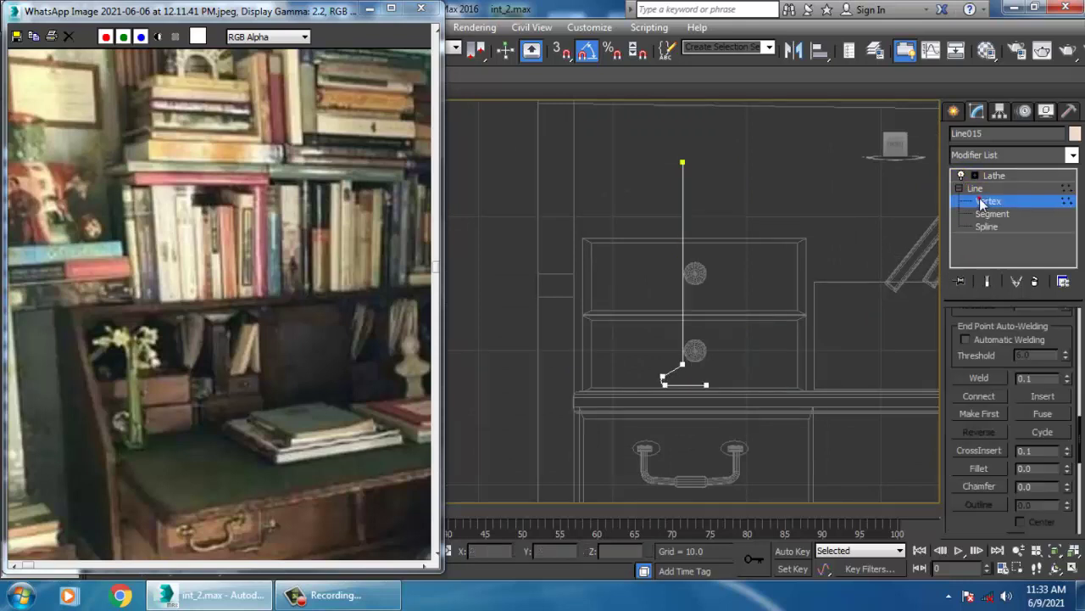
click(990, 282)
drag(557, 125, 700, 451)
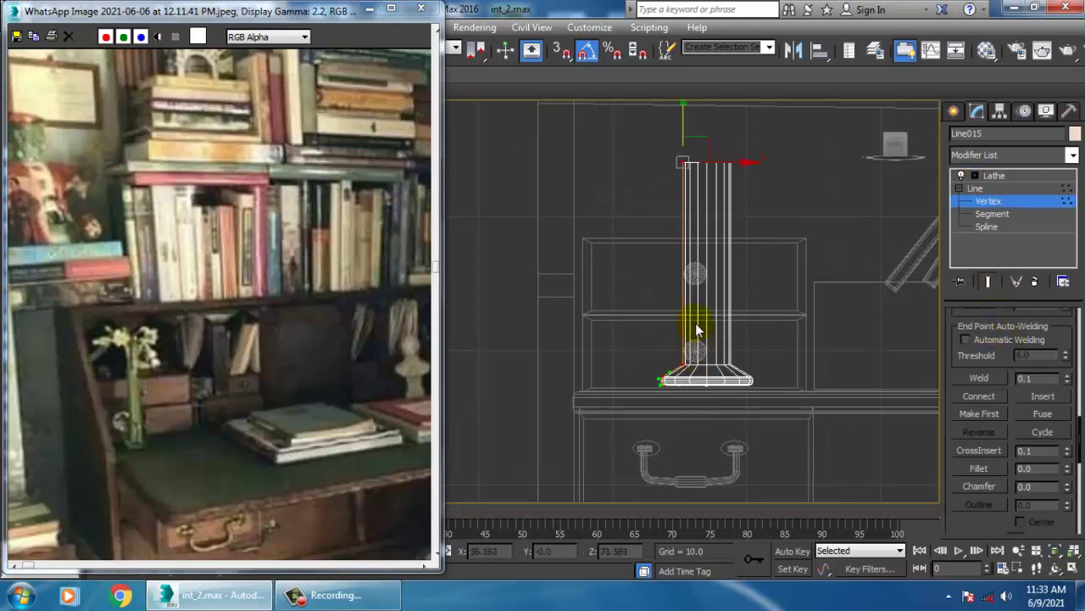
drag(739, 164, 748, 164)
drag(659, 129, 754, 194)
drag(704, 128, 728, 183)
- Leave vertex editing and move the lathed vase along Y onto the desk, to about Y 95.73
key(alt+w)
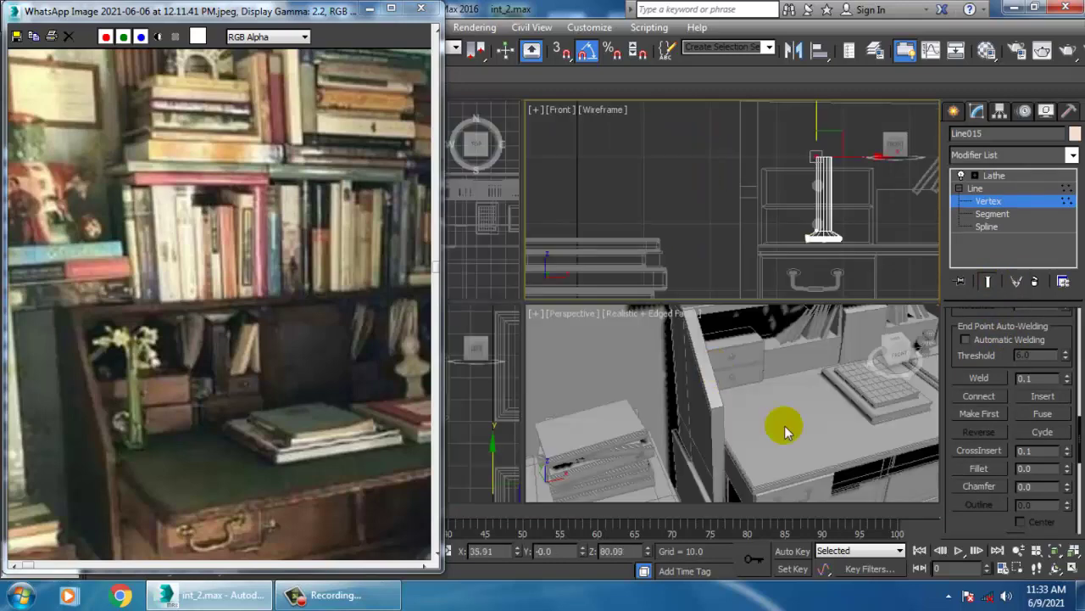
right_click(788, 431)
key(alt+w)
key(z)
scroll(845, 399, down, 5)
alt+middle_drag(851, 371, 878, 468)
click(1015, 178)
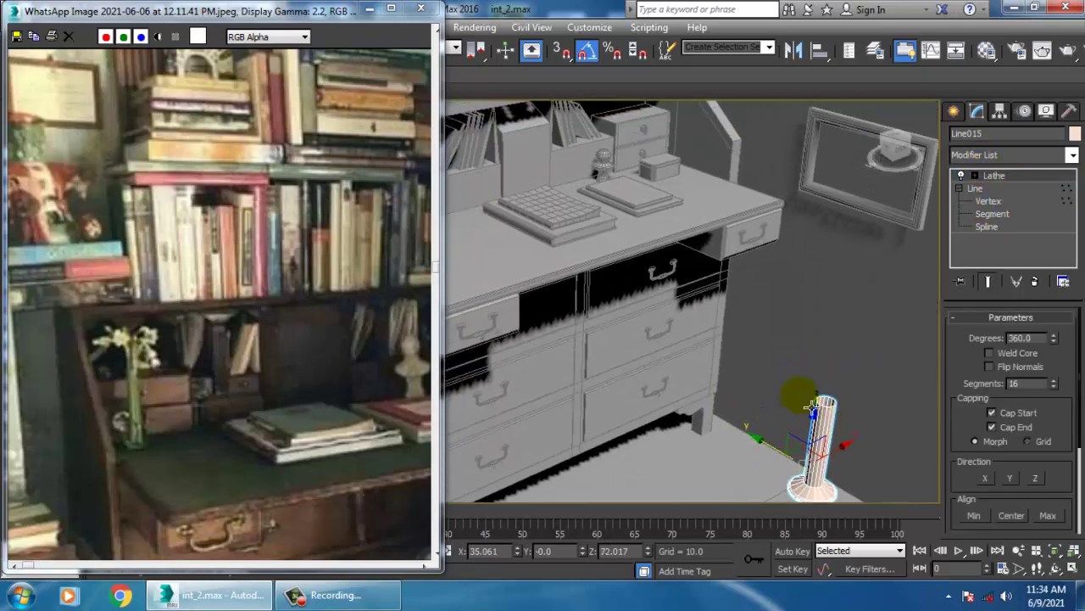
scroll(812, 406, down, 3)
drag(776, 413, 550, 318)
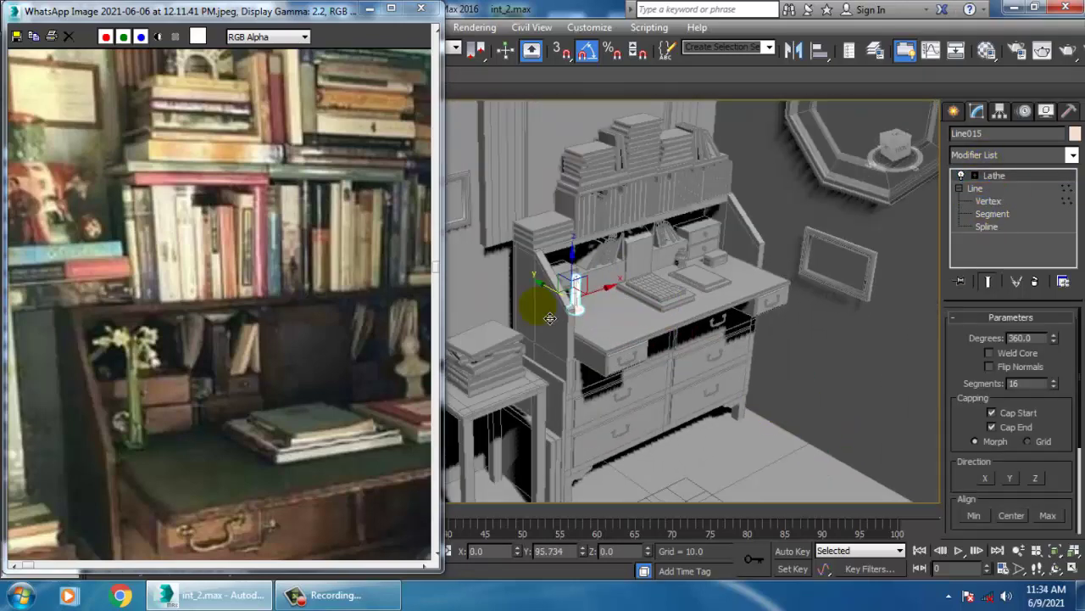
- Lower the vase onto the desktop, to about Z 71.44
key(z)
alt+middle_drag(552, 318, 628, 286)
scroll(630, 302, down, 4)
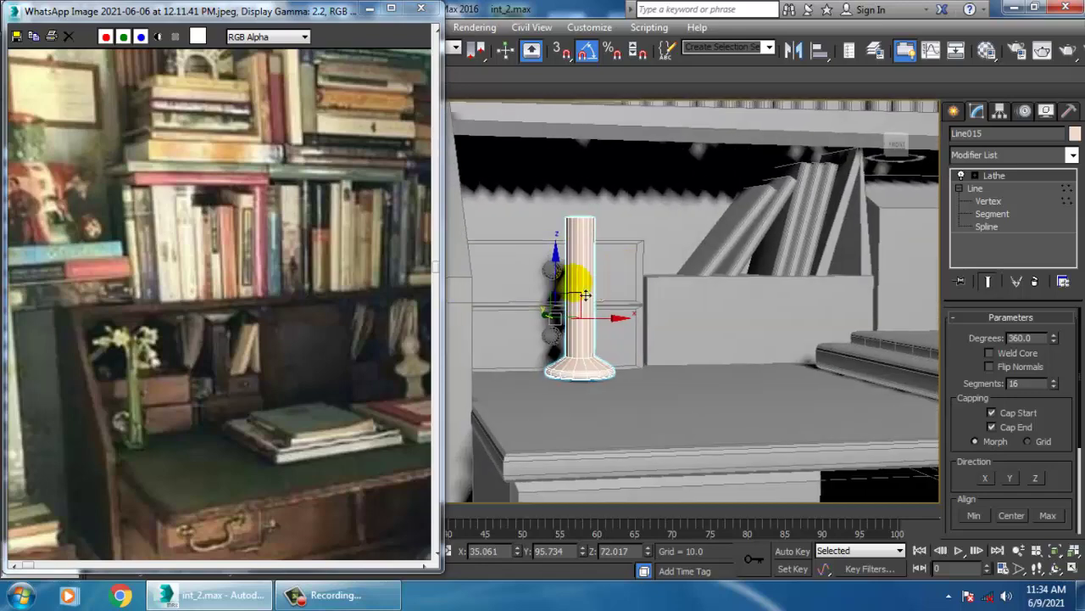
drag(559, 283, 567, 290)
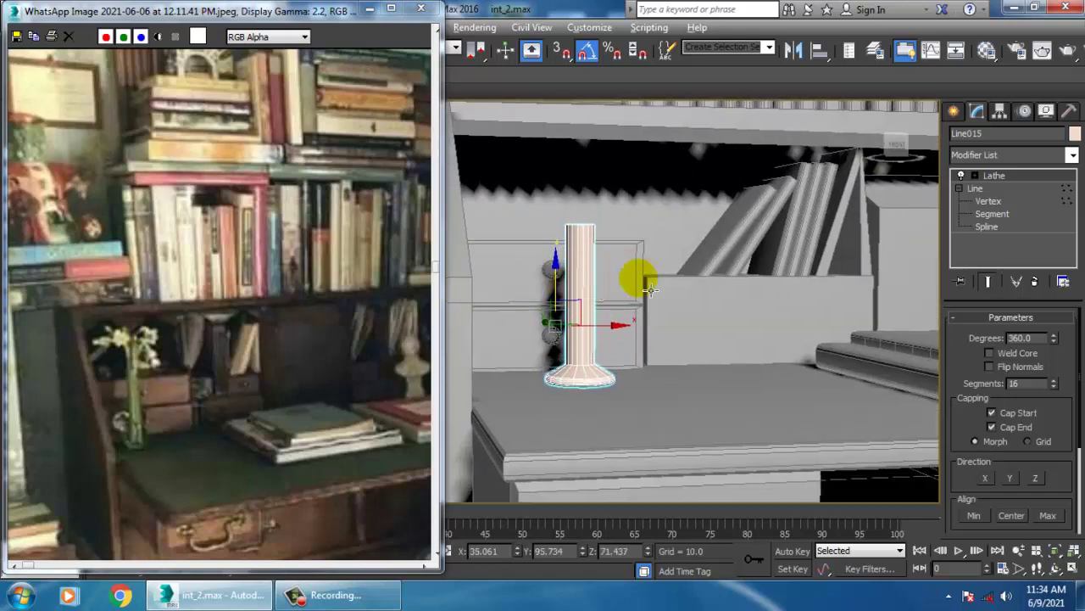
- Draw a curved flower stem in the front view, starting inside the vase and bending out to the right above its rim
key(alt+w)
key(alt+w)
middle_drag(674, 234, 691, 259)
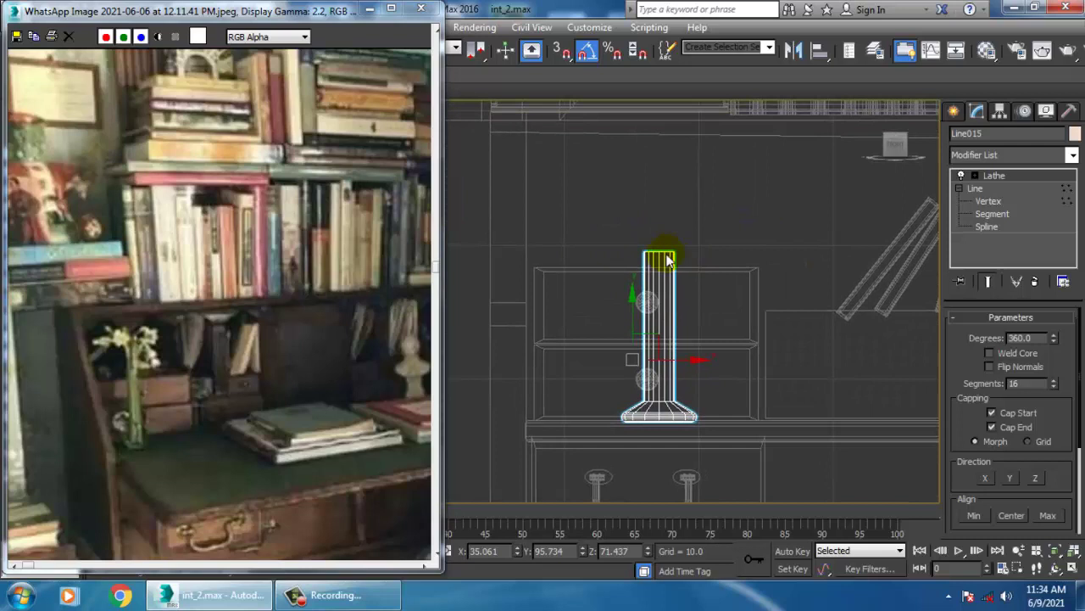
click(953, 113)
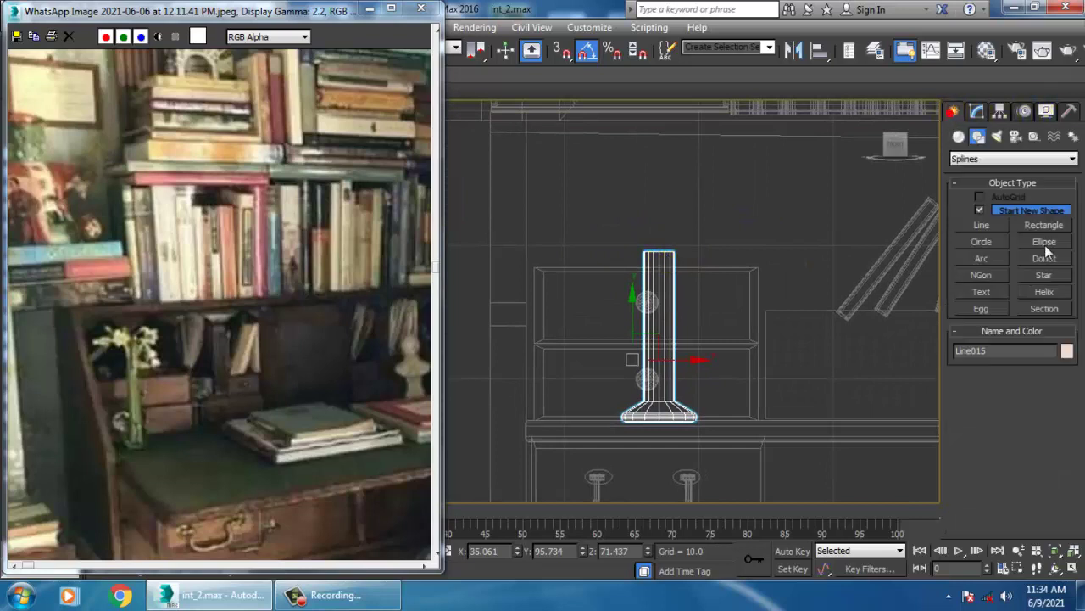
click(1000, 226)
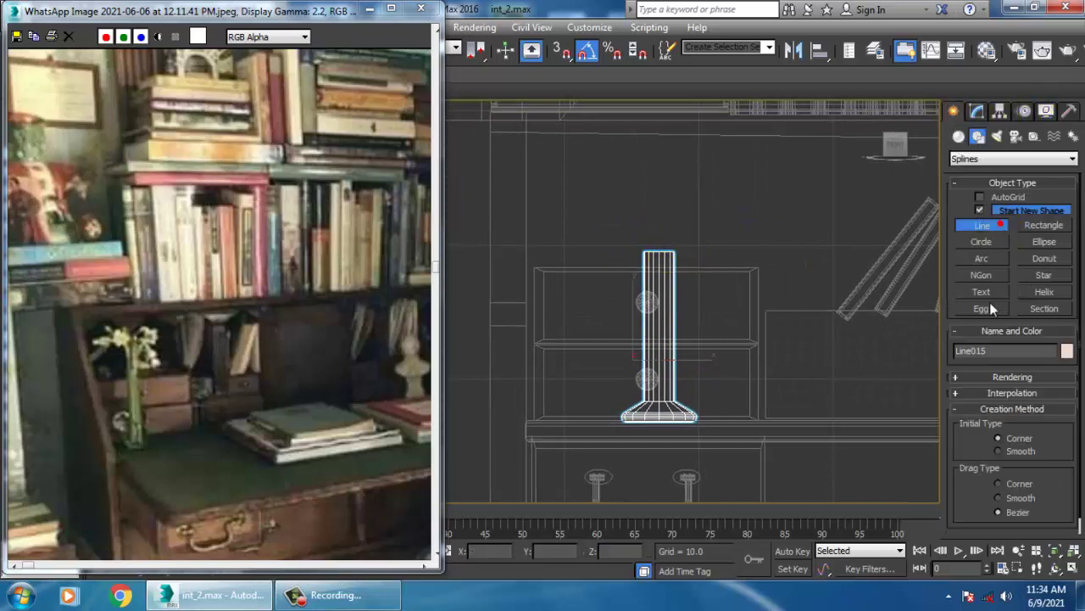
click(658, 362)
click(656, 257)
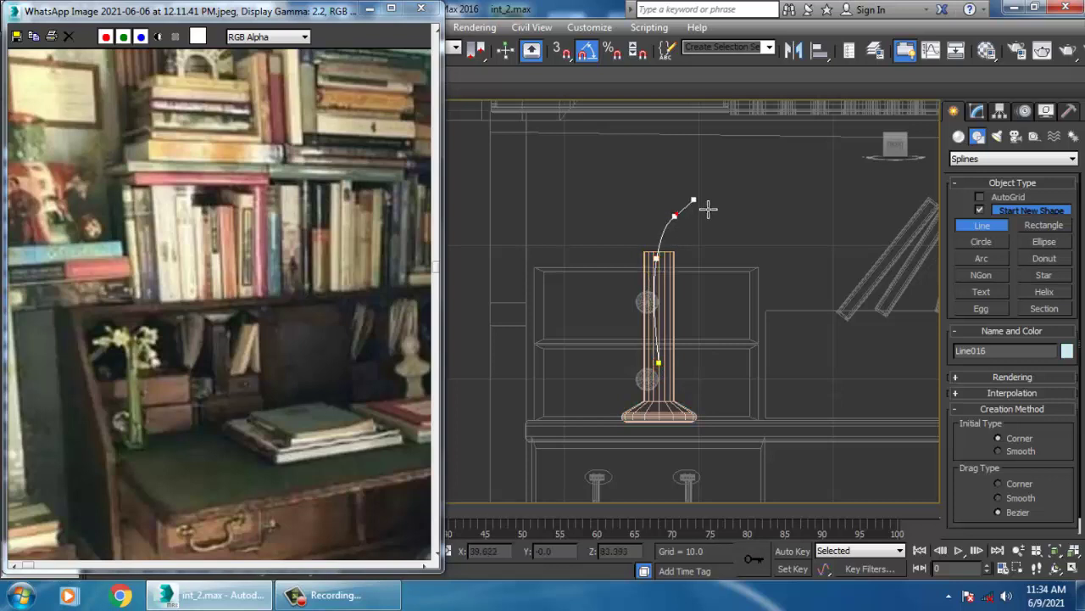
right_click(769, 170)
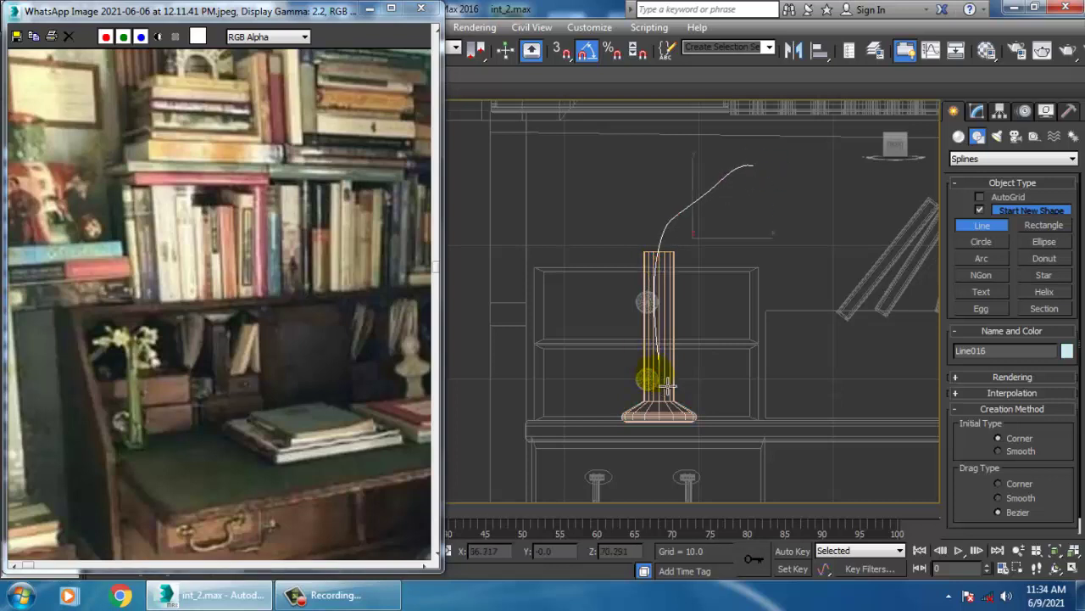
- Draw two more curved stems from inside the vase, one bending to the left and one rising nearly upright
click(665, 360)
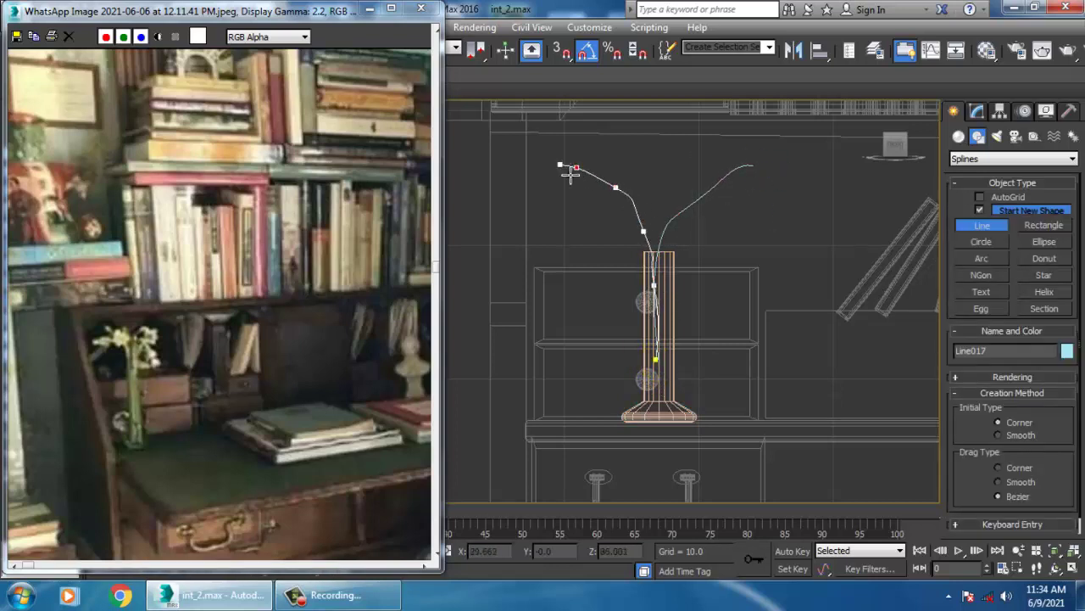
right_click(569, 172)
click(662, 343)
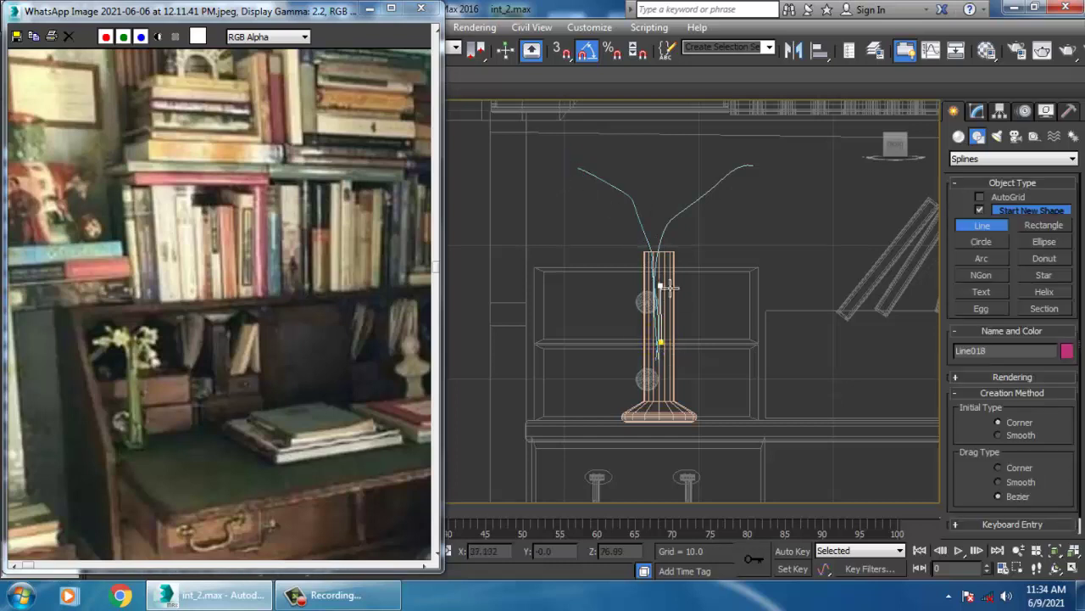
right_click(666, 157)
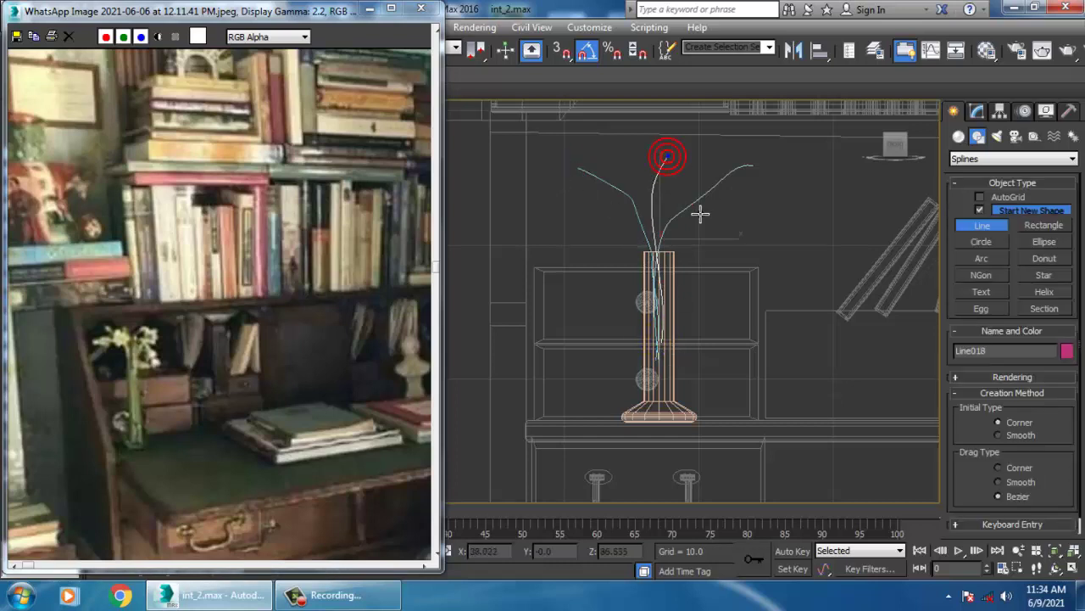
- Draw a fourth curved stem from inside the vase, bending out to the left below the existing left-hand stem, and finish the line
click(660, 344)
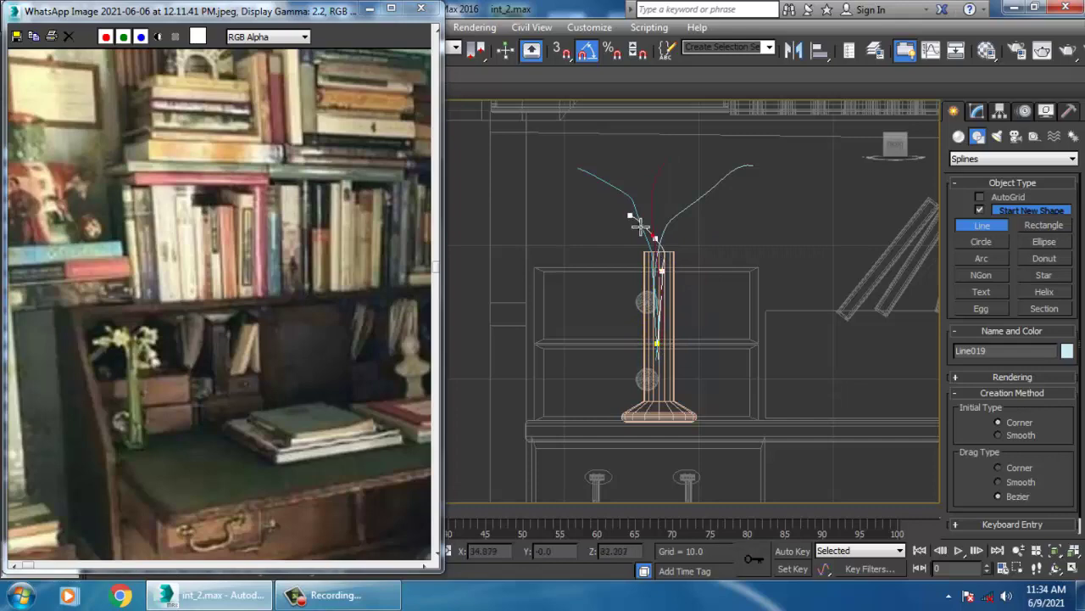
right_click(579, 204)
right_click(580, 203)
- Make the newest left-bending stem display as a tube in the viewport and reduce its radial thickness to a thin stalk
key(alt+w)
middle_click(817, 407)
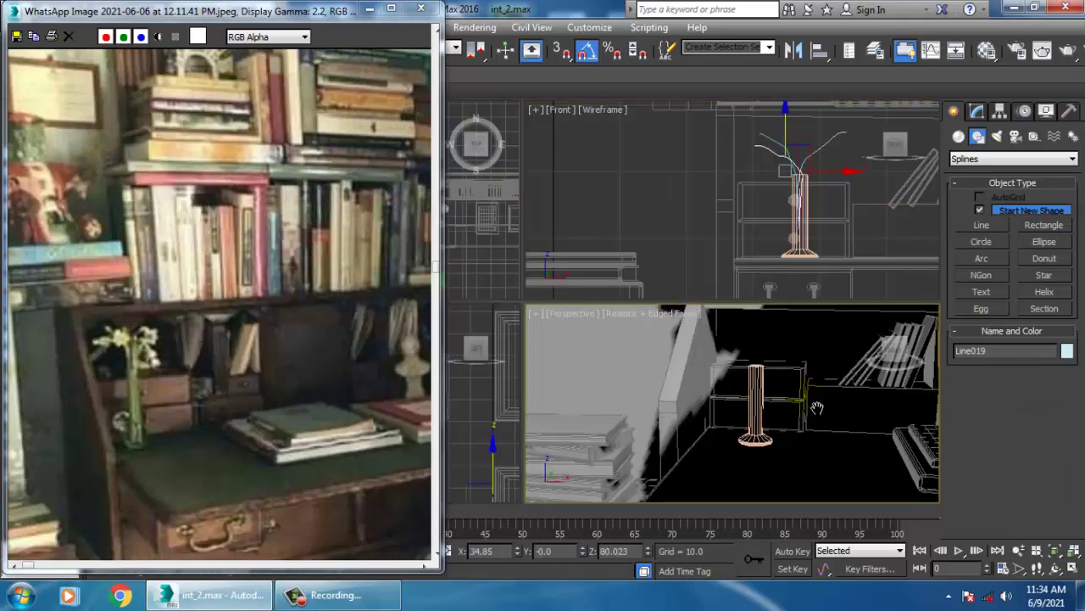
key(alt+w)
scroll(821, 414, down, 6)
scroll(822, 413, up, 12)
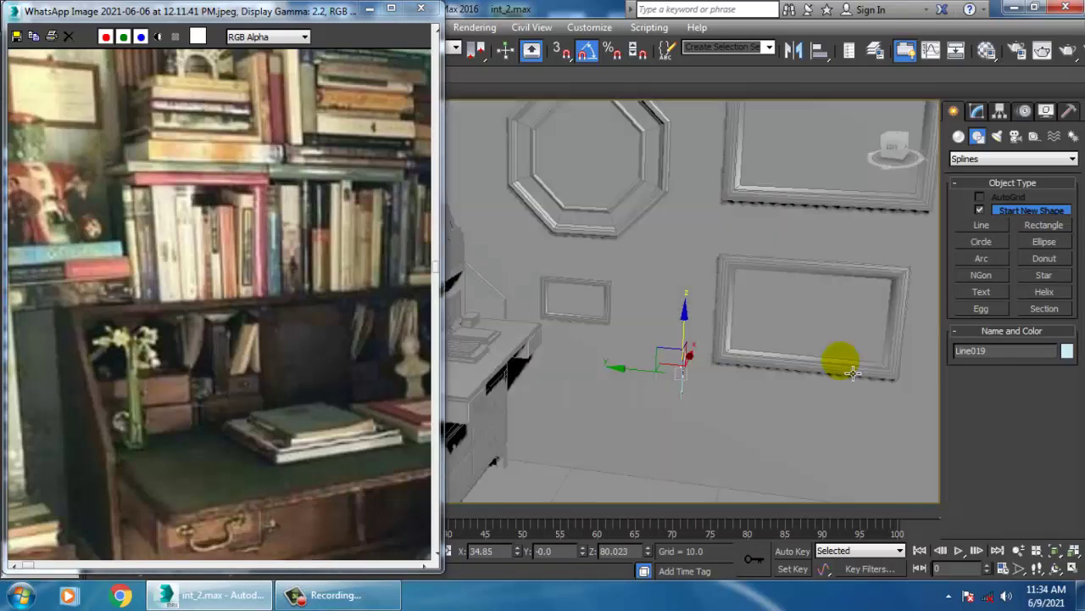
scroll(795, 375, up, 1)
key(z)
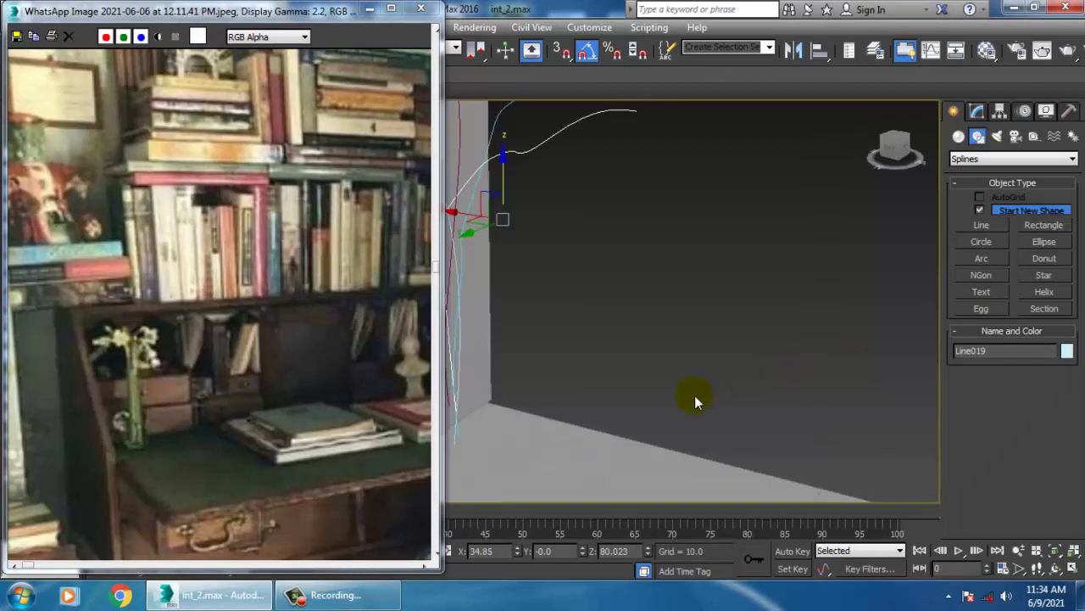
alt+middle_drag(694, 396, 575, 319)
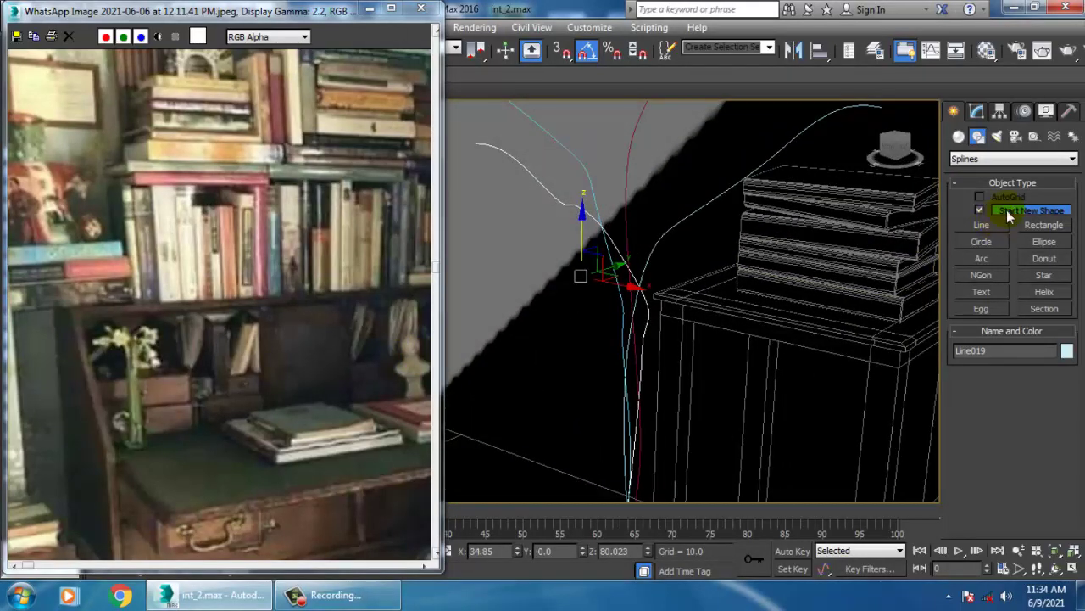
click(981, 110)
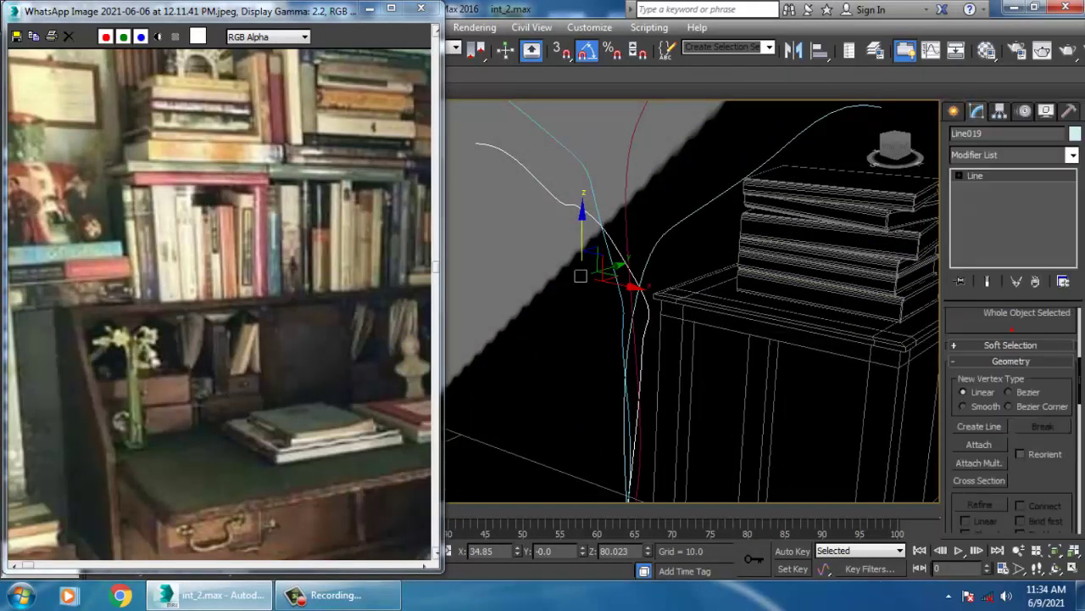
scroll(972, 333, up, 5)
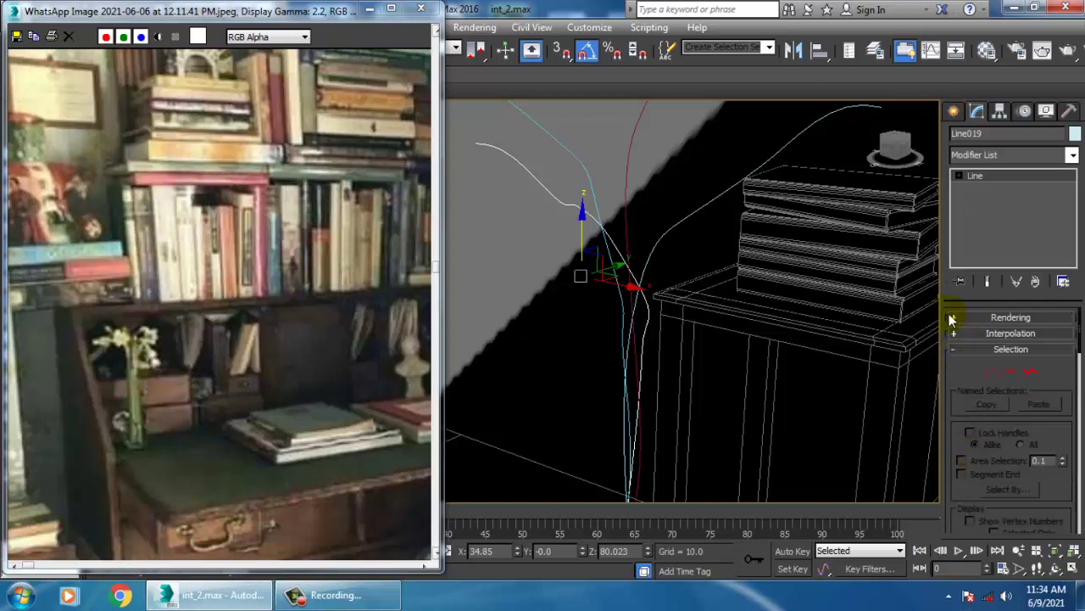
click(953, 318)
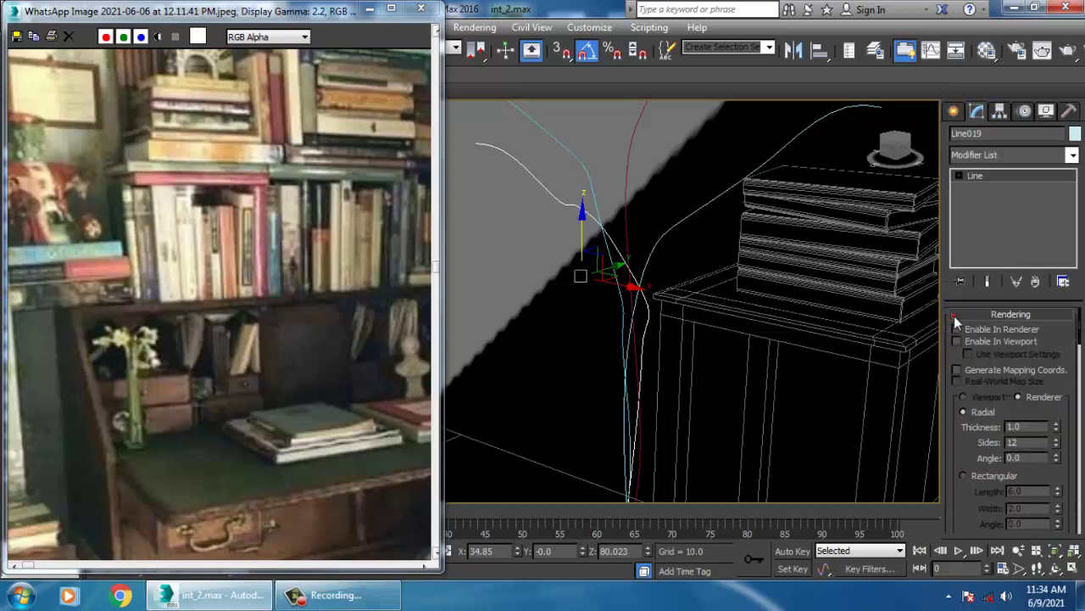
click(958, 330)
click(965, 340)
drag(1056, 429, 1080, 502)
- Enable viewport rendering for the stem bending to the right and set its radial thickness to 0.23
click(686, 239)
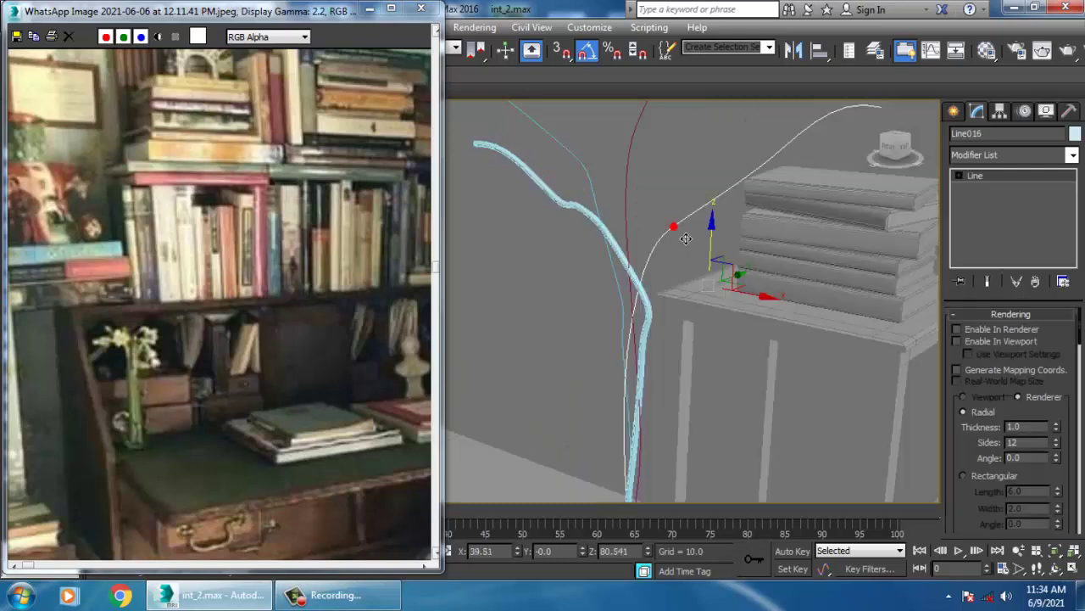
key(F3)
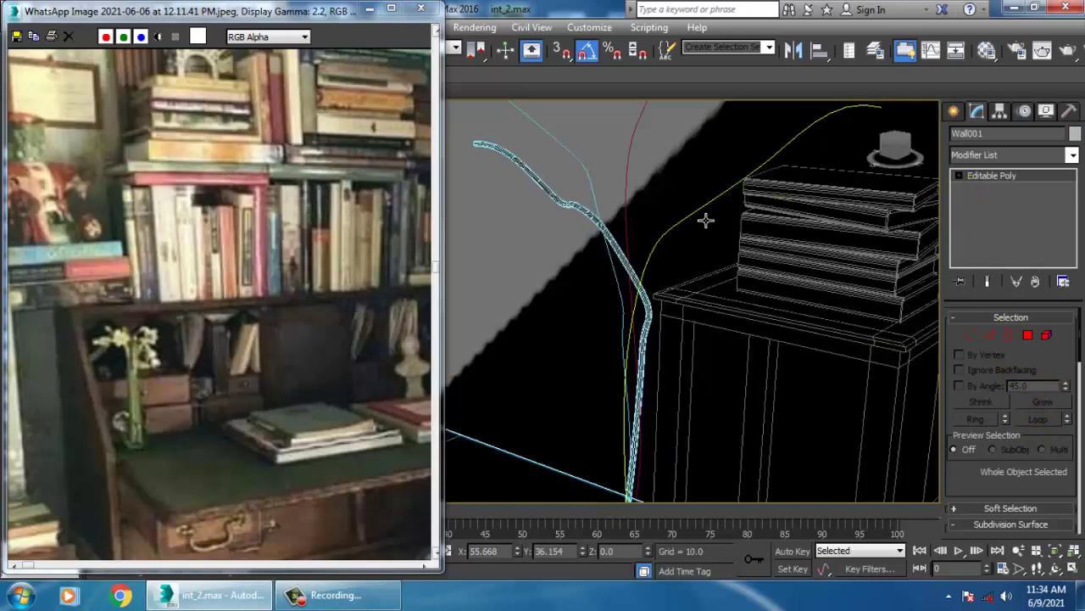
click(704, 218)
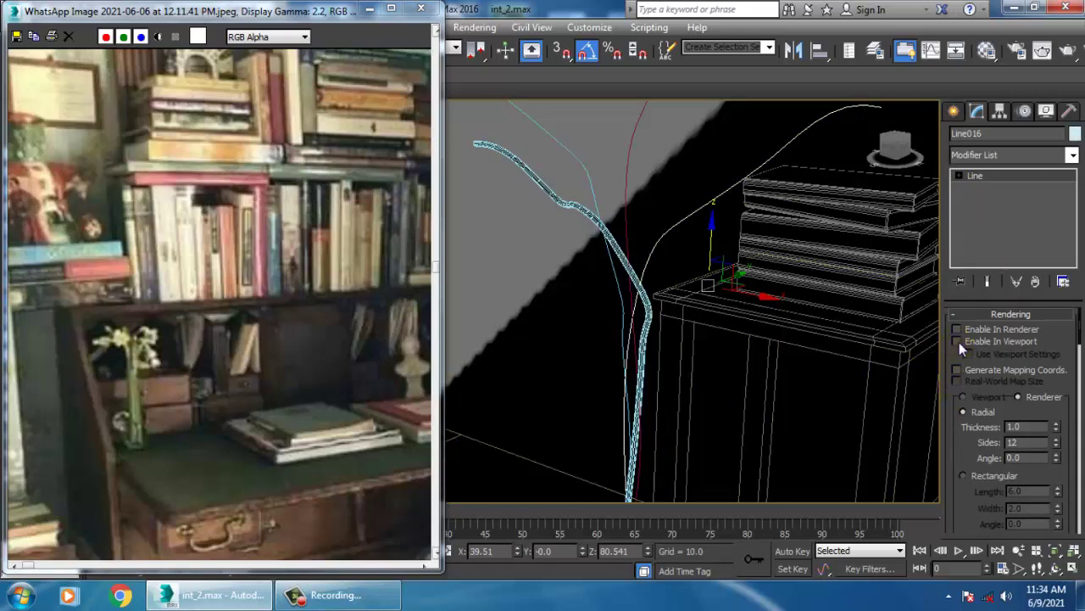
click(957, 341)
drag(1057, 428, 1073, 499)
- Enable viewport rendering for the nearly upright stem and set its radial thickness to 0.17
click(638, 183)
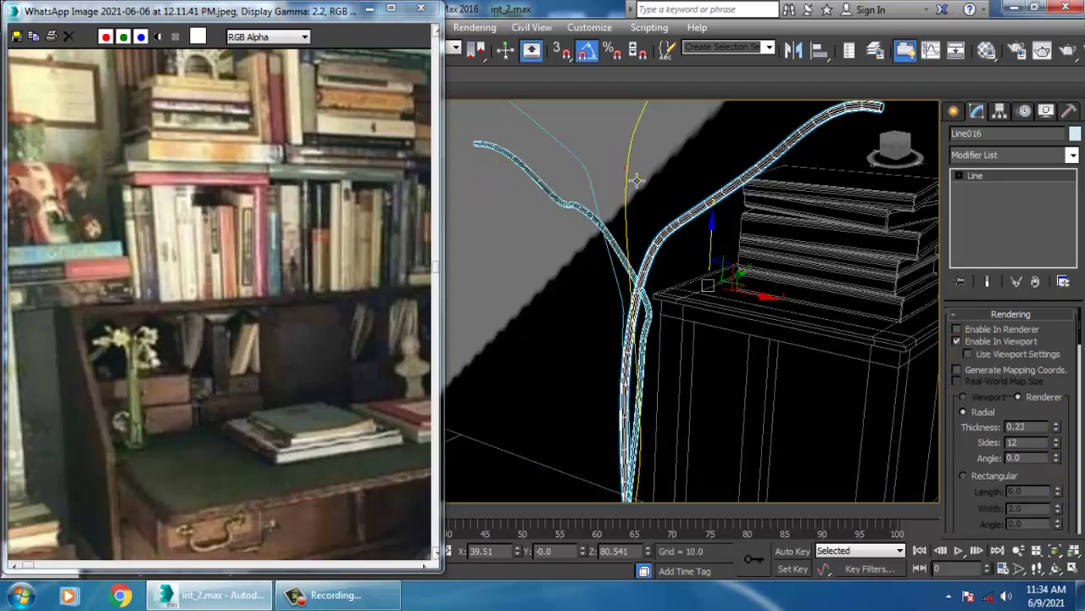
click(977, 342)
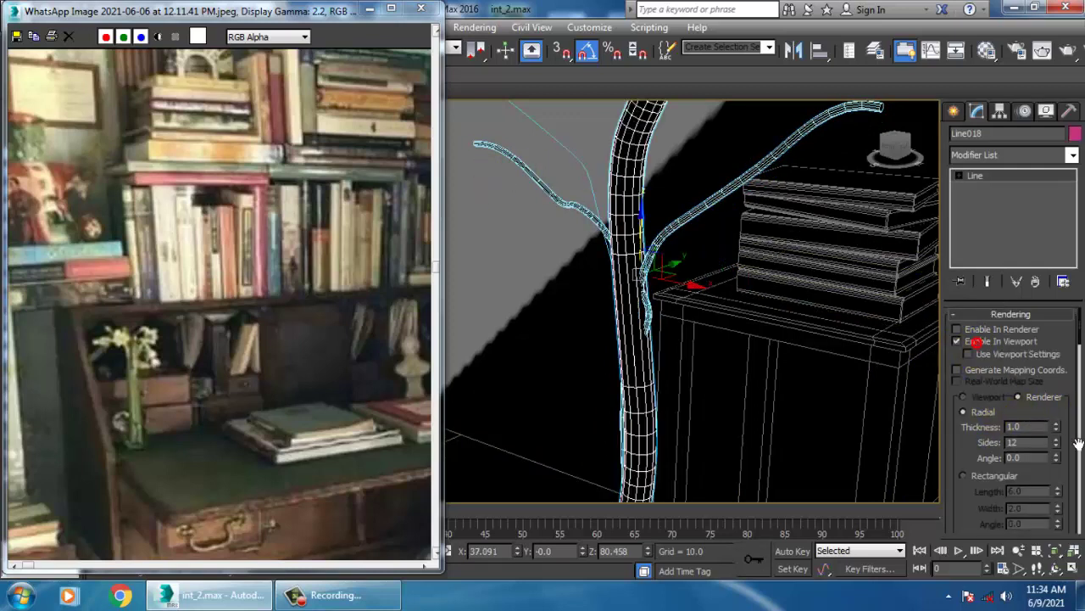
drag(1059, 429, 1081, 500)
key(F3)
- Enable viewport rendering for the remaining upper-left stem and set its radial thickness to 0.3
click(583, 180)
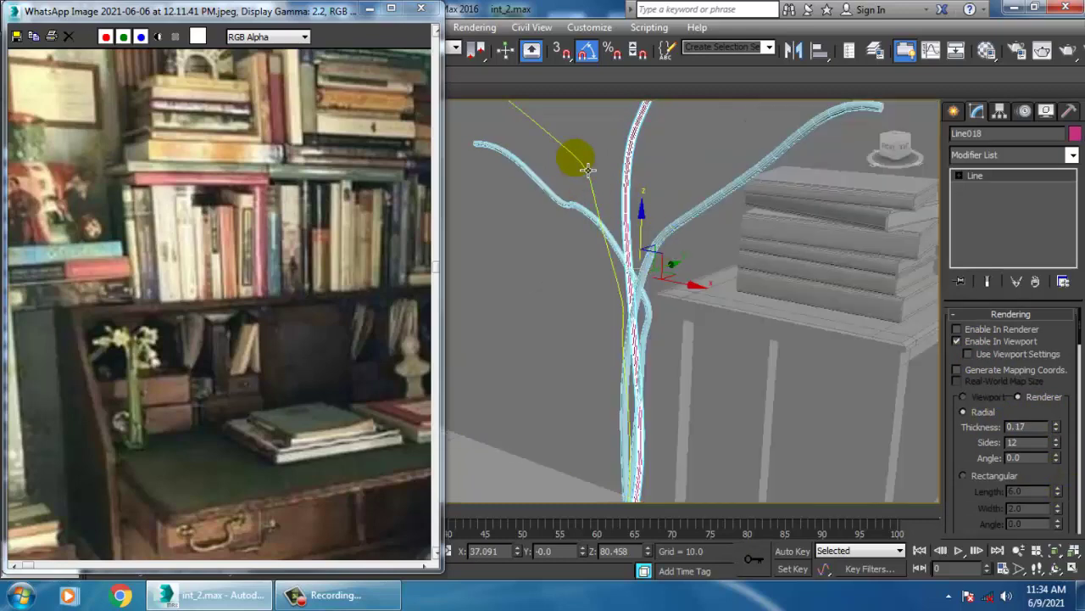
click(982, 342)
key(F3)
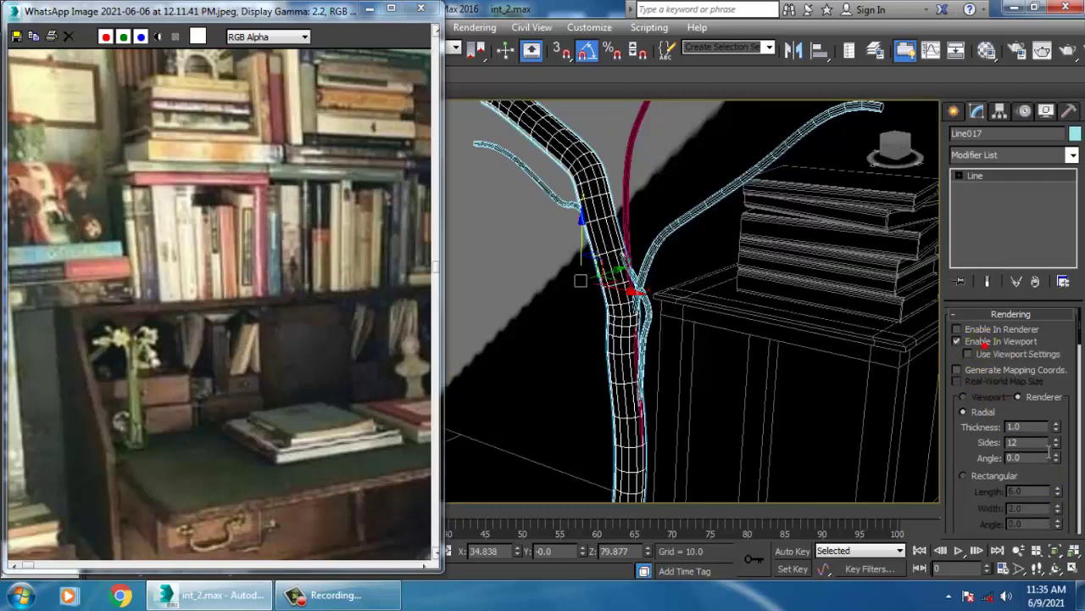
drag(1057, 431, 1076, 492)
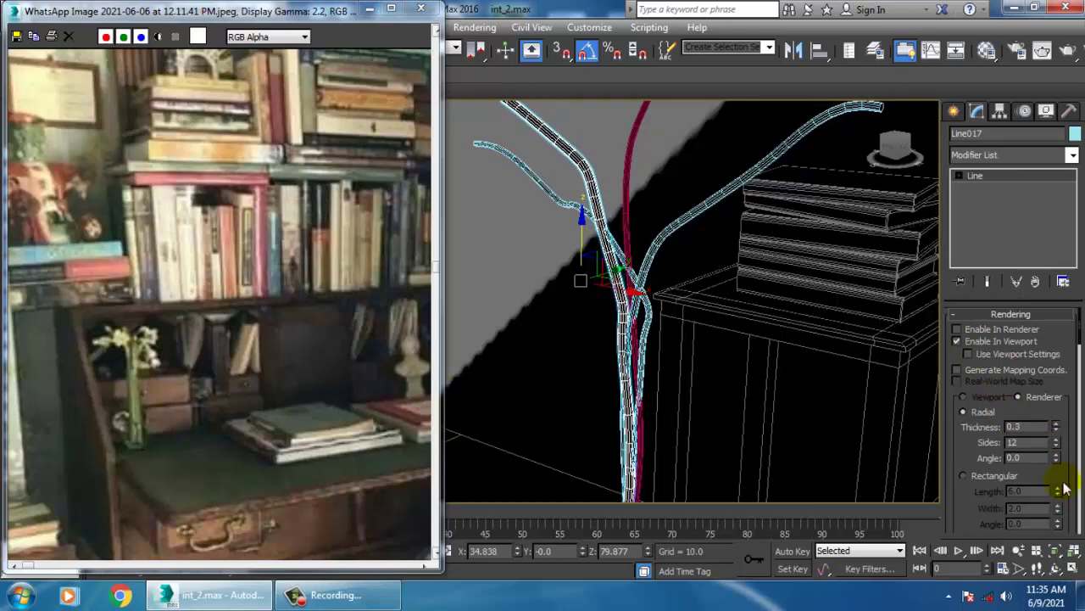
key(F3)
key(F3)
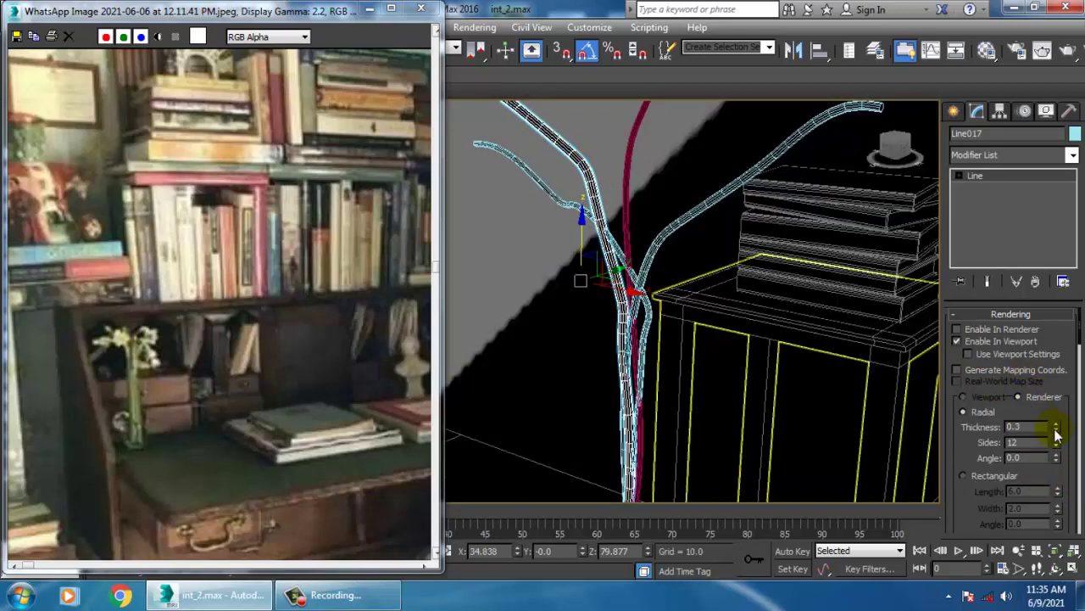
- Move all four stems together about 94.6 along Y to the vase on the desk and nudge them inside its neck
ctrl+click(692, 233)
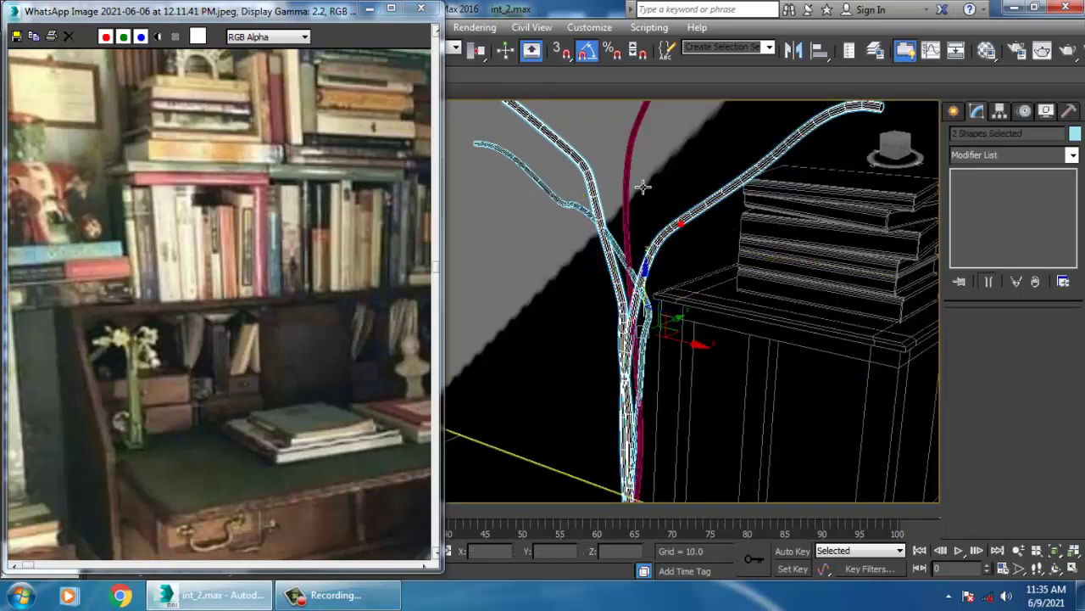
ctrl+click(638, 173)
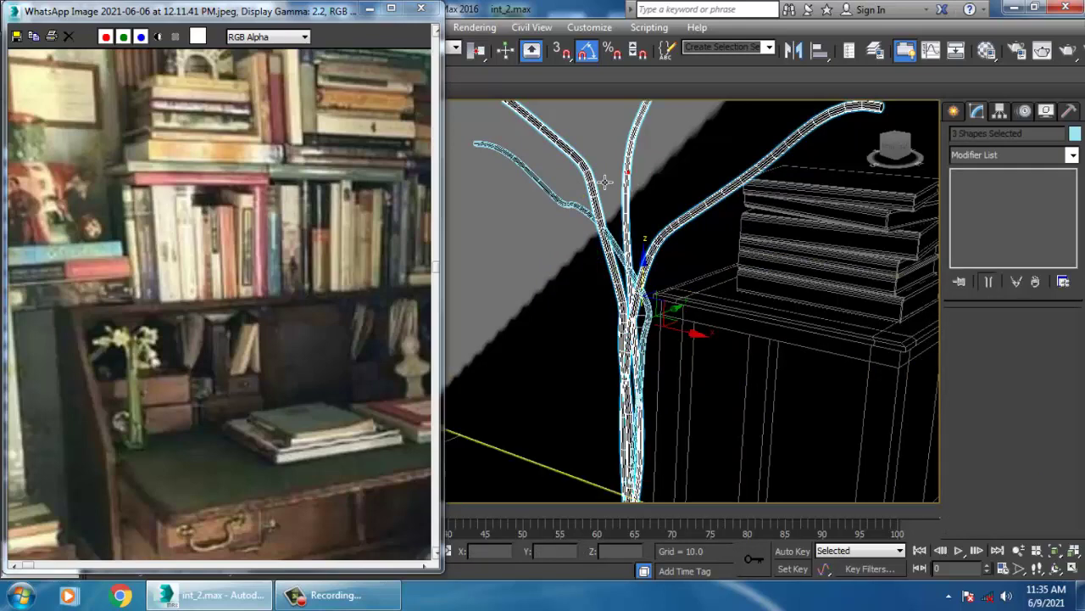
ctrl+click(579, 216)
scroll(636, 214, down, 6)
alt+middle_drag(637, 217, 721, 324)
scroll(721, 324, down, 4)
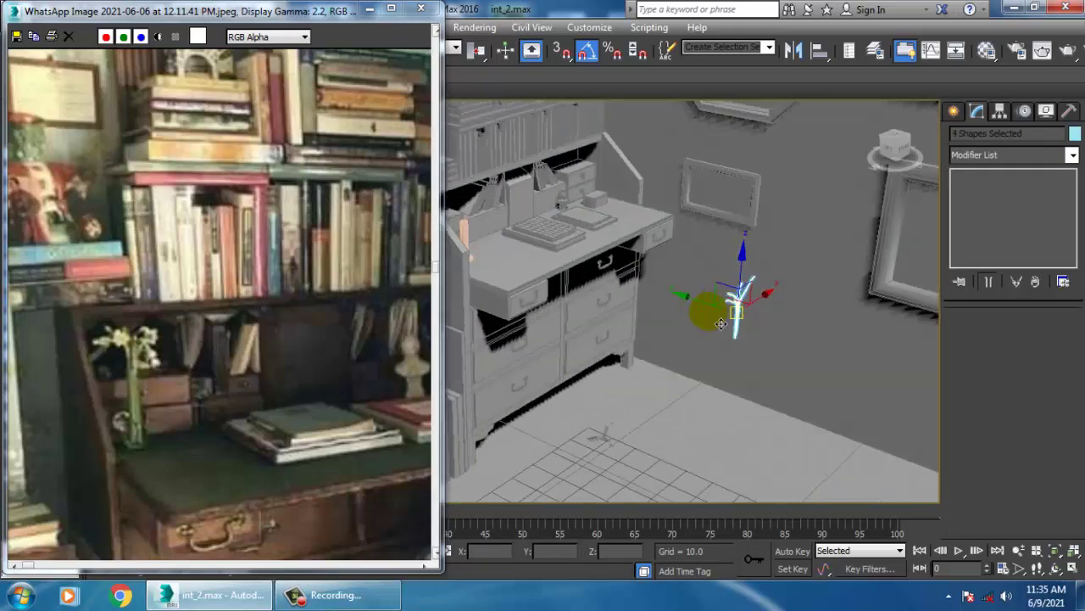
drag(721, 324, 433, 221)
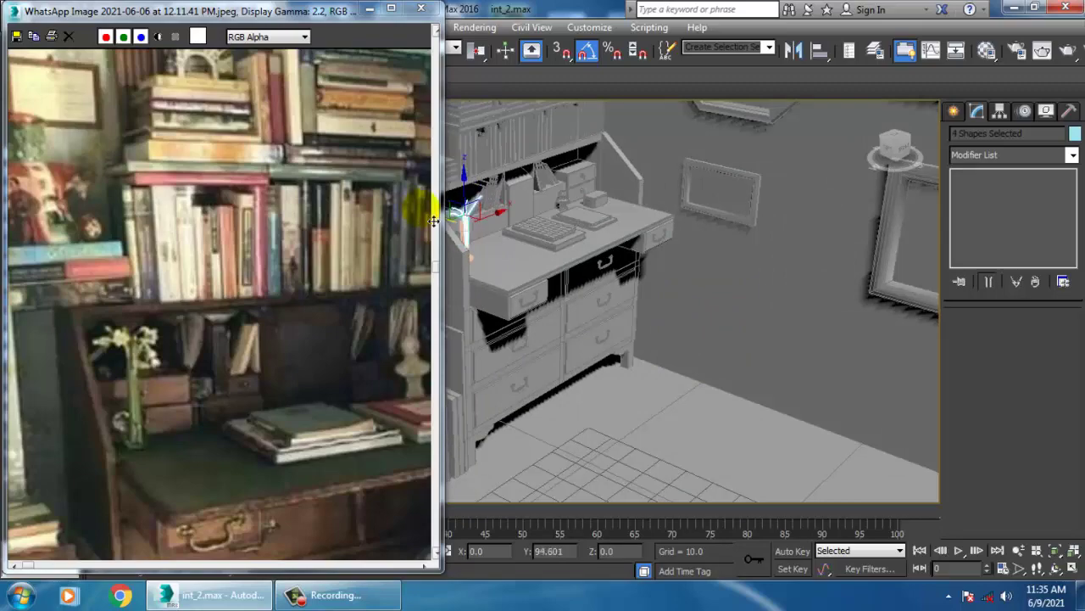
scroll(465, 217, up, 10)
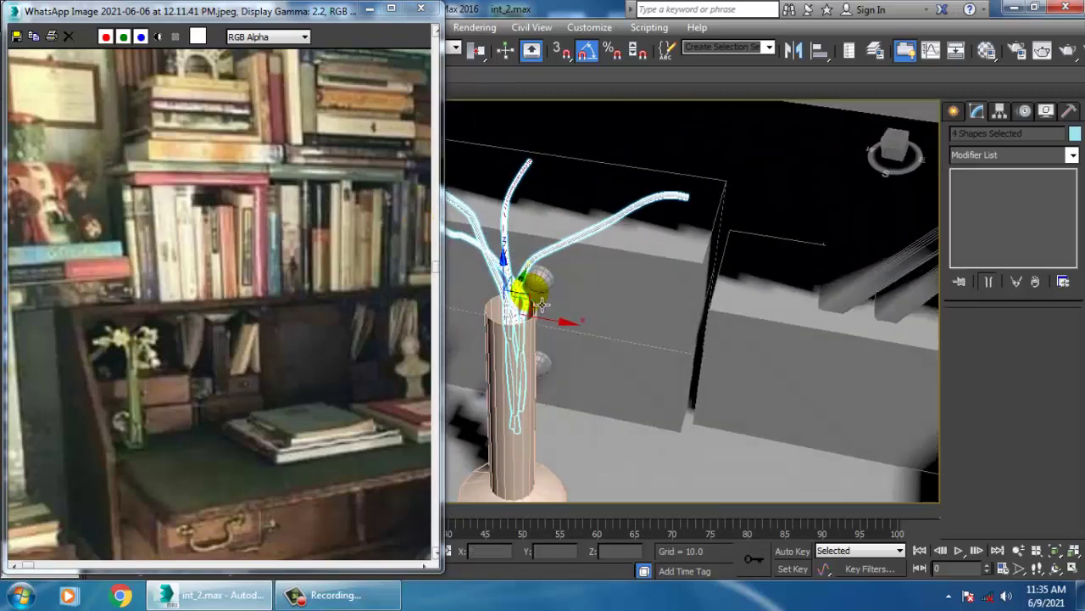
alt+middle_drag(540, 335, 493, 321)
drag(550, 304, 539, 297)
- Select every object in the scene and assign them all the same light grey object color
alt+middle_drag(539, 297, 583, 297)
scroll(559, 295, down, 10)
middle_drag(583, 296, 550, 290)
alt+middle_drag(487, 307, 563, 337)
key(ctrl+a)
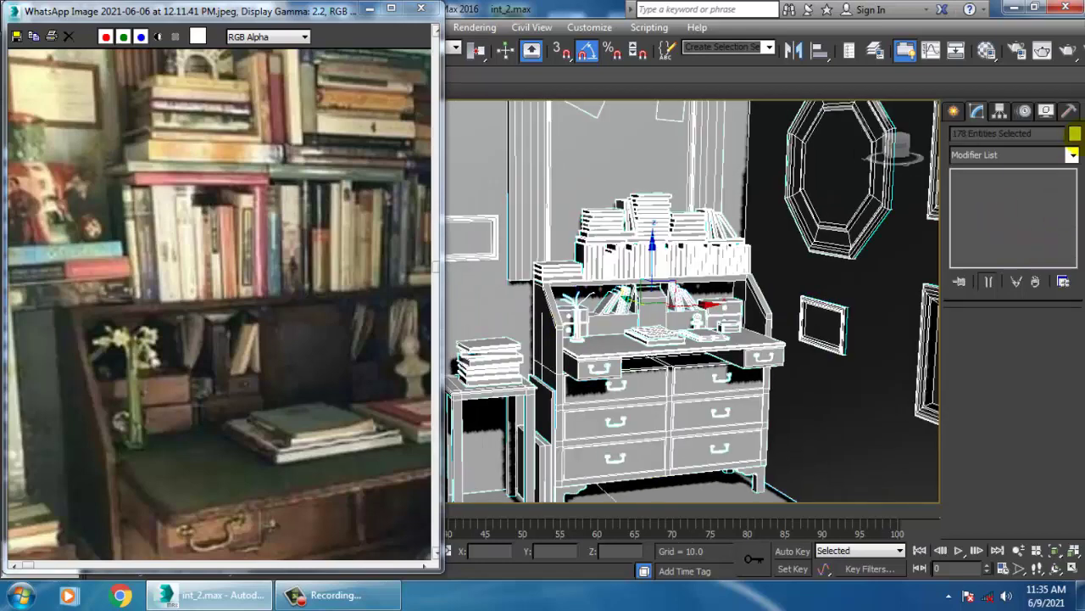
click(1074, 133)
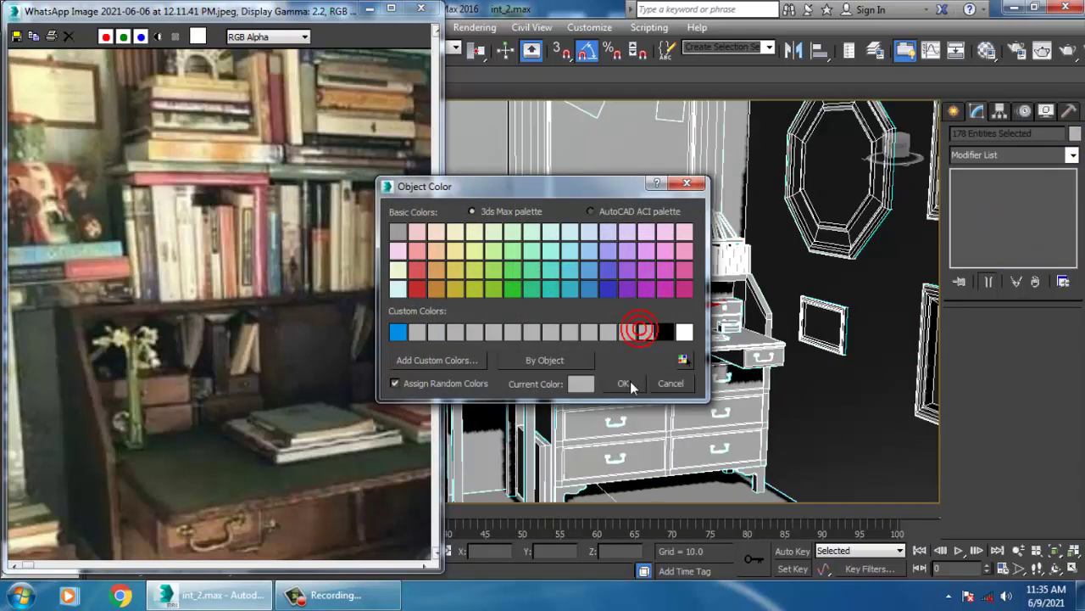
click(624, 383)
- Examine the book stacks and figurine beside the mirror in the reference photo, compare them with the model, and clear the selection
middle_drag(320, 259, 241, 363)
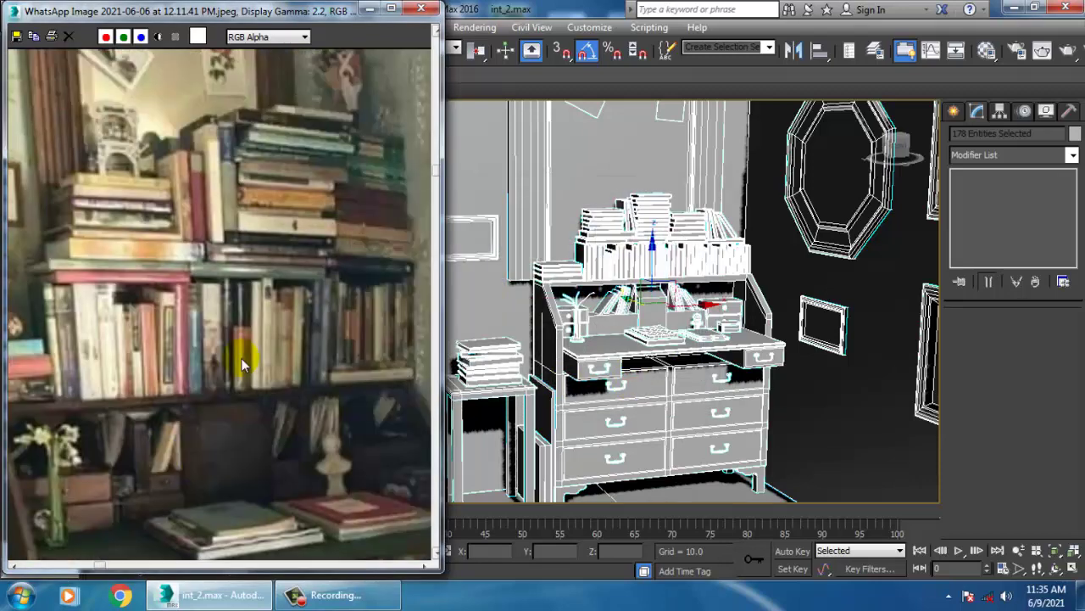
middle_drag(296, 298, 211, 318)
middle_drag(292, 165, 295, 269)
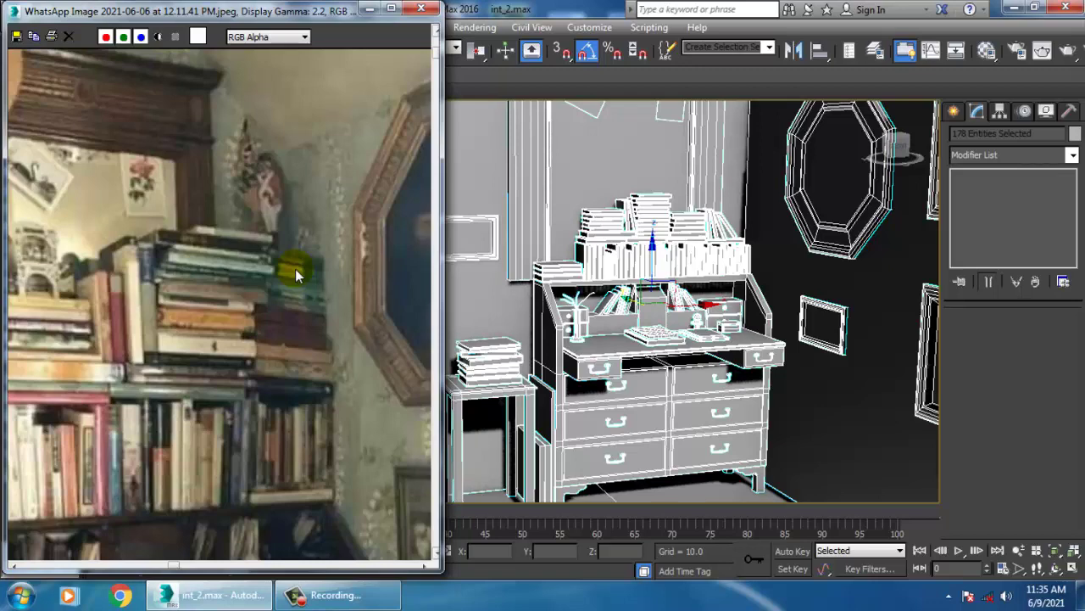
click(270, 180)
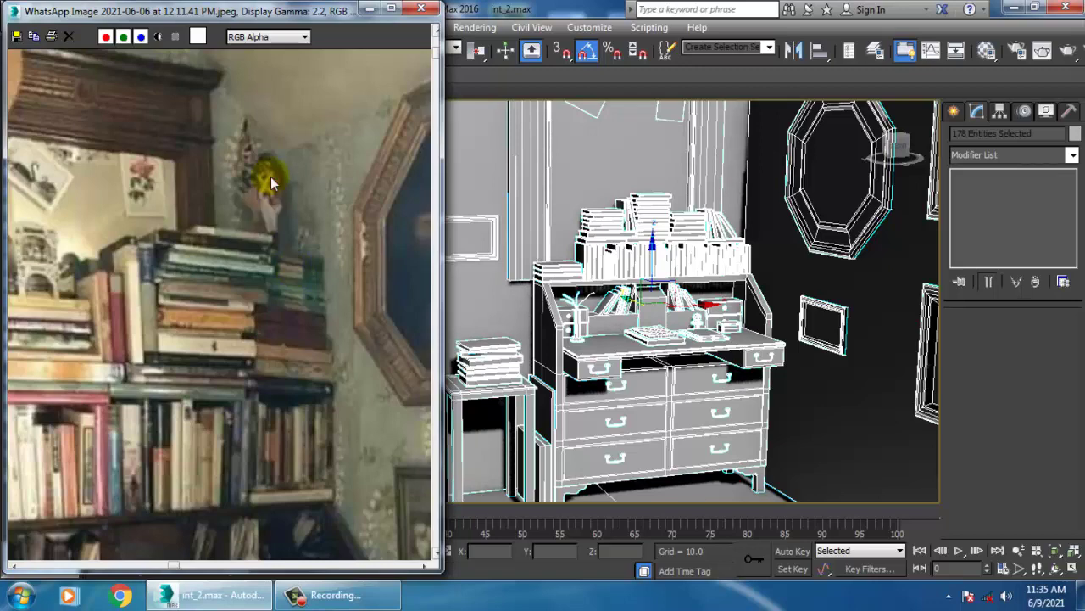
middle_drag(741, 300, 691, 429)
middle_drag(693, 306, 718, 374)
scroll(718, 374, up, 4)
middle_drag(726, 327, 650, 370)
scroll(612, 372, down, 6)
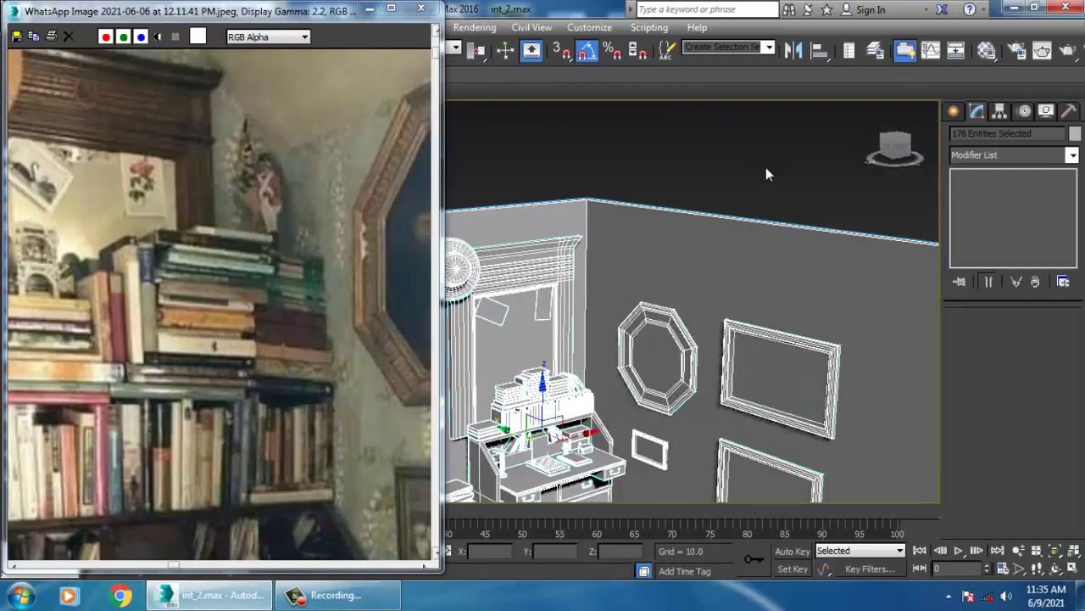
click(766, 167)
- Select the six stacked books beside the leaning books on top of the desk shelf and clone them upward onto the same stack
scroll(703, 339, up, 3)
alt+middle_drag(703, 339, 738, 313)
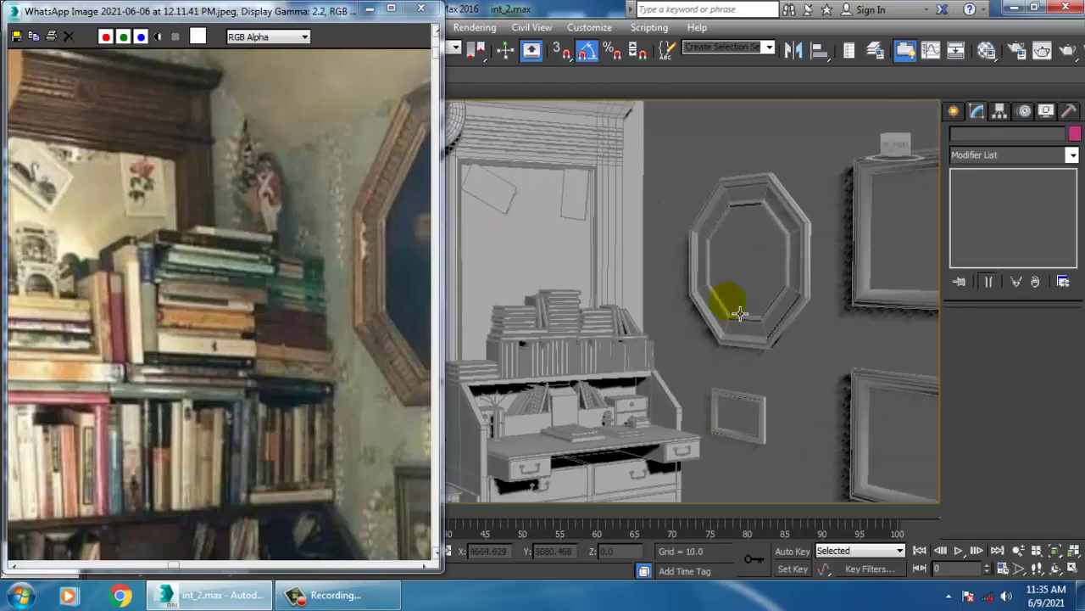
scroll(737, 315, up, 3)
middle_drag(638, 370, 788, 349)
scroll(764, 353, up, 1)
scroll(764, 352, up, 3)
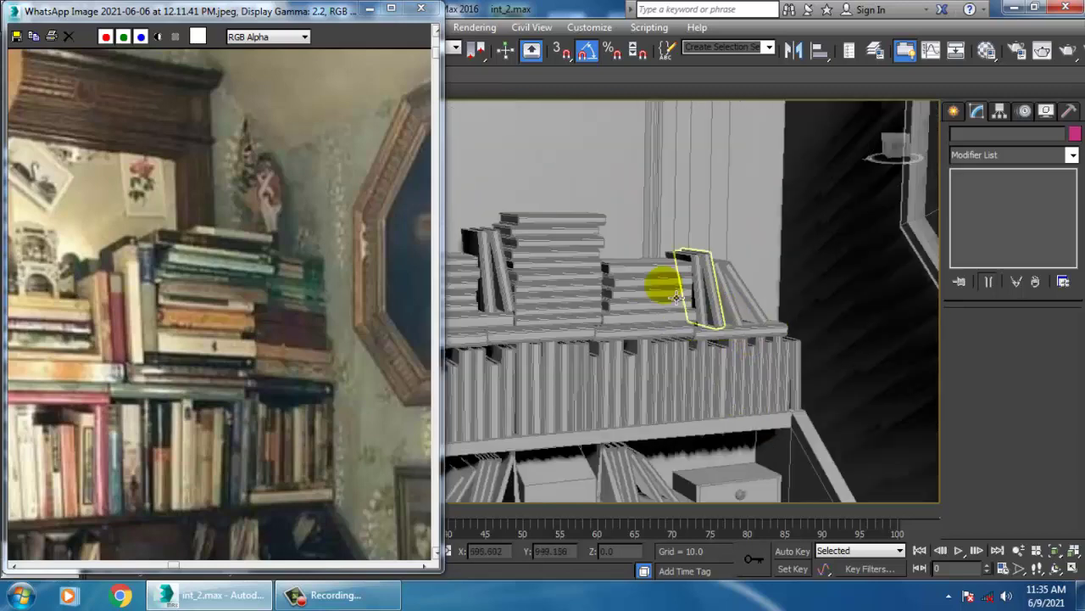
click(644, 272)
ctrl+click(636, 287)
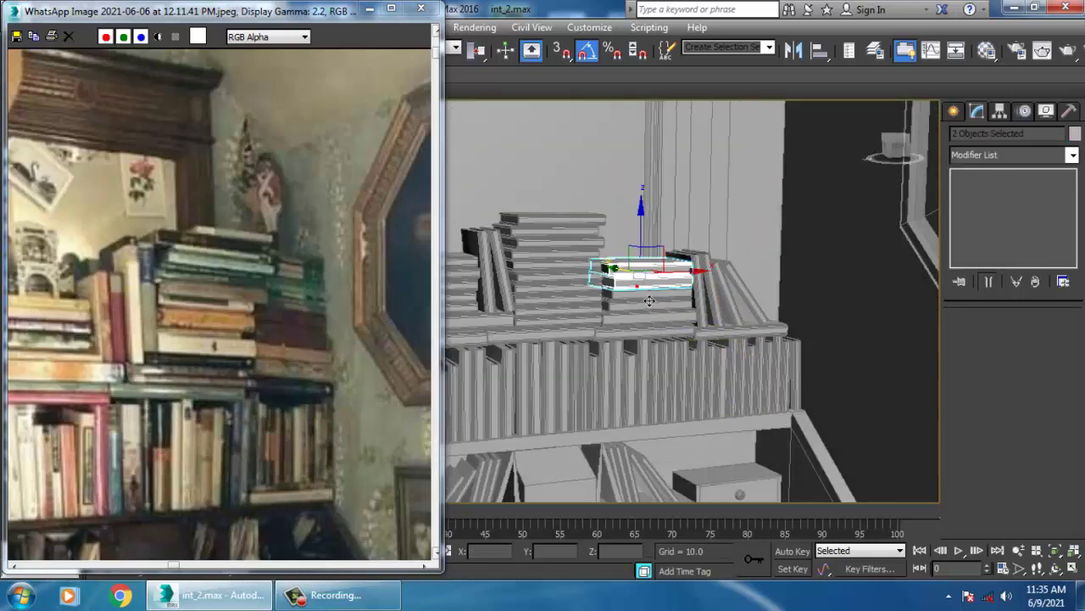
ctrl+click(638, 295)
ctrl+click(639, 306)
ctrl+click(645, 330)
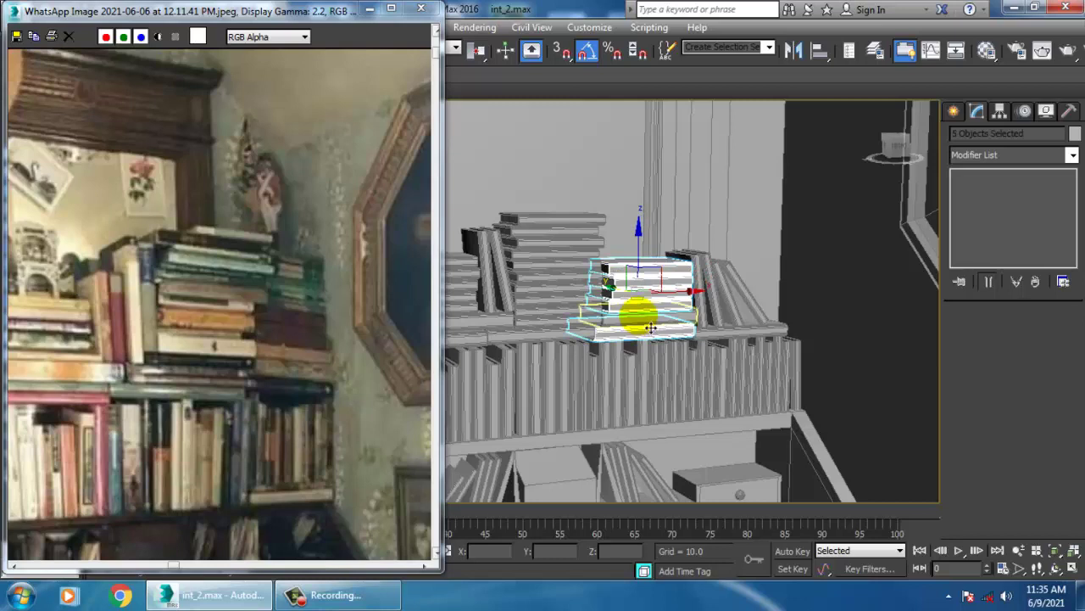
ctrl+click(635, 310)
mouse_move(644, 273)
mouse_down()
mouse_move(650, 174)
mouse_move(668, 184)
mouse_move(662, 195)
mouse_up()
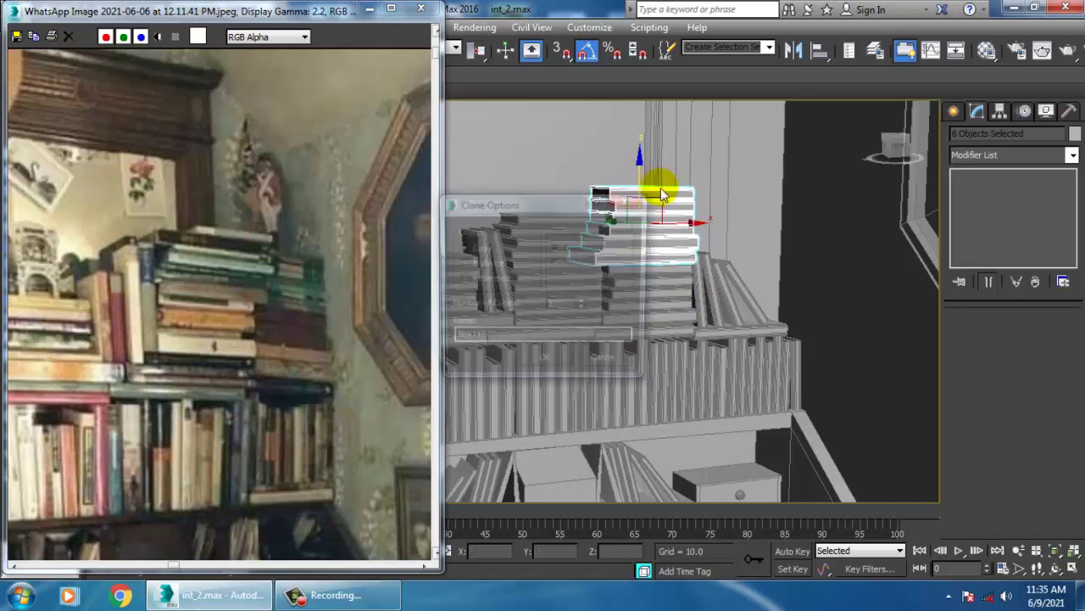
click(559, 367)
- Inspect the heightened book stack up close and the whole room corner from a distance
alt+middle_drag(654, 352, 681, 342)
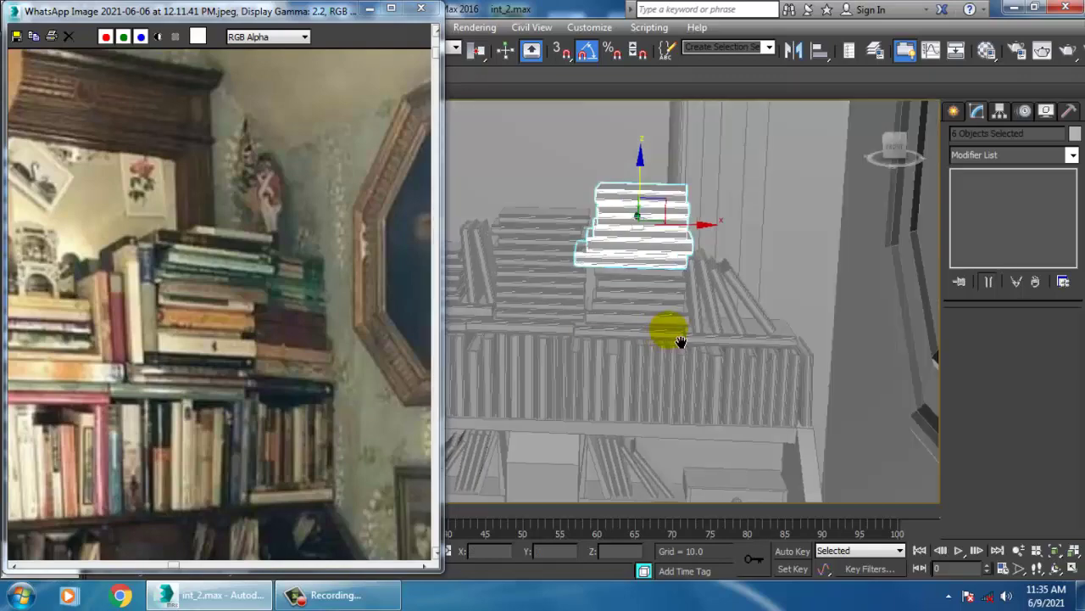
scroll(691, 307, up, 4)
scroll(693, 304, down, 4)
middle_drag(691, 291, 689, 310)
scroll(807, 288, down, 5)
alt+middle_drag(836, 274, 678, 378)
scroll(807, 293, up, 3)
scroll(678, 378, down, 4)
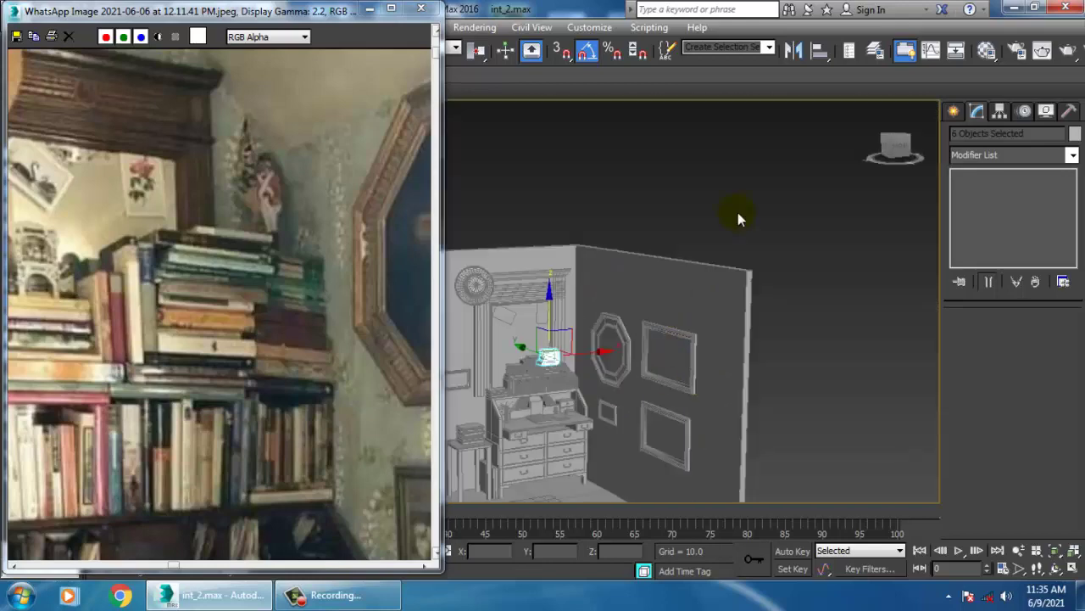
- Clear the book selection and save the scene
click(738, 212)
key(ctrl+s)
scroll(552, 364, up, 5)
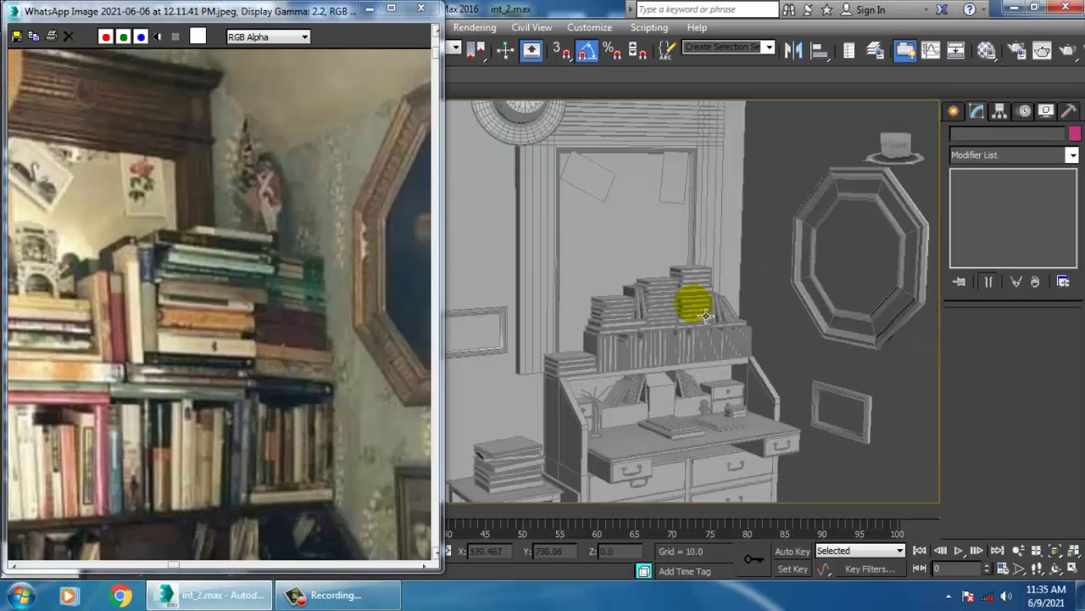
- Try a short line in the Front view and turn off viewport thickness display for new splines
key(alt+w)
click(961, 111)
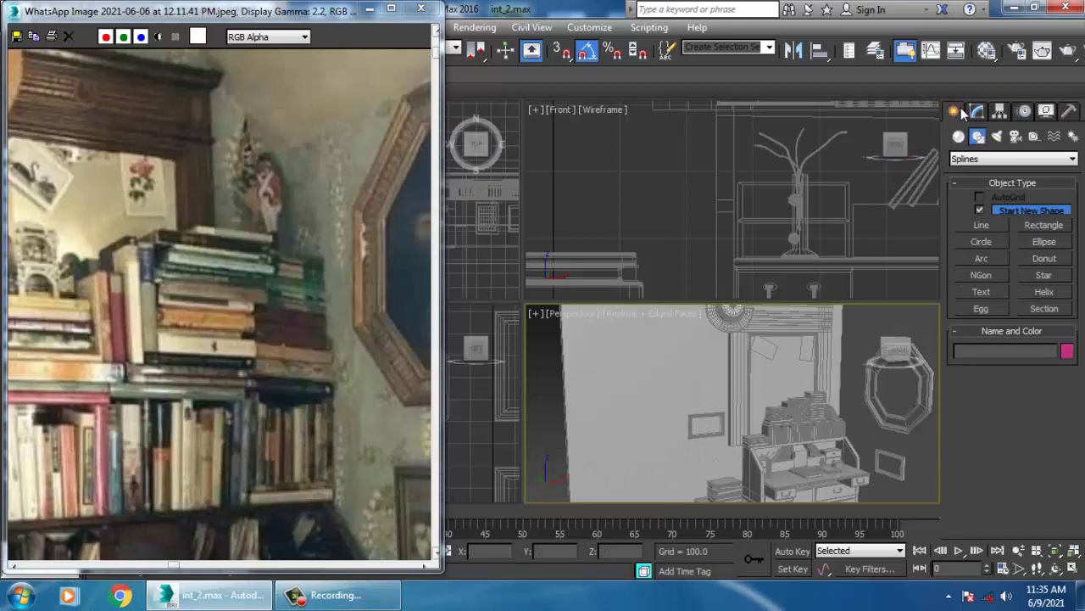
click(982, 226)
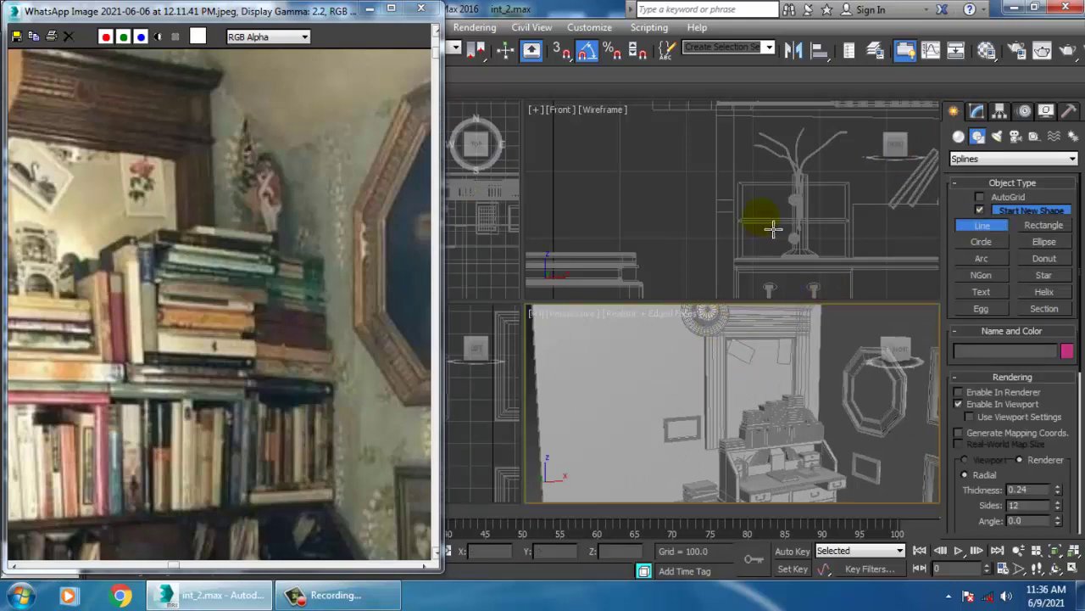
scroll(772, 227, up, 3)
key(alt+w)
scroll(698, 323, up, 5)
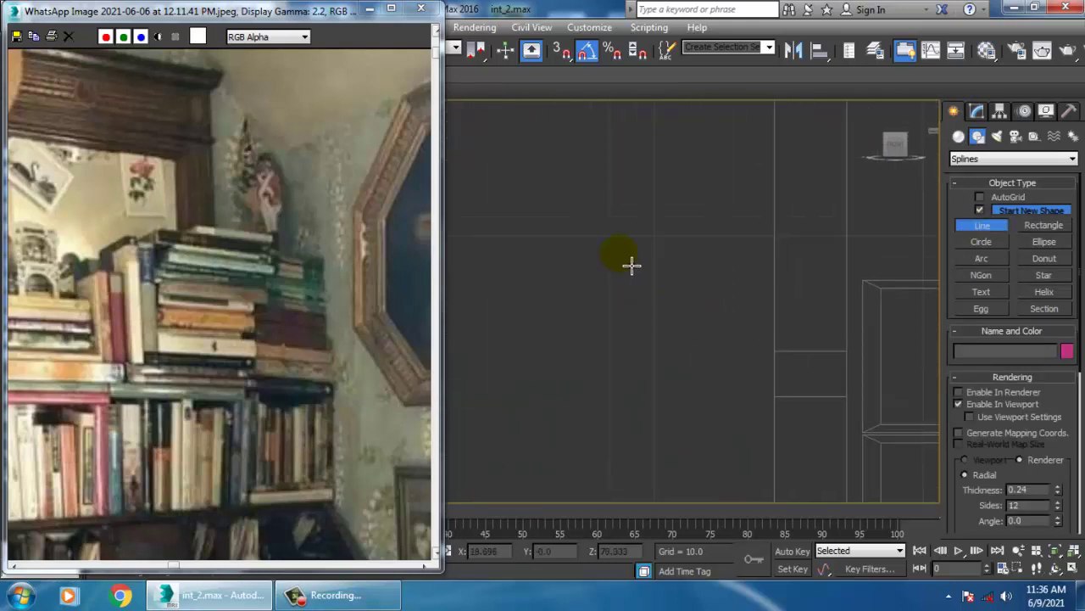
click(602, 254)
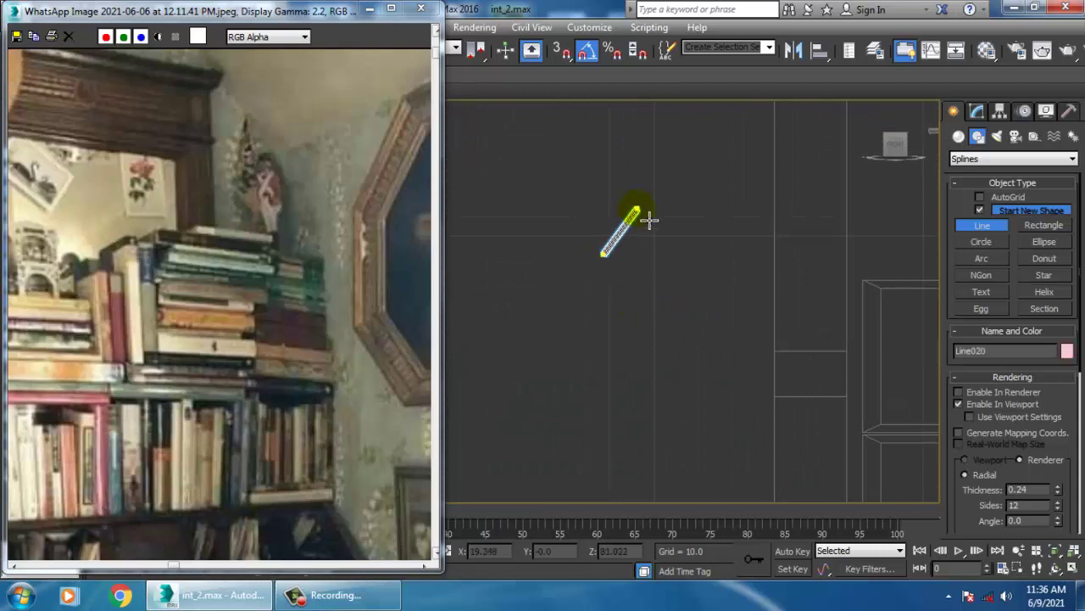
right_click(638, 210)
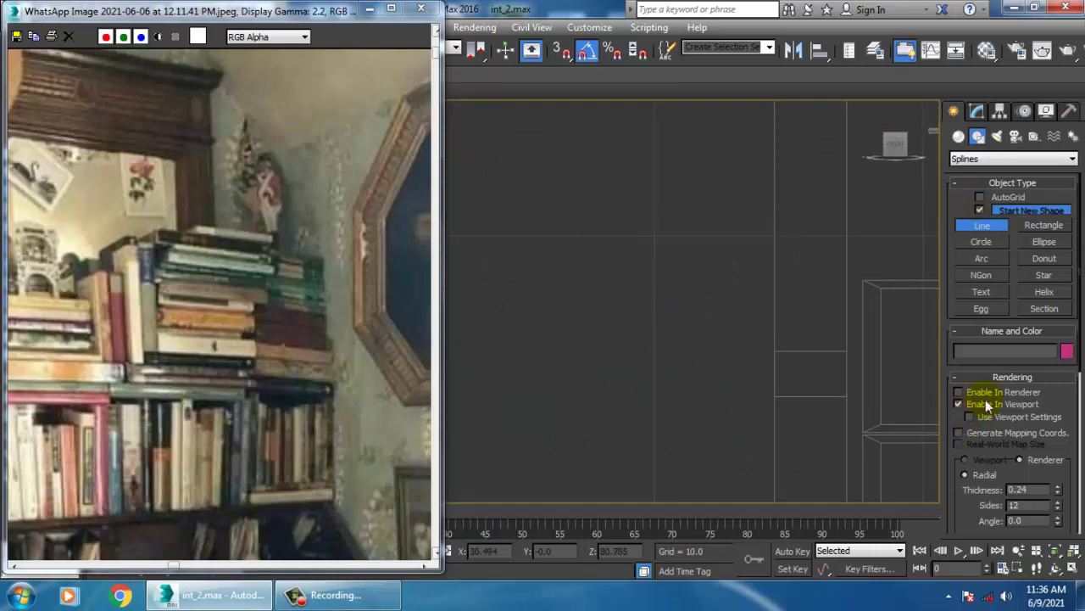
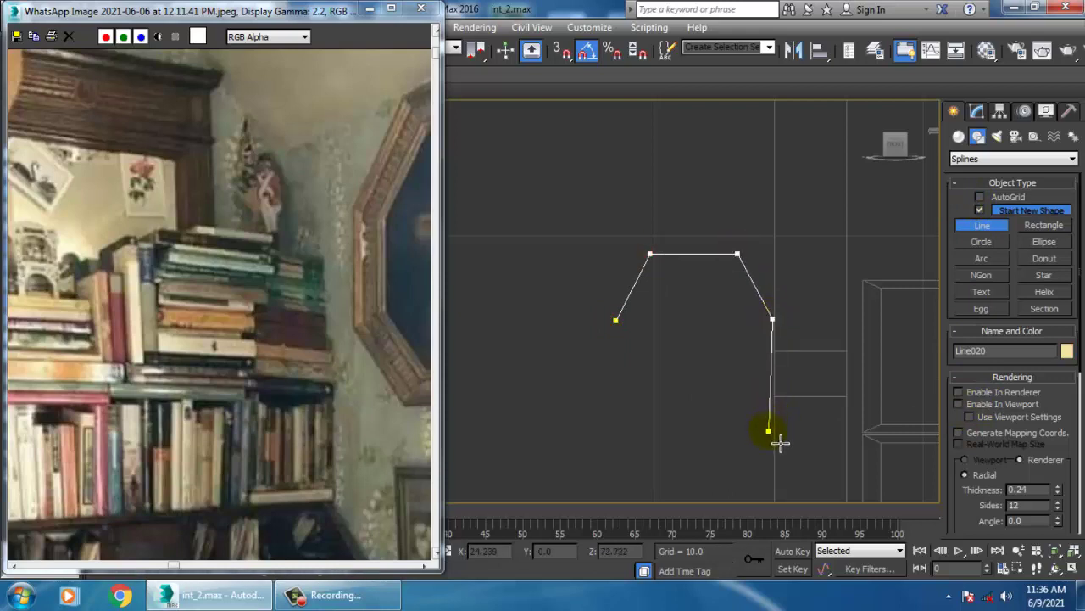
- Draw the figurine's silhouette in the Front view as a closed line with an angular body and two tapered legs
middle_drag(763, 505, 760, 298)
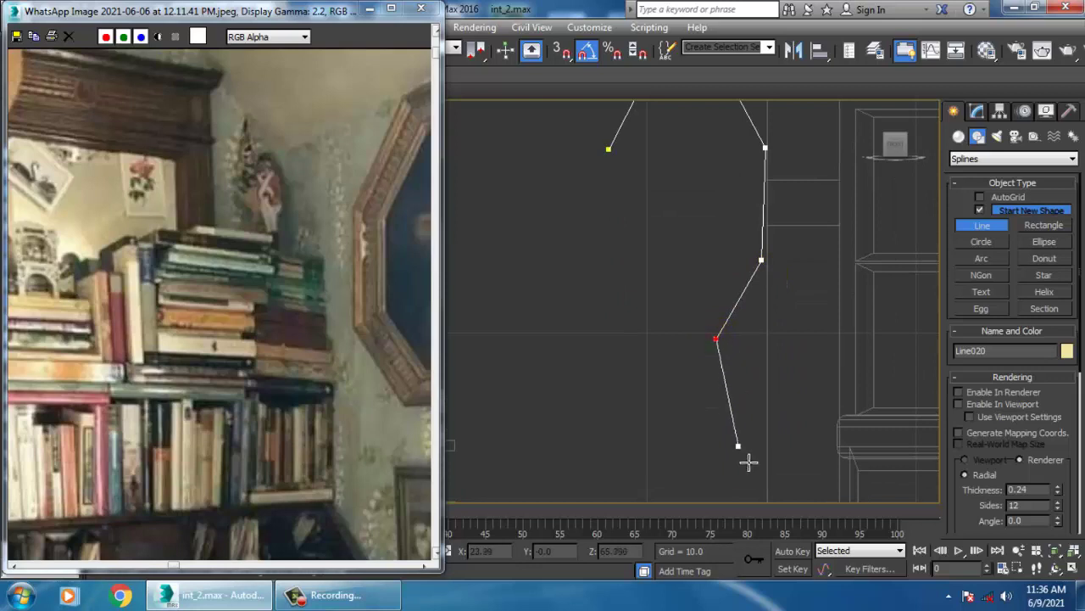
click(714, 501)
middle_drag(724, 483, 726, 348)
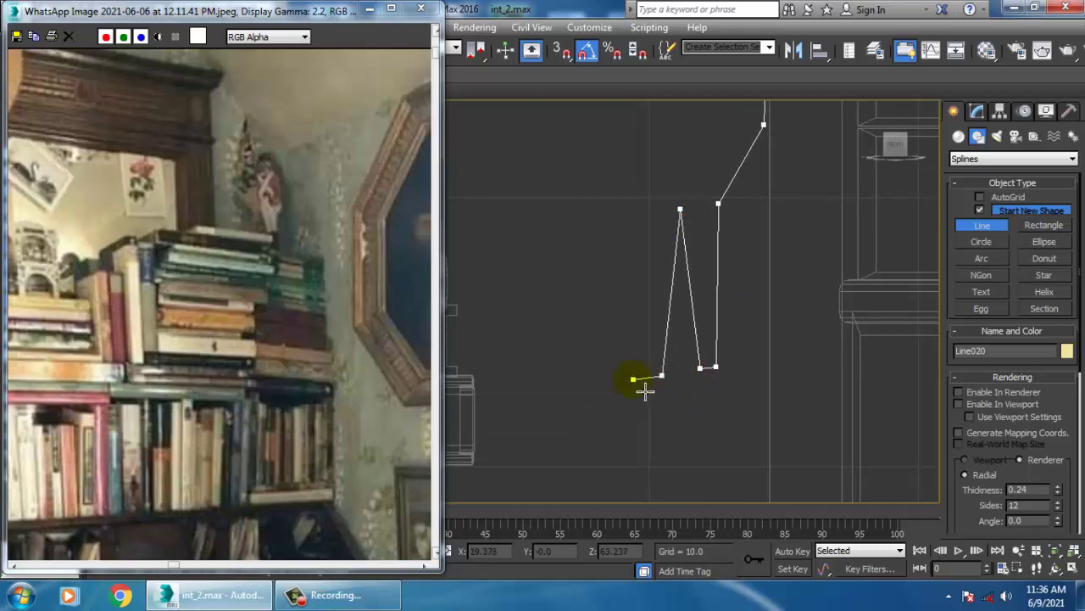
middle_drag(643, 221, 637, 419)
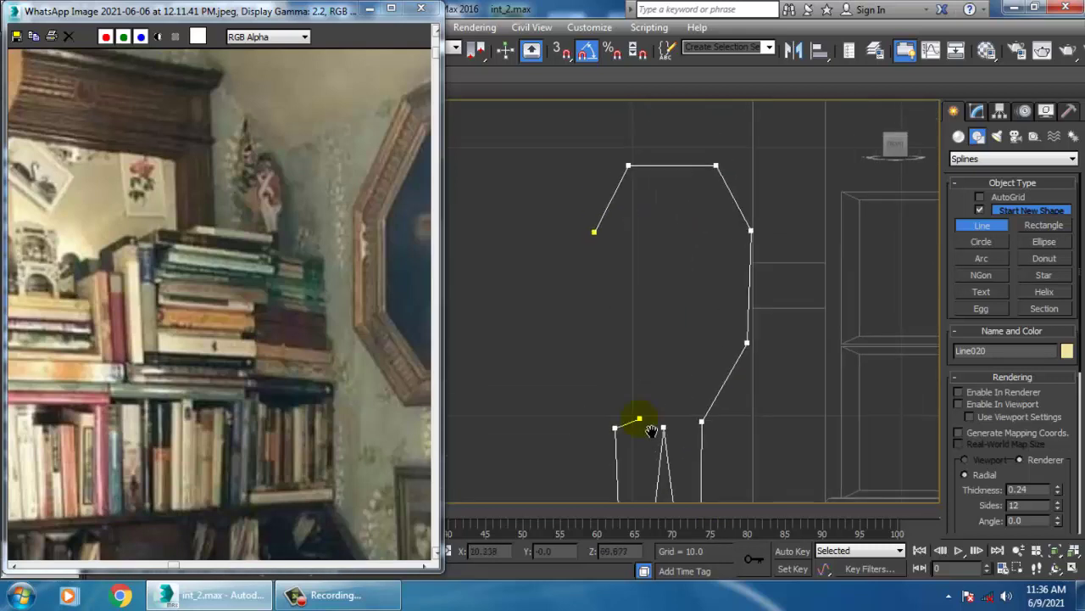
click(583, 337)
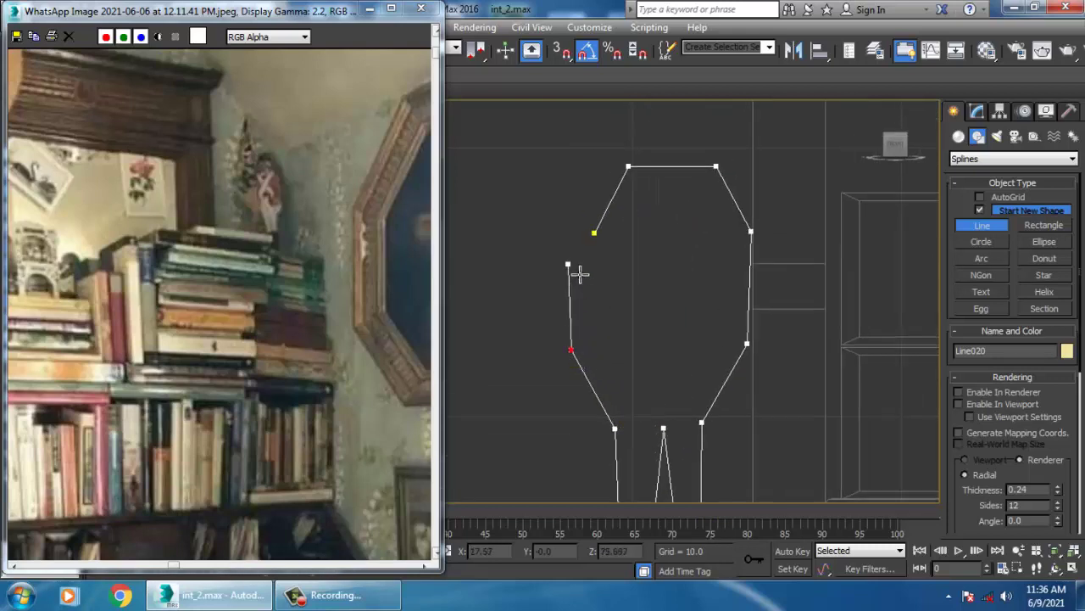
click(593, 233)
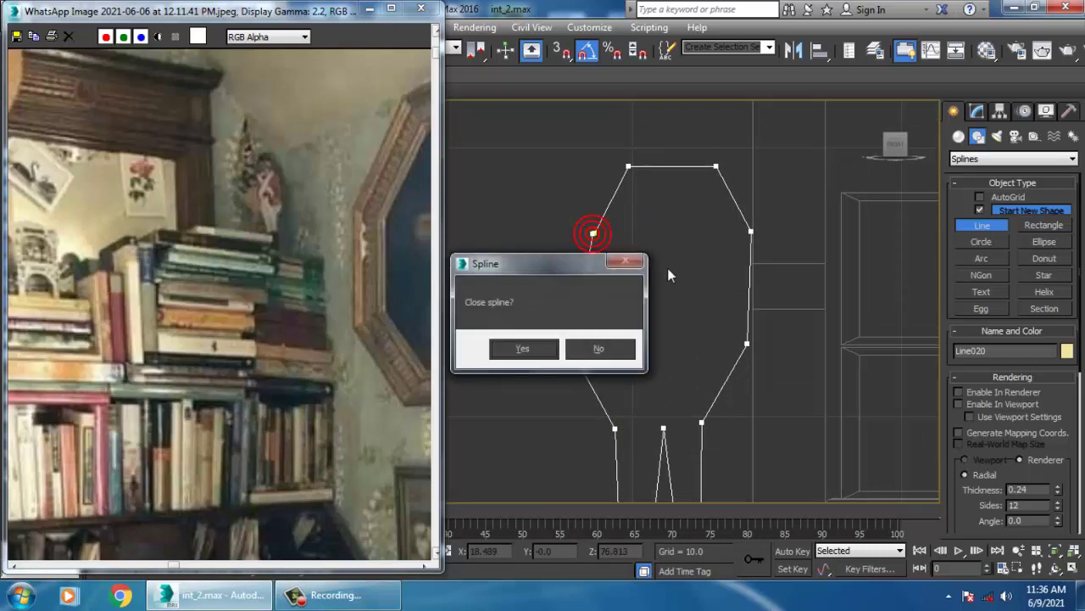
click(523, 349)
- Move the silhouette's upper-left side vertex outward to straighten that side of the body, and select the top-left vertex
middle_drag(556, 219, 577, 235)
drag(668, 259, 655, 257)
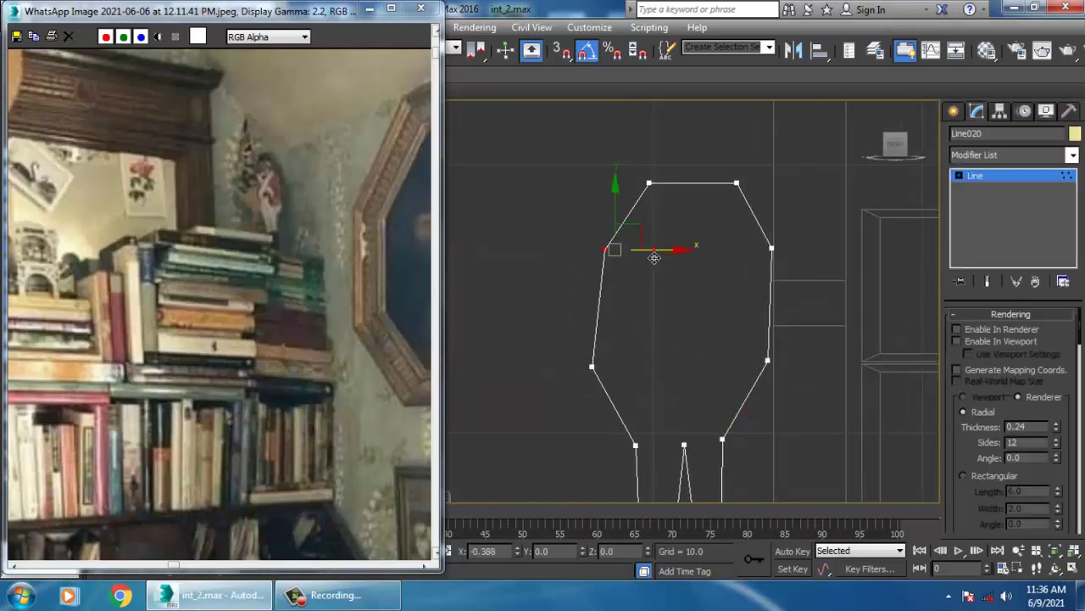
middle_drag(648, 257, 648, 287)
drag(596, 180, 694, 242)
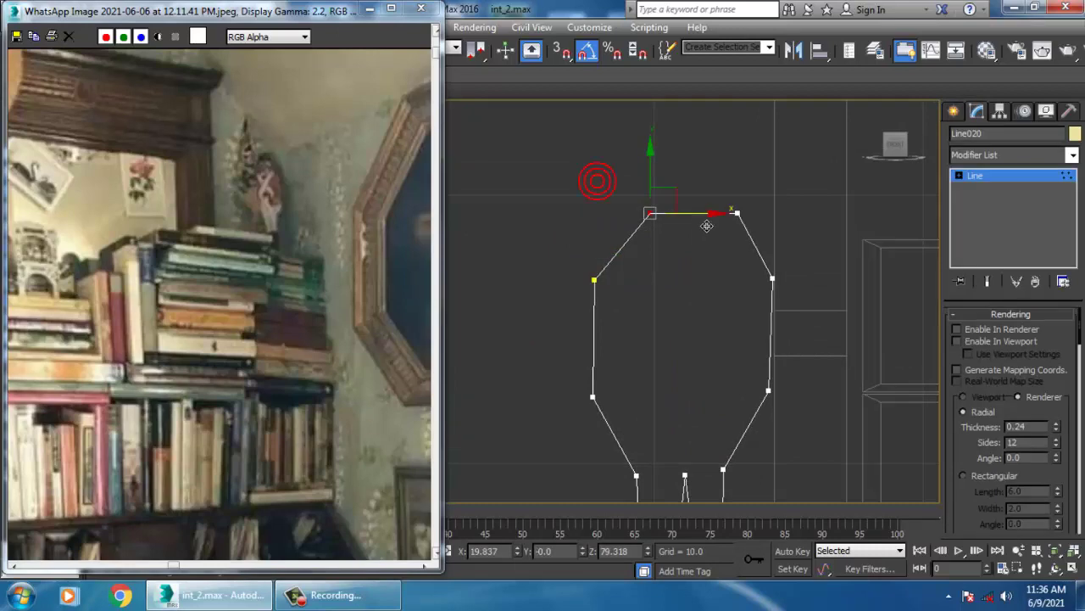
- Apply an Extrude modifier to the figurine outline and show it in the Perspective view
scroll(700, 237, down, 5)
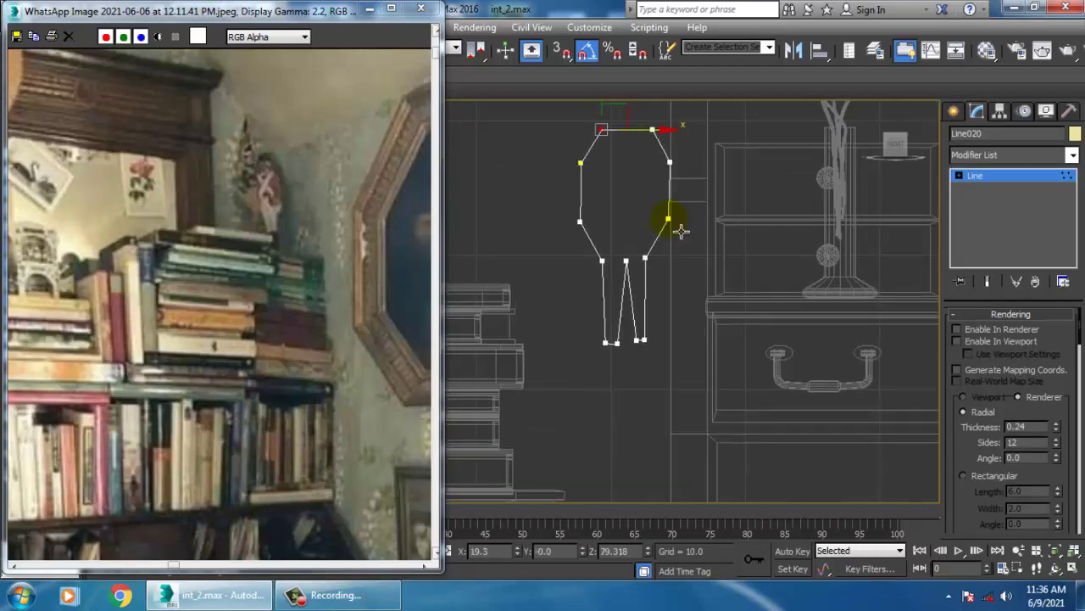
click(1002, 160)
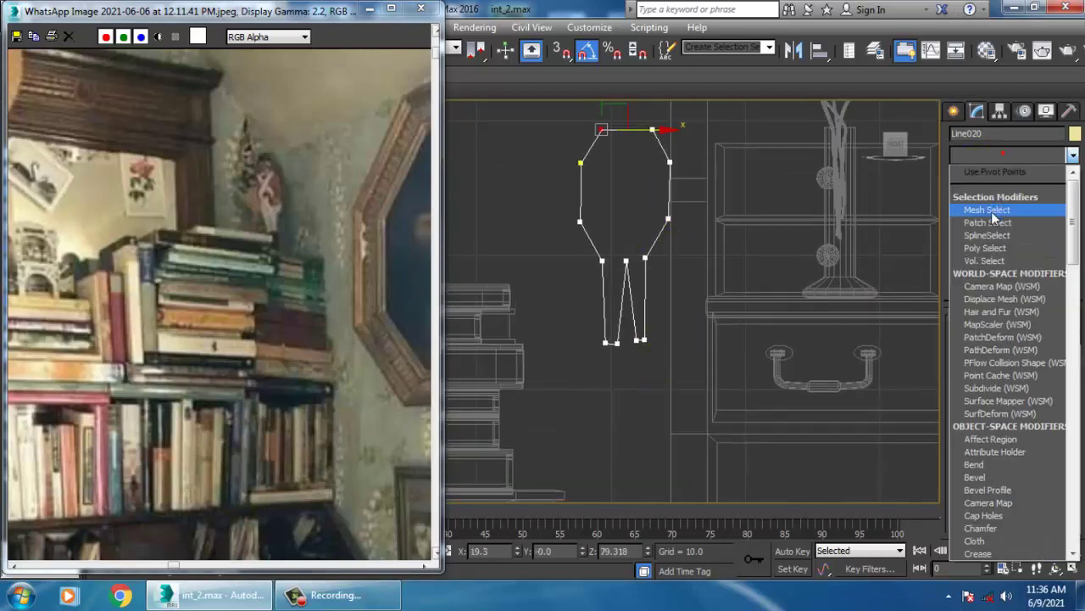
text(ex)
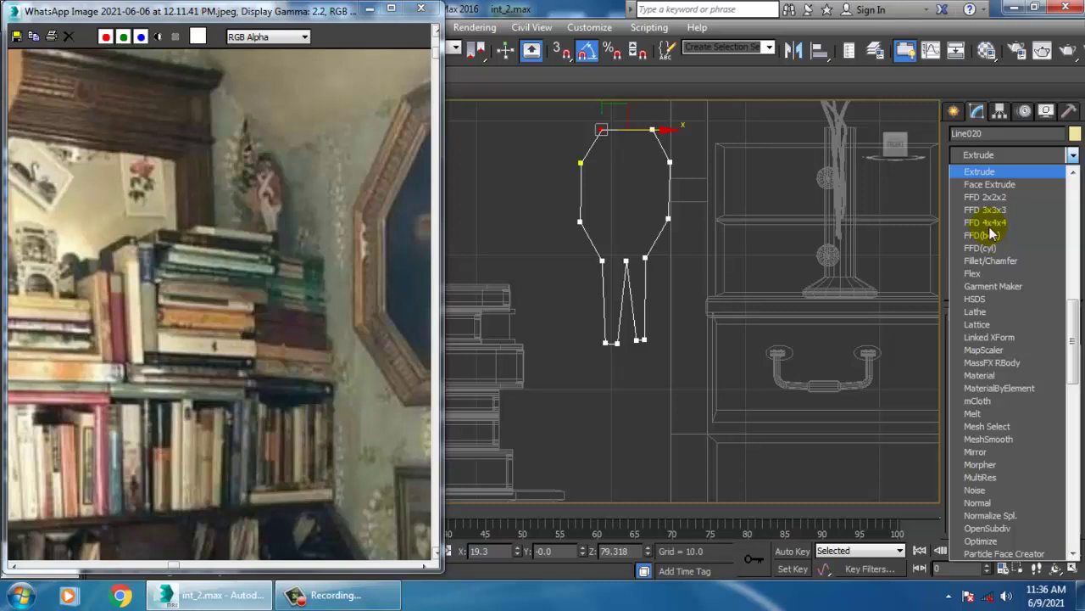
key(Return)
key(alt+w)
right_click(819, 394)
key(alt+w)
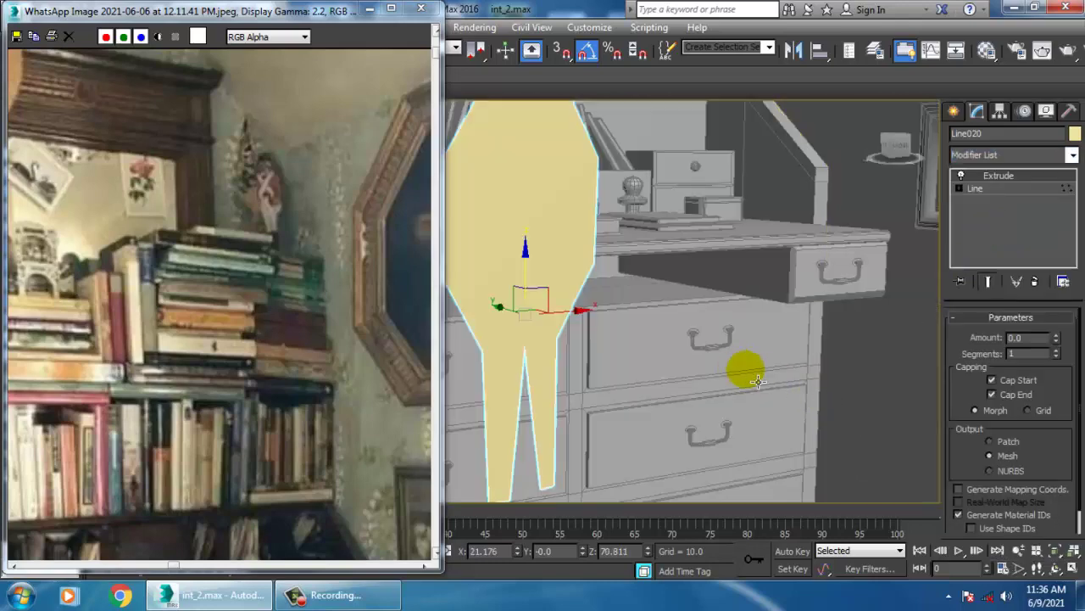
alt+middle_drag(690, 379, 714, 392)
- Set the figurine's extrusion amount to 0.1 and inspect its thickness from several angles
click(1056, 337)
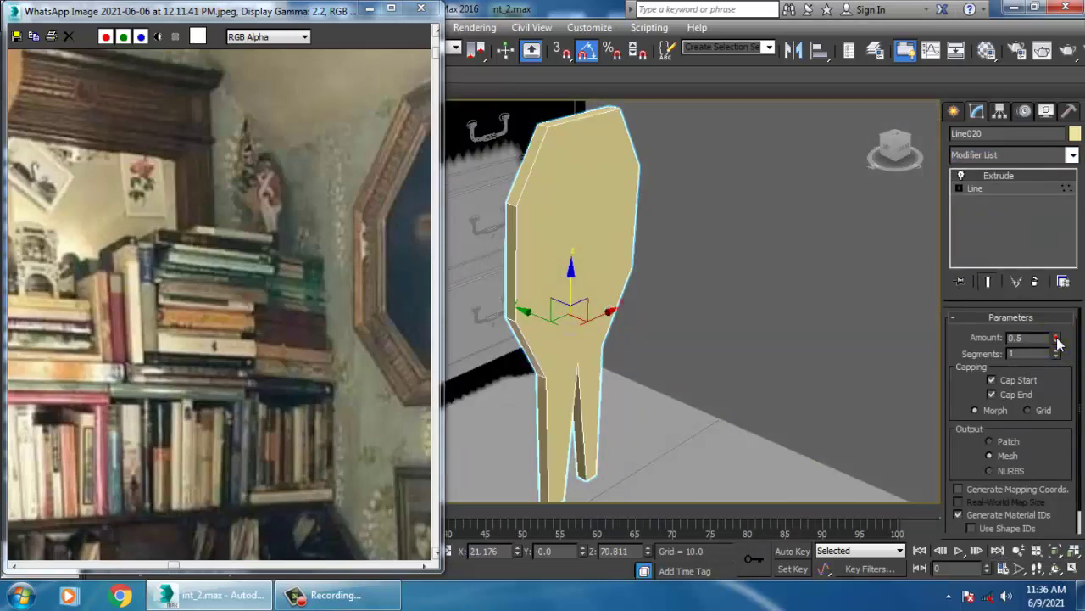
click(802, 370)
text(0.)
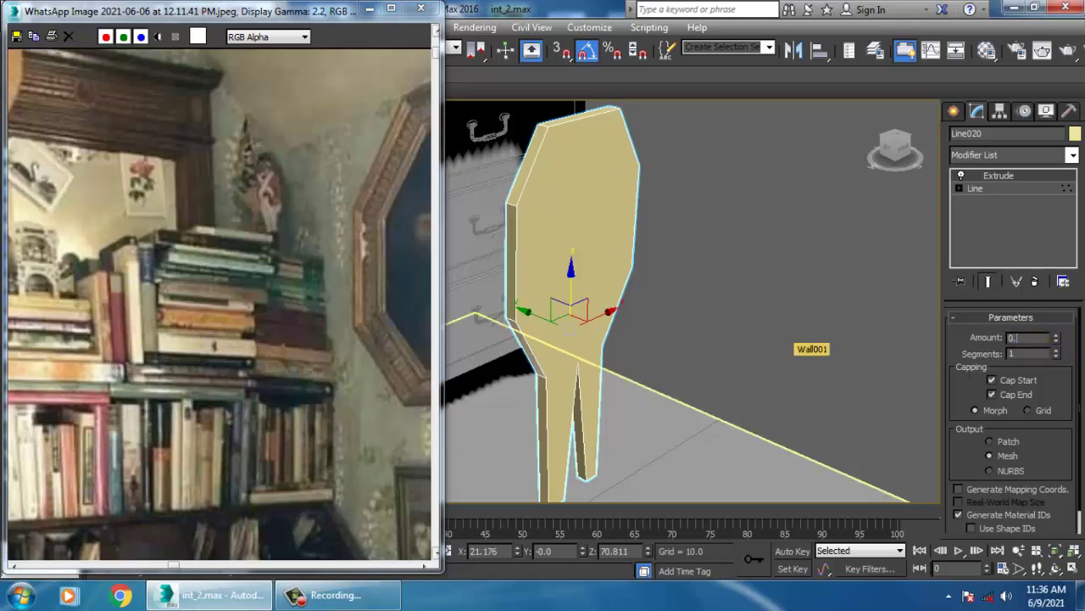
text(1)
key(Return)
alt+middle_drag(679, 330, 635, 348)
alt+middle_drag(823, 311, 695, 317)
- Switch off the figurine's Extrude modifier and shift the outline toward the stacked books in the Front view
key(alt+w)
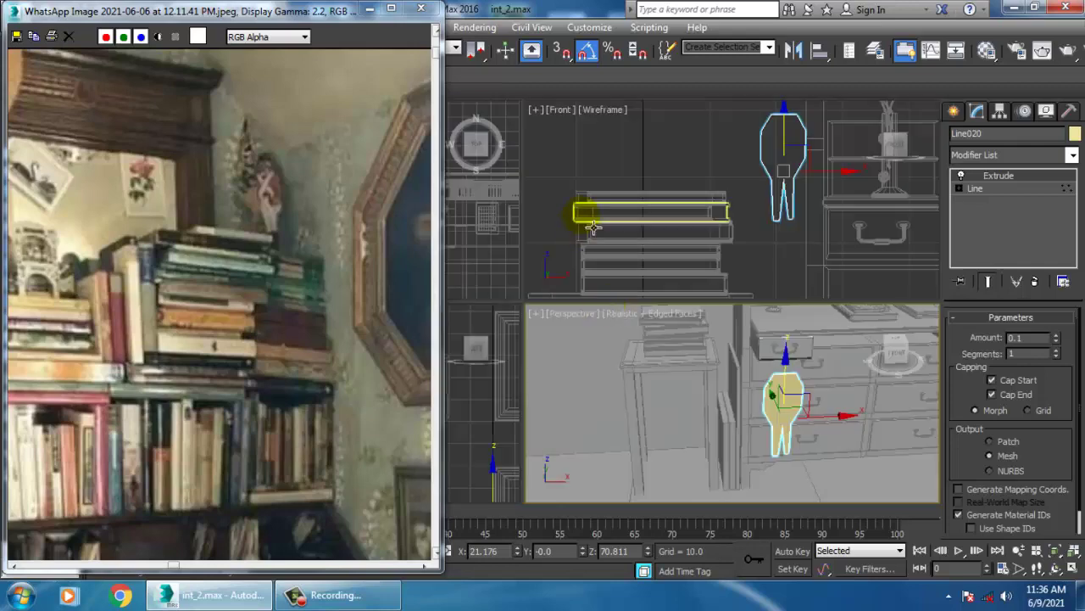
middle_drag(782, 208, 760, 262)
key(alt+w)
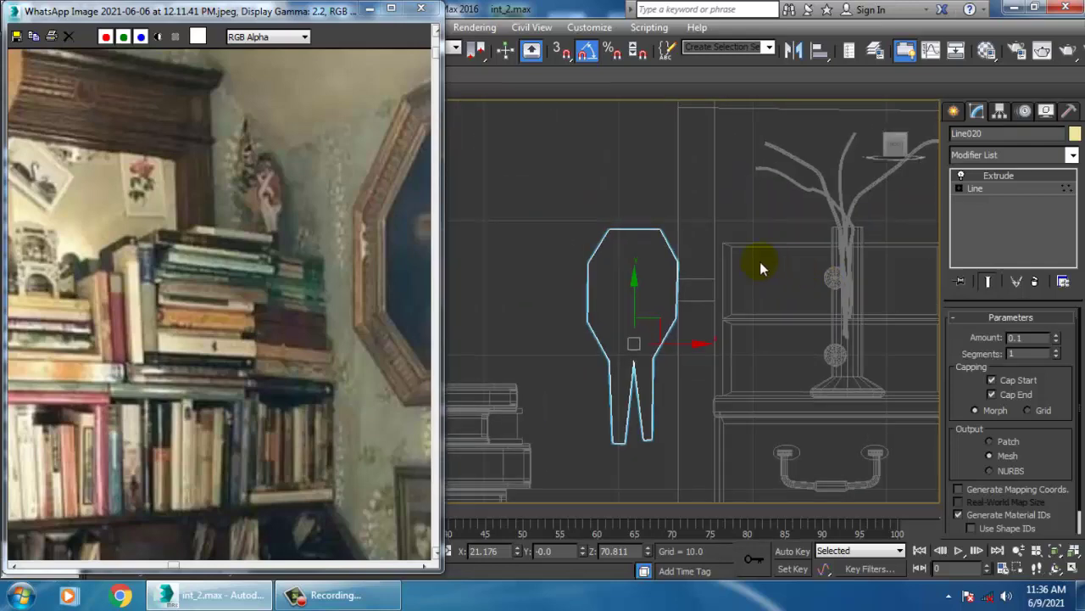
click(962, 175)
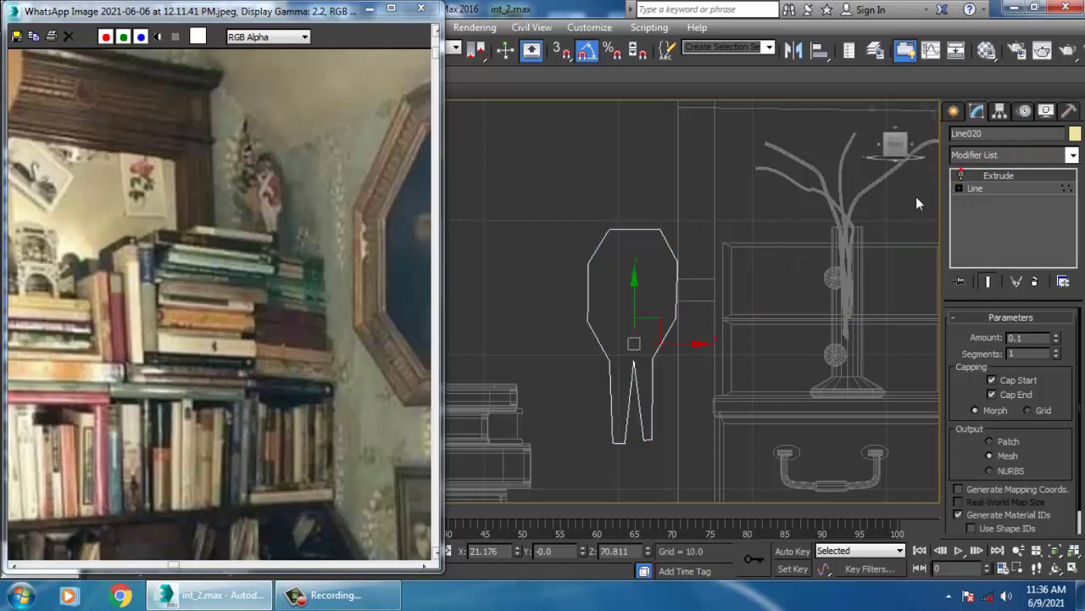
middle_drag(618, 291, 634, 261)
drag(717, 326, 628, 326)
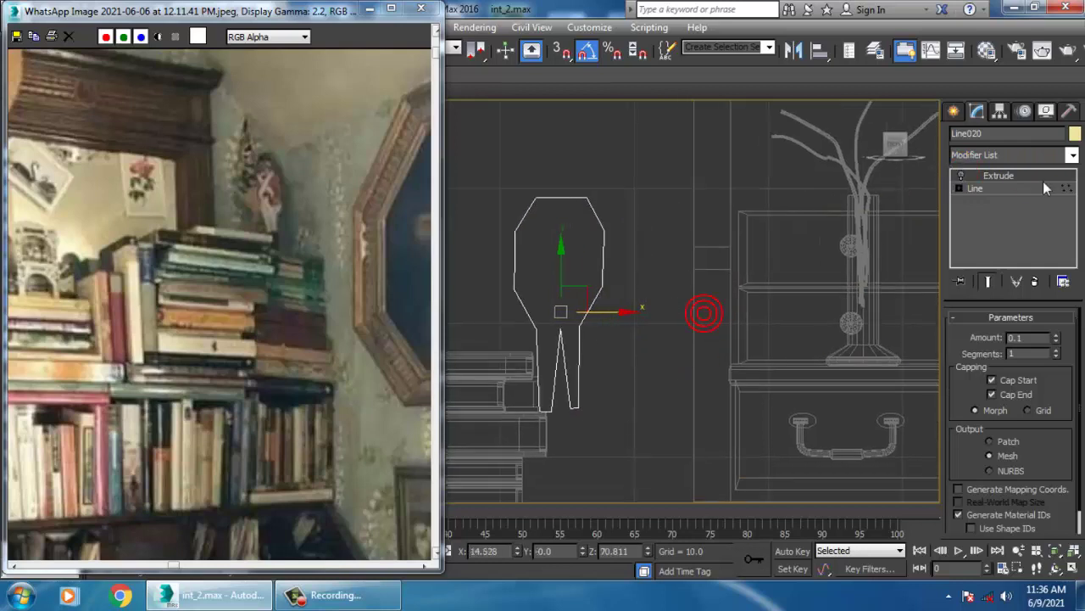
click(985, 188)
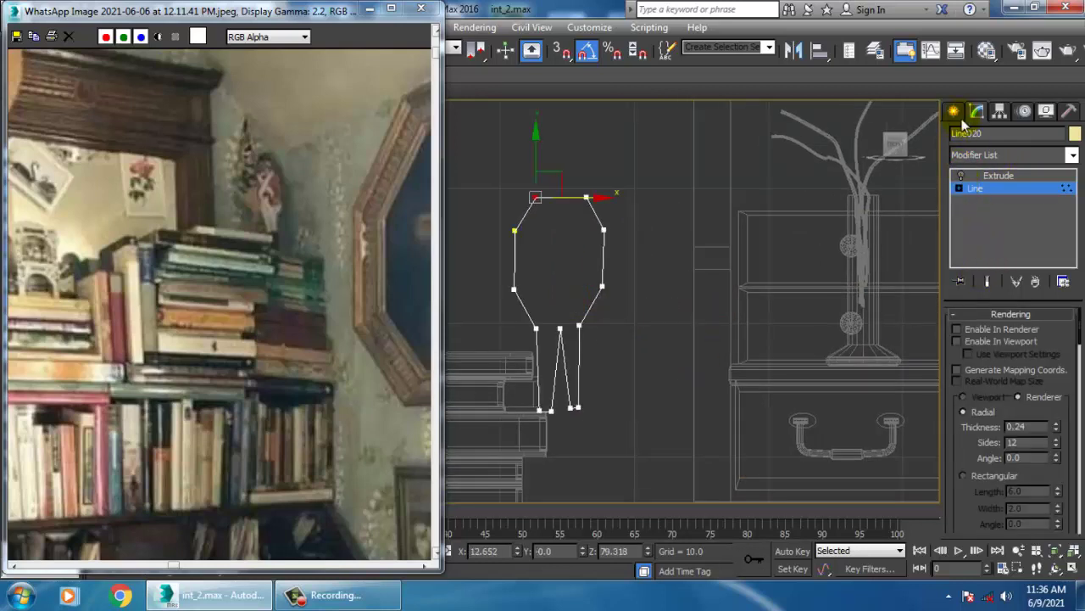
click(954, 112)
click(982, 225)
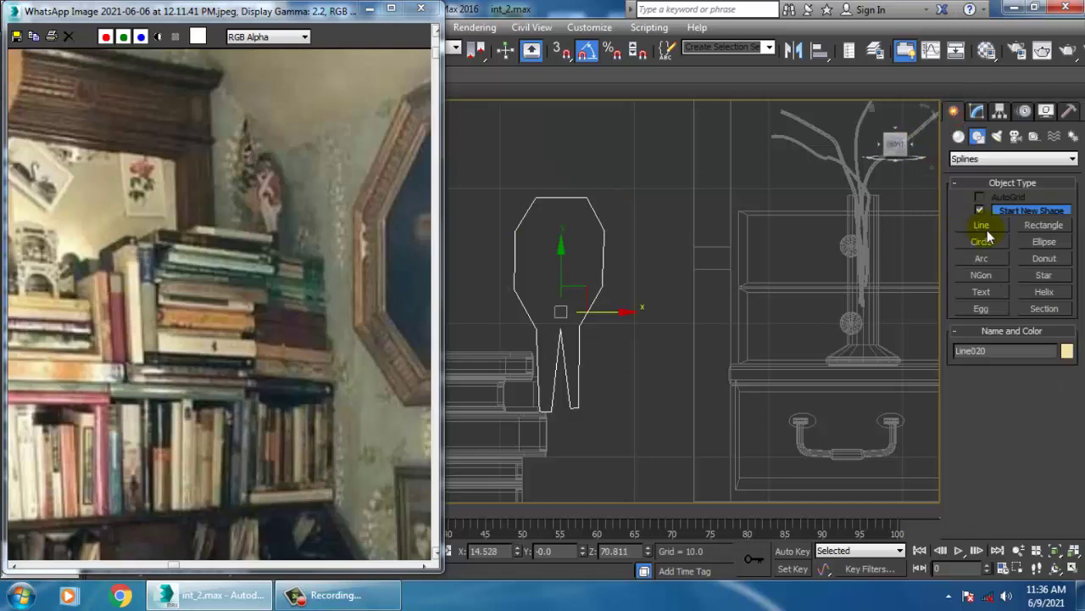
click(587, 258)
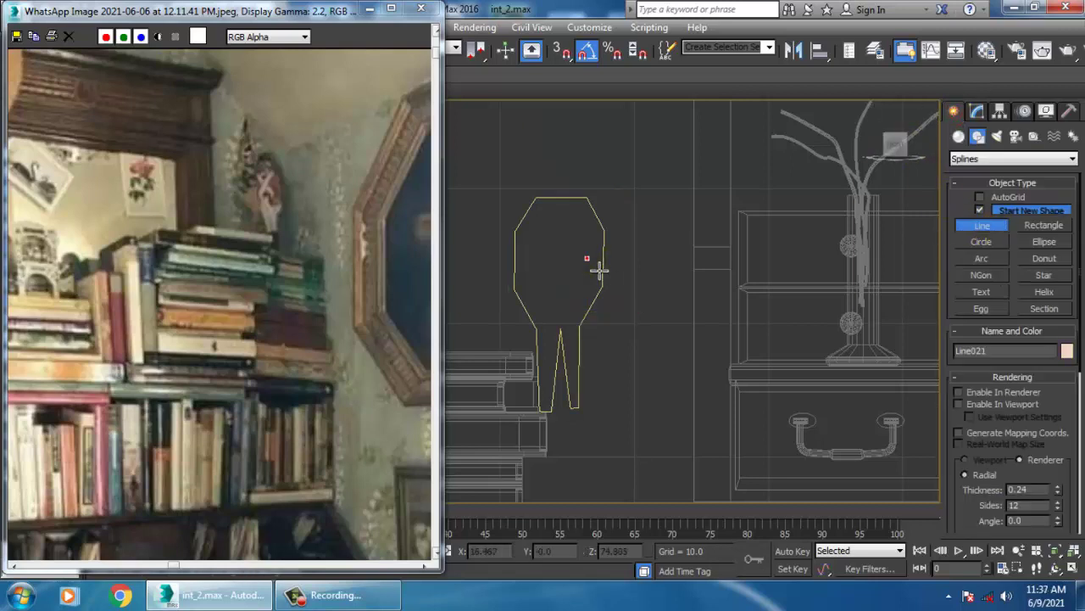
right_click(638, 381)
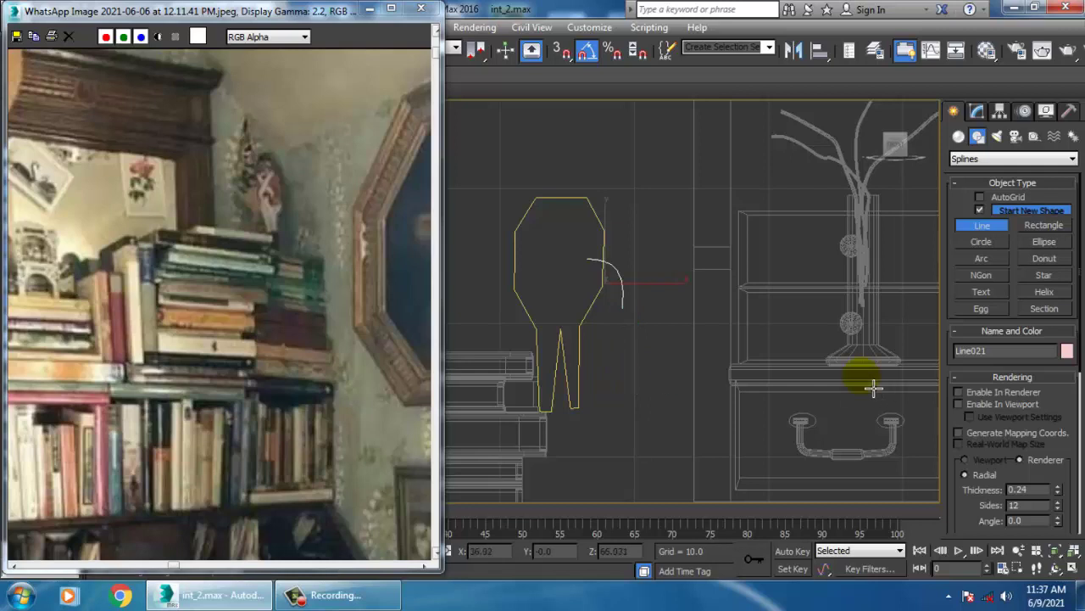
key(Delete)
click(984, 223)
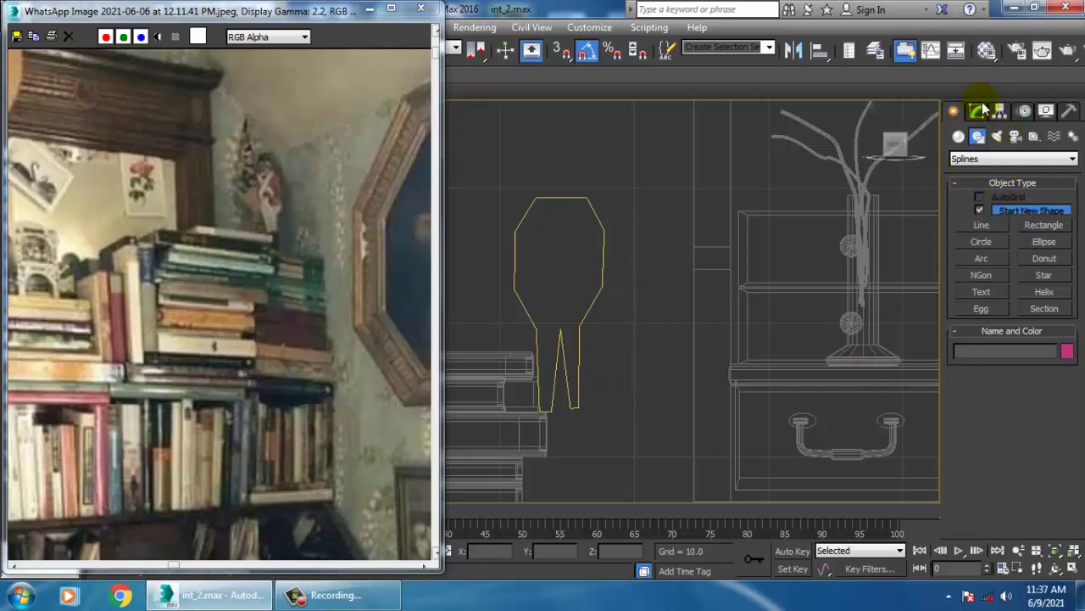
- Select the figurine outline and switch its Extrude modifier back on in the Perspective view
click(980, 110)
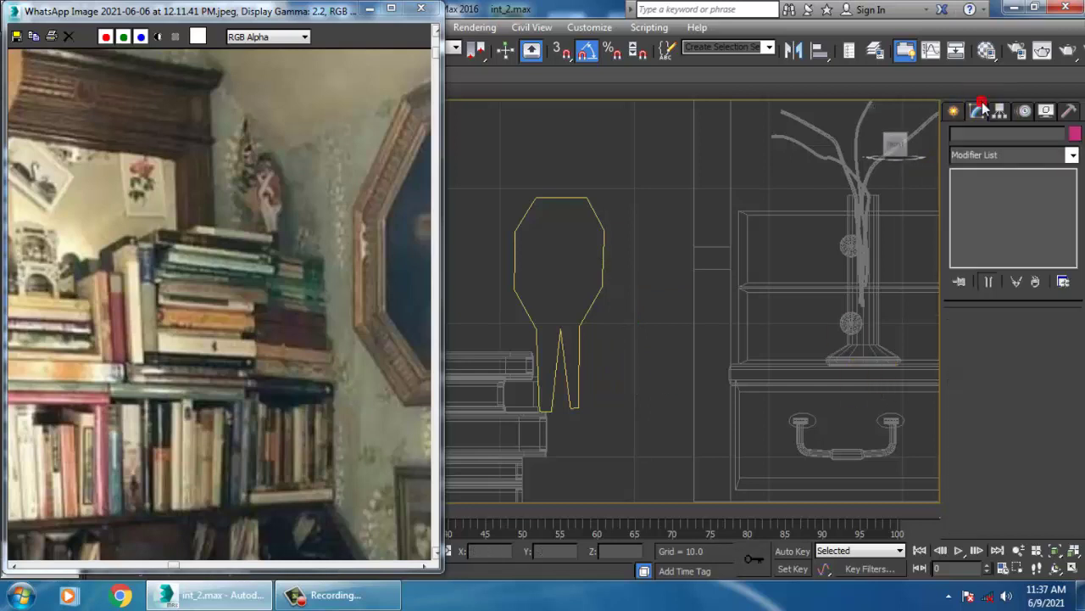
click(595, 276)
key(alt+w)
middle_click(723, 374)
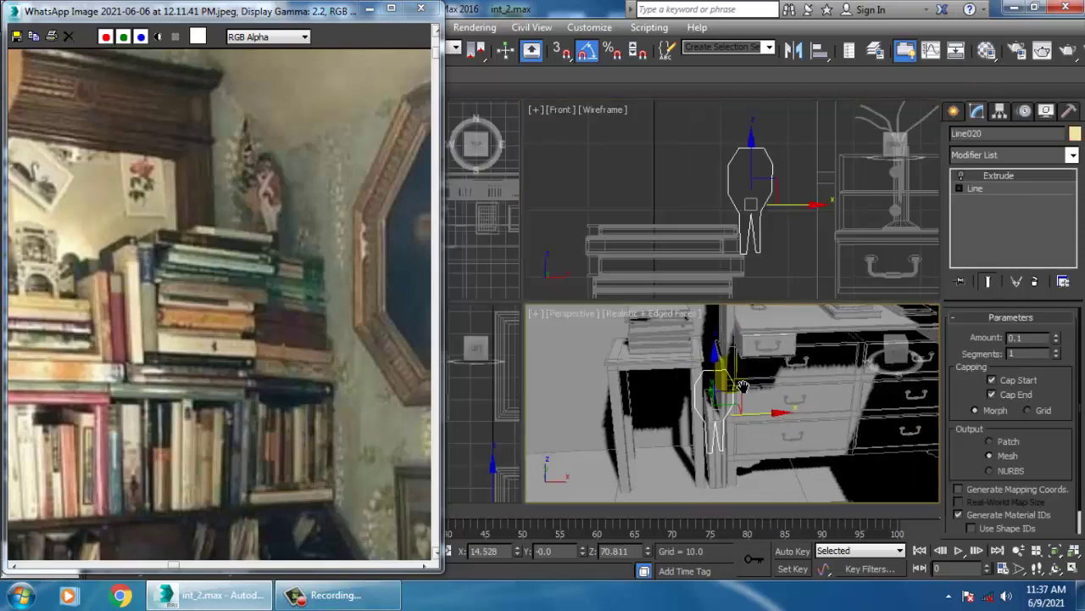
key(alt+w)
scroll(737, 368, down, 4)
alt+middle_drag(752, 381, 810, 397)
click(960, 178)
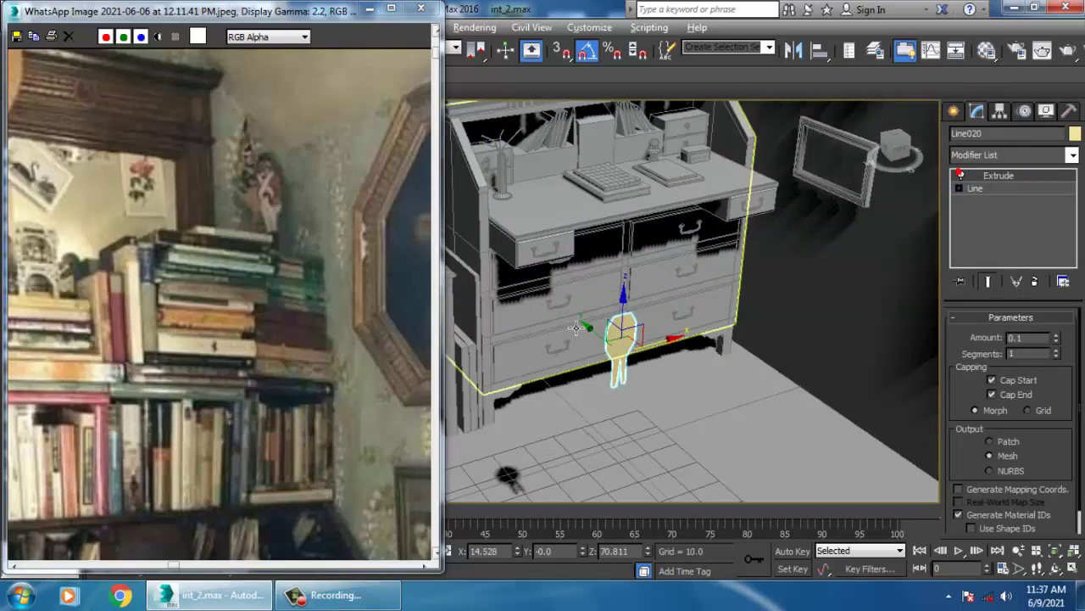
- Move the figurine back to the wall above the desk and raise it beside the mirror frame and book stacks
alt+middle_drag(634, 340, 662, 346)
scroll(661, 347, down, 4)
drag(637, 337, 458, 198)
drag(532, 212, 760, 184)
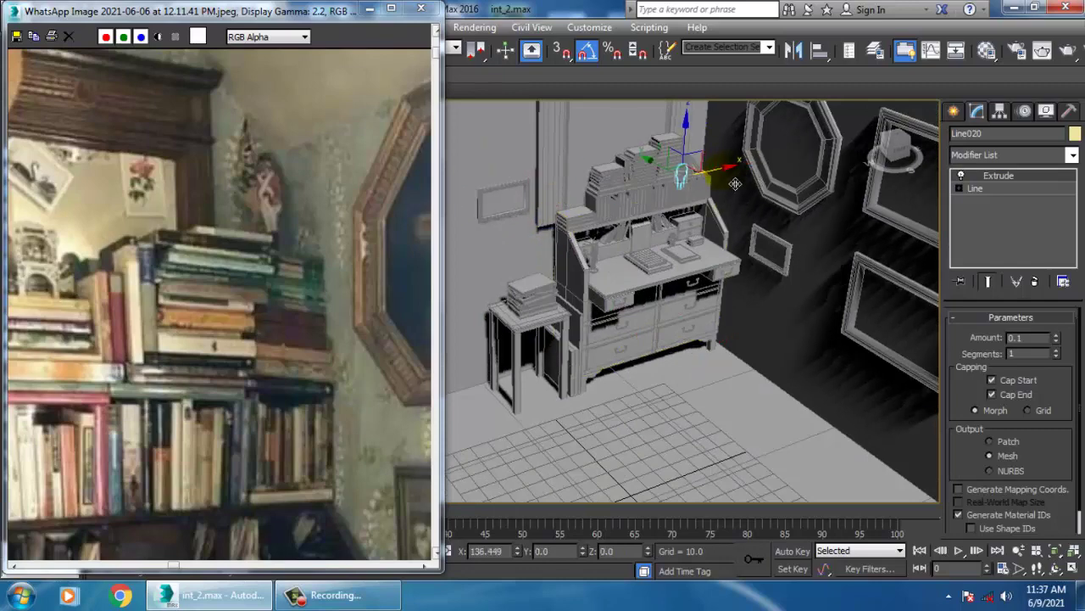
drag(696, 139, 697, 87)
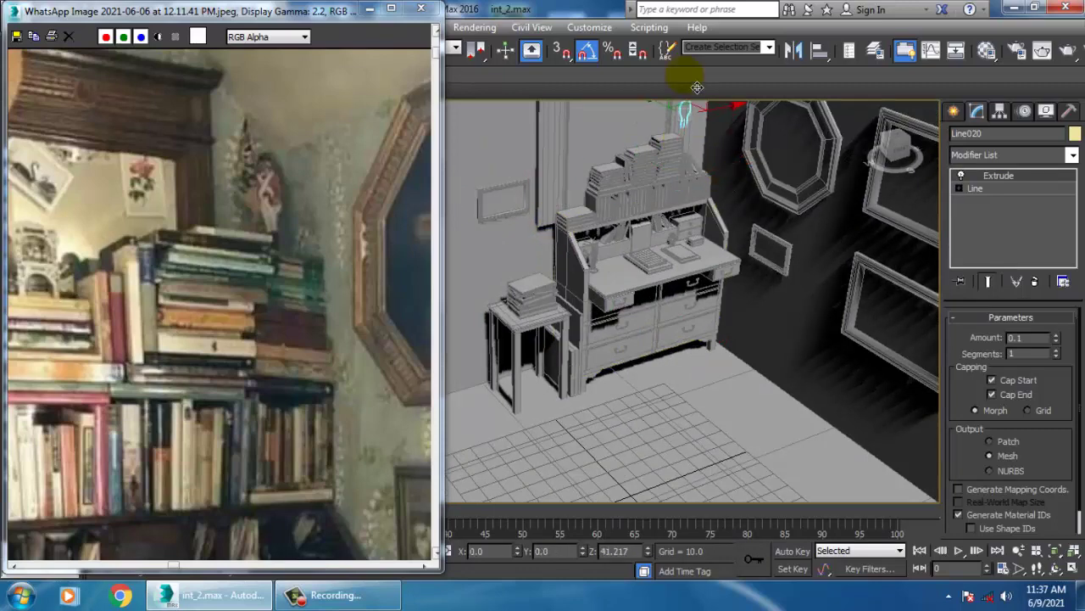
alt+middle_drag(702, 102, 639, 268)
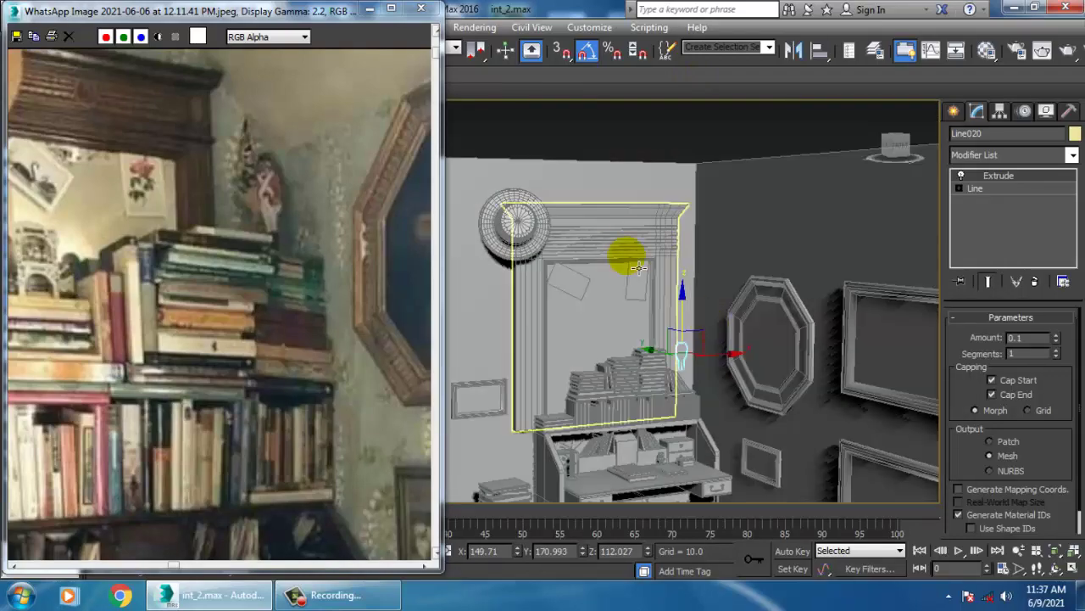
click(638, 268)
ctrl+click(522, 231)
key(F3)
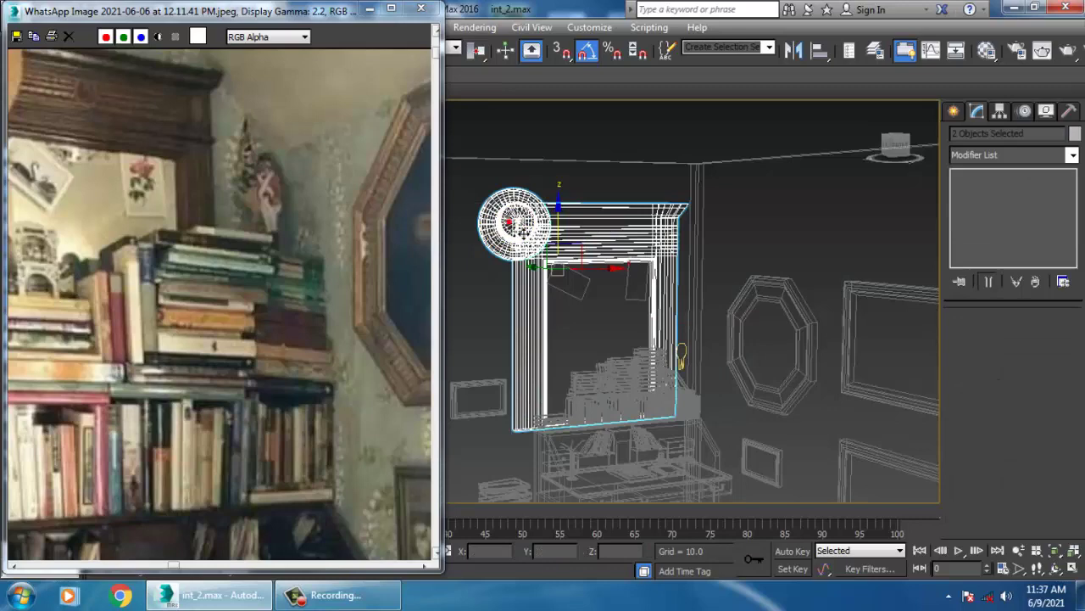
alt+middle_drag(522, 229, 542, 225)
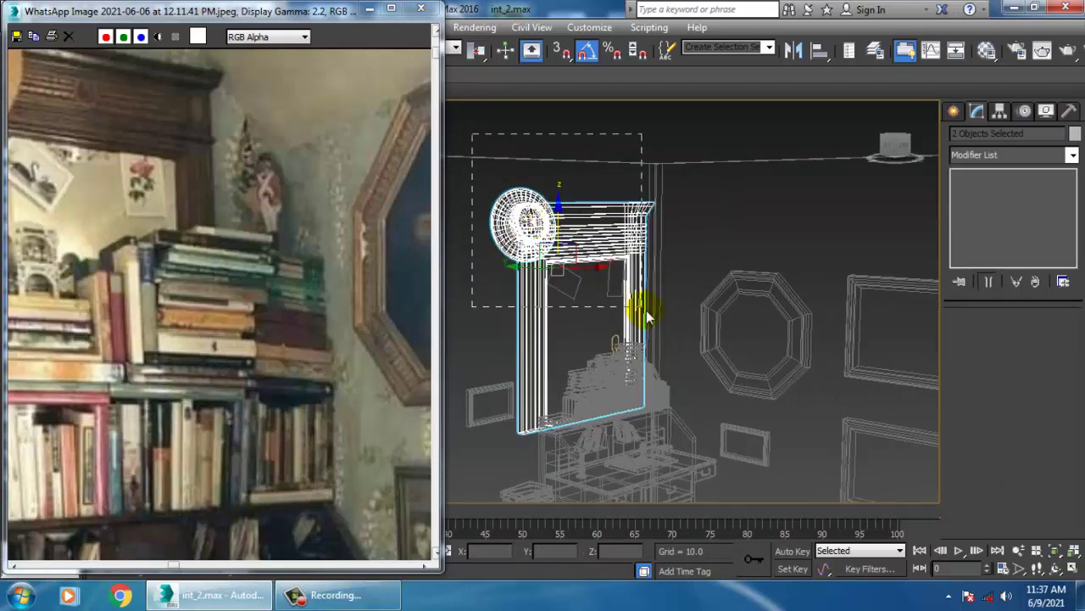
drag(647, 311, 648, 312)
alt+click(712, 161)
alt+middle_drag(691, 258, 645, 268)
middle_drag(645, 269, 621, 223)
drag(599, 215, 628, 238)
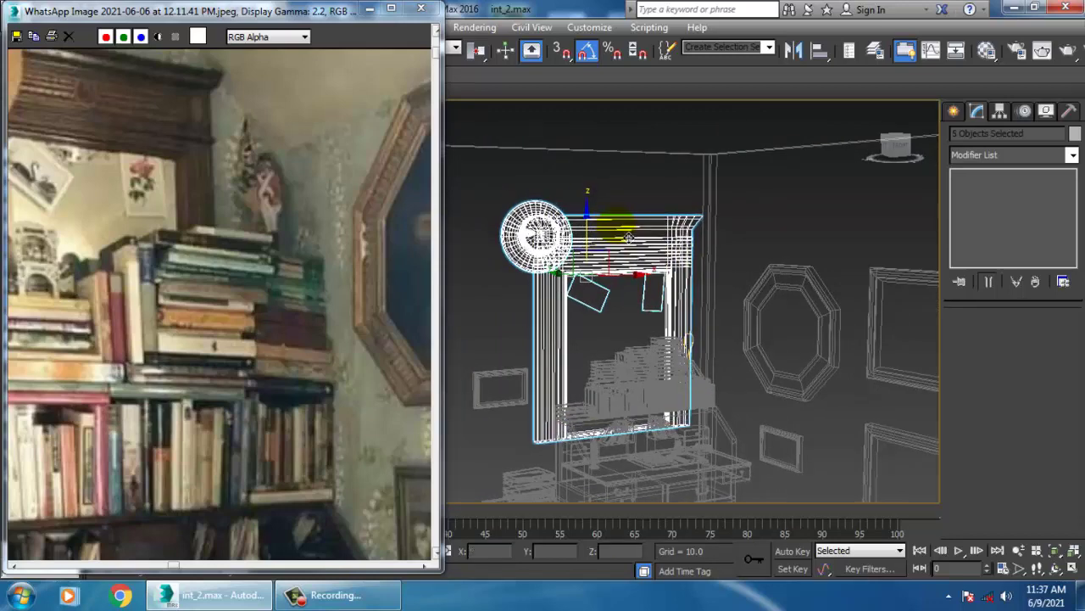
key(F3)
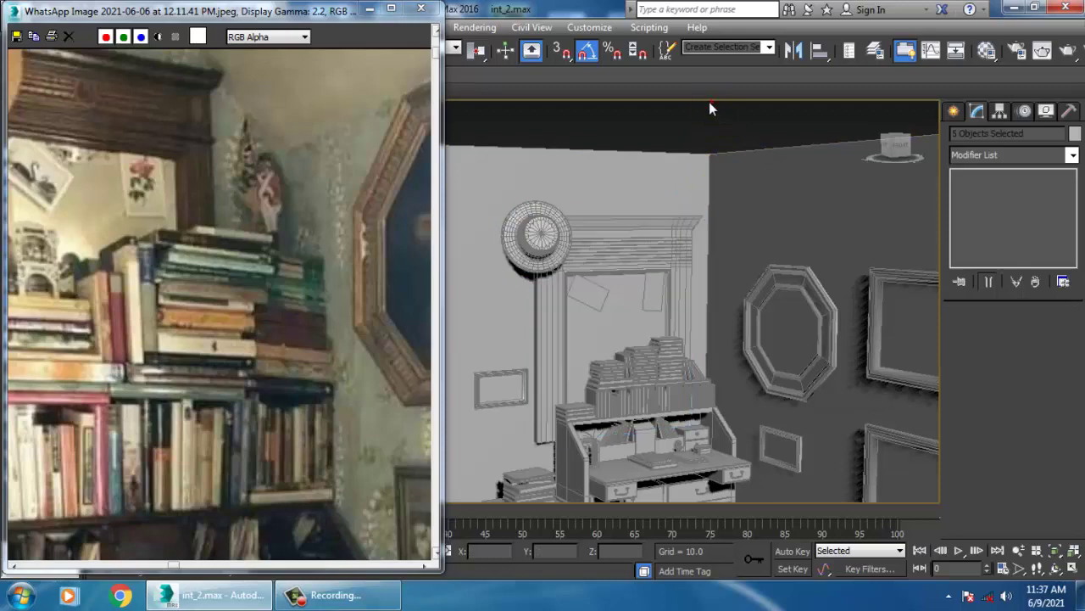
click(709, 103)
- Select the figurine in wireframe display and move it along Y back toward the desk
mouse_move(709, 270)
alt+middle_down()
mouse_move(707, 314)
mouse_move(707, 294)
mouse_move(761, 288)
mouse_move(732, 336)
mouse_move(758, 279)
alt+middle_up()
scroll(708, 312, up, 3)
scroll(730, 339, up, 4)
scroll(728, 345, down, 4)
scroll(699, 454, down, 2)
mouse_move(701, 433)
middle_down()
mouse_move(704, 306)
mouse_move(714, 341)
mouse_move(736, 259)
mouse_move(746, 388)
mouse_move(734, 251)
middle_up()
scroll(745, 389, down, 3)
scroll(745, 389, up, 5)
key(F3)
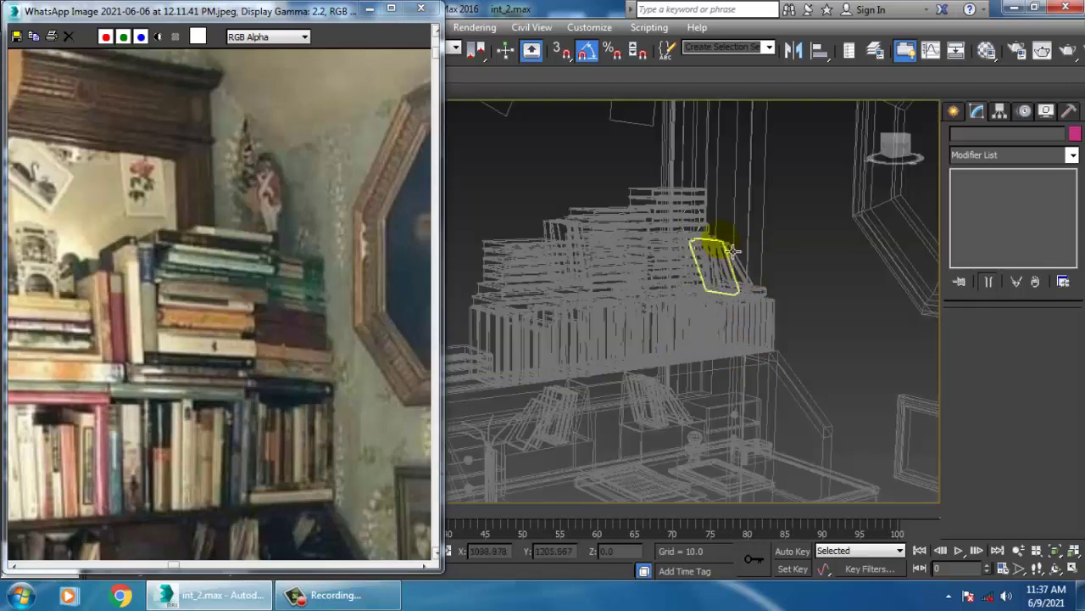
click(704, 231)
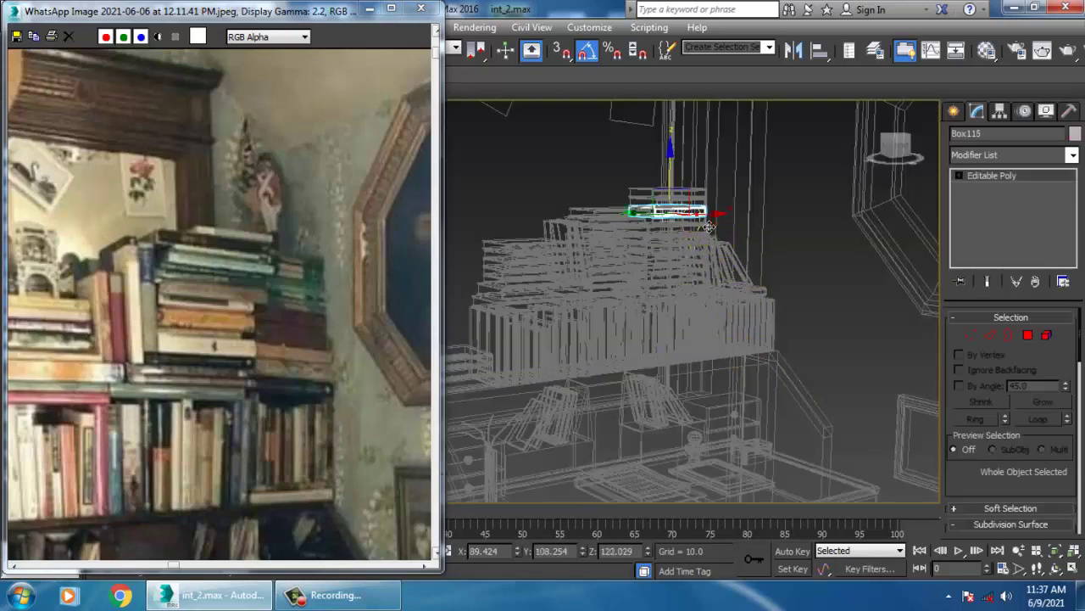
alt+middle_drag(820, 235, 875, 247)
click(837, 229)
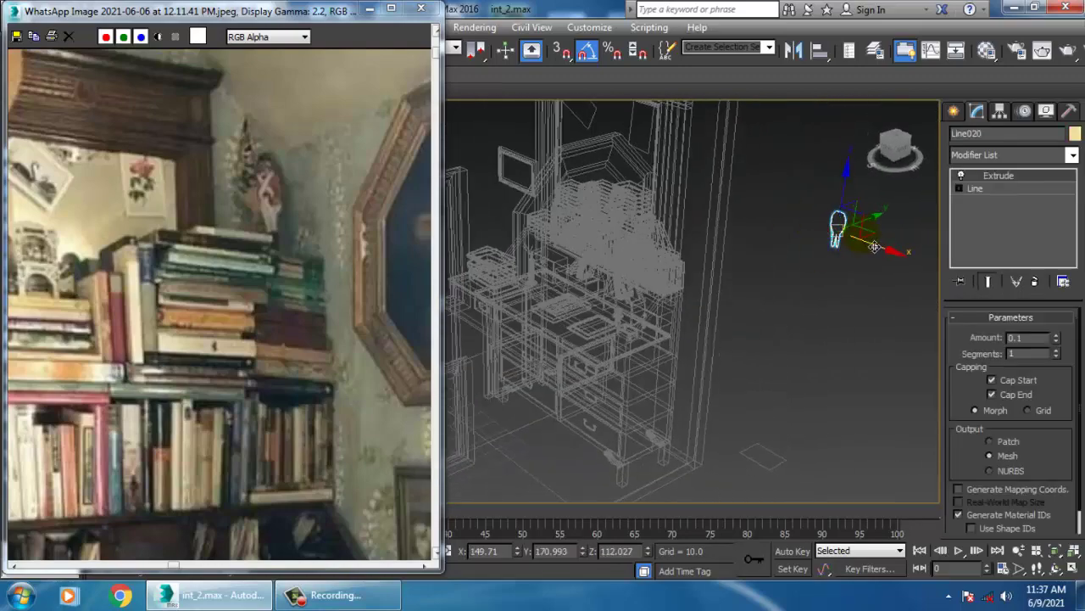
drag(871, 219, 712, 275)
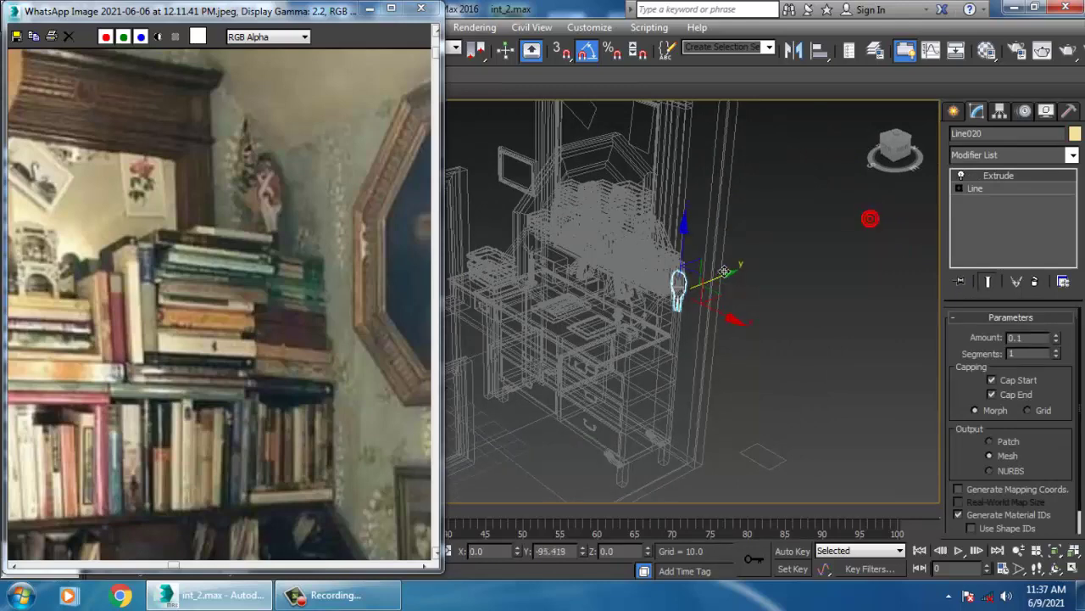
alt+middle_drag(712, 275, 828, 271)
key(F3)
alt+middle_drag(749, 298, 737, 303)
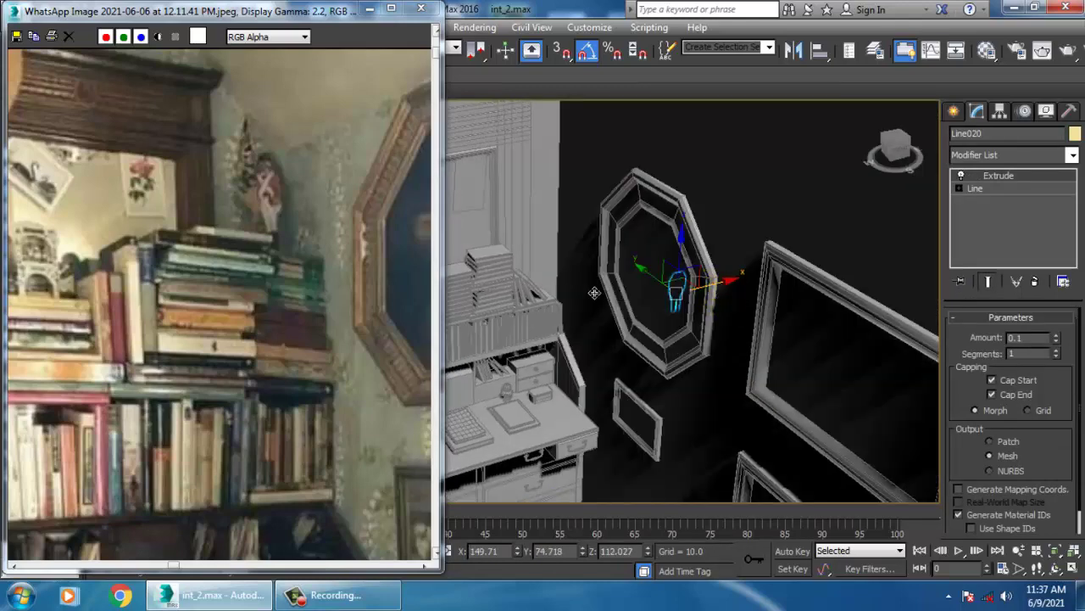
- Shift and raise the figurine onto the tallest book stack in front of the mirror, at about X 90, Y 112, Z 134
mouse_move(594, 293)
mouse_down()
mouse_move(538, 287)
mouse_move(572, 290)
mouse_up()
mouse_move(586, 290)
alt+middle_down()
mouse_move(562, 288)
mouse_move(627, 314)
alt+middle_up()
scroll(568, 343, down, 2)
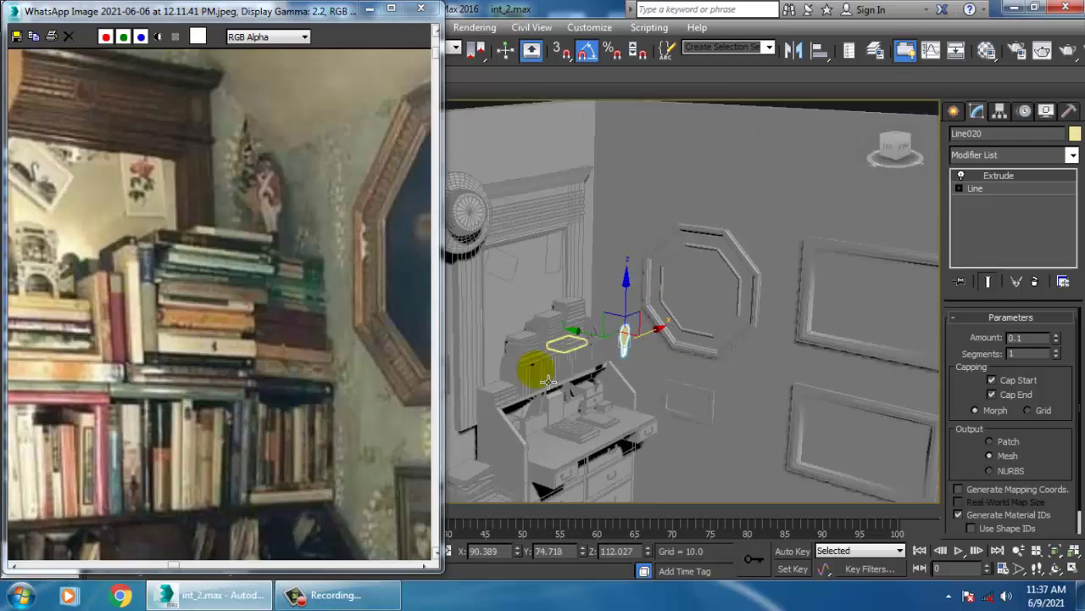
scroll(625, 301, up, 5)
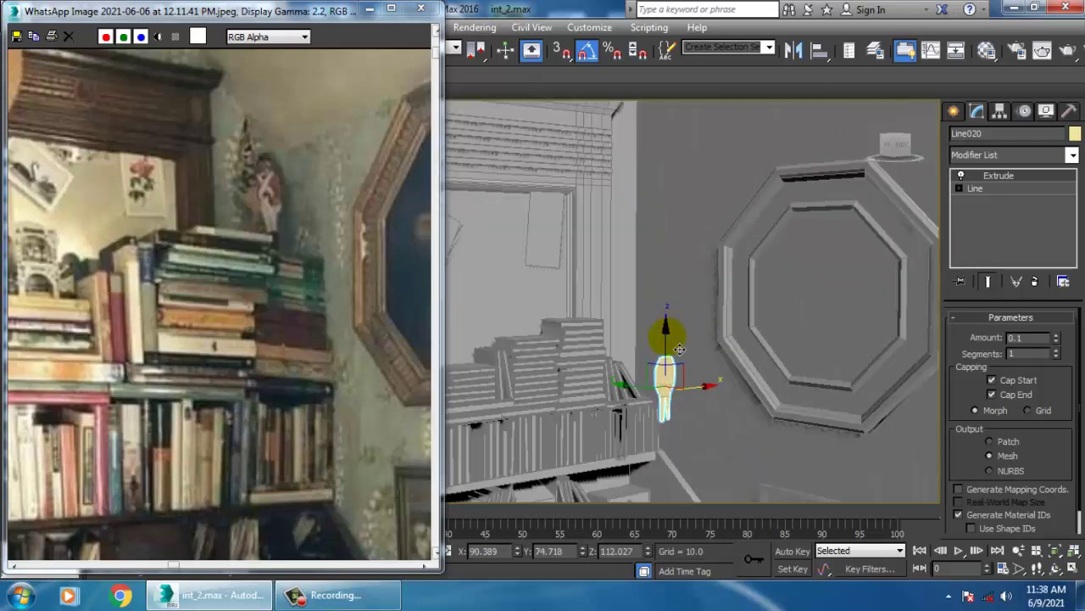
drag(679, 348, 678, 273)
alt+middle_drag(687, 284, 725, 320)
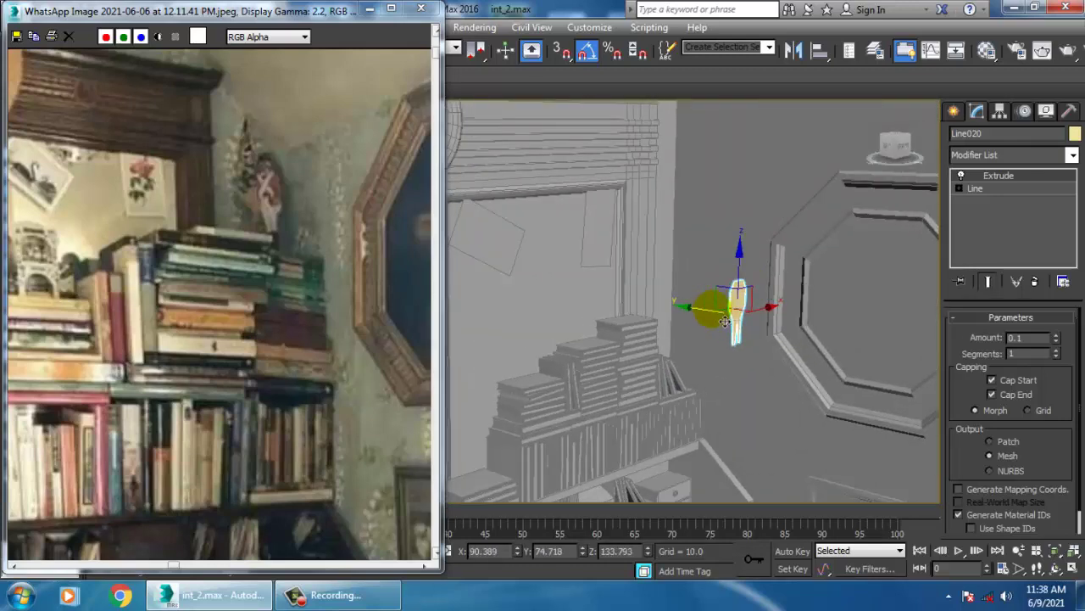
drag(709, 311, 595, 312)
key(z)
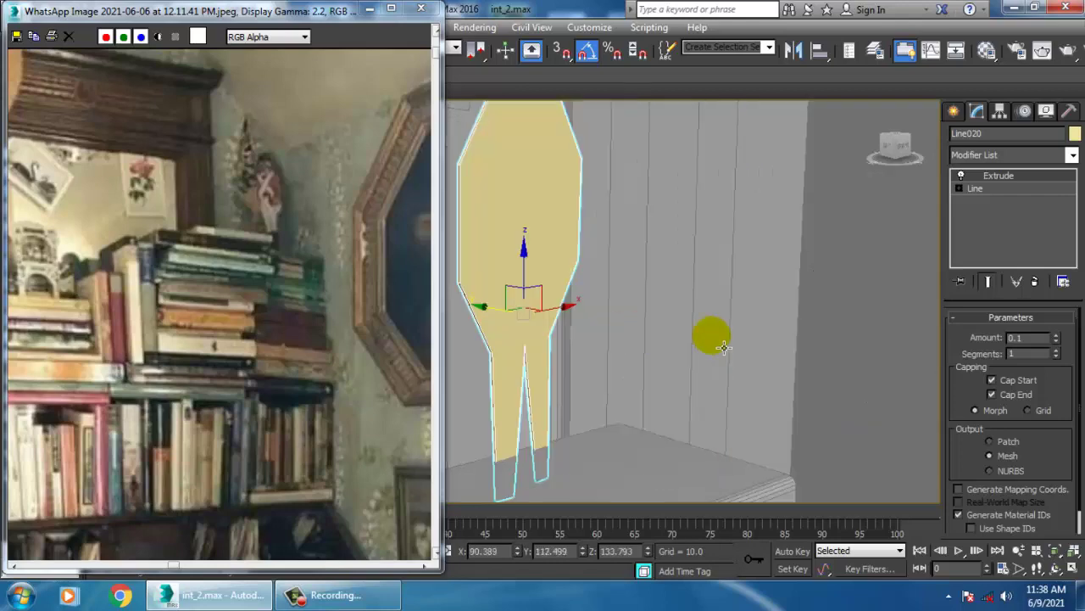
scroll(723, 348, down, 6)
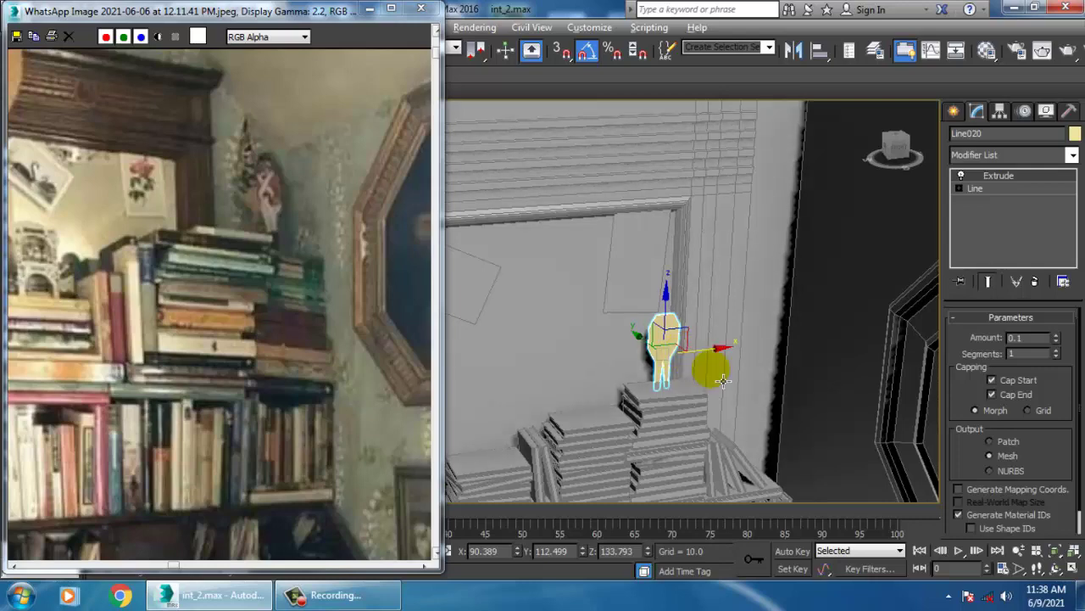
- Try to rotate the figurine about its vertical axis on the book stack
mouse_move(720, 379)
alt+middle_down()
mouse_move(703, 379)
mouse_move(729, 367)
mouse_move(721, 393)
alt+middle_up()
key(e)
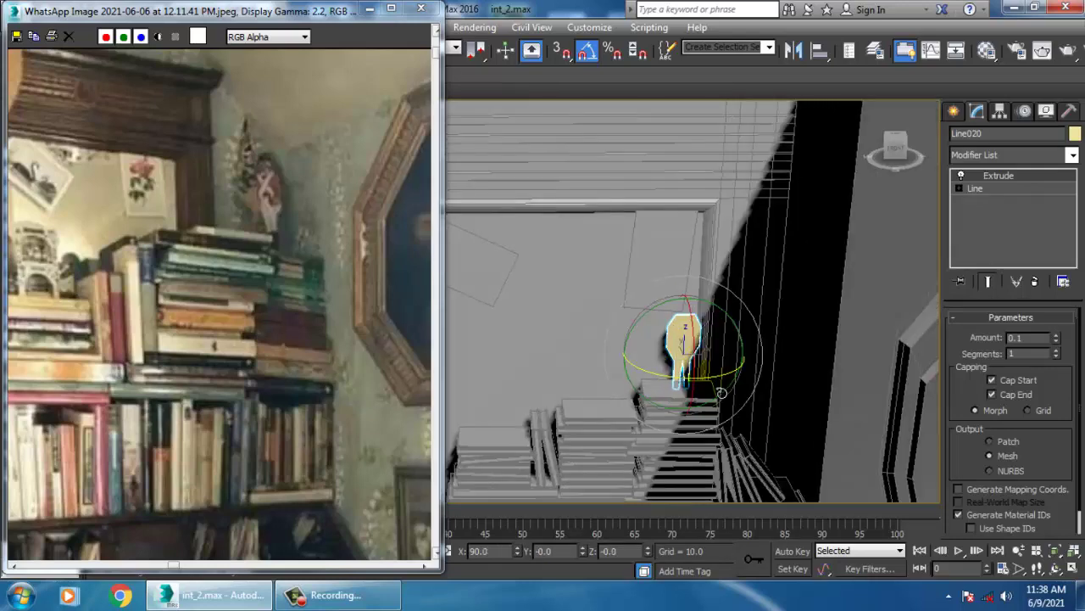
mouse_move(719, 375)
mouse_down()
mouse_move(704, 389)
mouse_move(727, 373)
mouse_up()
key(ctrl+z)
- Turn off angle snap and delete the figurine from the scene
click(585, 50)
alt+middle_drag(728, 373, 748, 366)
key(Delete)
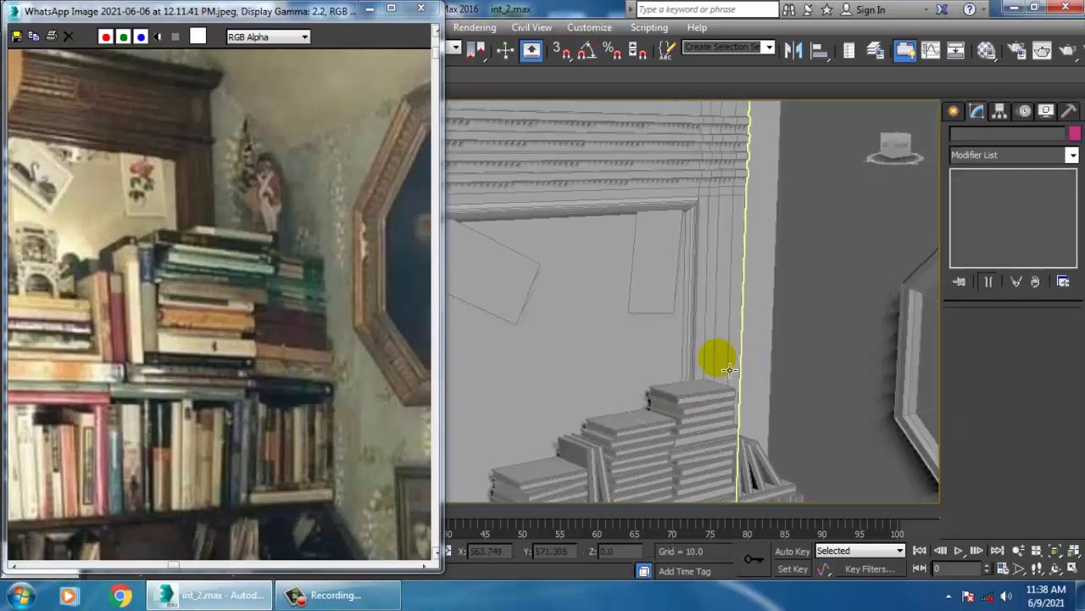
- Review the desk and side table area of the model against the full reference photo
middle_drag(775, 437, 766, 345)
scroll(768, 346, down, 6)
middle_drag(800, 395, 783, 320)
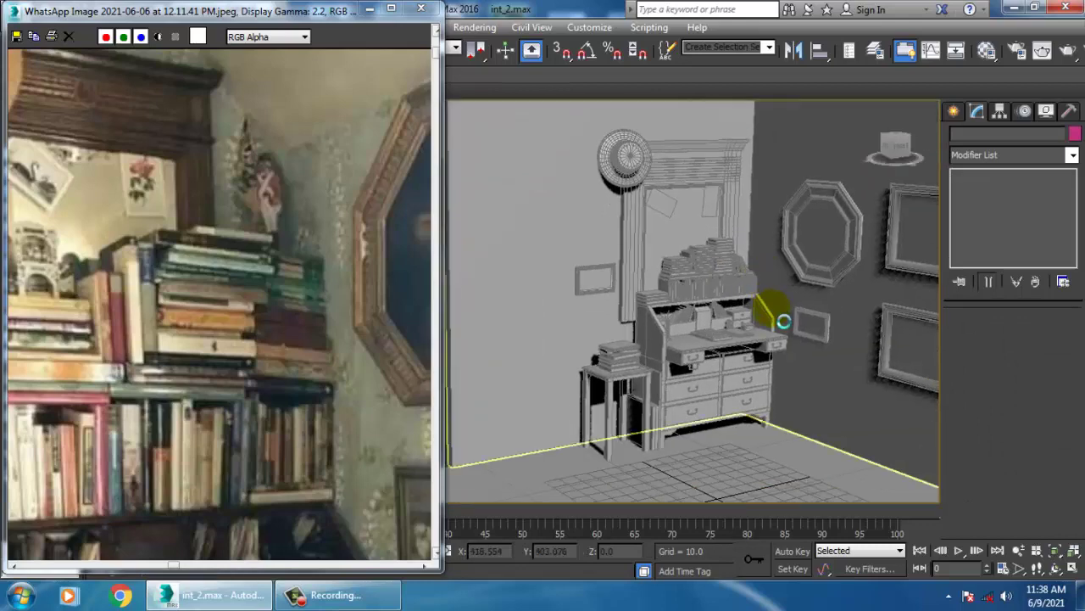
middle_drag(231, 346, 246, 166)
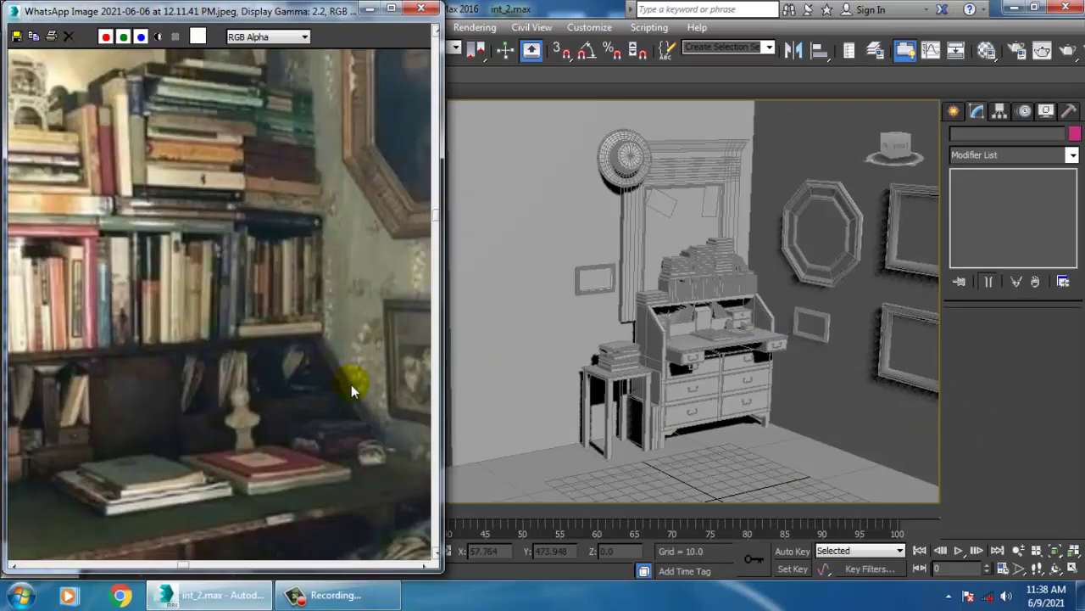
scroll(287, 344, down, 1)
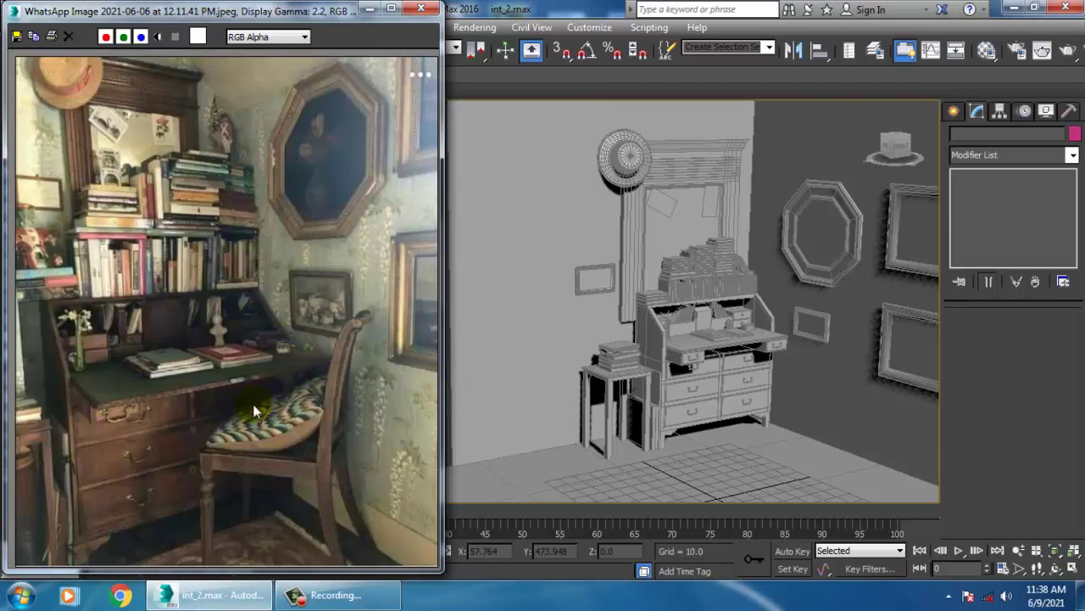
scroll(703, 285, up, 6)
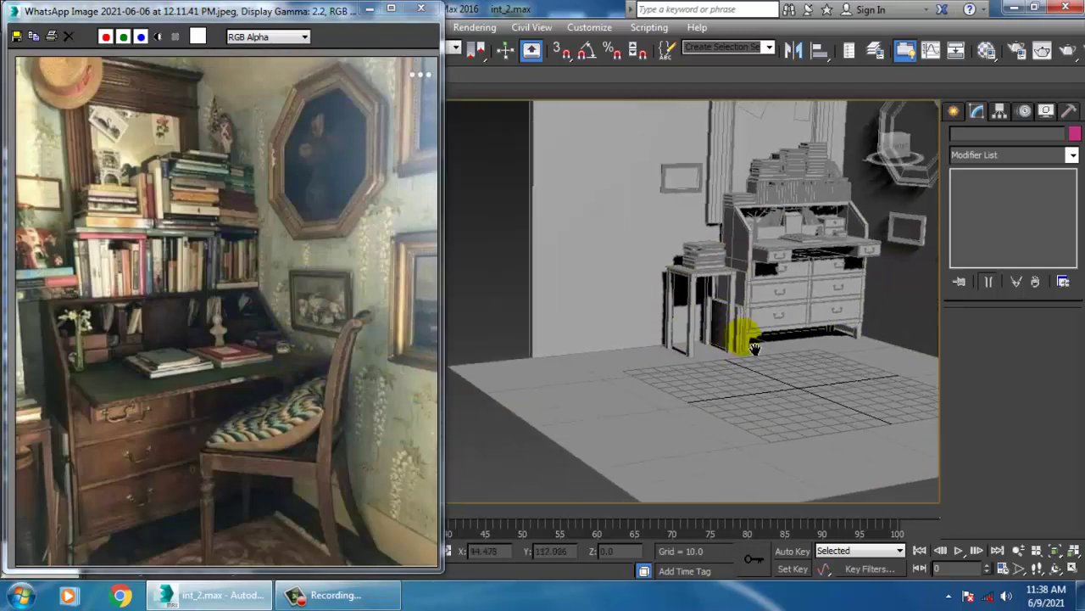
scroll(730, 352, up, 4)
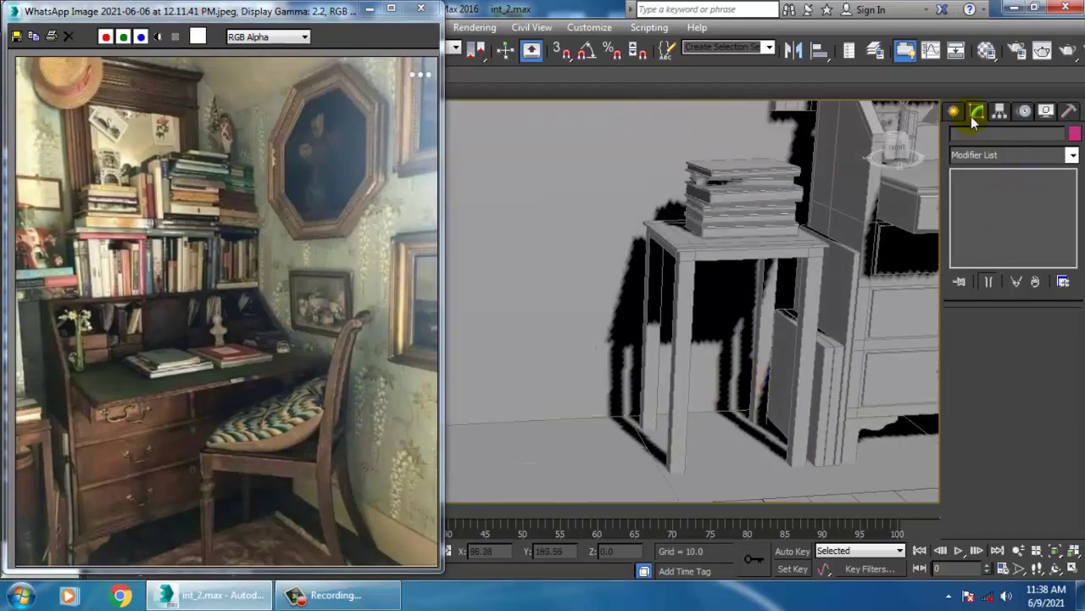
- Create a cylinder on the floor beneath the side table with AutoGrid, about 8.7 in radius and 31.4 high
click(958, 111)
click(959, 138)
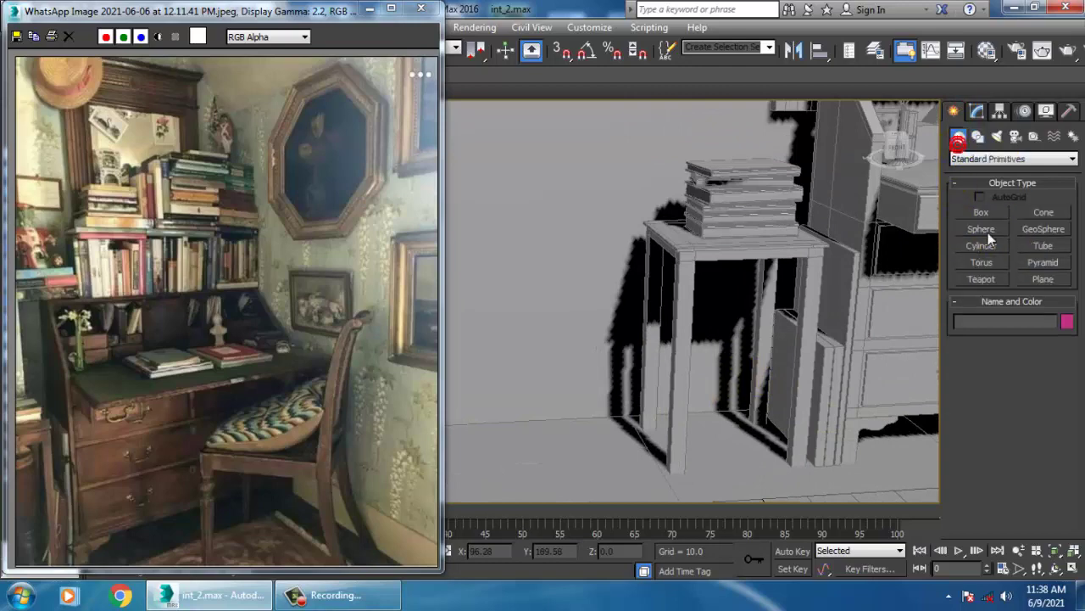
click(982, 245)
alt+middle_drag(873, 361, 650, 395)
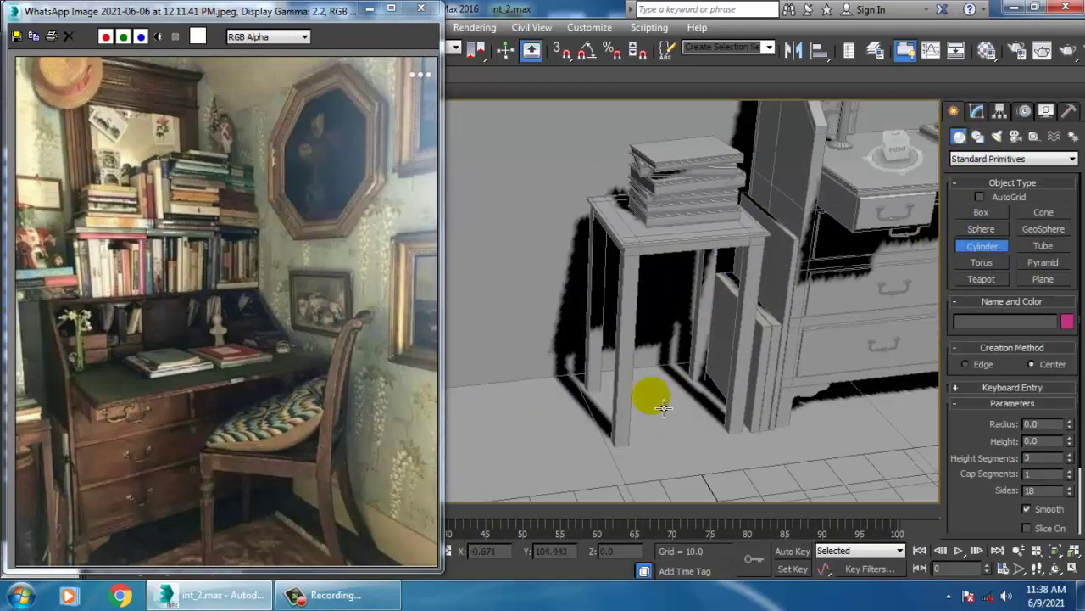
drag(650, 391, 686, 419)
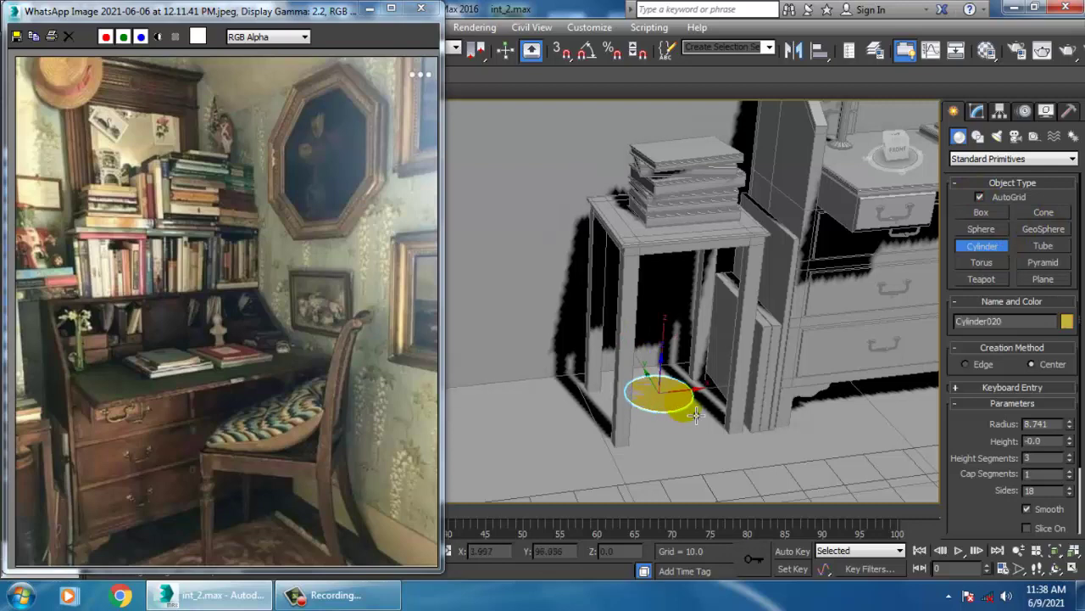
click(683, 285)
- Move the cylinder into place between the side table's legs and check its position from several angles
key(w)
alt+middle_drag(676, 349, 666, 376)
drag(625, 374, 652, 385)
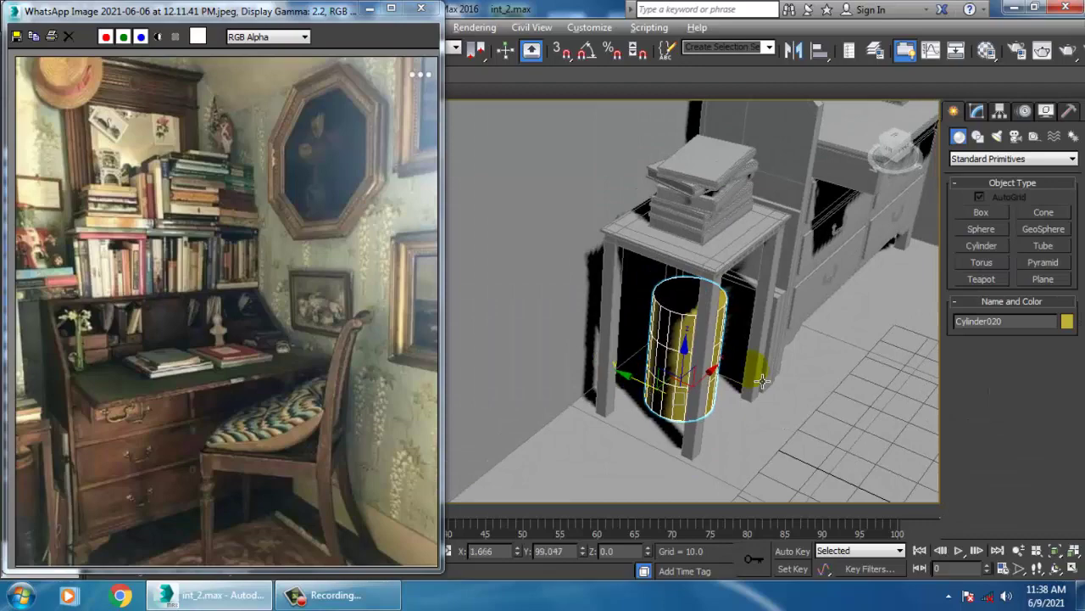
alt+middle_drag(760, 379, 718, 337)
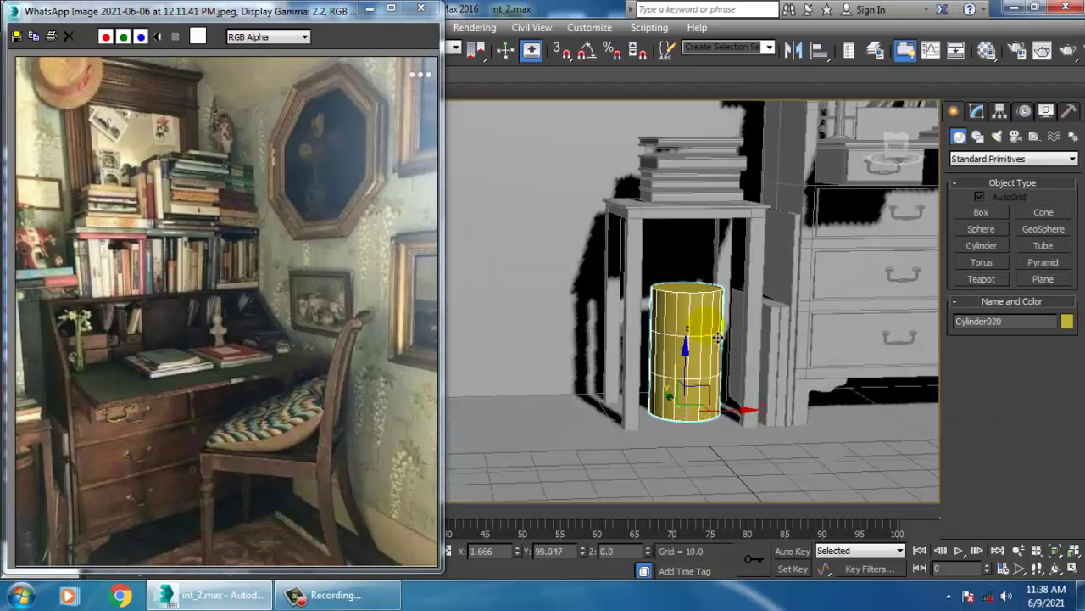
click(744, 422)
mouse_move(744, 421)
alt+middle_down()
mouse_move(732, 363)
mouse_move(722, 443)
mouse_move(732, 406)
alt+middle_up()
scroll(730, 363, up, 3)
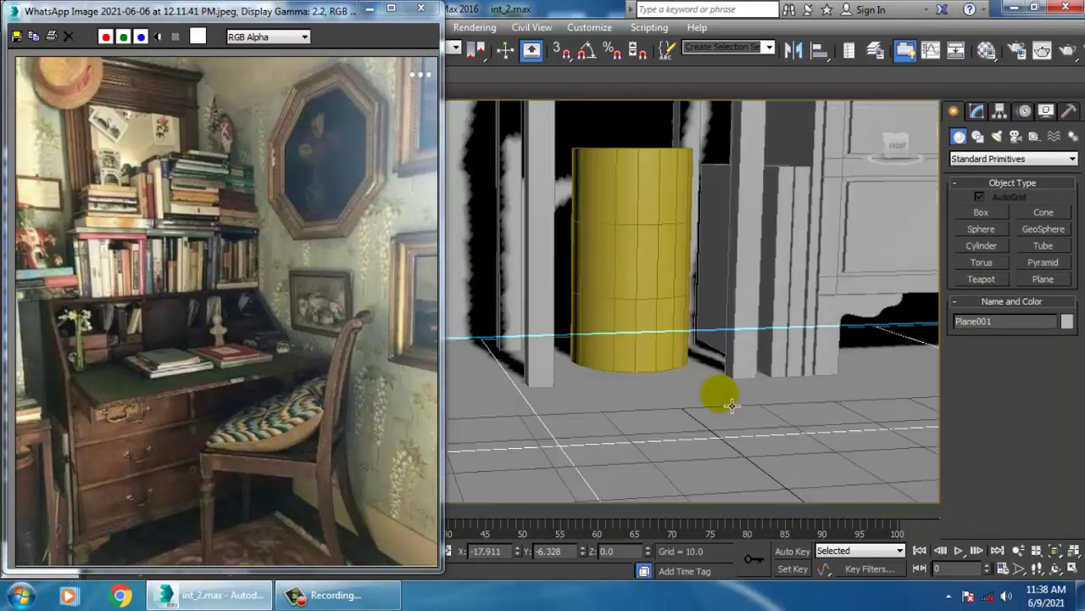
- Select the cylinder under the side table and convert it to an Editable Poly
right_click(636, 208)
click(637, 209)
click(636, 209)
right_click(635, 208)
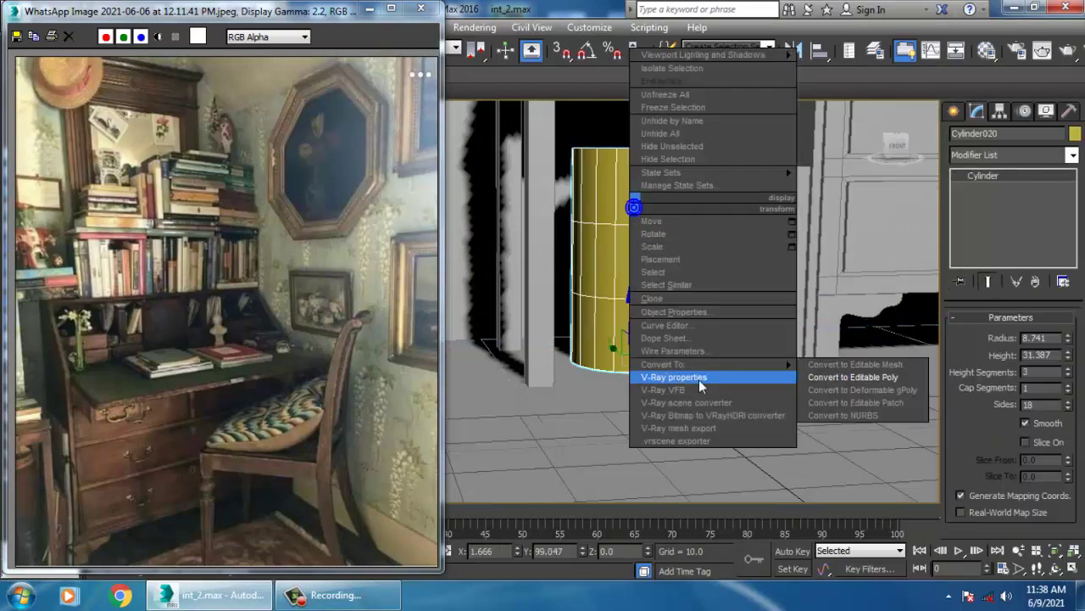
scroll(652, 310, up, 4)
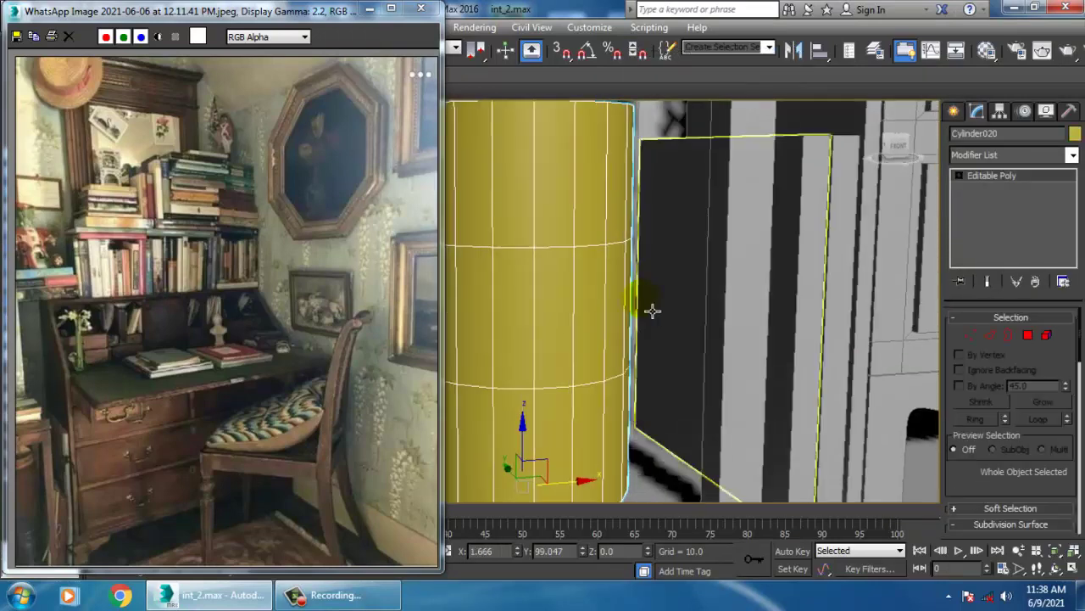
alt+middle_drag(652, 310, 703, 414)
- Connect the ring of vertical edges in the cylinder's upper section and raise the new edge loop close to the rim
click(990, 335)
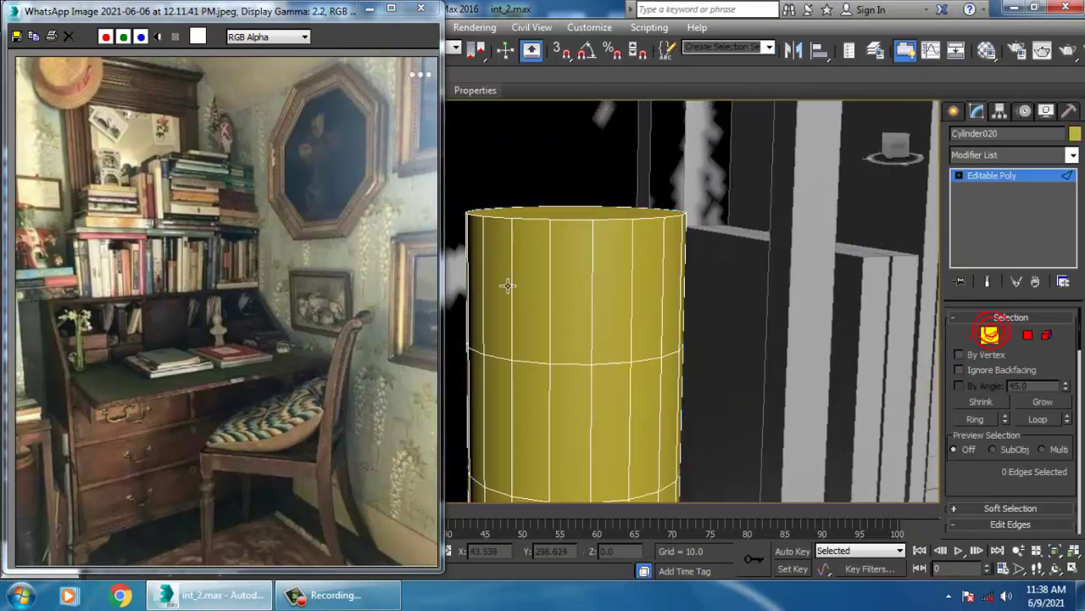
scroll(1060, 471, down, 5)
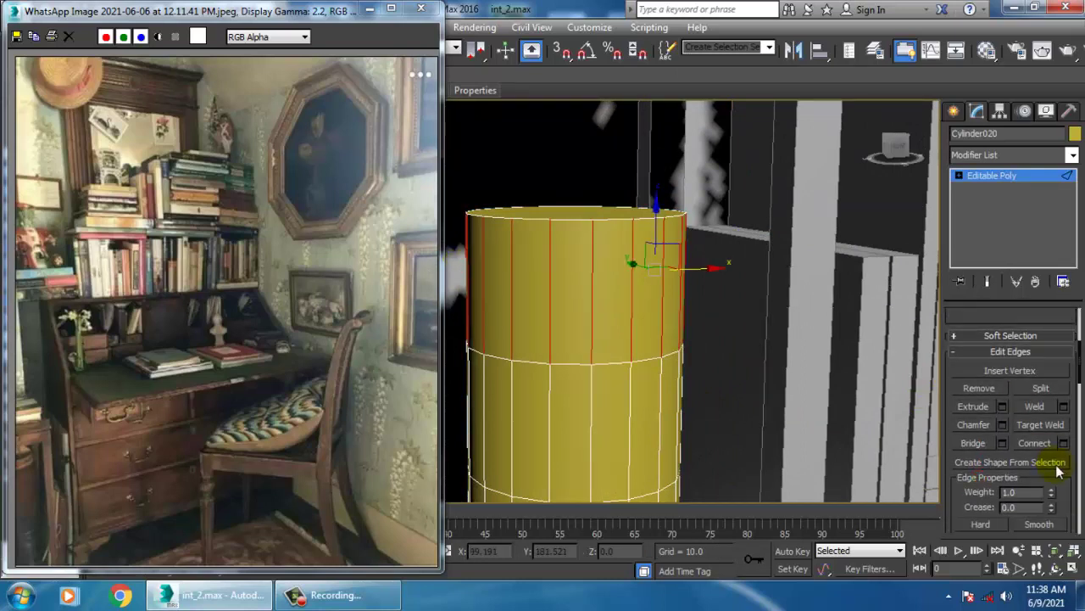
click(1064, 442)
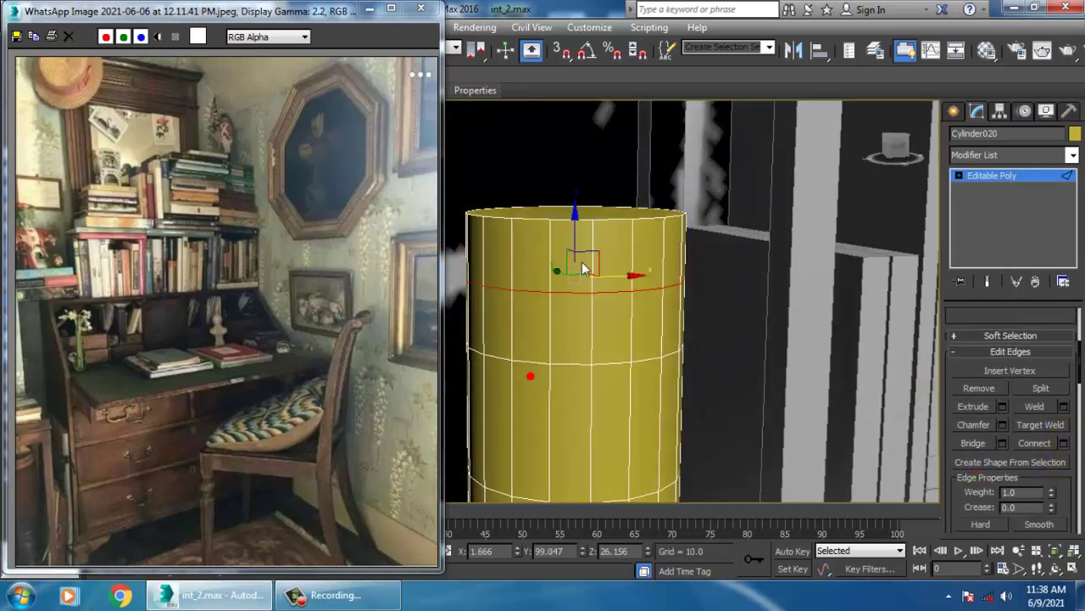
drag(574, 231, 592, 205)
alt+middle_drag(694, 265, 729, 292)
- Select the band of polygons around the cylinder's rim and extrude it evenly outward by 0.971
key(4)
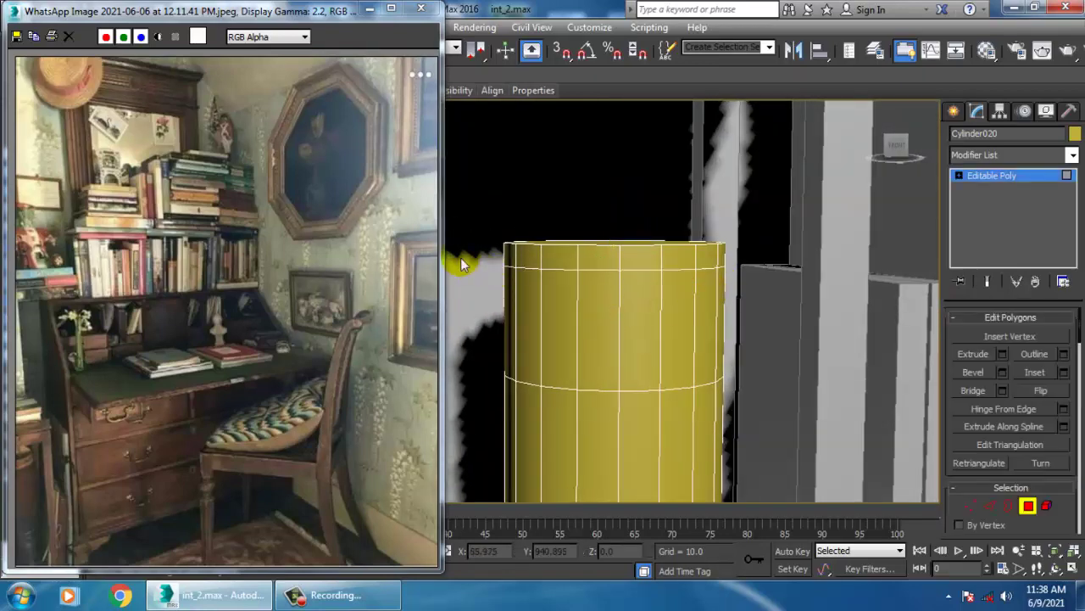
drag(756, 256, 757, 258)
alt+middle_drag(758, 257, 766, 296)
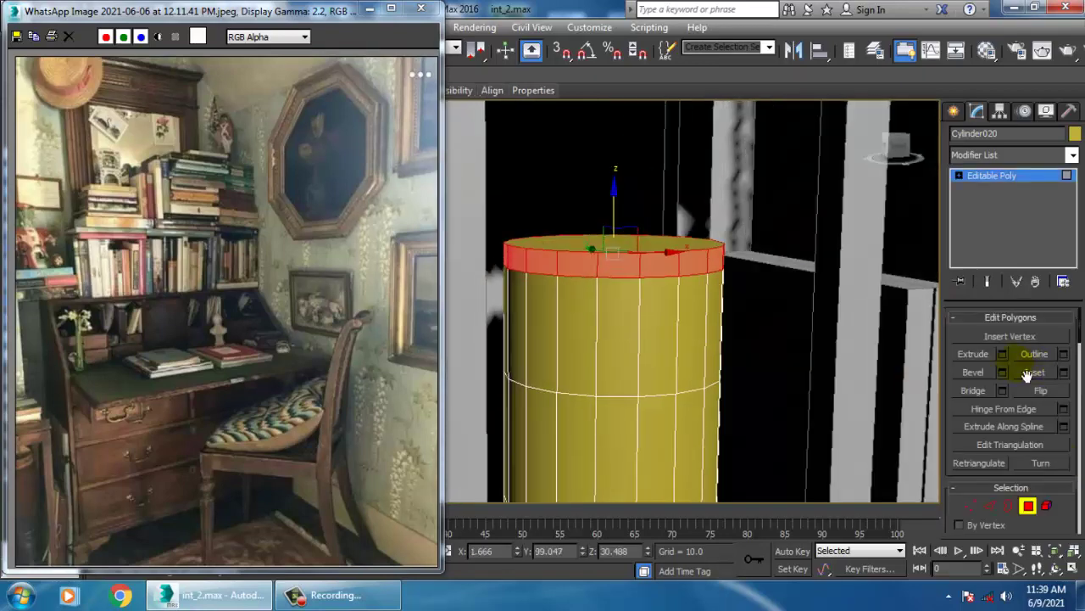
click(1003, 355)
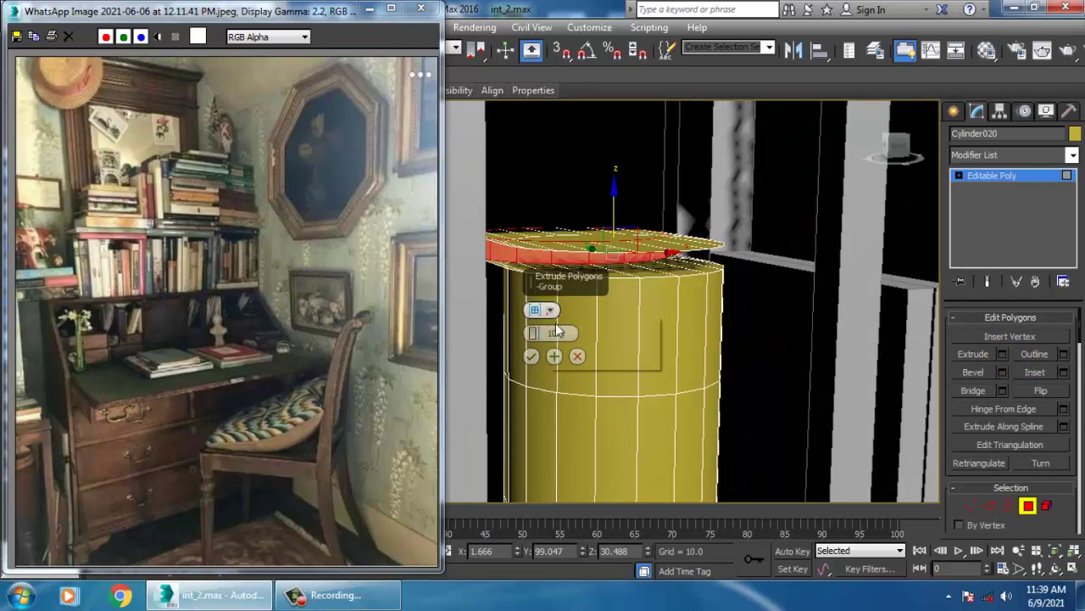
click(580, 346)
drag(534, 335, 647, 342)
alt+middle_drag(647, 342, 647, 349)
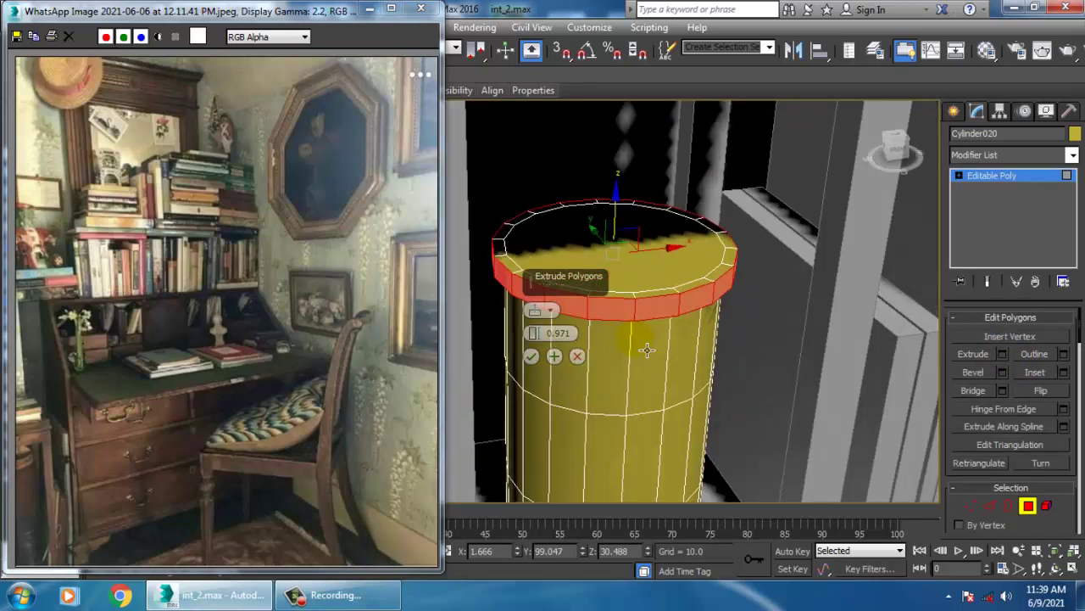
click(531, 356)
- Delete the cylinder's top cap polygon to open the bin and finish polygon editing
click(651, 288)
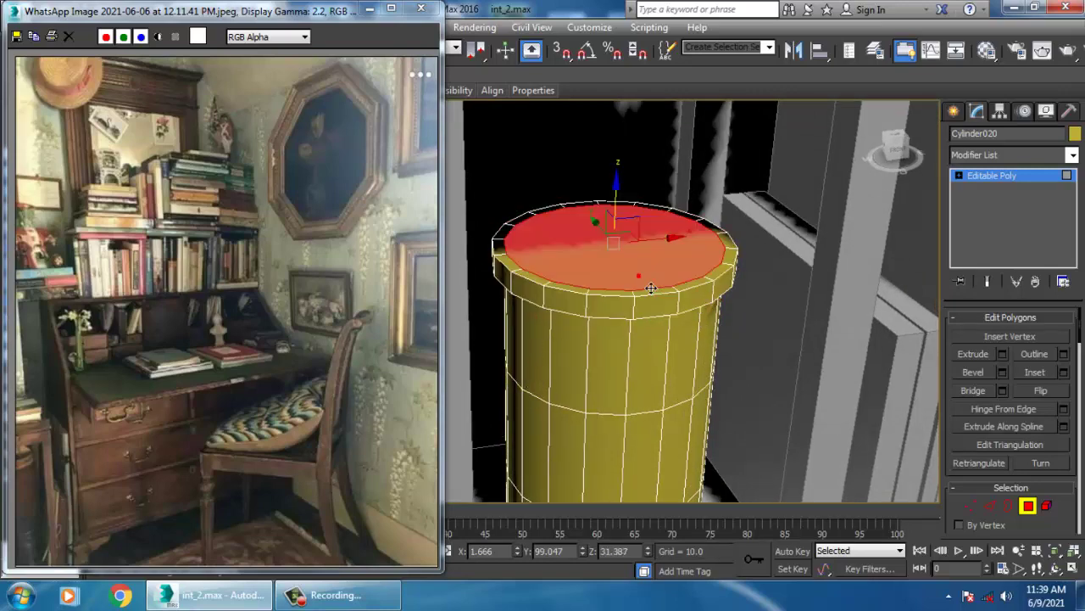
key(Delete)
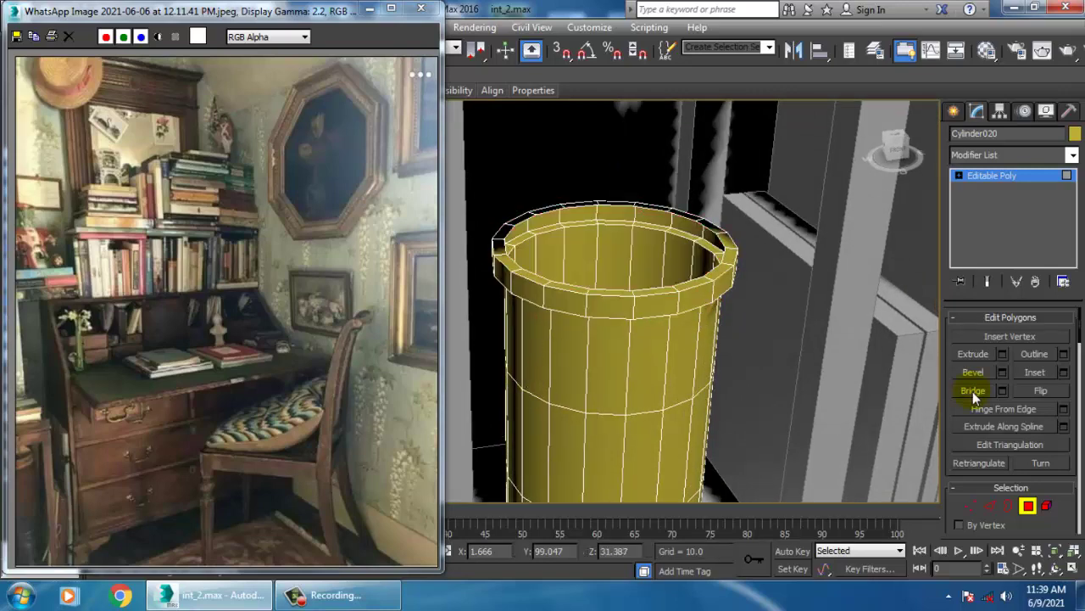
click(1015, 175)
scroll(788, 308, down, 6)
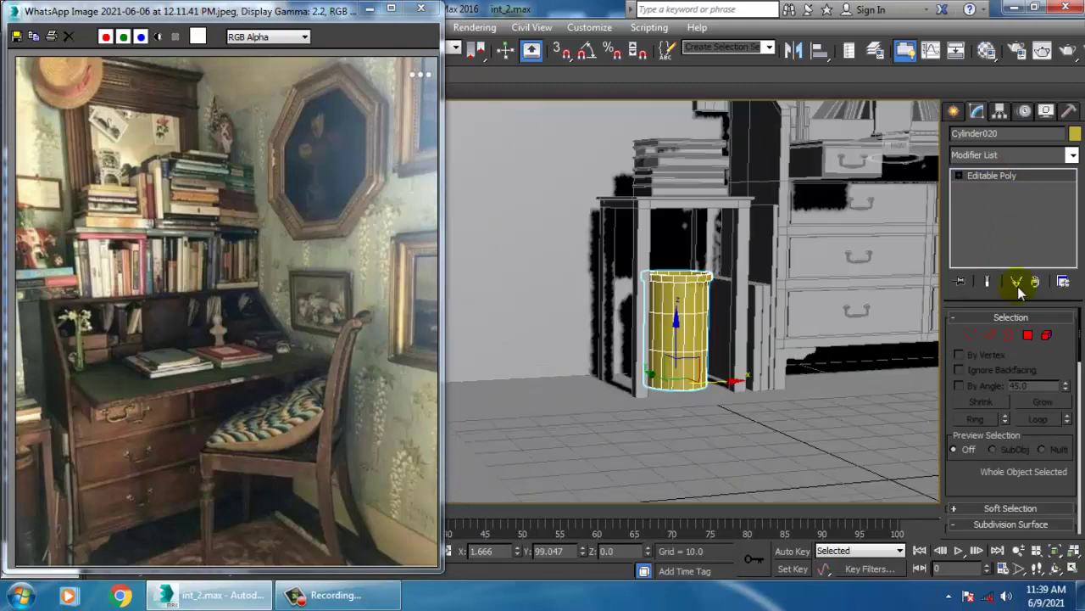
- Select every object in the scene and assign them all the same light grey object color
key(ctrl+a)
click(1074, 134)
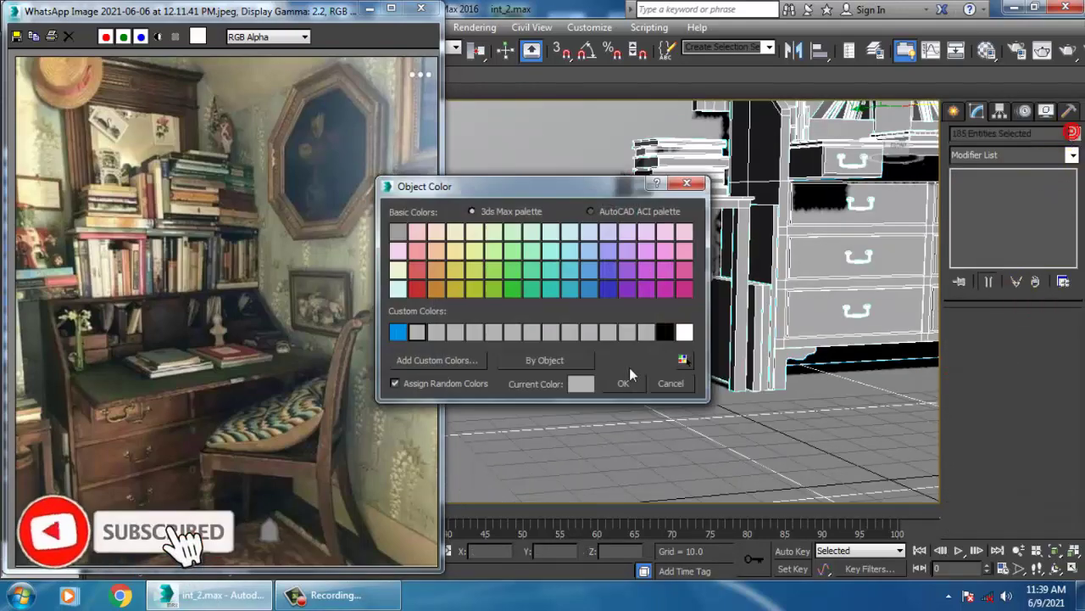
click(626, 383)
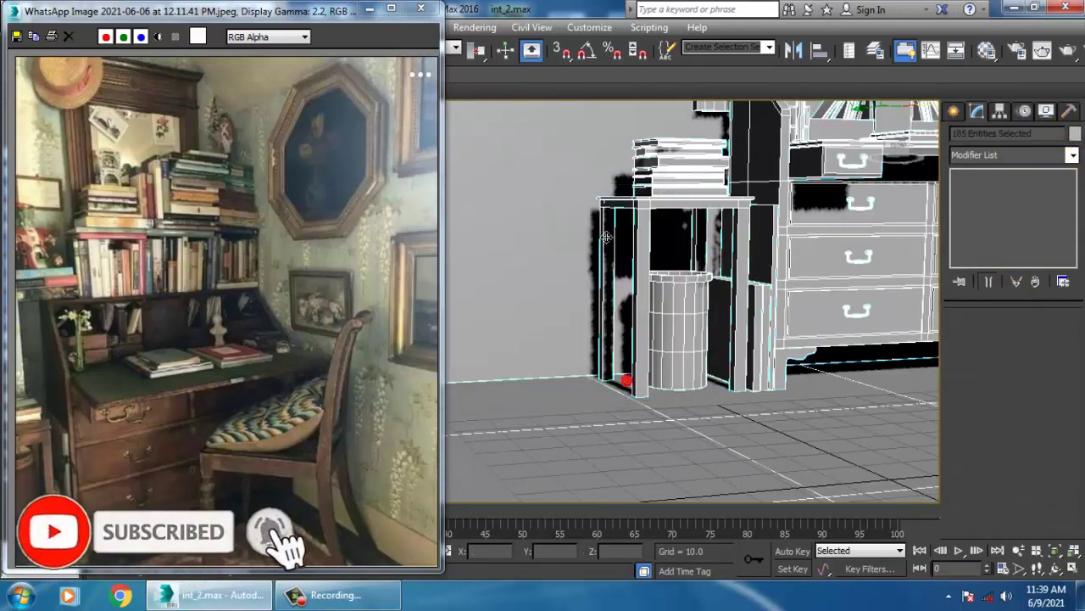
- Minimize the reference photo and switch to Expert Mode to show the whole room corner in an enlarged viewport
click(369, 10)
middle_drag(855, 235, 605, 378)
scroll(606, 379, down, 3)
middle_drag(640, 304, 638, 351)
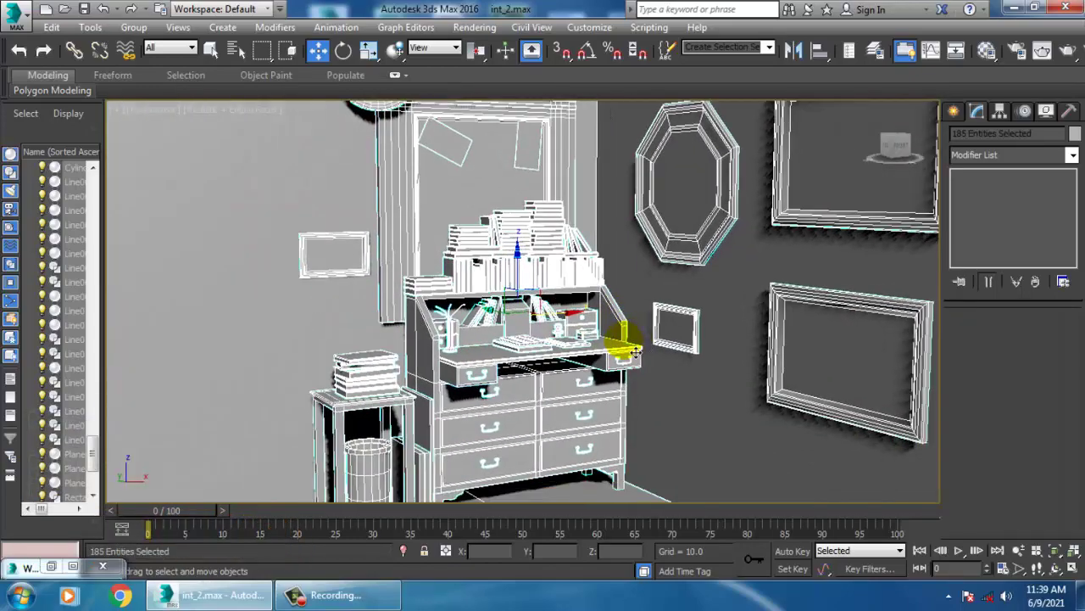
key(ctrl+x)
scroll(634, 350, down, 6)
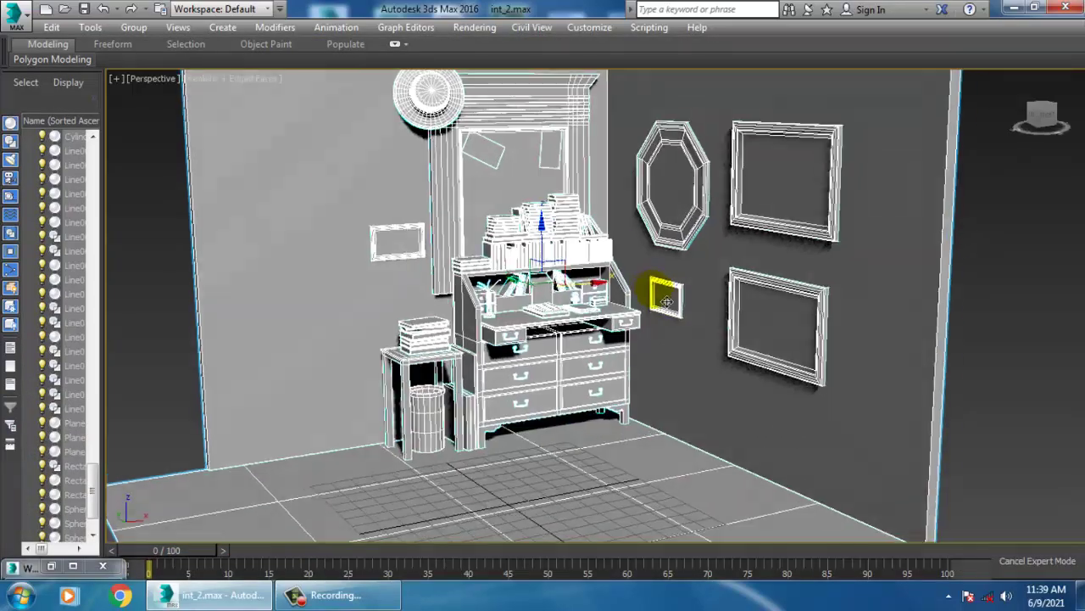
- Deselect everything and examine the furnished room corner from several distances, with edged faces turned off and back on
scroll(627, 309, up, 5)
middle_drag(630, 298, 624, 429)
mouse_move(621, 365)
alt+middle_down()
mouse_move(601, 294)
mouse_move(620, 381)
alt+middle_up()
scroll(605, 314, down, 4)
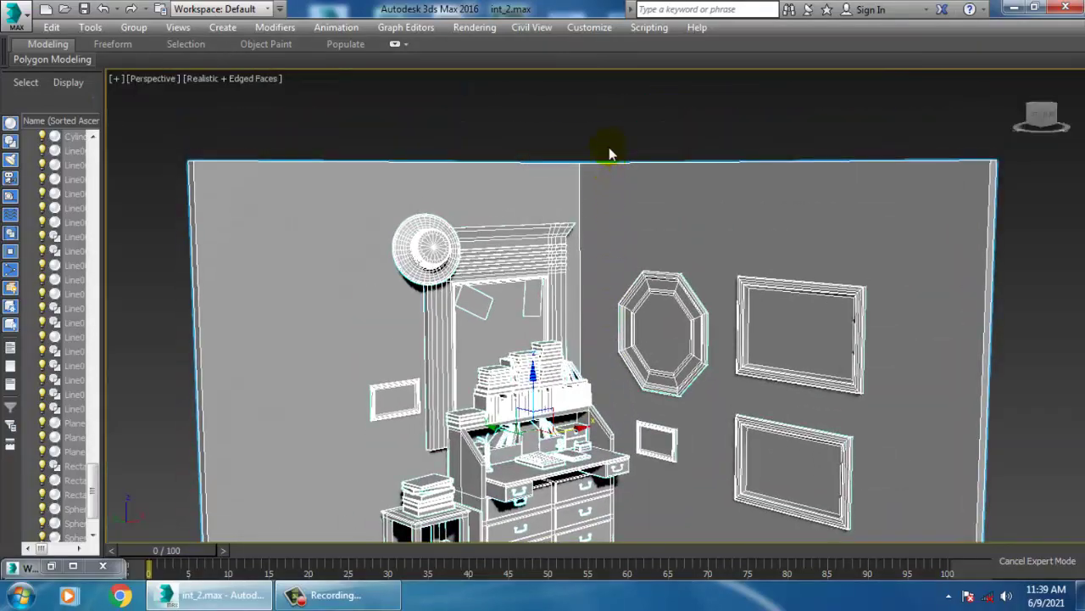
click(613, 117)
scroll(508, 194, up, 6)
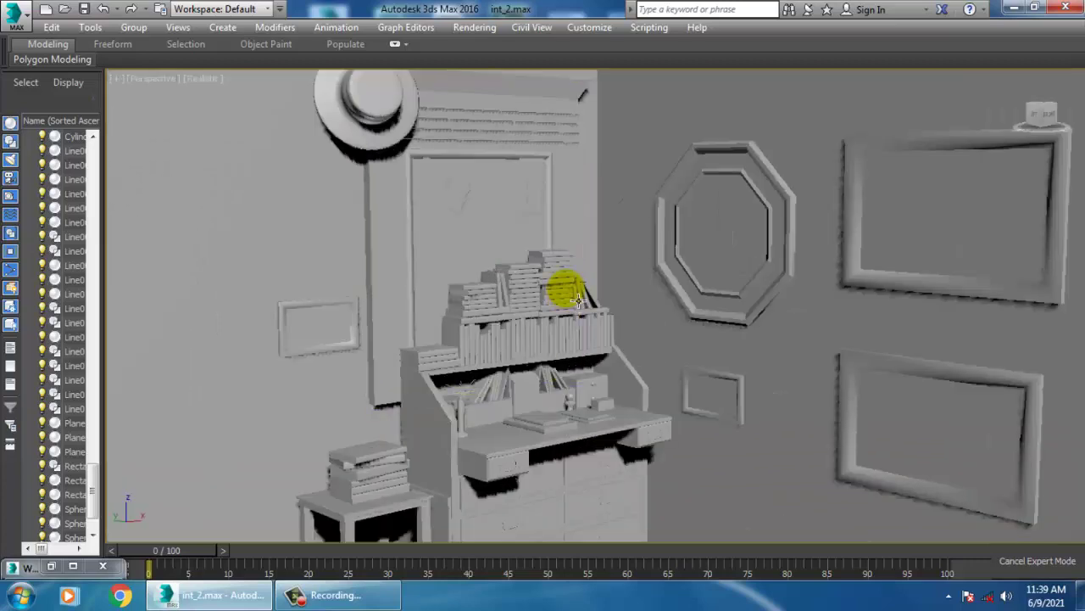
scroll(540, 292, up, 3)
alt+middle_drag(541, 284, 633, 308)
scroll(635, 308, down, 3)
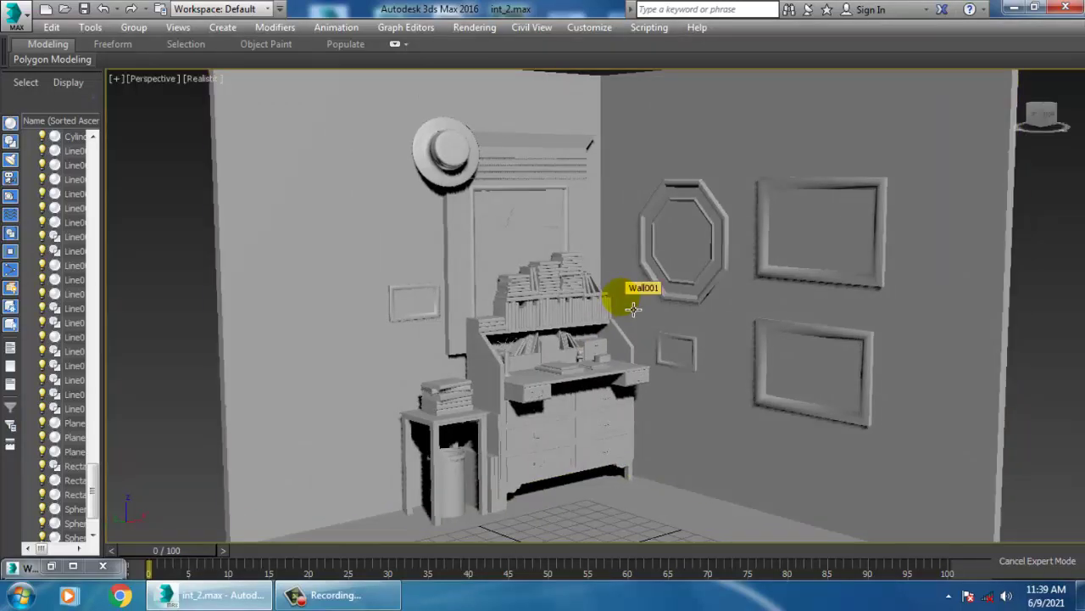
scroll(598, 380, up, 6)
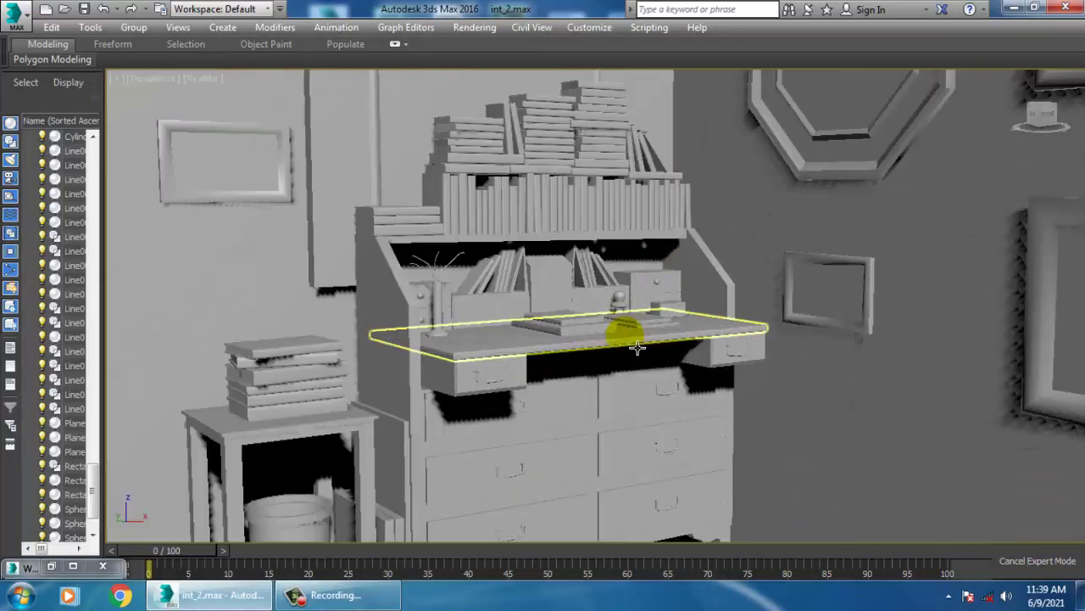
key(F4)
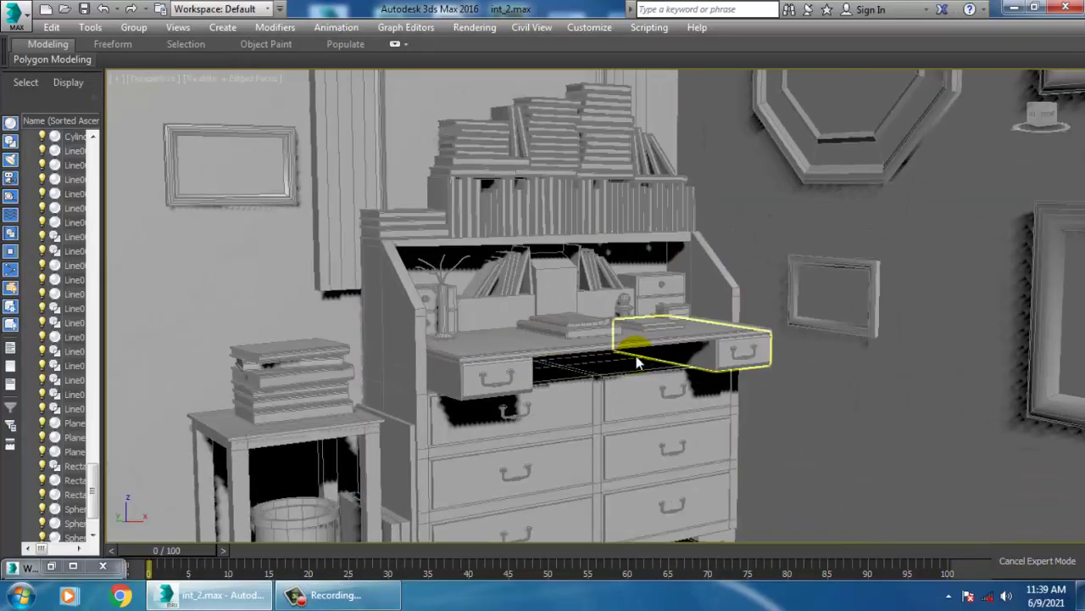